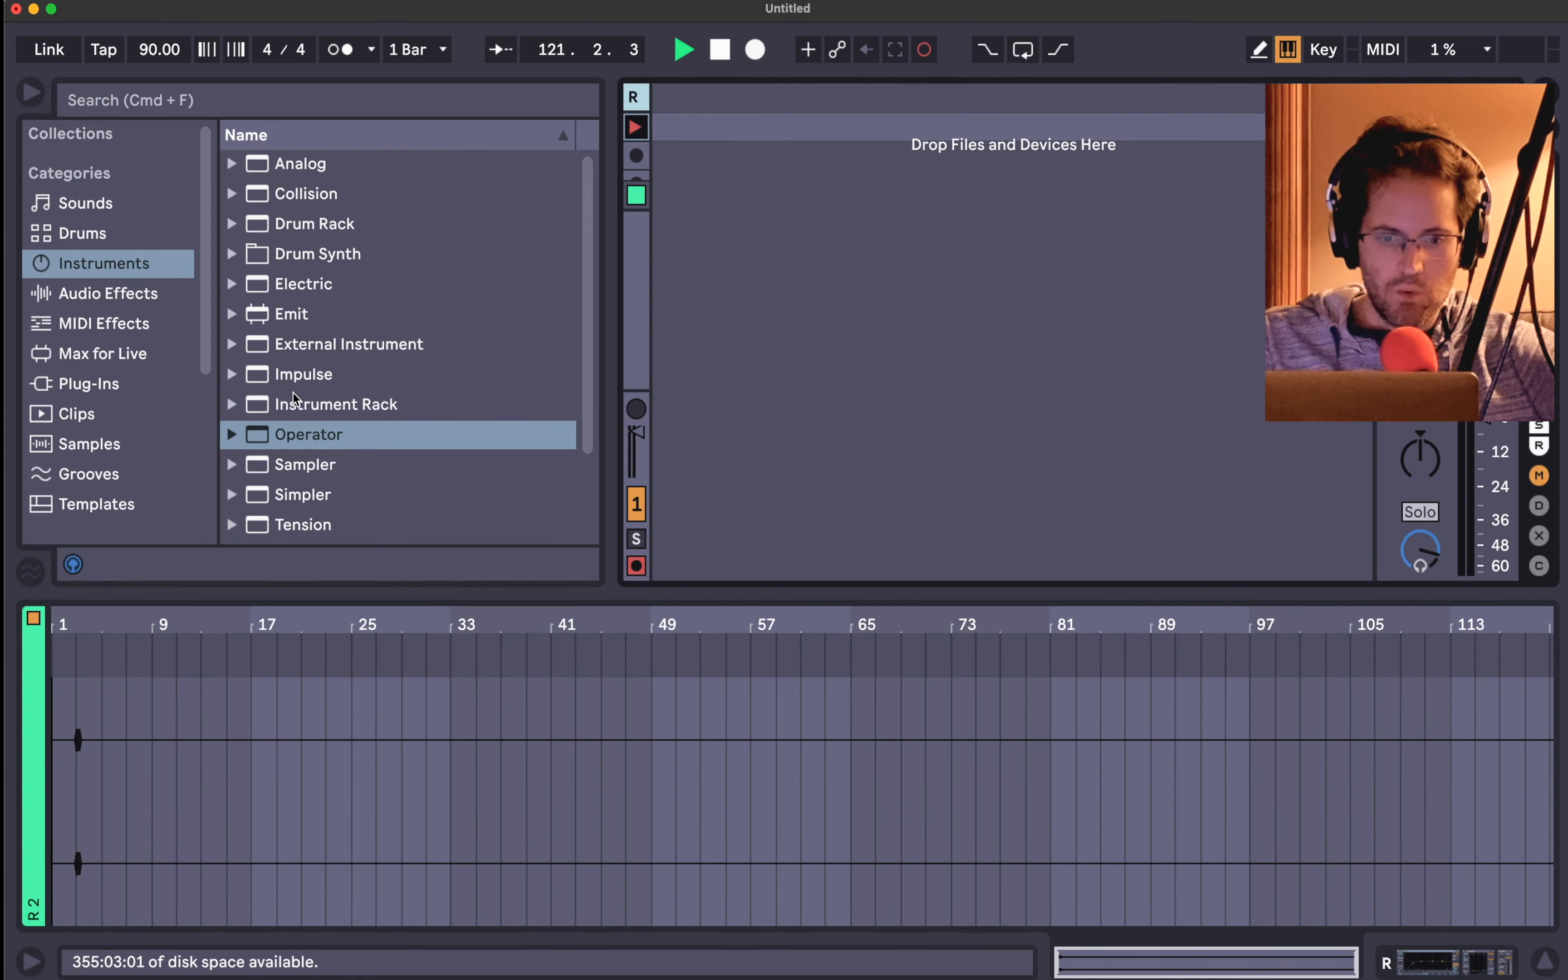
- Load Operator onto a new MIDI track, set oscillator A's wave to Noise White, and display Operator's global settings
drag(292, 422, 704, 103)
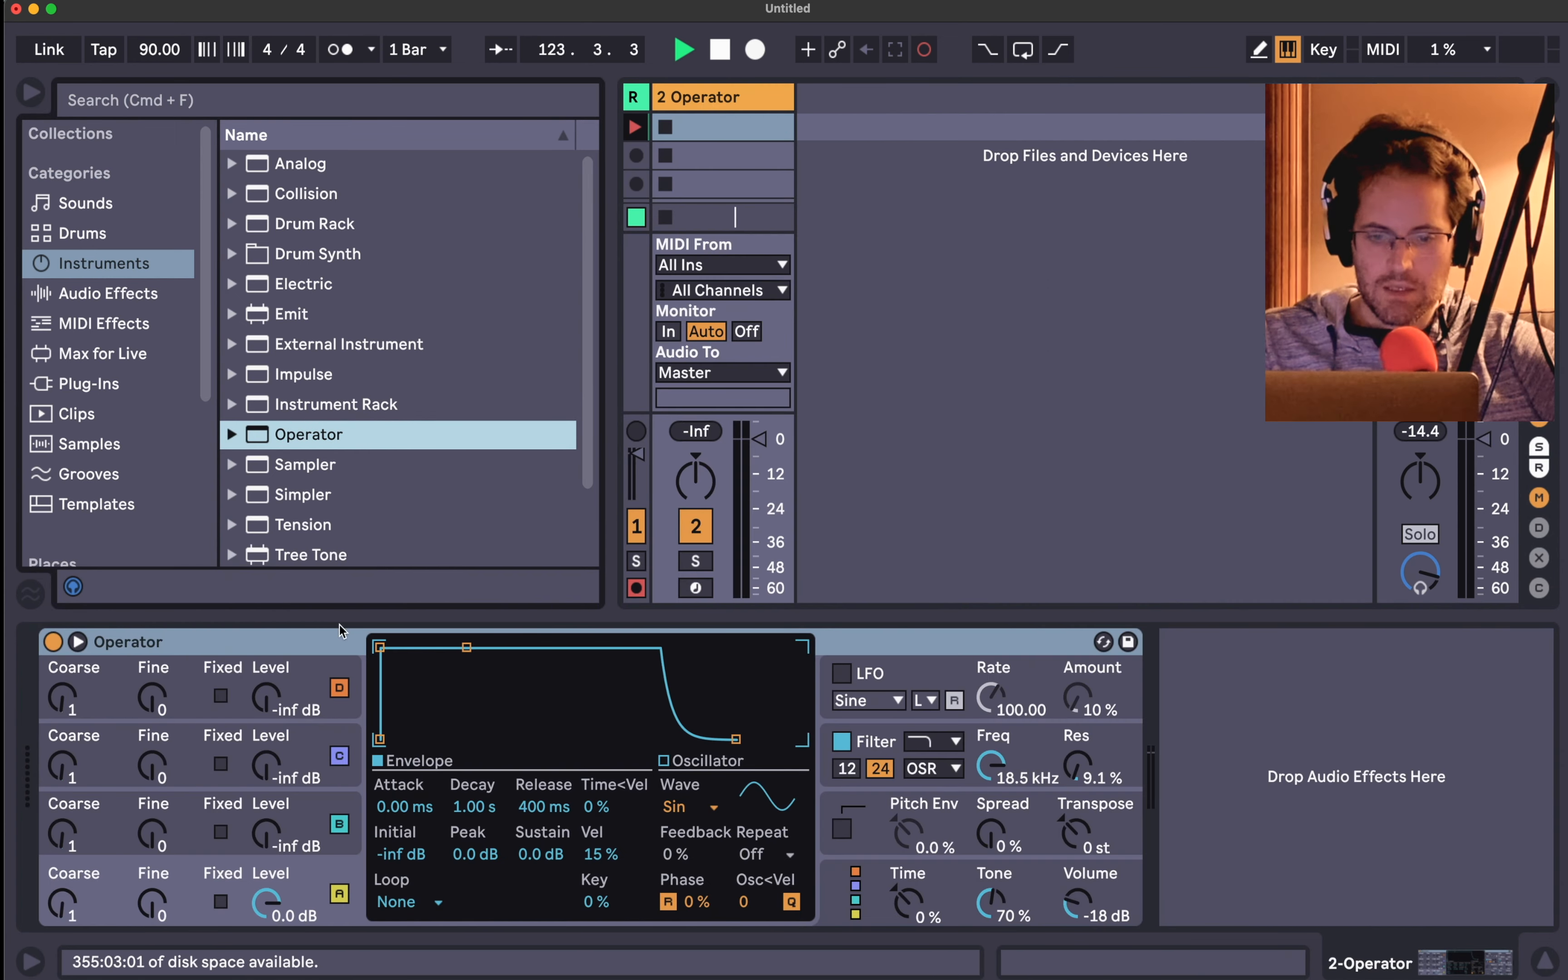
click(328, 641)
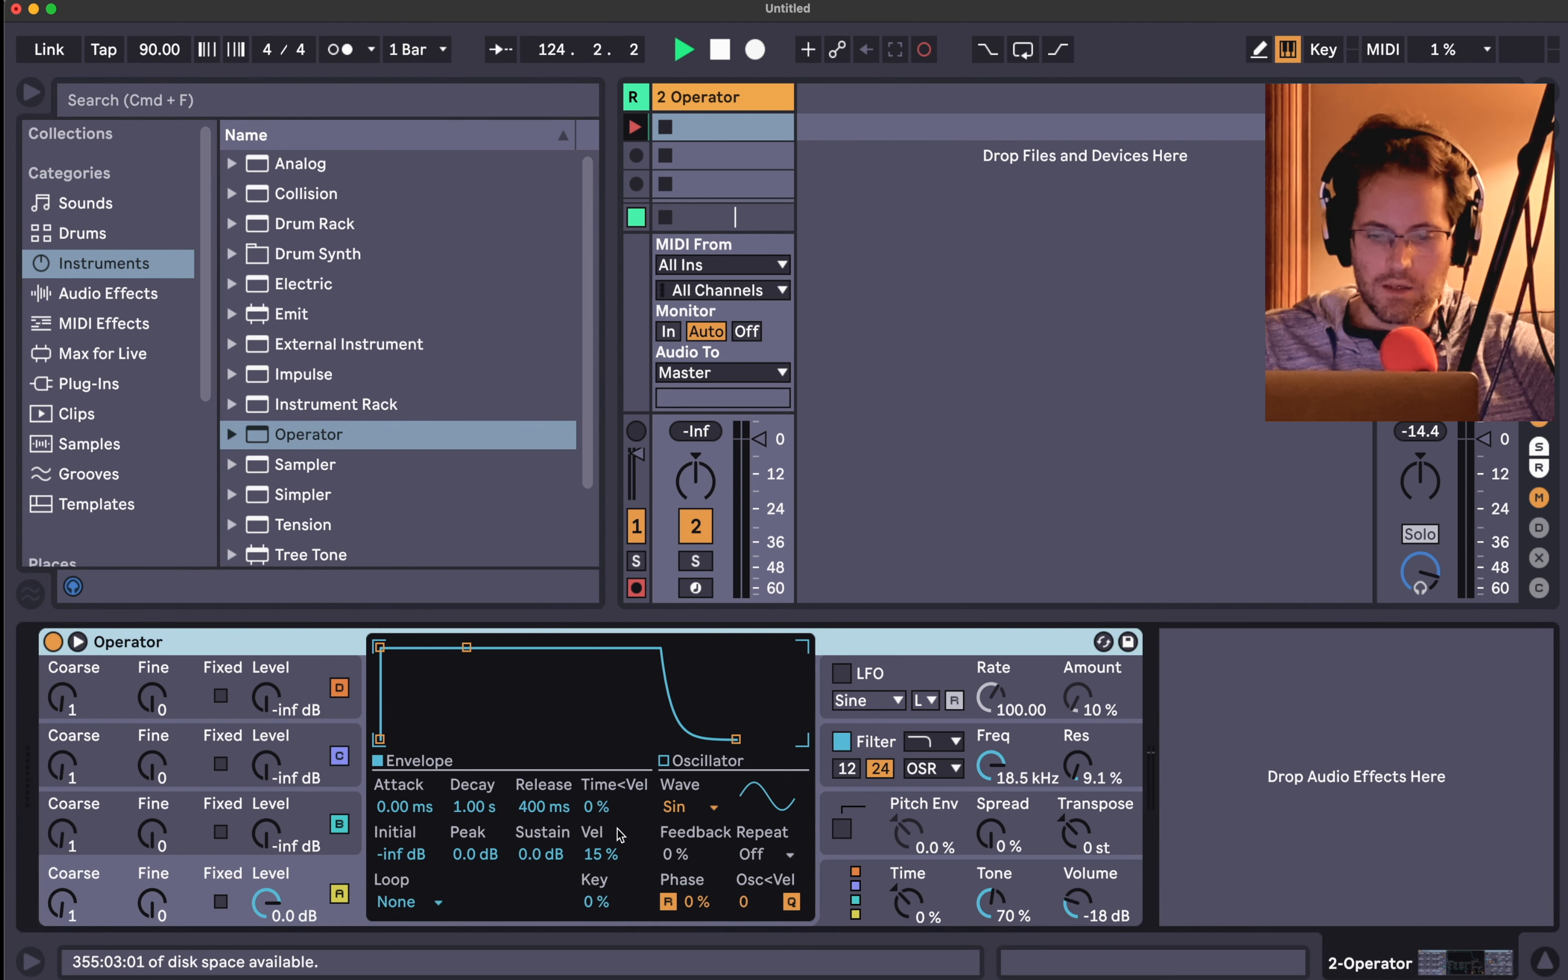
drag(266, 904, 266, 930)
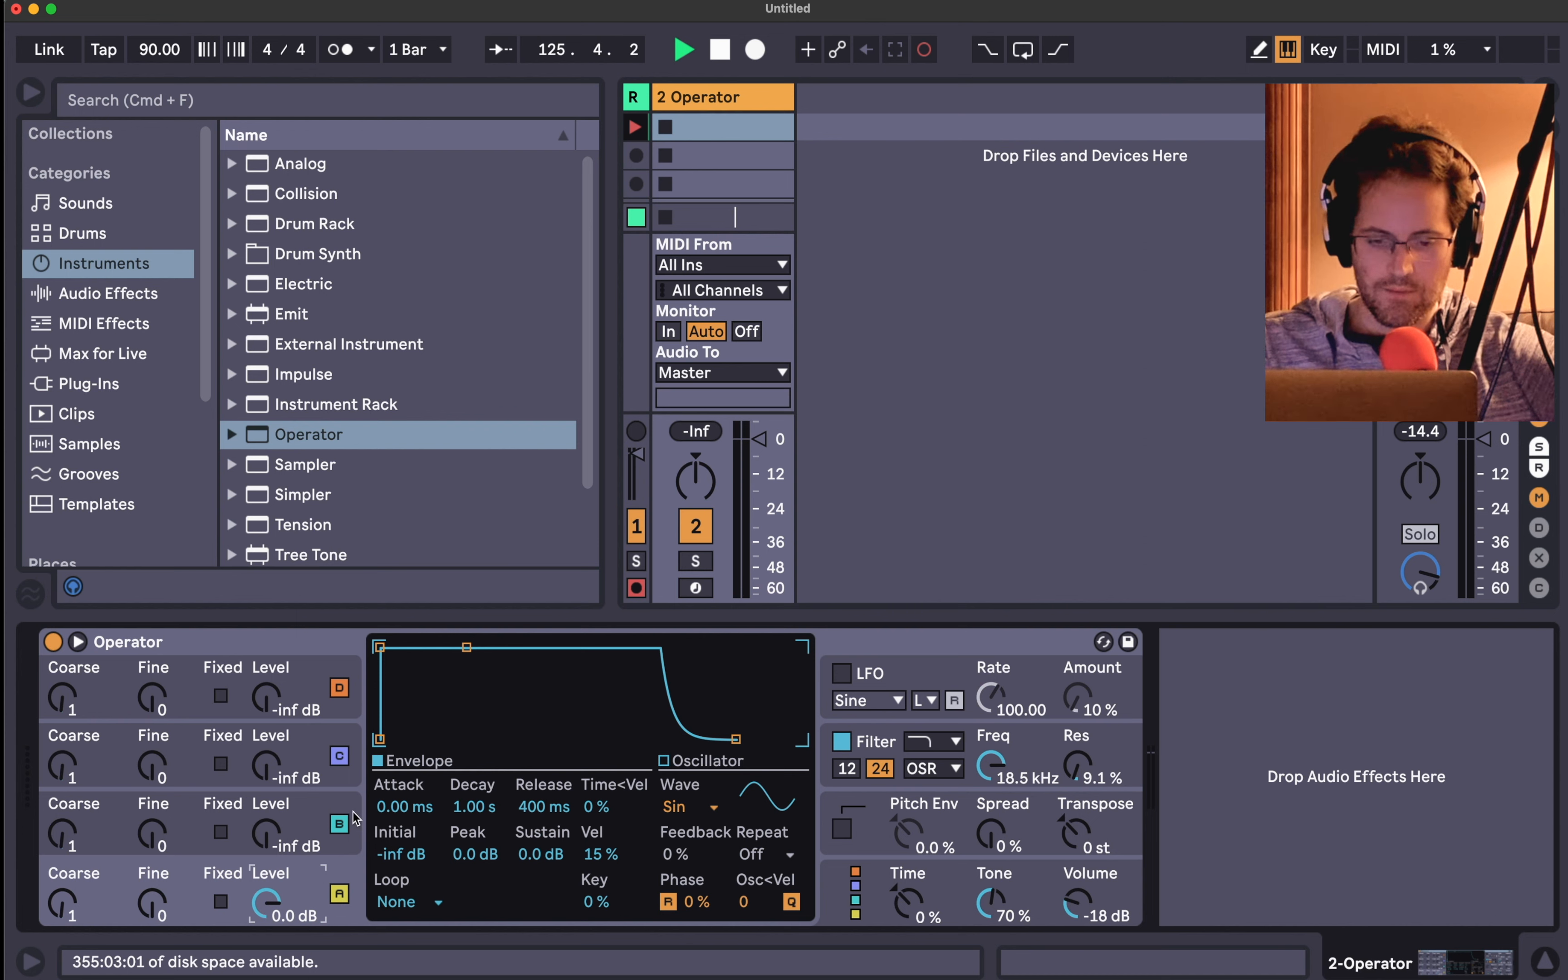
click(701, 812)
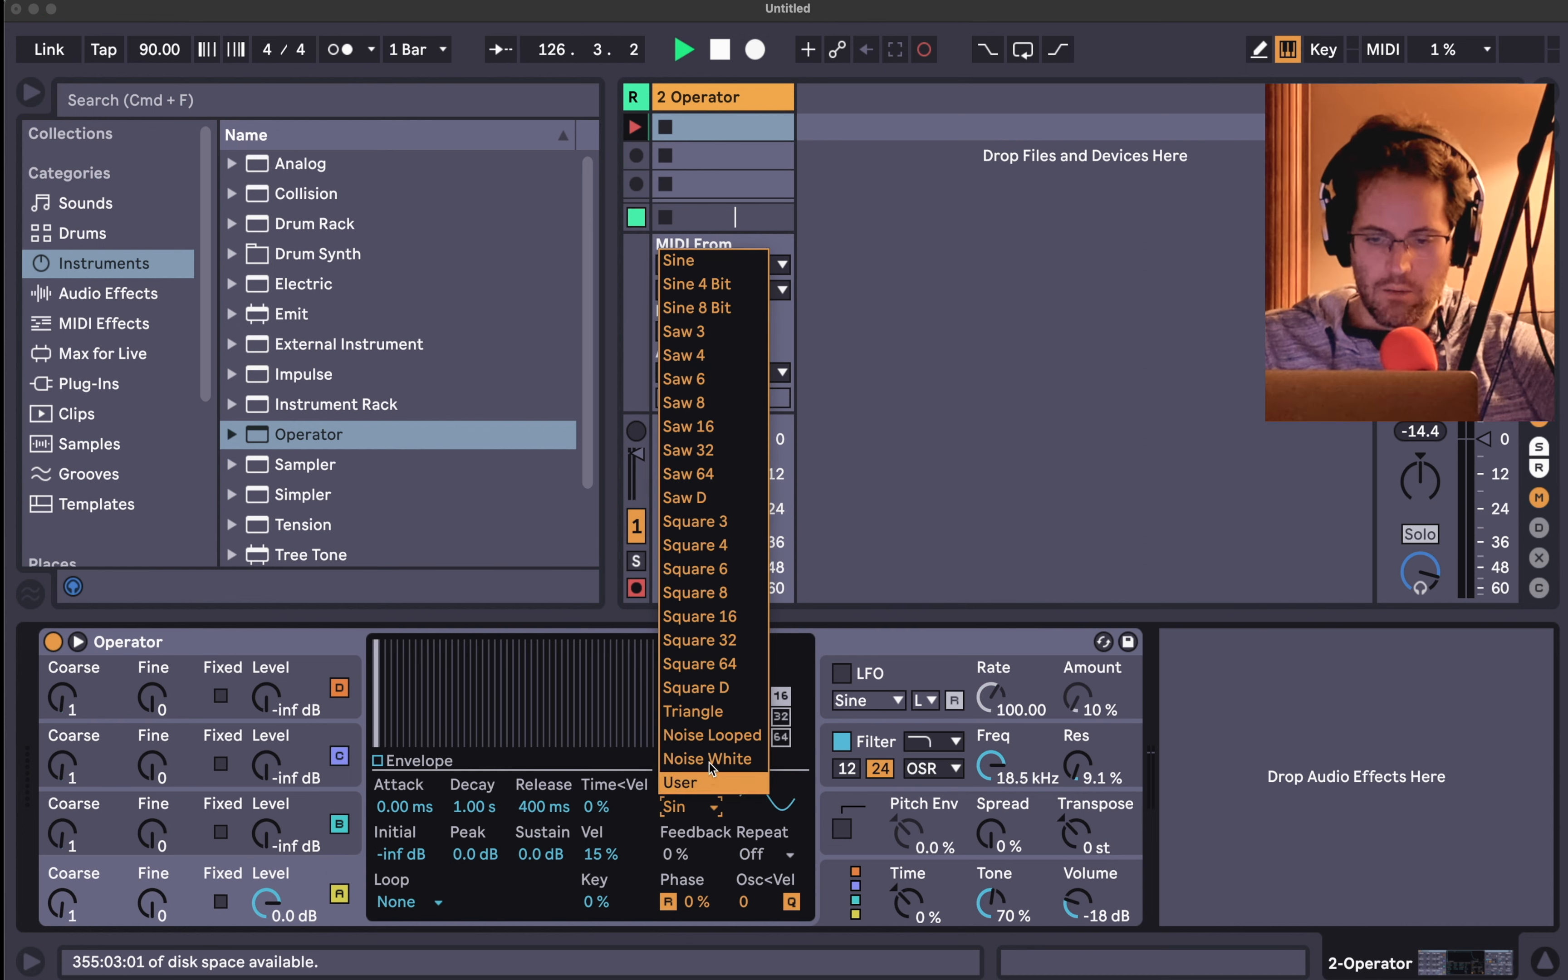
click(716, 758)
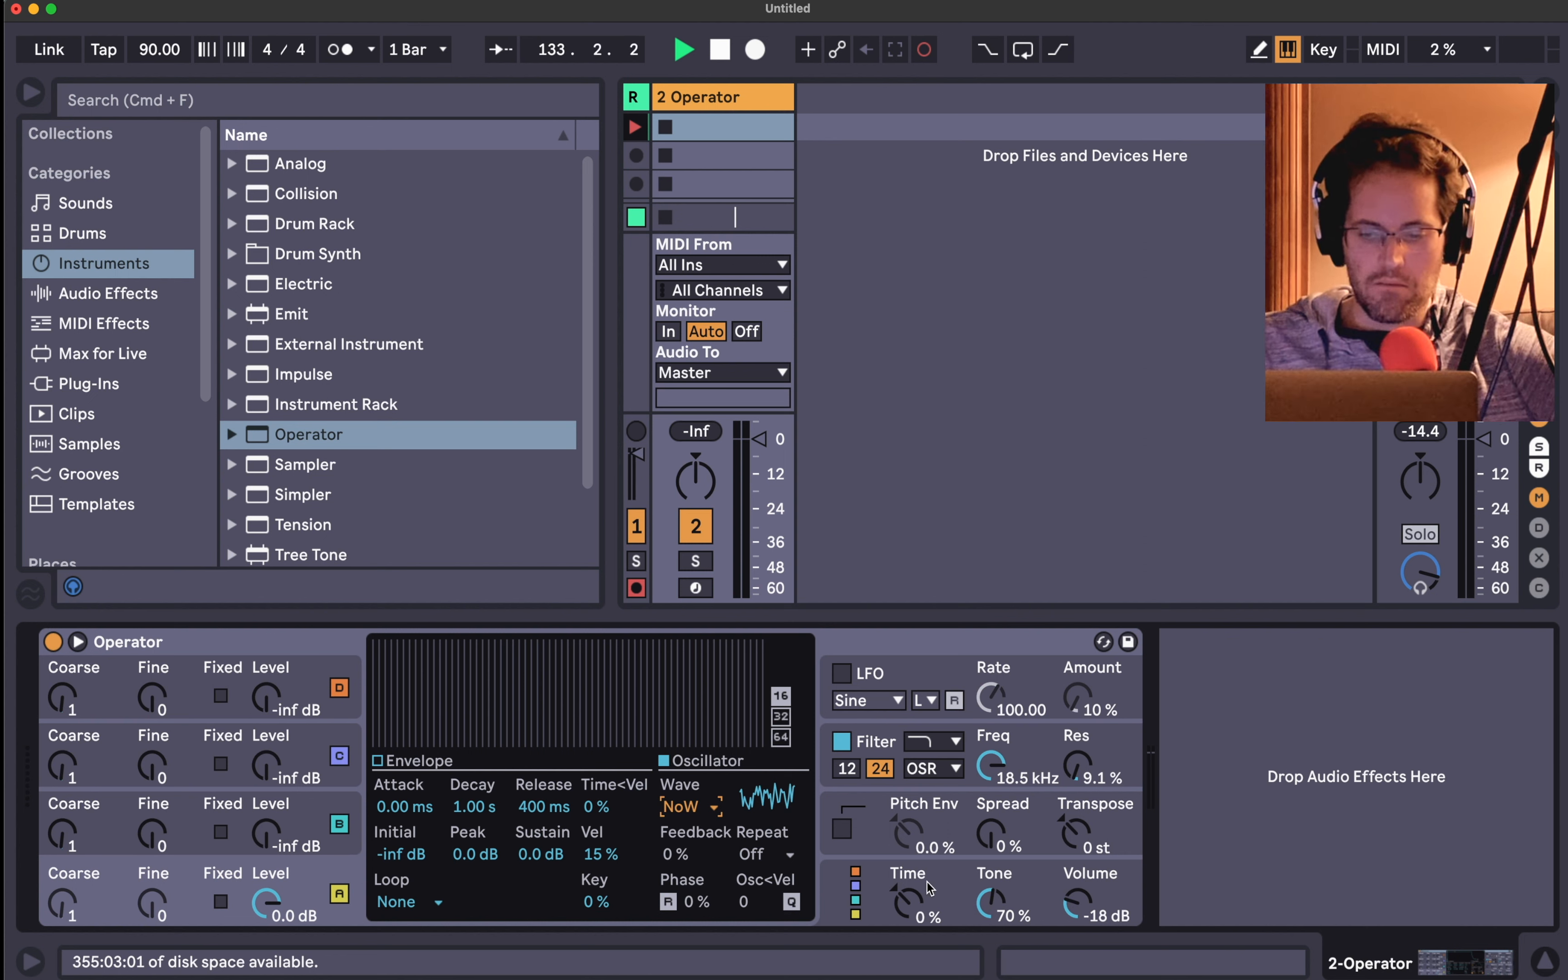
click(843, 880)
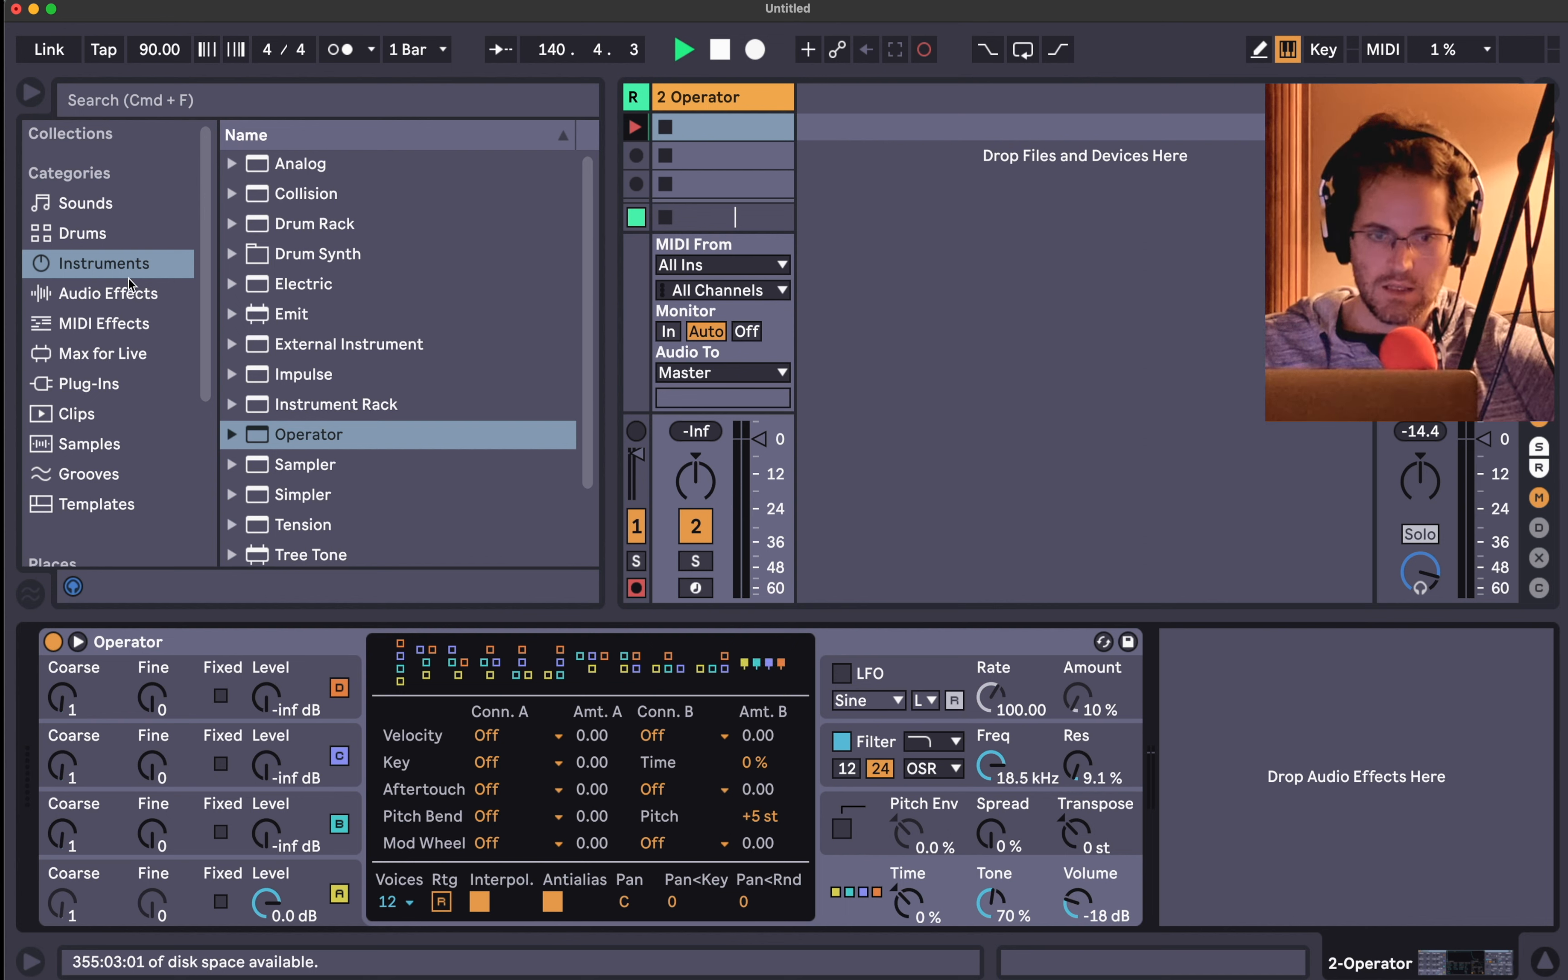
- Add a Limiter audio effect after Operator on the track
click(123, 298)
scroll(324, 363, down, 5)
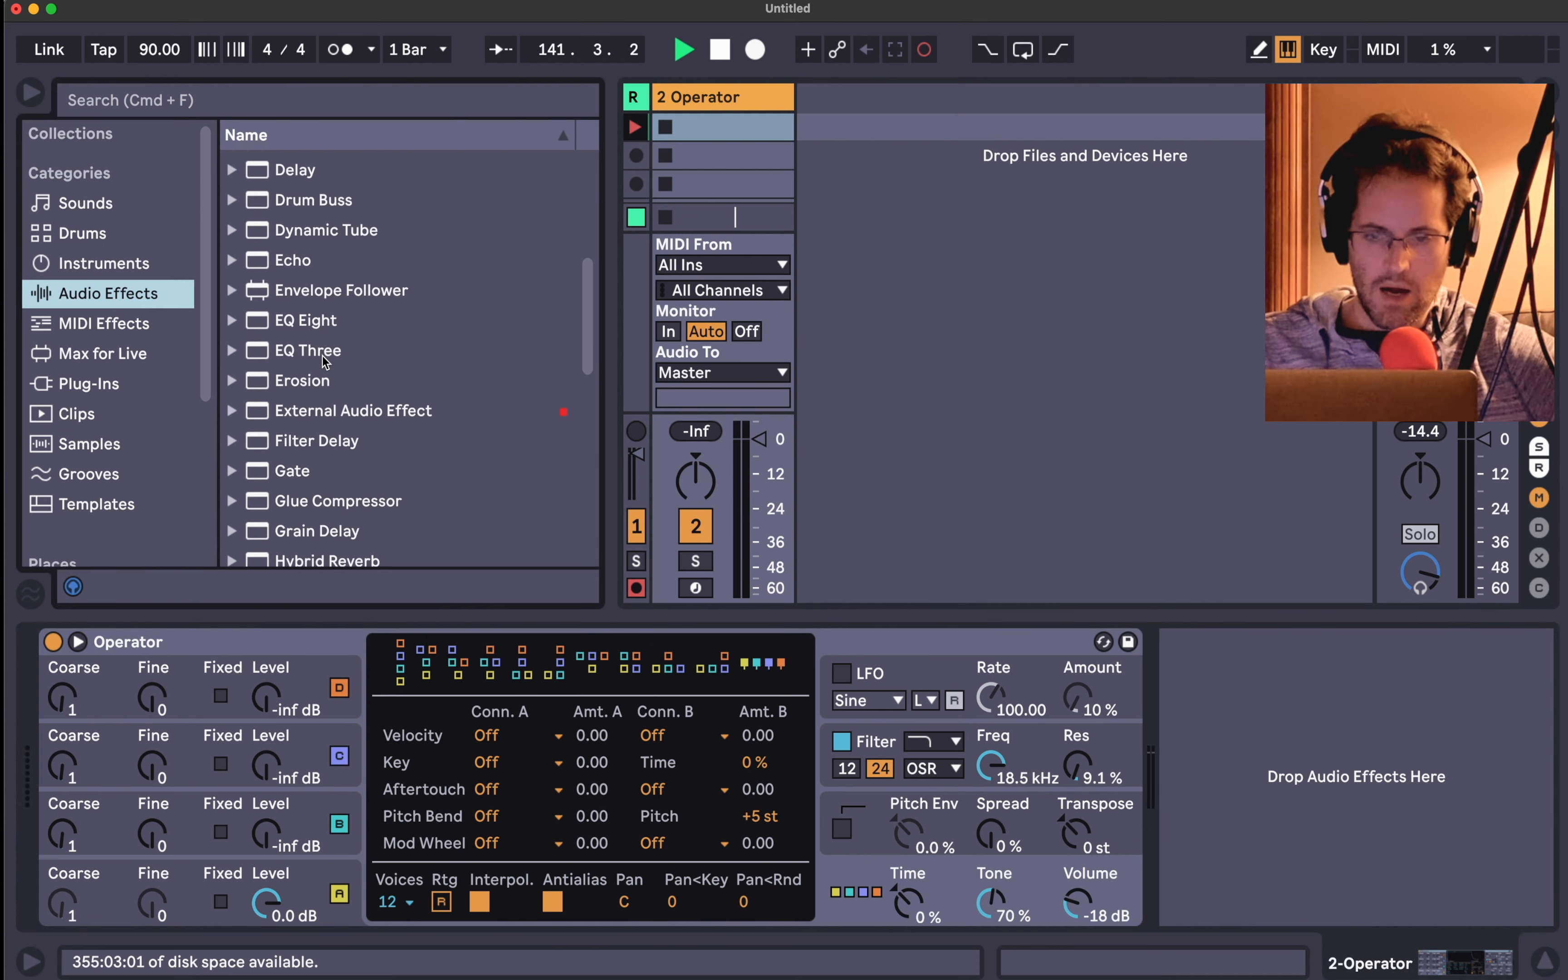
scroll(316, 323, down, 8)
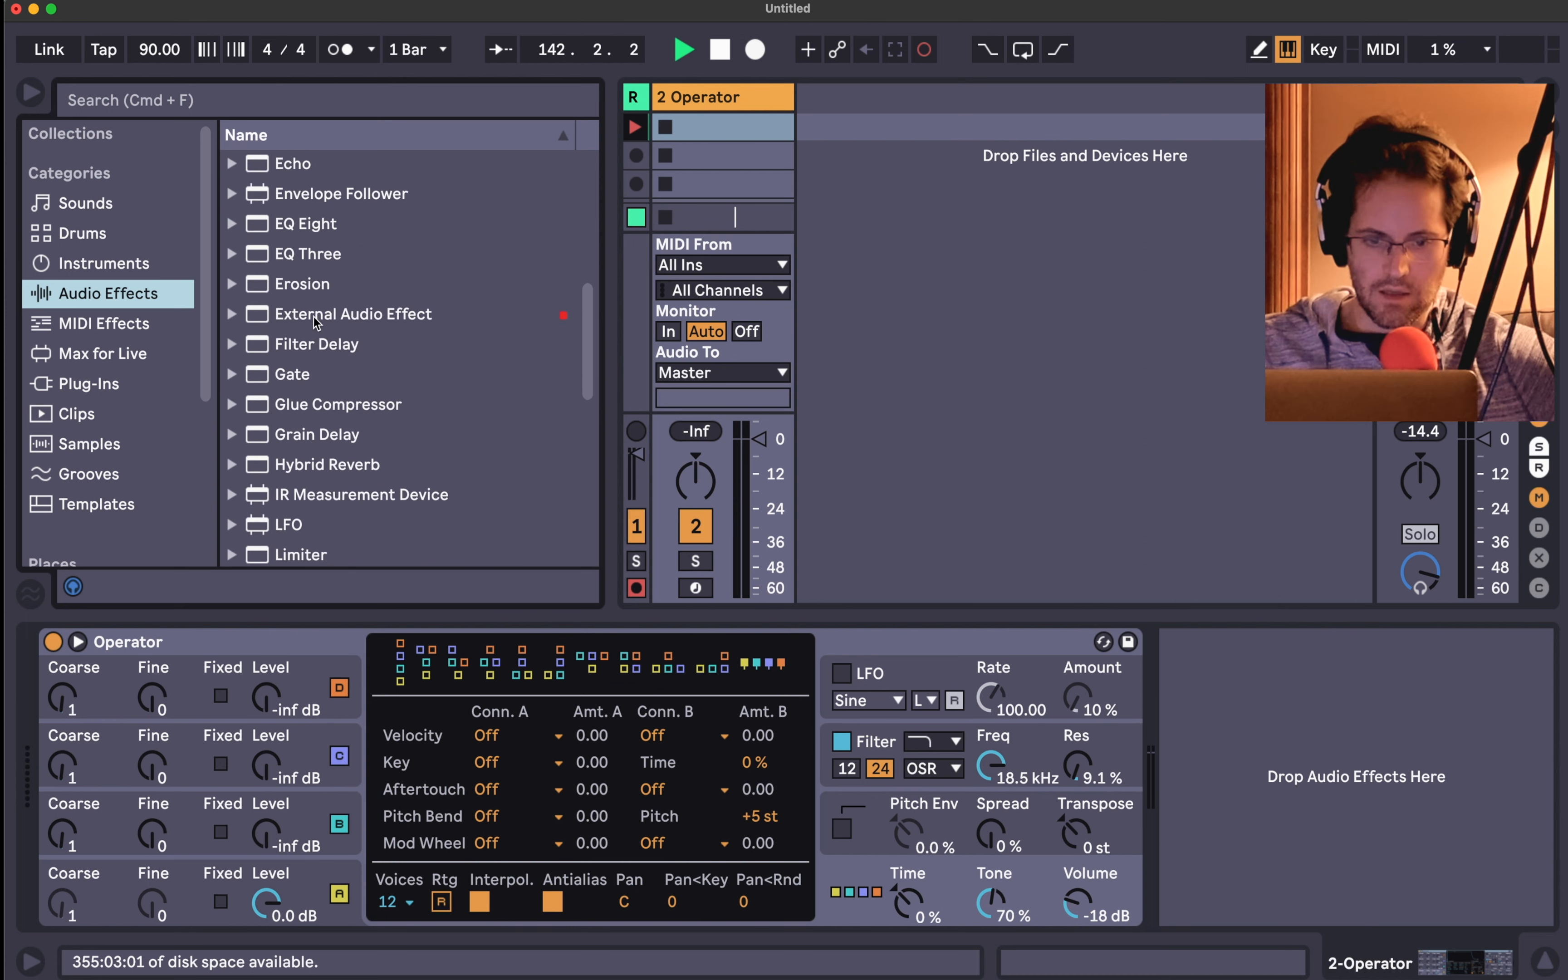
click(310, 336)
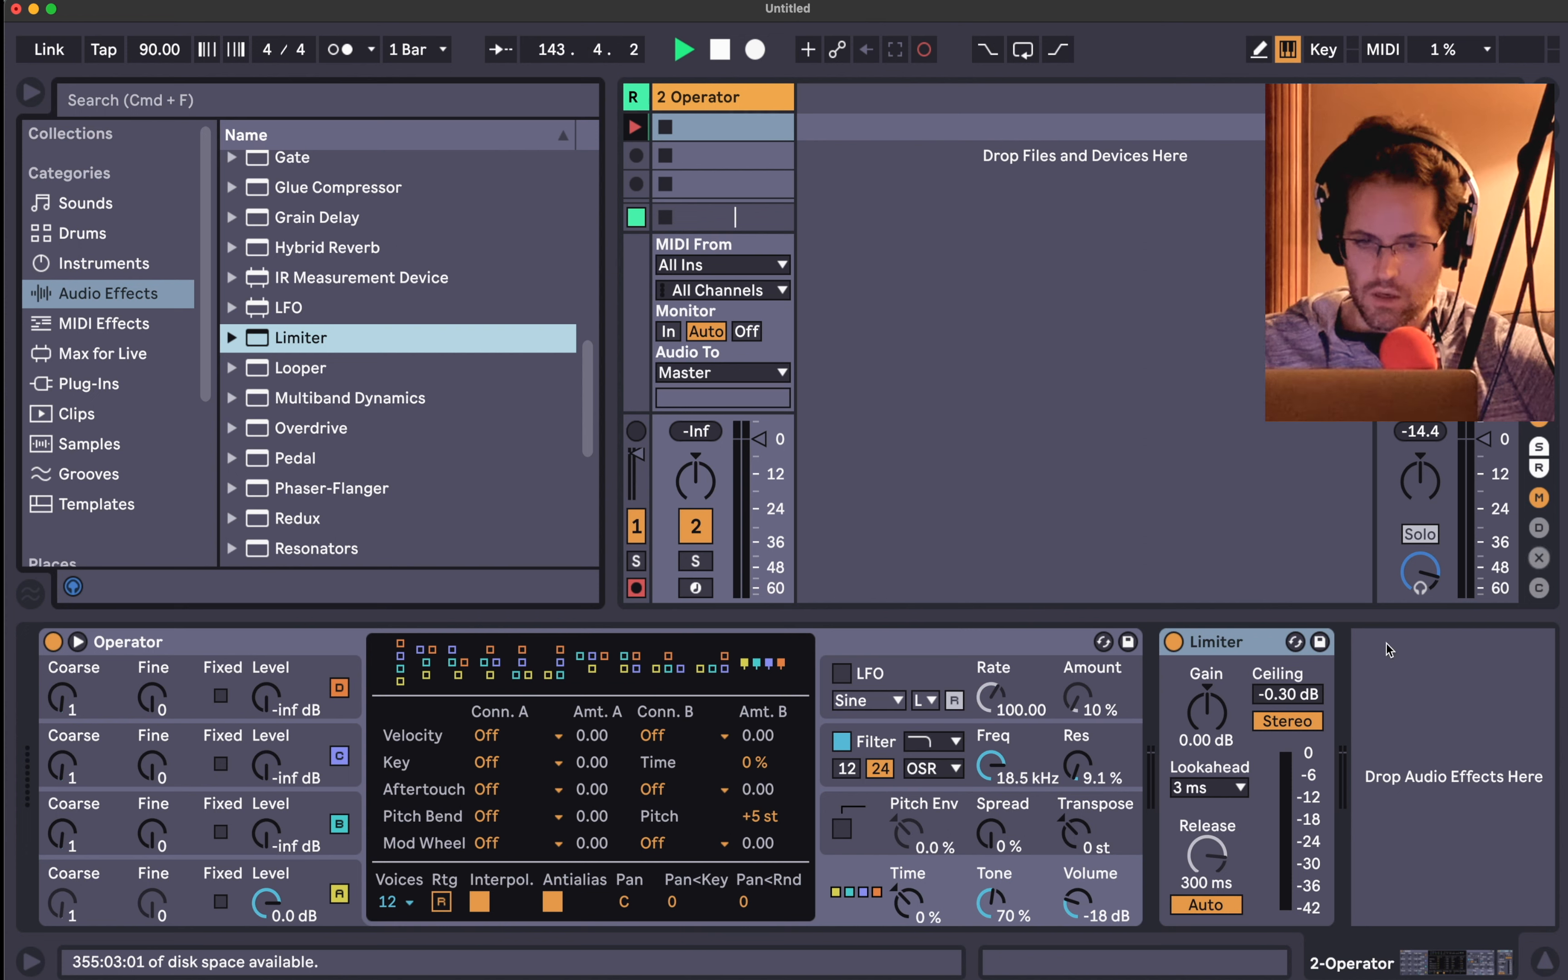
- Insert a Compressor before the Limiter and an EQ Eight between Operator and the Compressor
scroll(338, 281, up, 10)
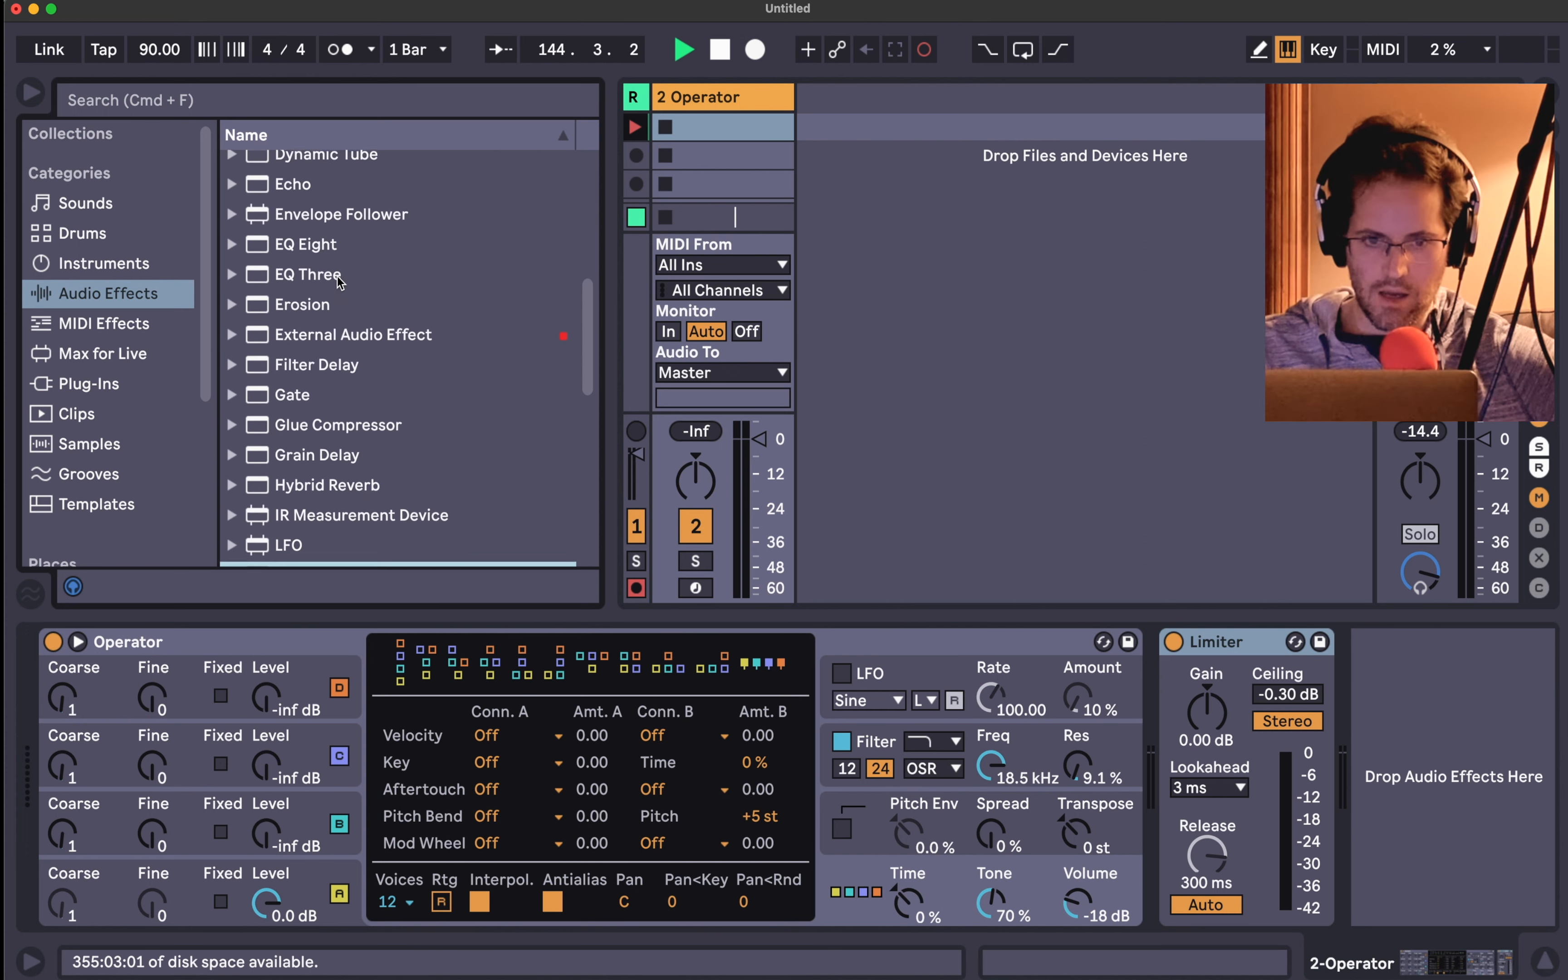
scroll(330, 266, up, 1)
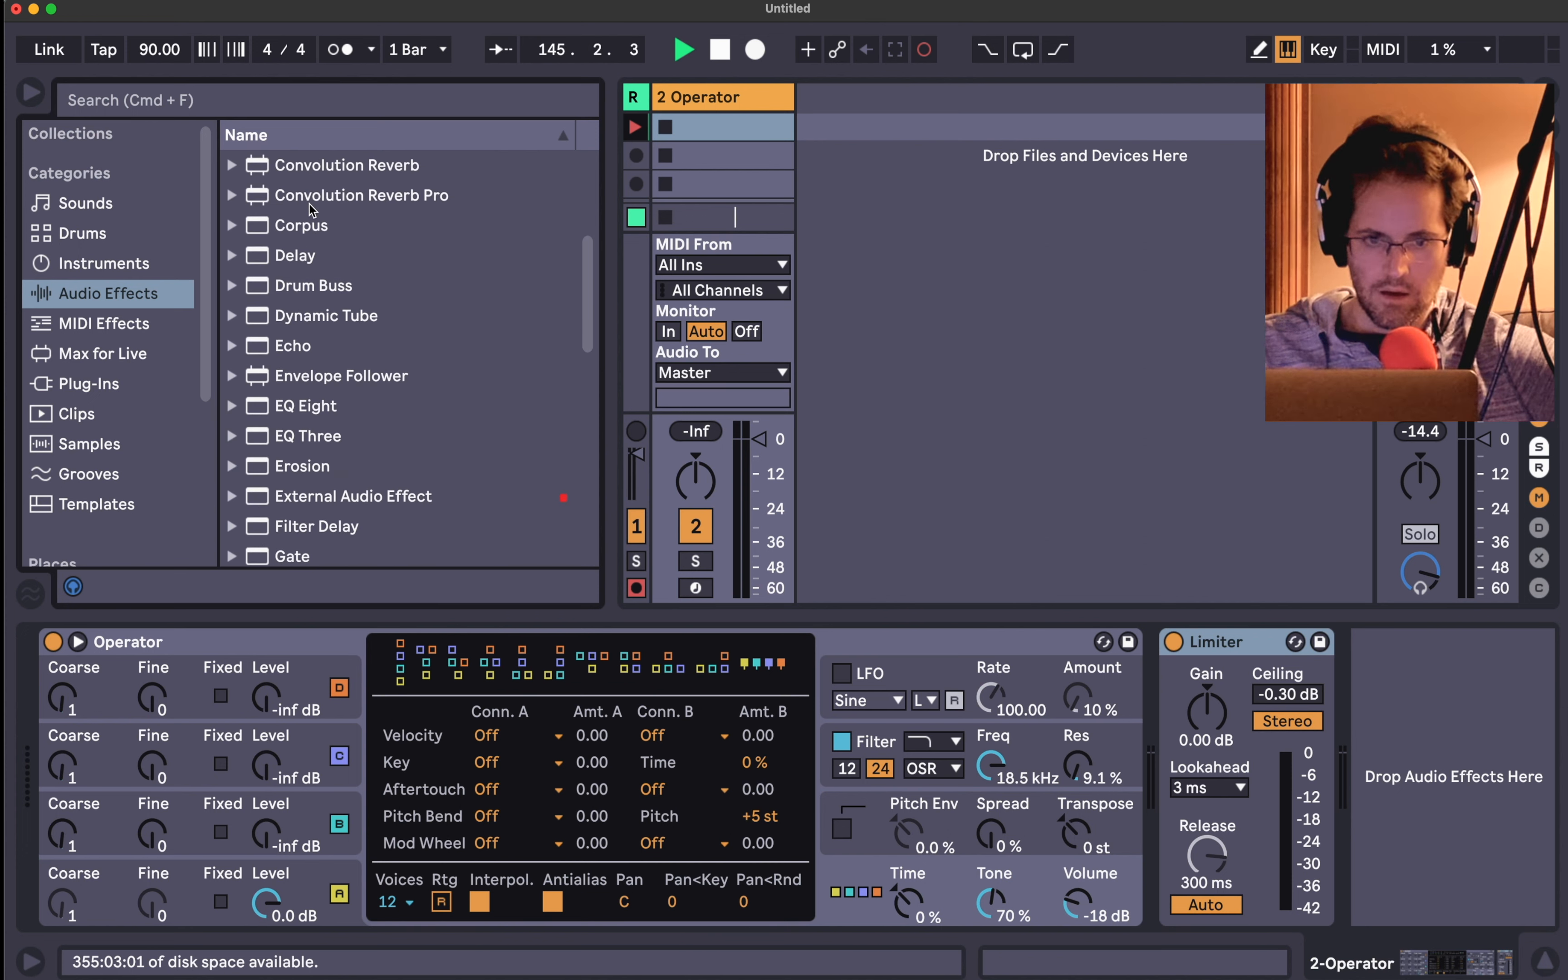
scroll(312, 208, up, 3)
drag(305, 227, 1160, 730)
scroll(326, 366, down, 2)
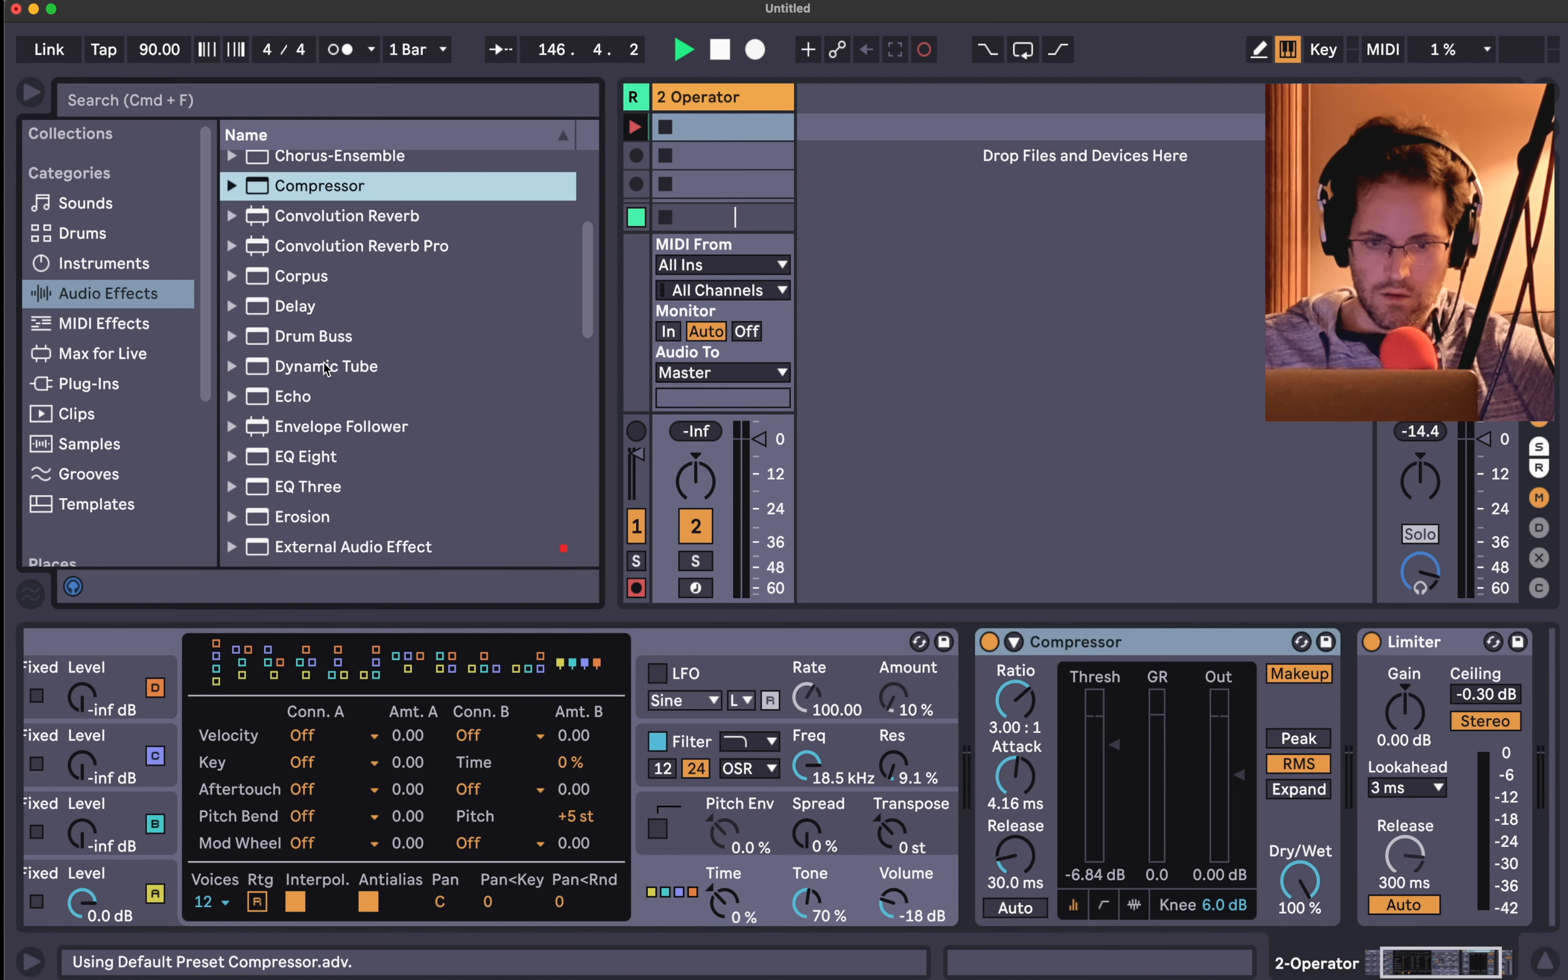
double_click(298, 449)
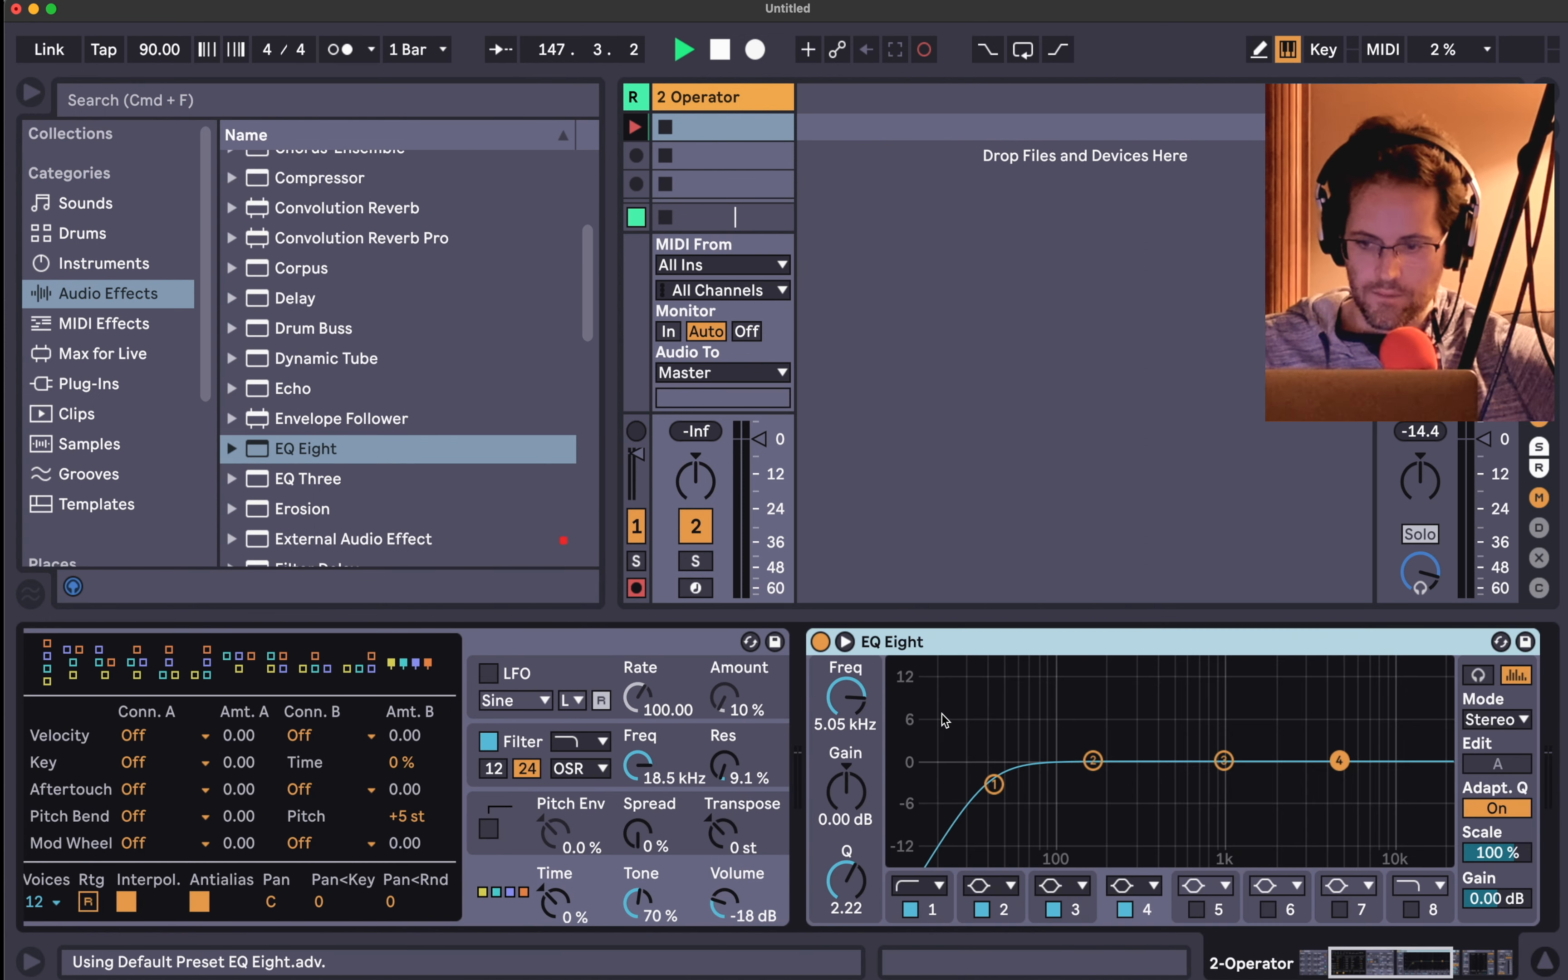
- Set the Compressor's ratio to 2.68:1 and collapse the Compressor, Limiter and EQ Eight devices
scroll(1147, 716, right, 10)
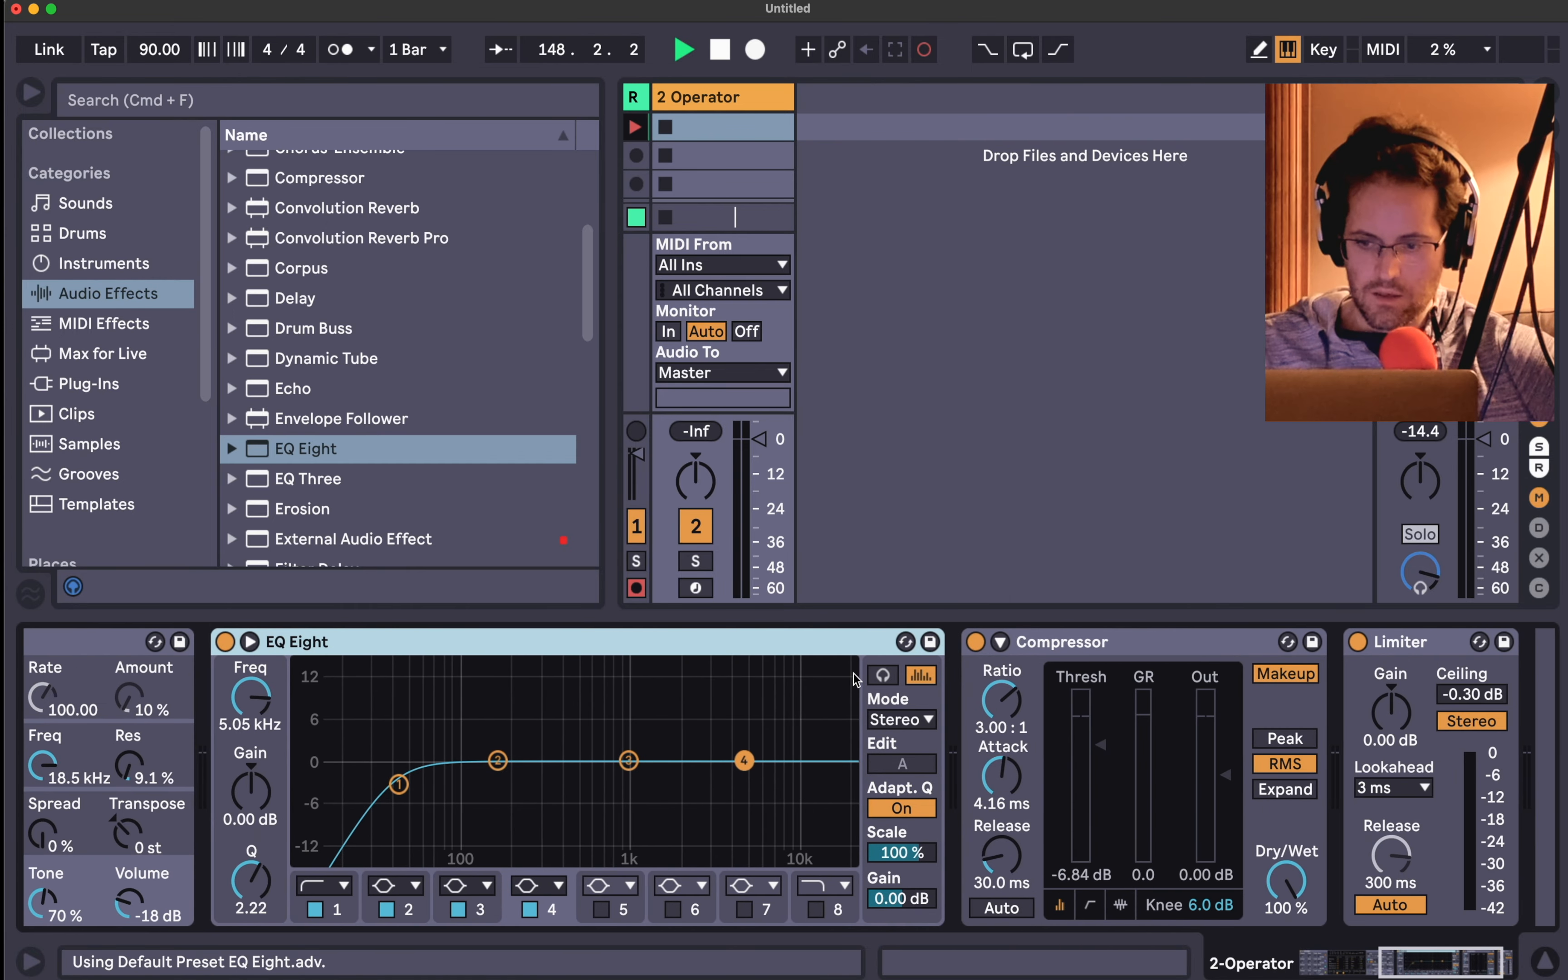
drag(1003, 694, 1003, 698)
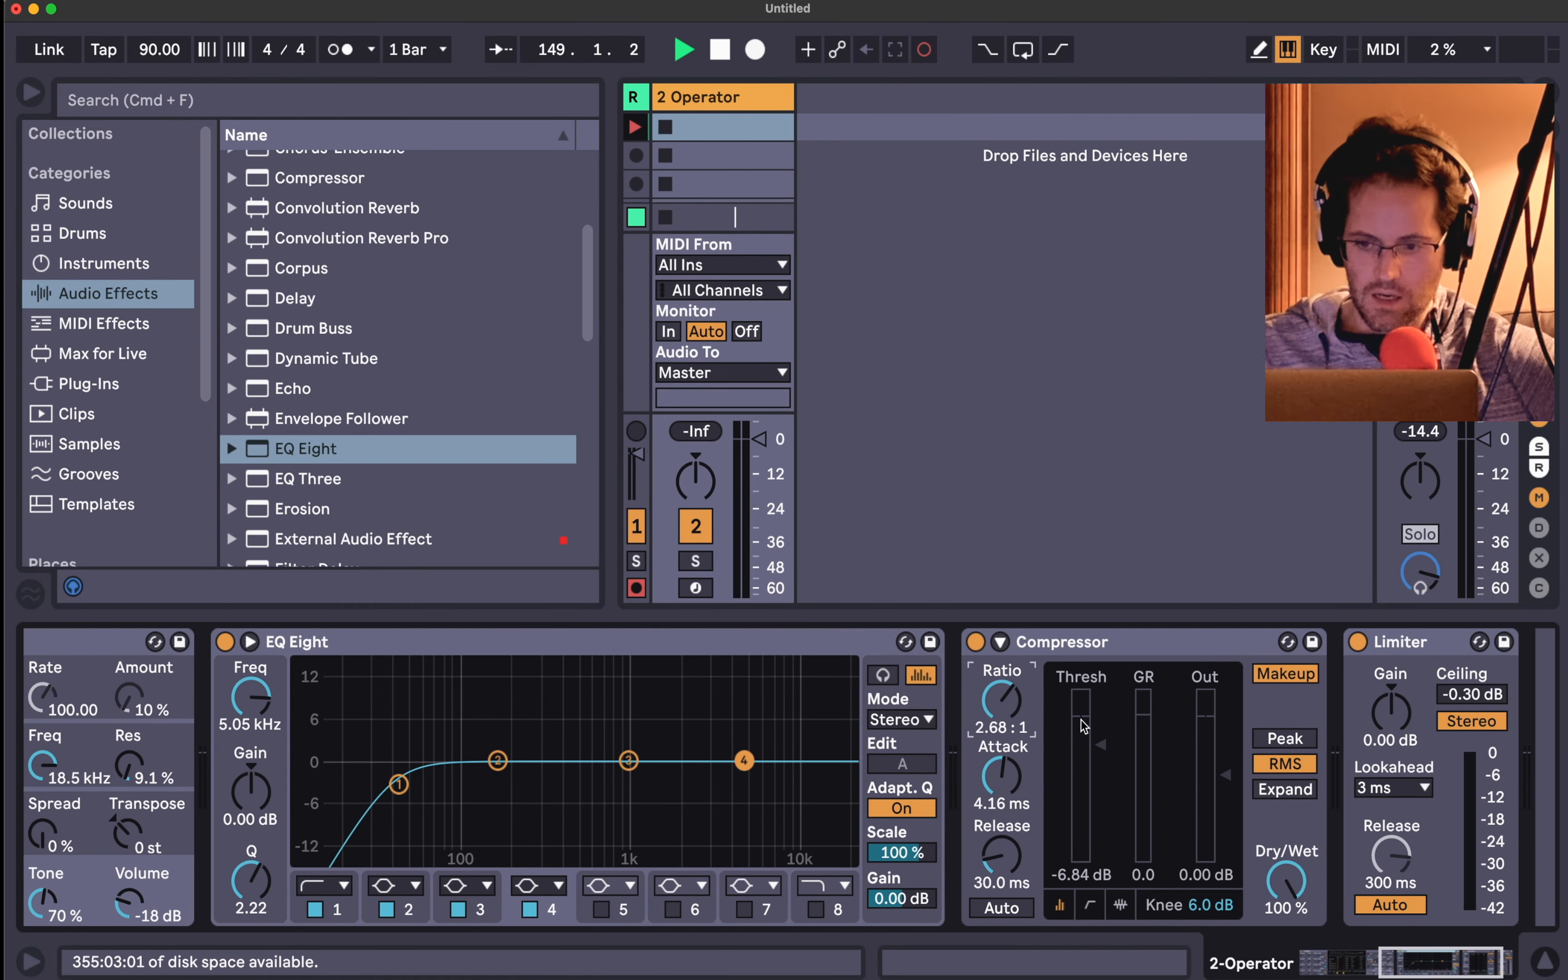
double_click(1106, 647)
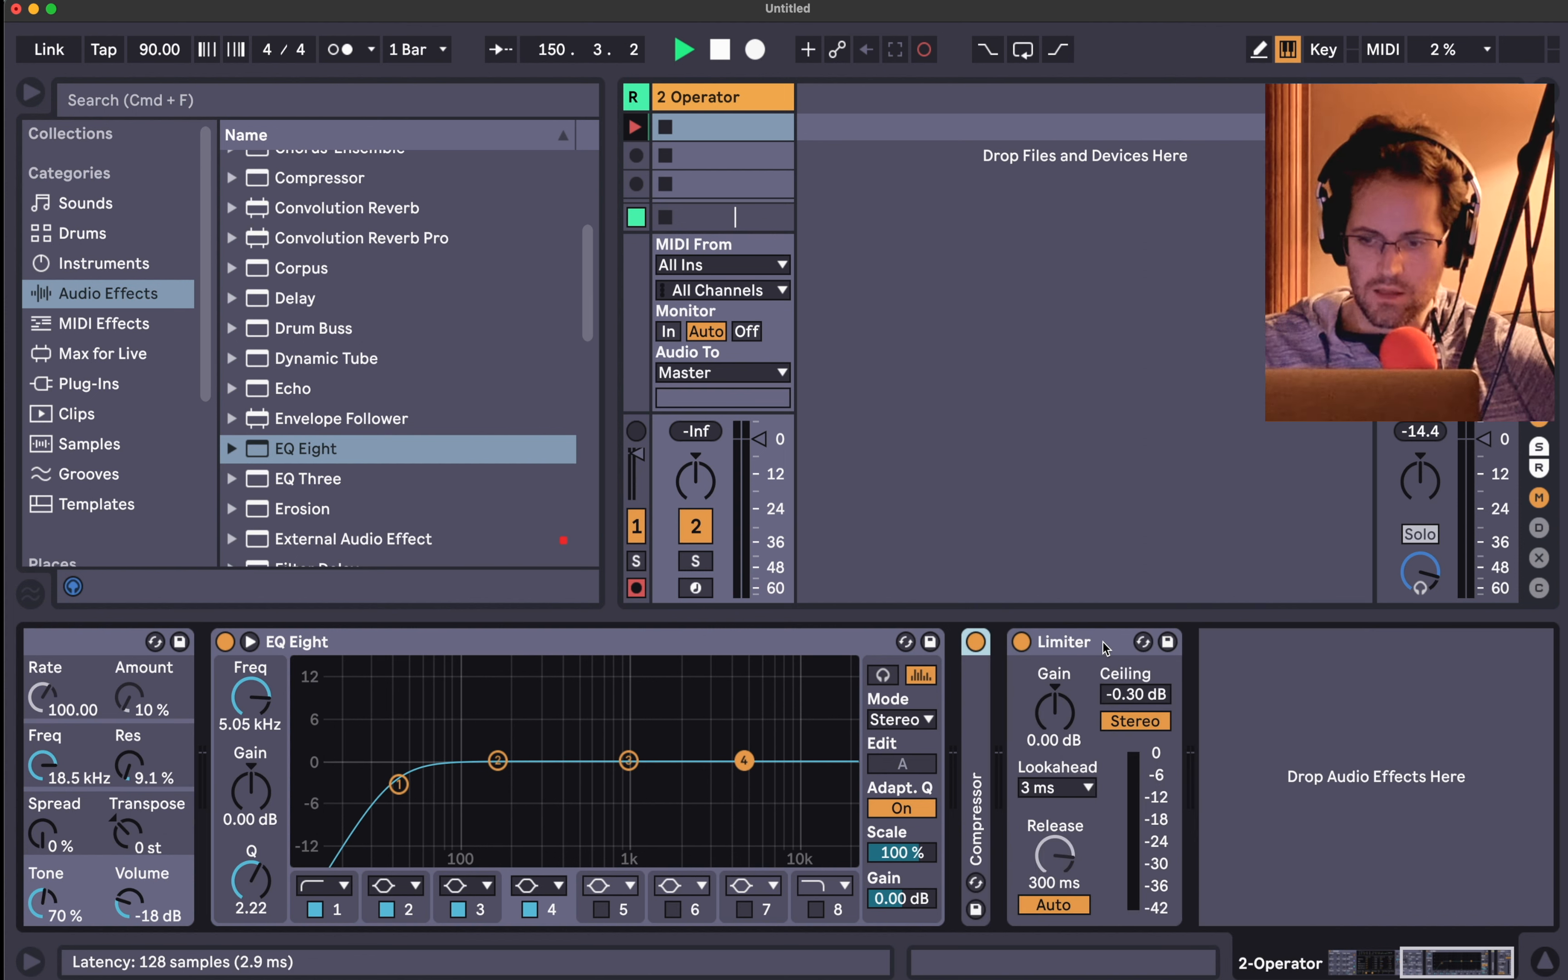
double_click(1106, 647)
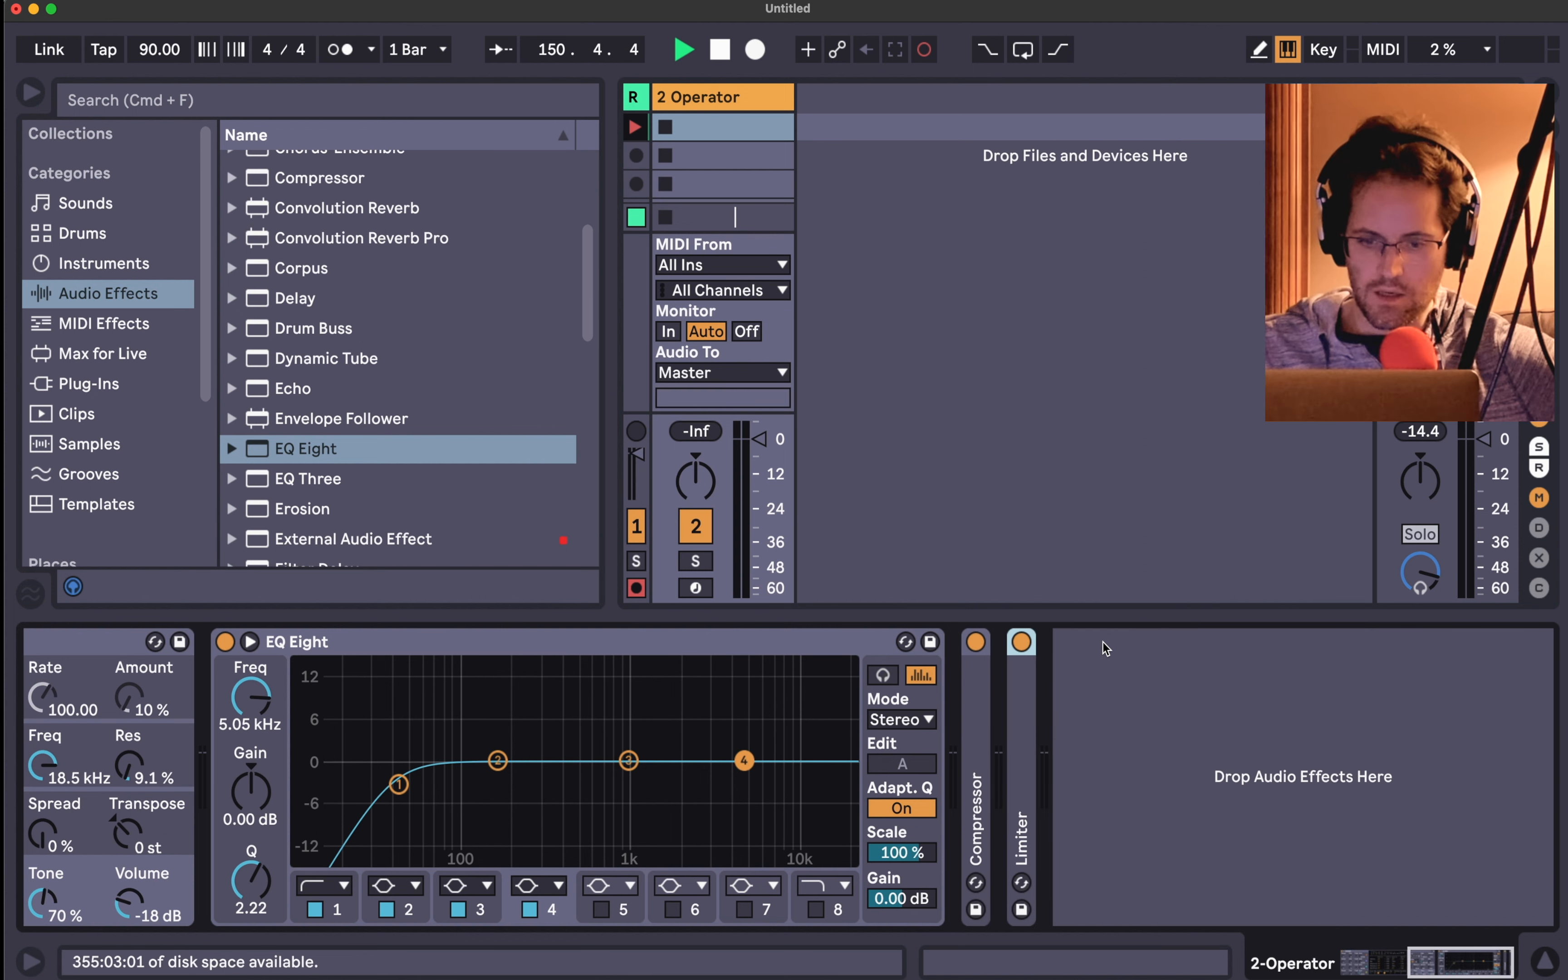
click(402, 778)
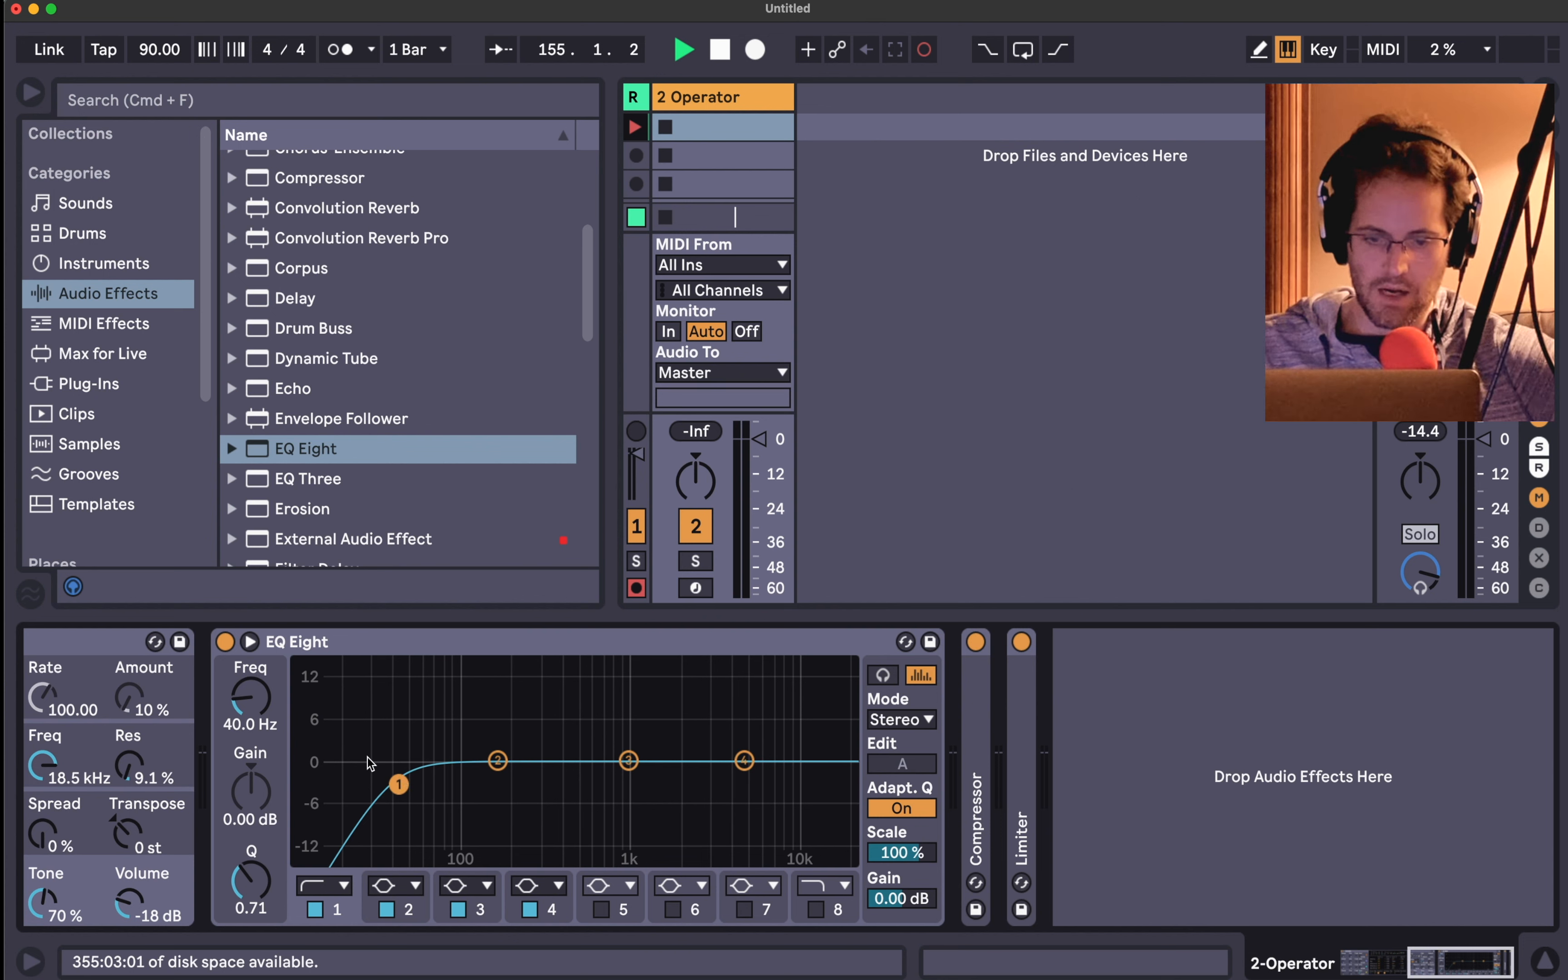
click(410, 644)
double_click(408, 640)
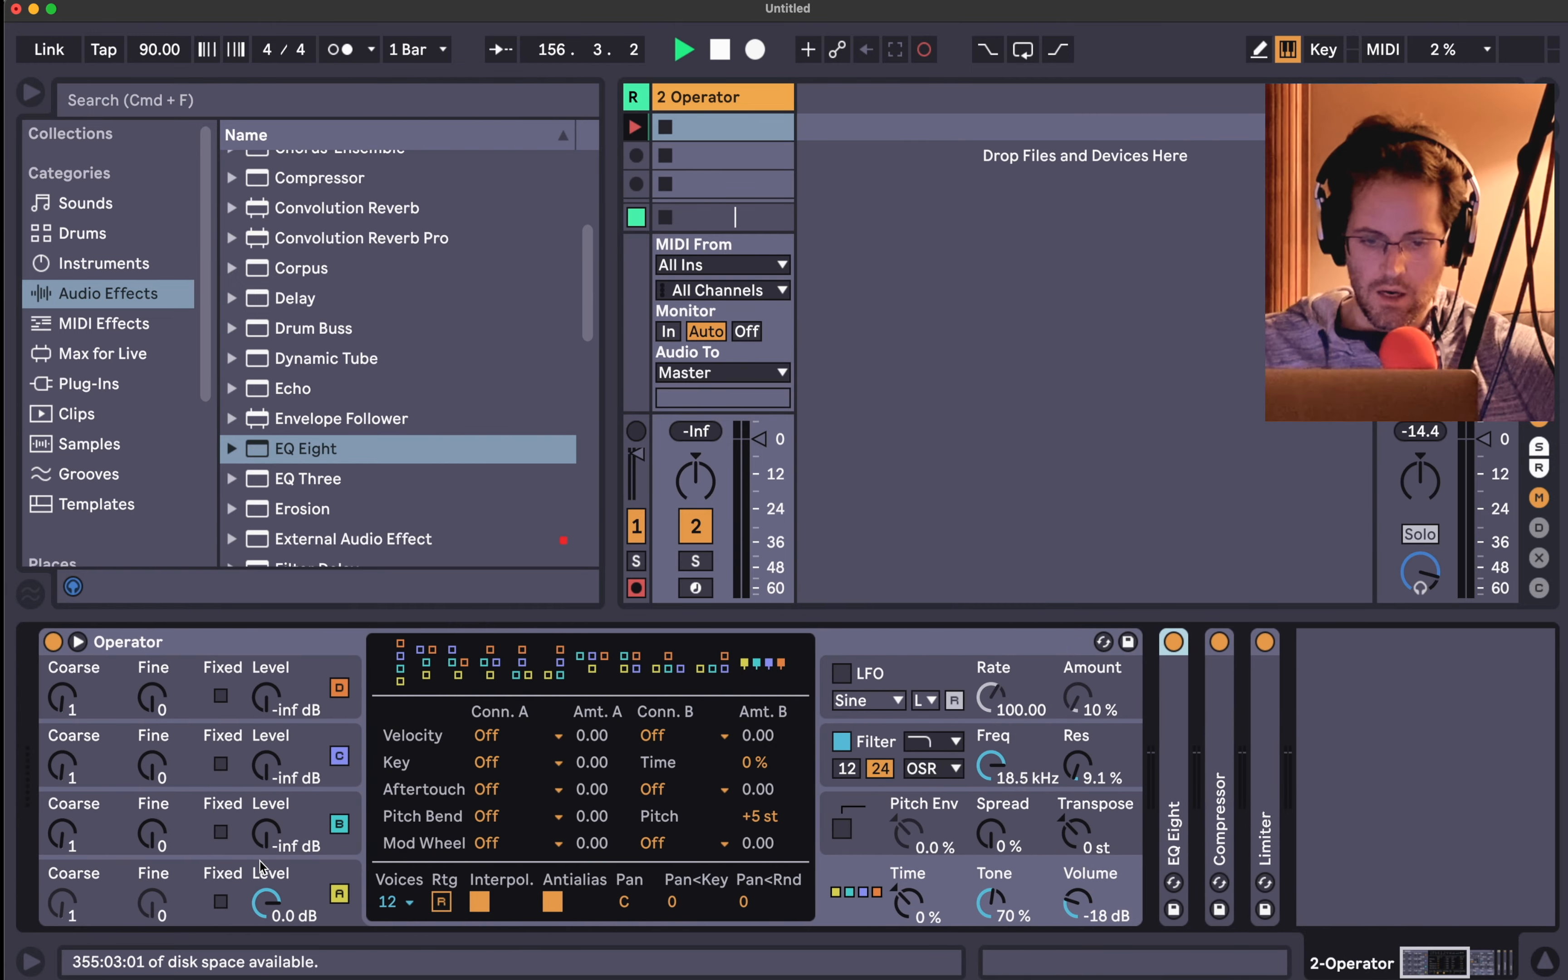
- Lower Operator's filter frequency to 914 Hz and hide the mixer's track input/output section
click(258, 876)
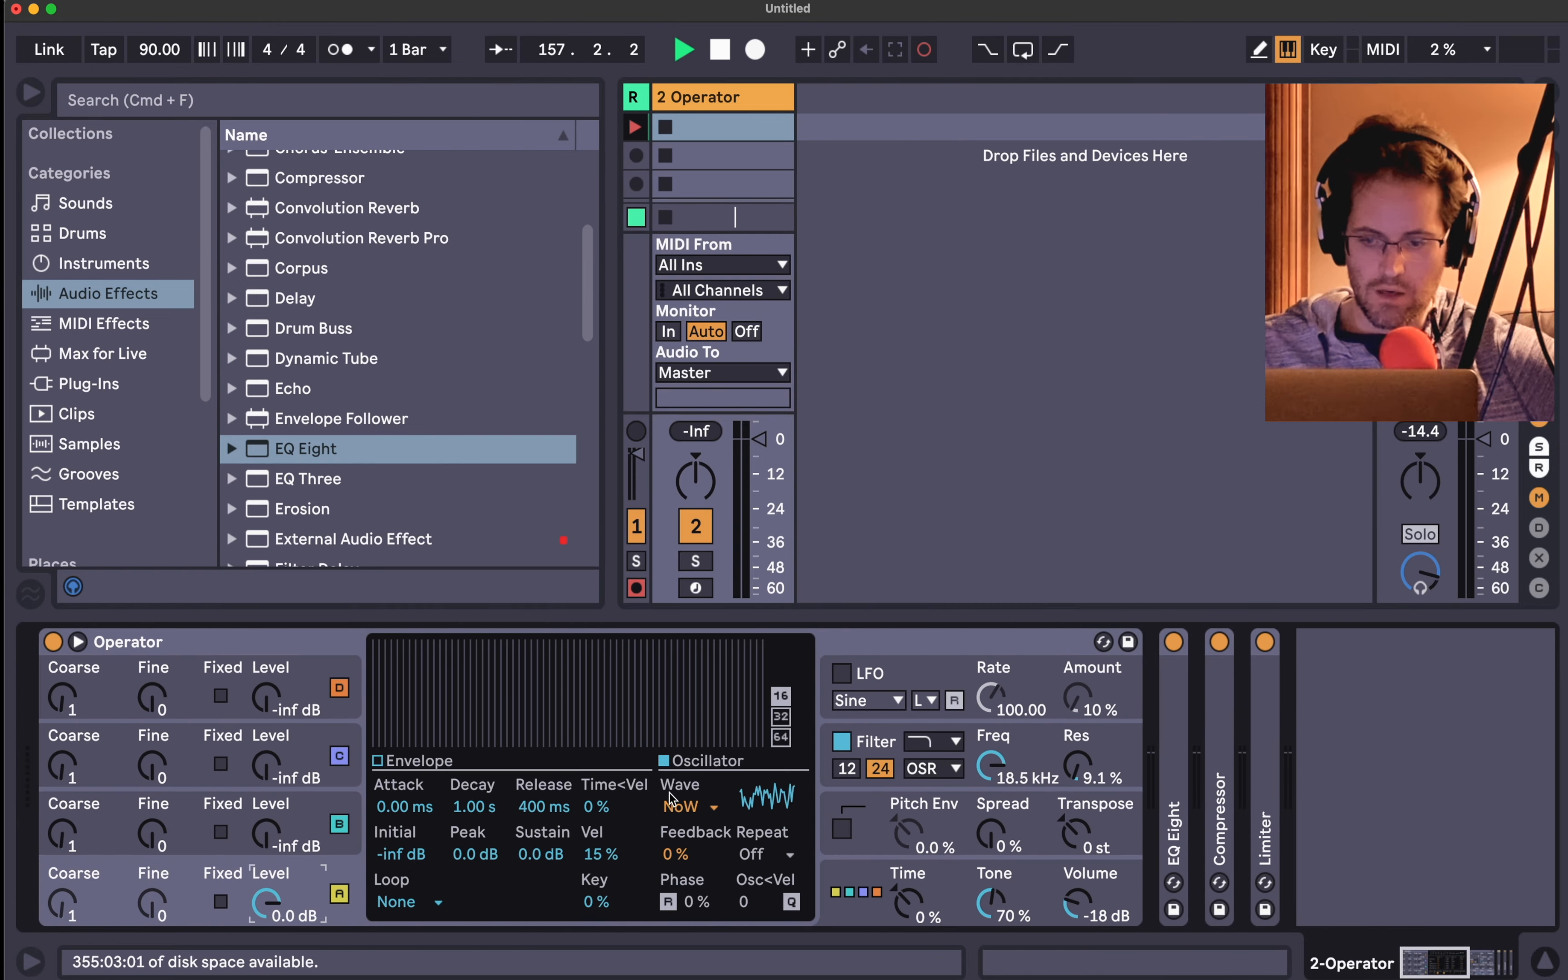
mouse_move(992, 763)
mouse_down()
mouse_move(991, 789)
mouse_move(992, 769)
mouse_up()
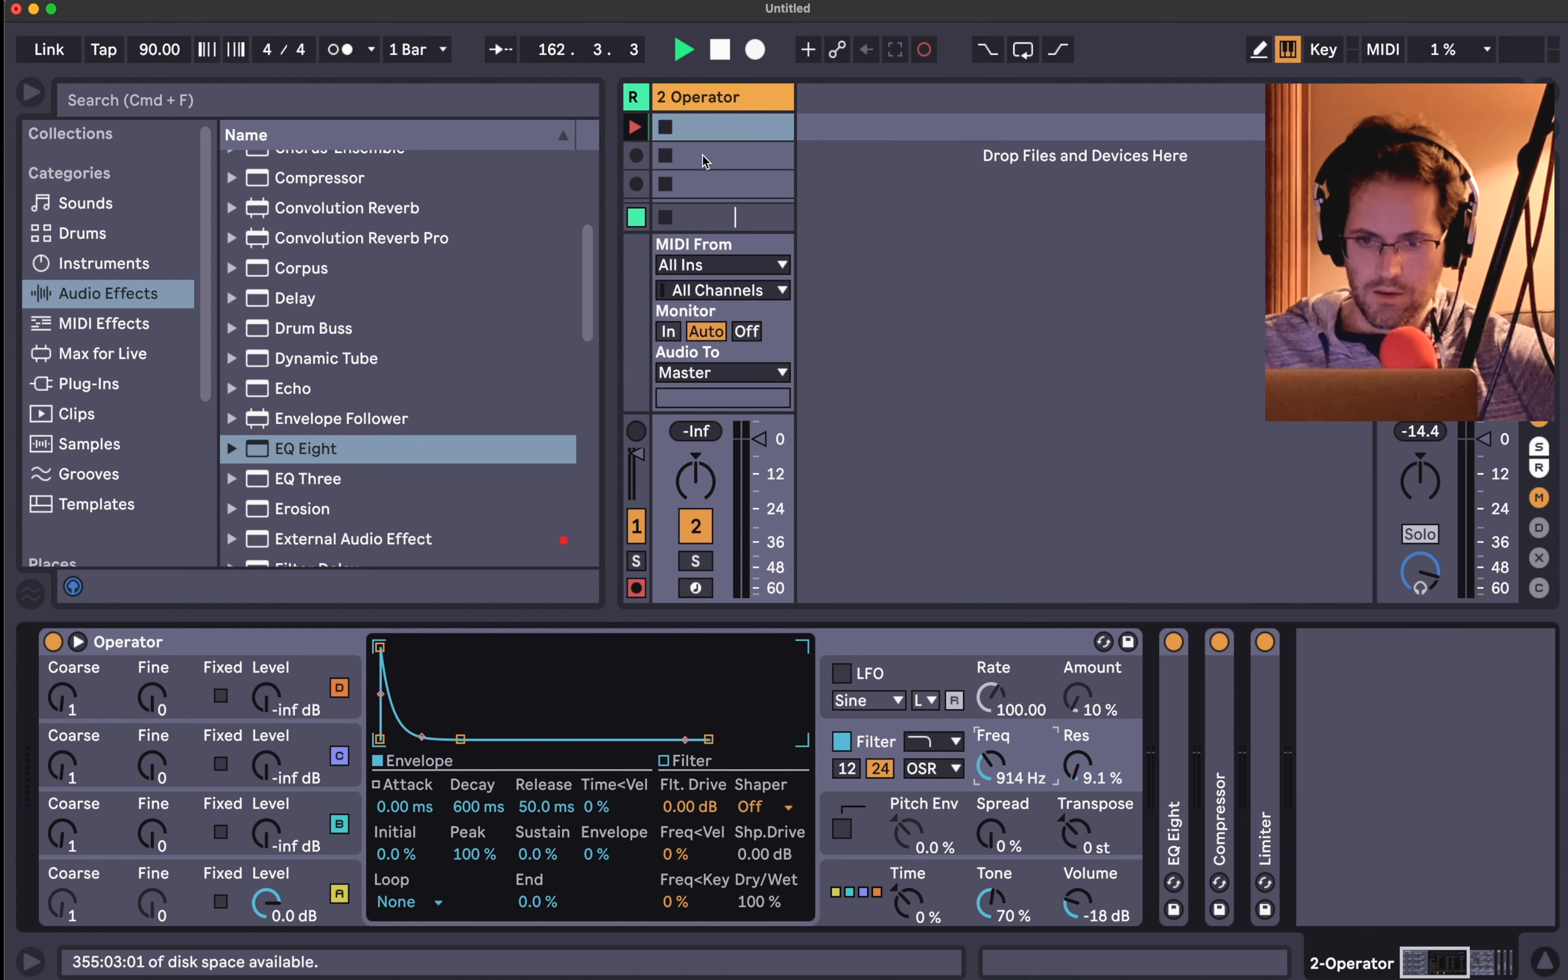
key(super+alt+i)
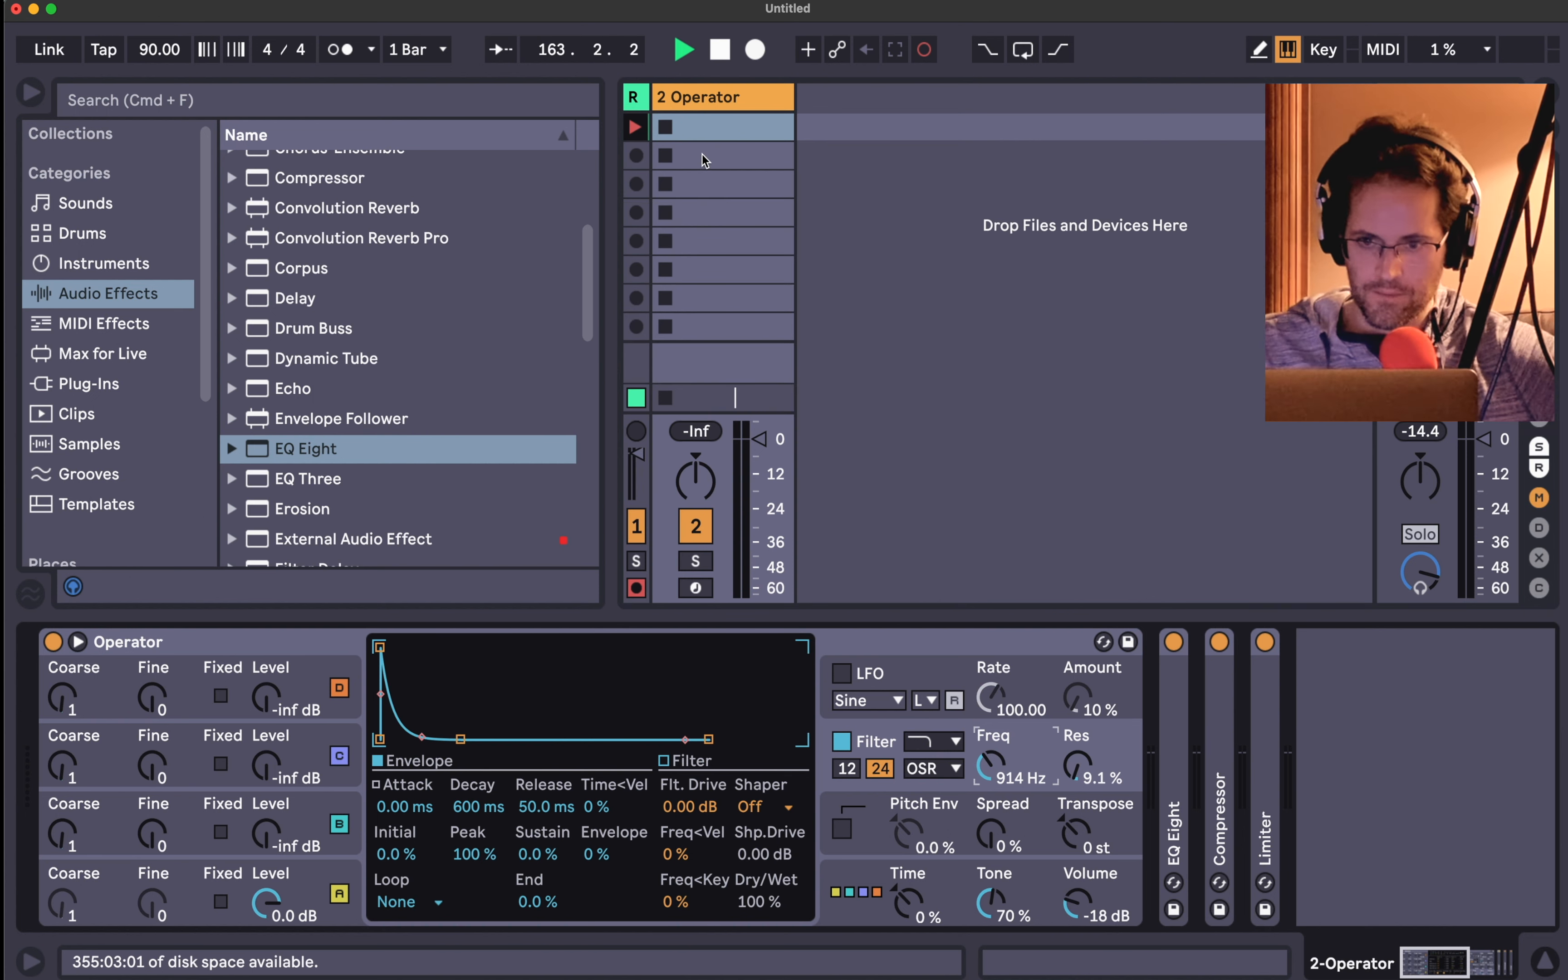
- Create a MIDI clip in the Operator track's second slot and add a 1/16 F3 note at its start
double_click(702, 155)
click(742, 731)
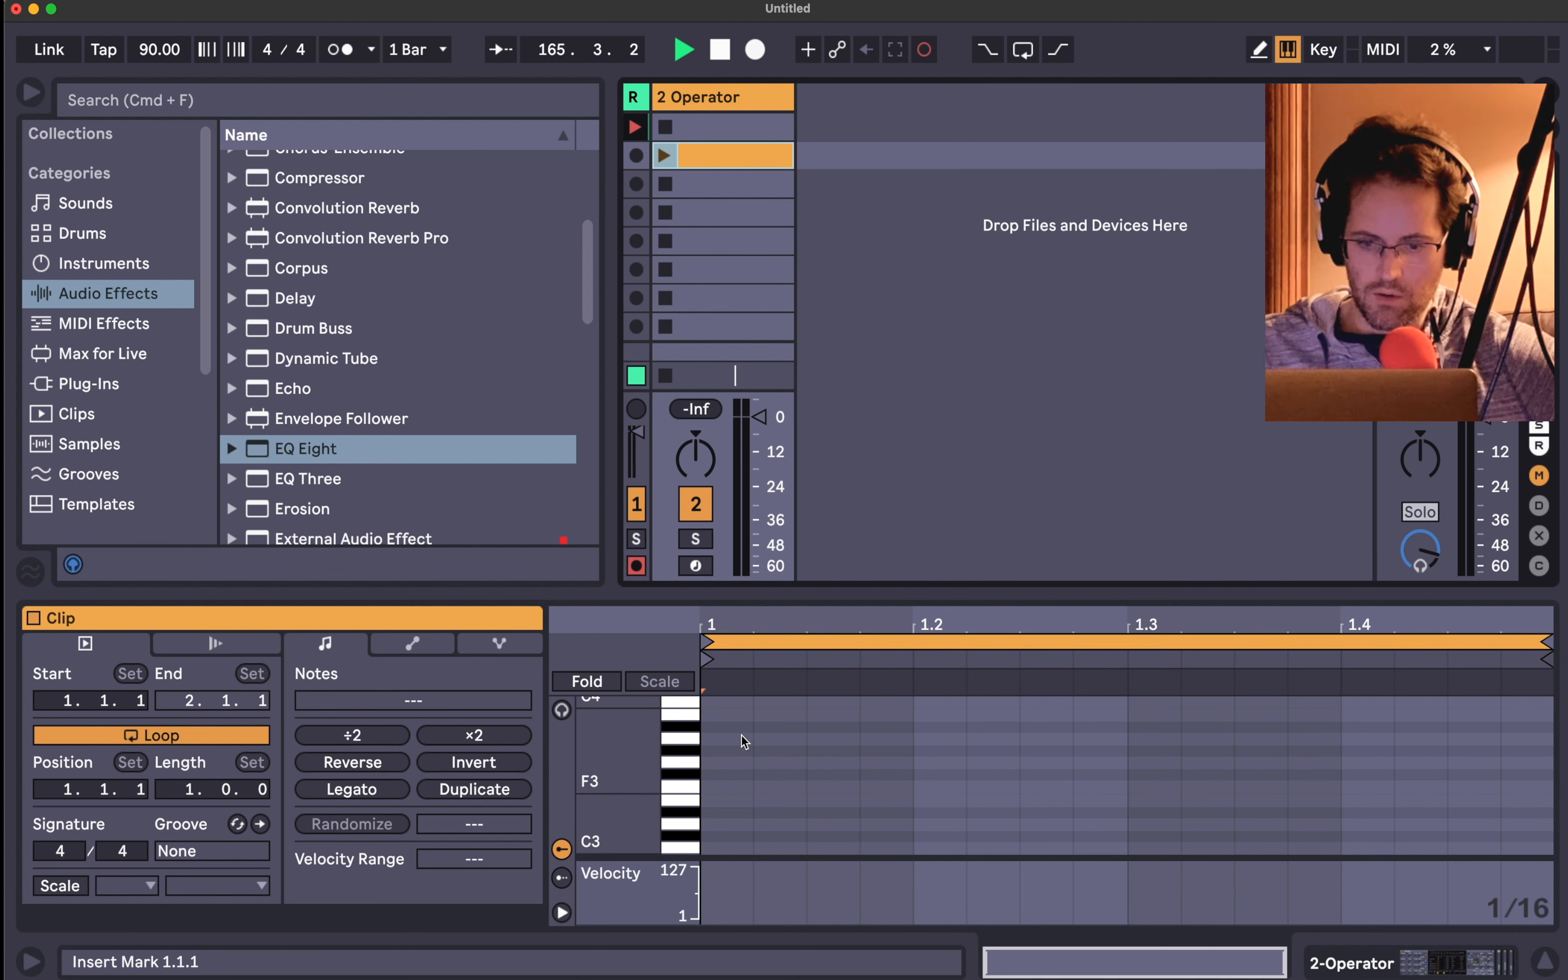
double_click(740, 785)
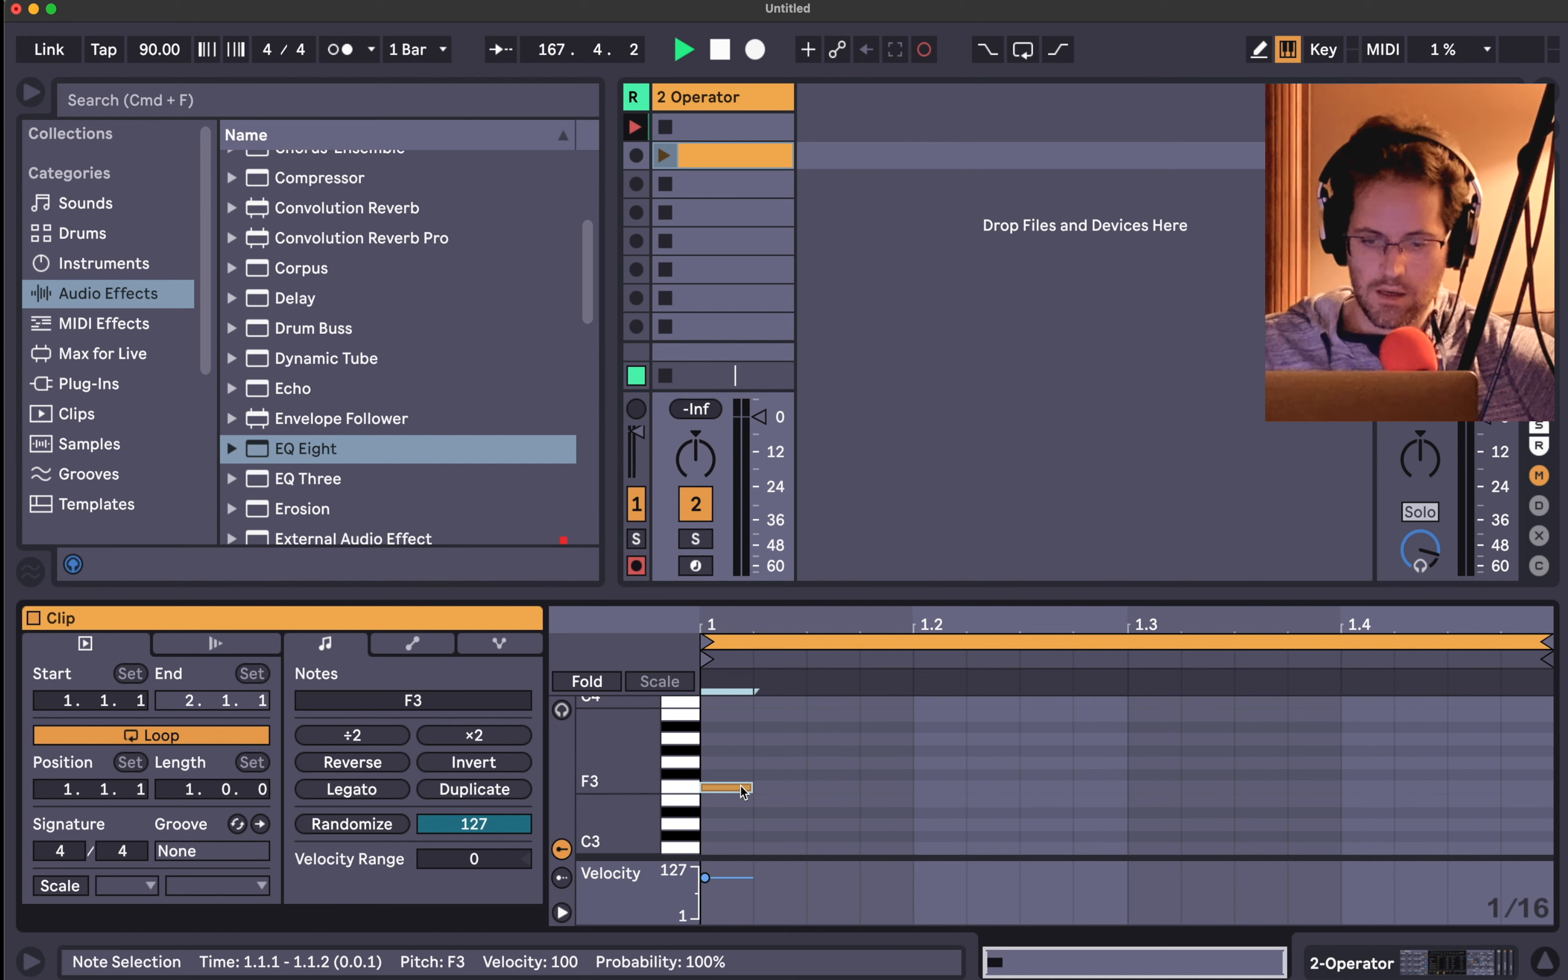
- Set the clip's loop length to 222 bars and extend the F3 note across the whole clip with Legato
click(188, 789)
text(222)
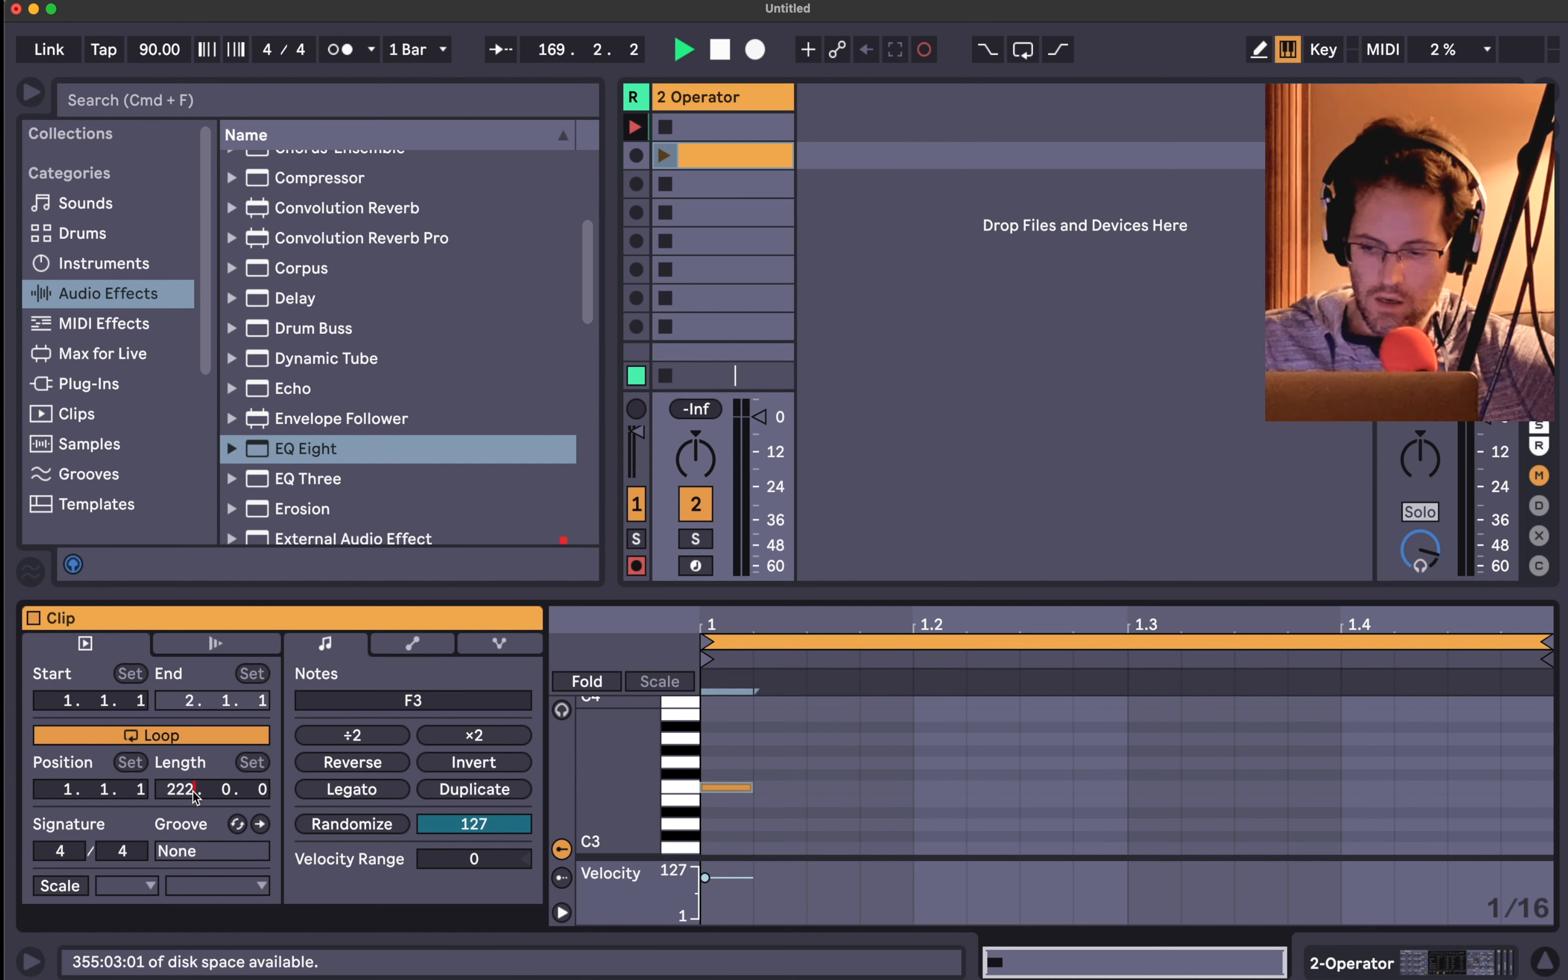
key(Return)
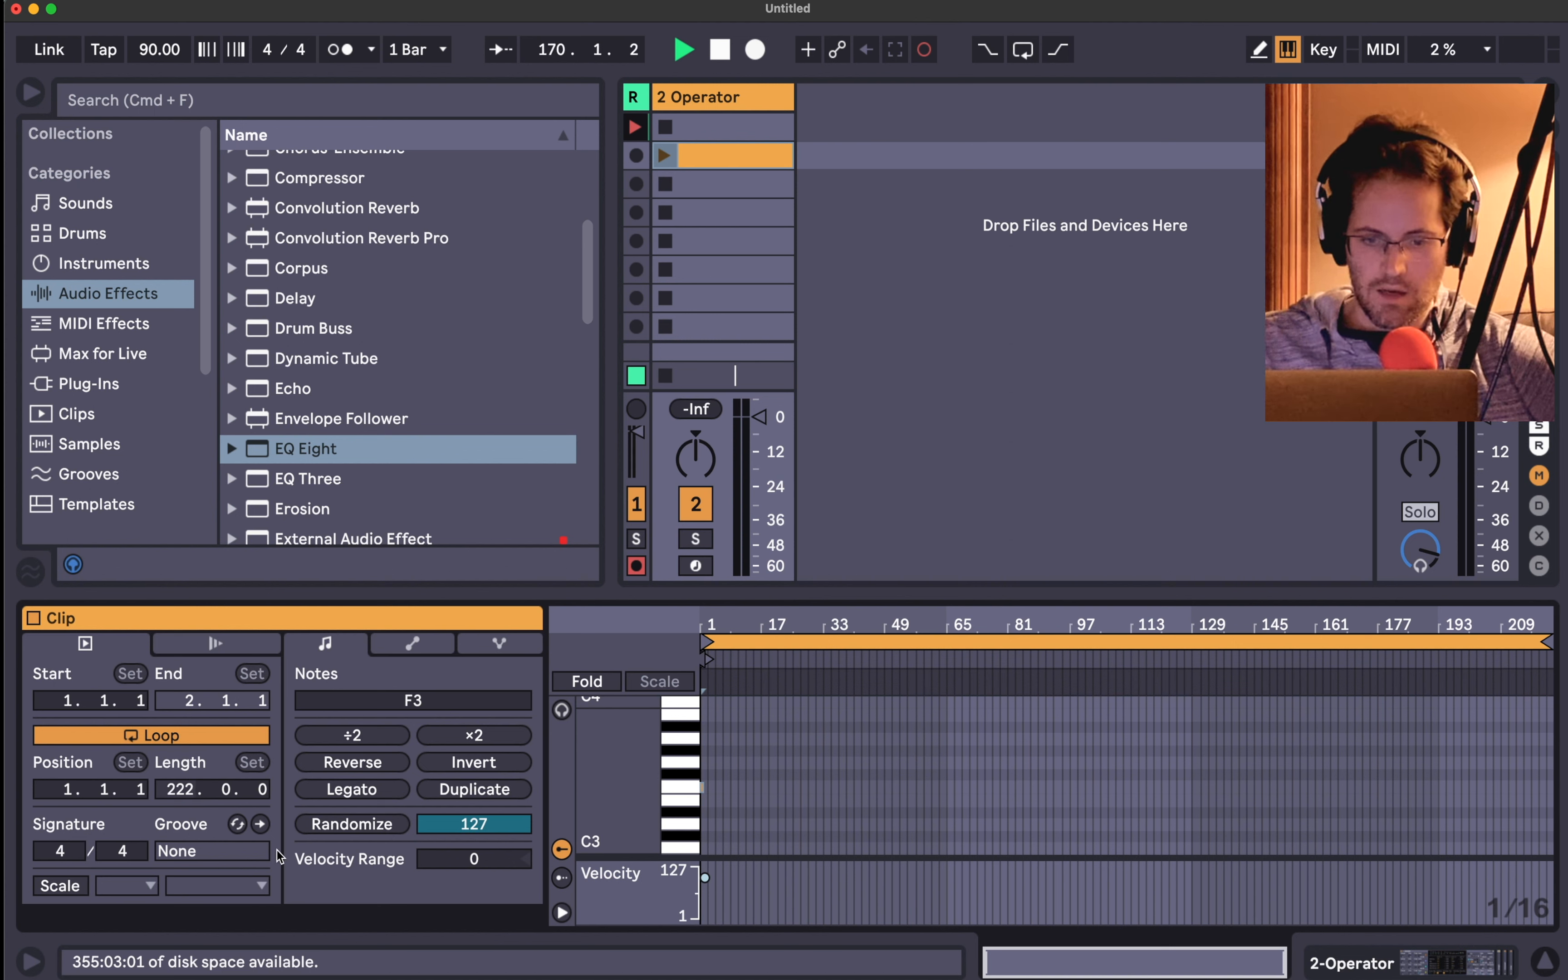
click(331, 795)
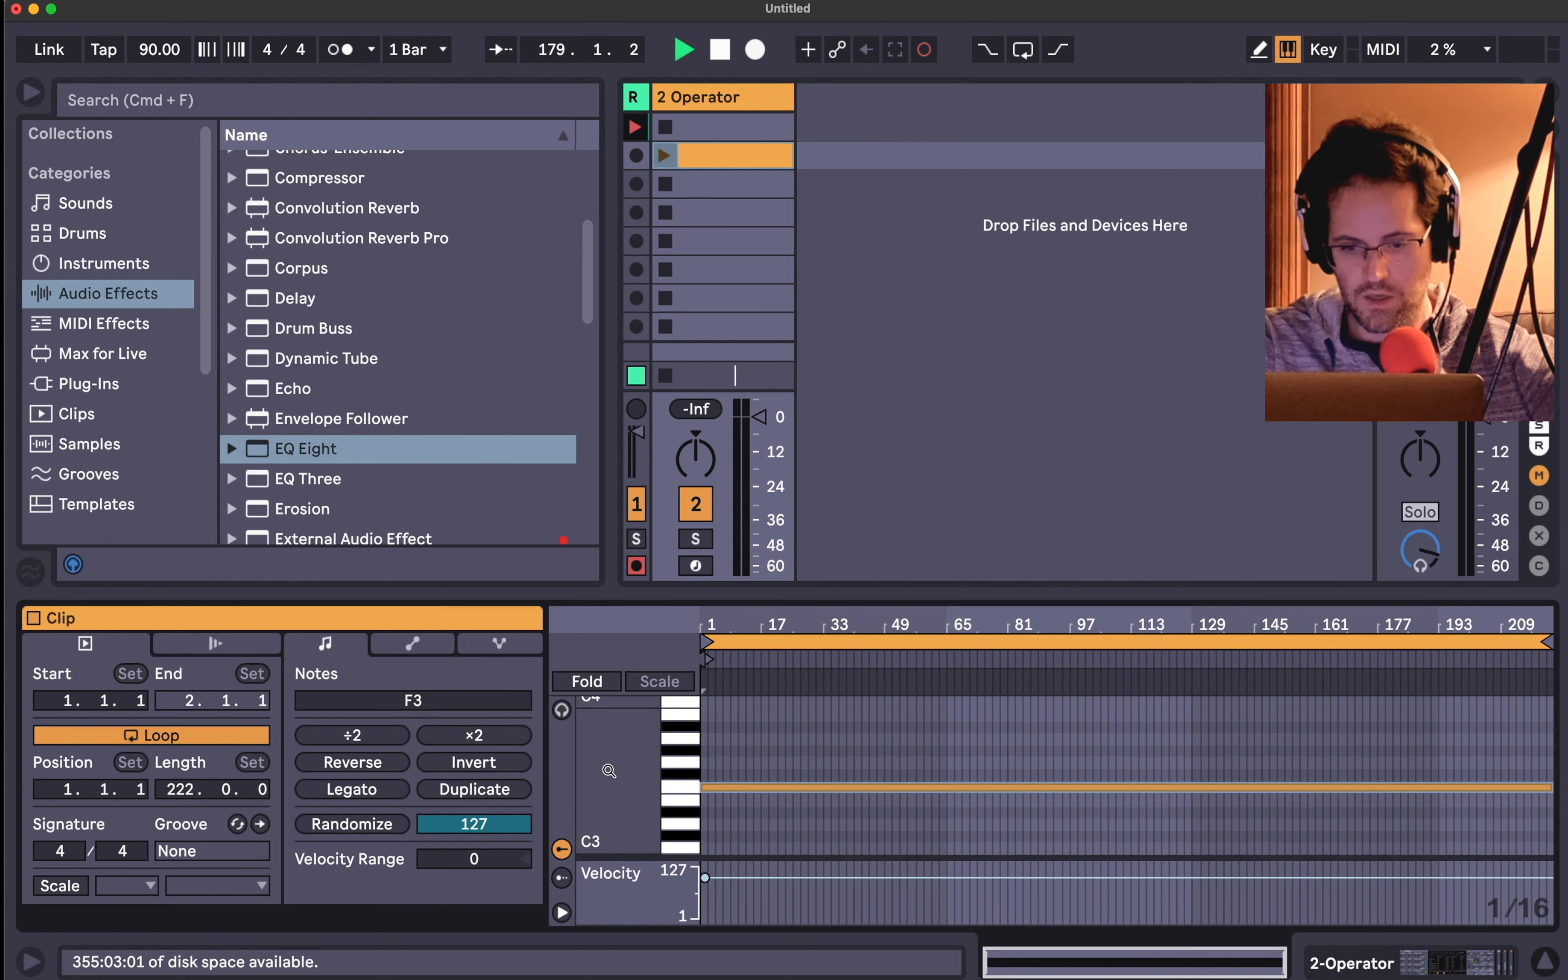
- Examine the Operator device chain, the long-note clip and the zoomed-out Arrangement timeline, and return to the Session view
key(shift+Tab)
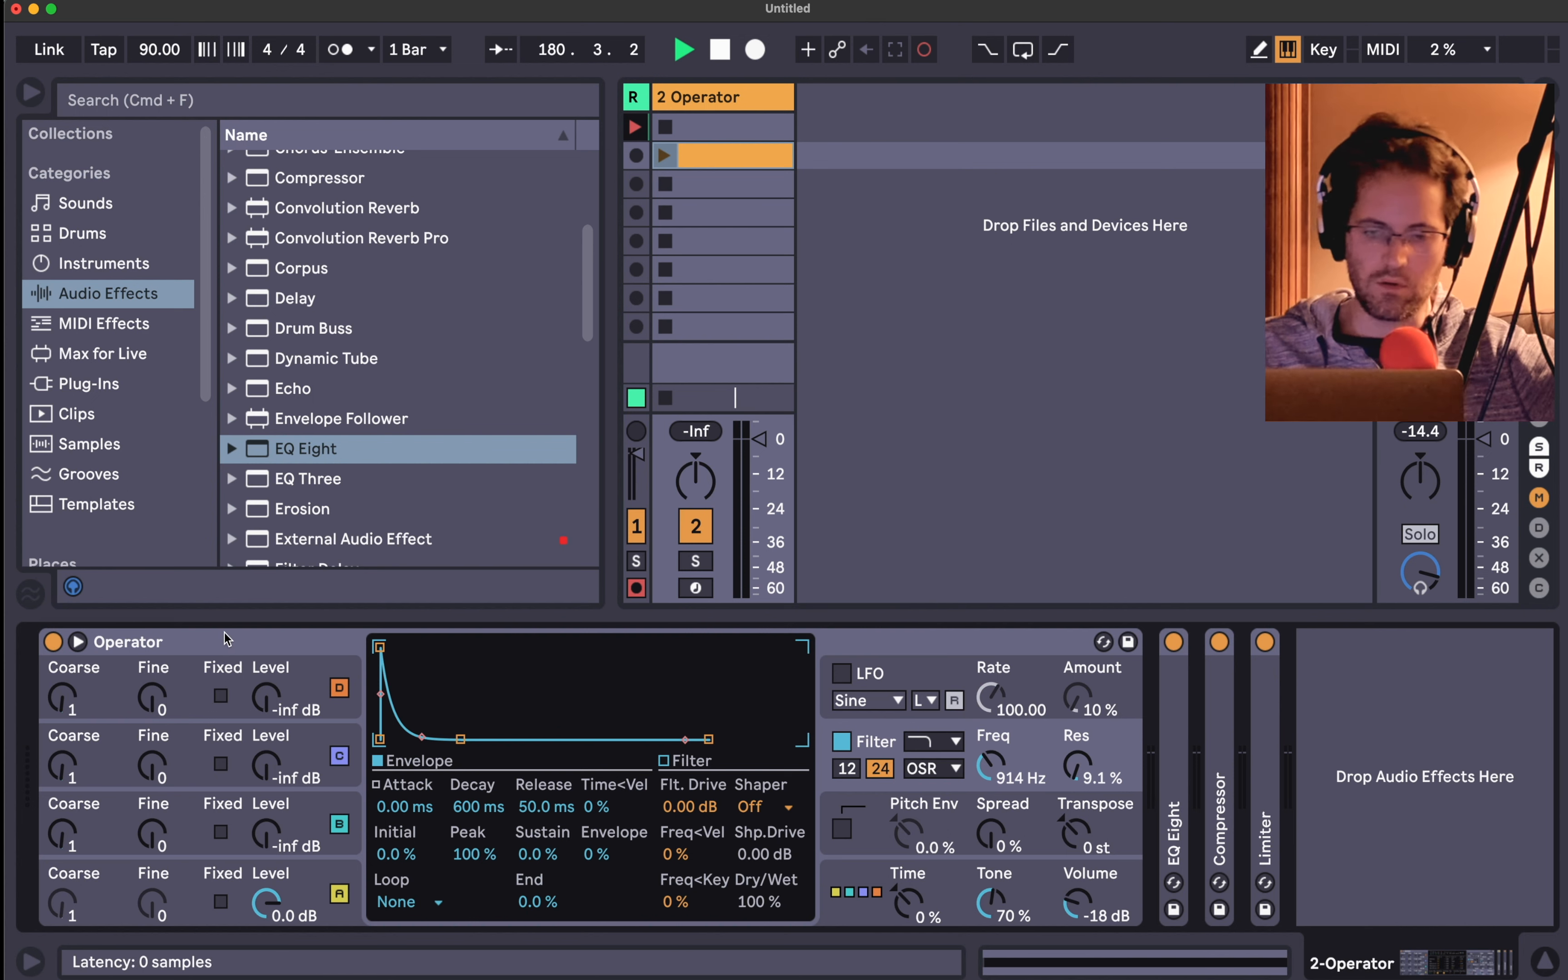
key(shift+Tab)
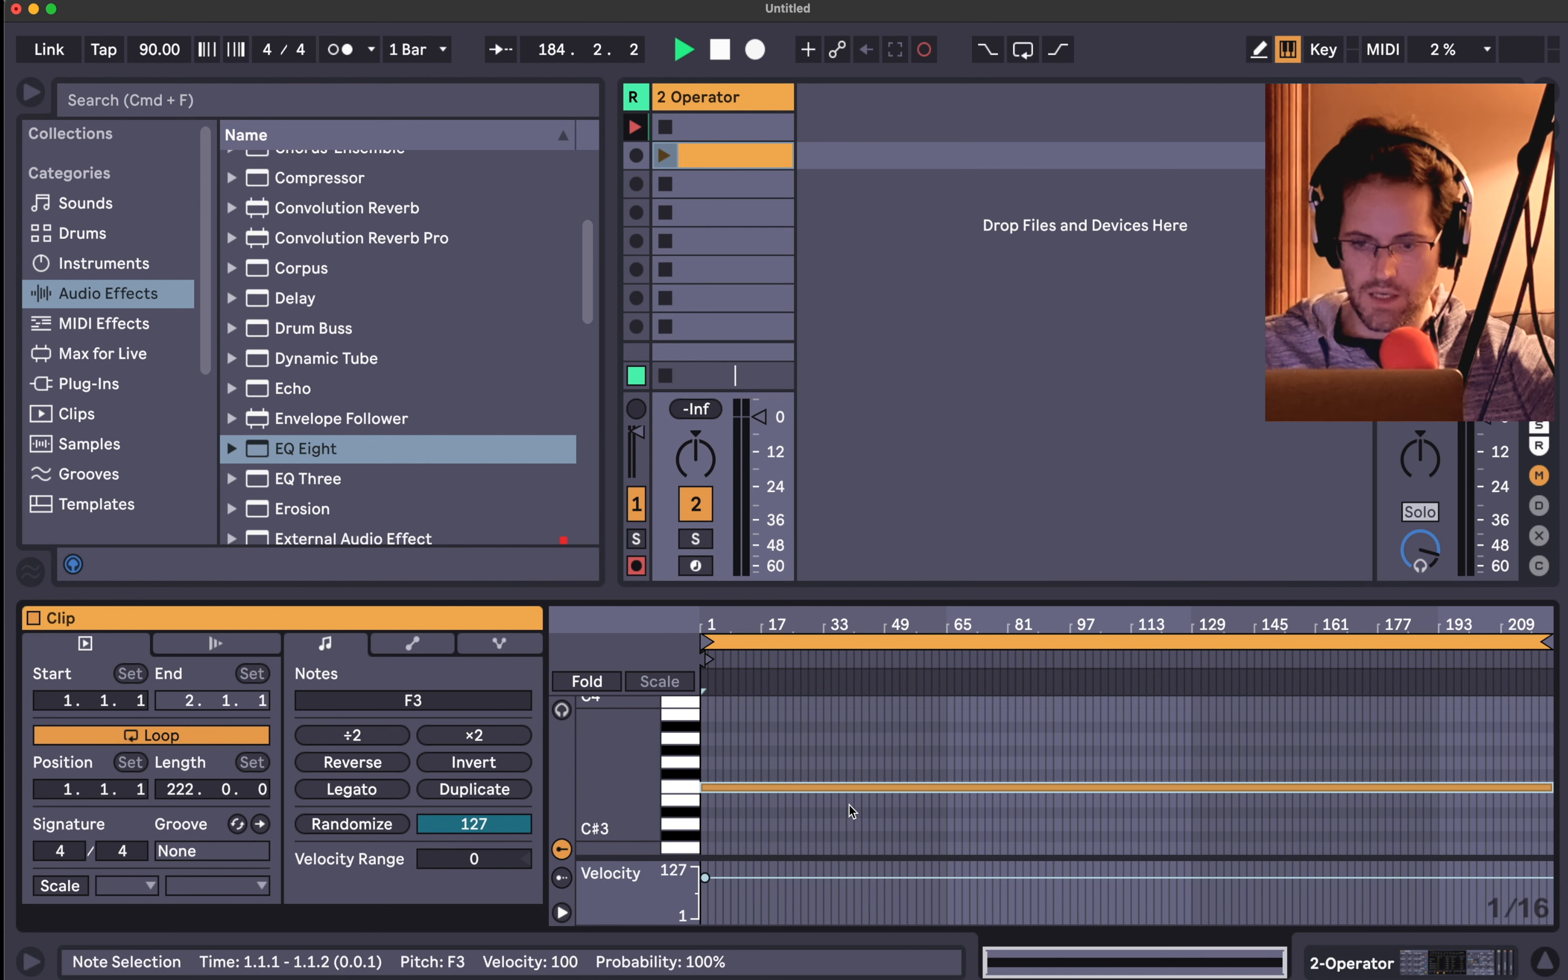
key(shift+Tab)
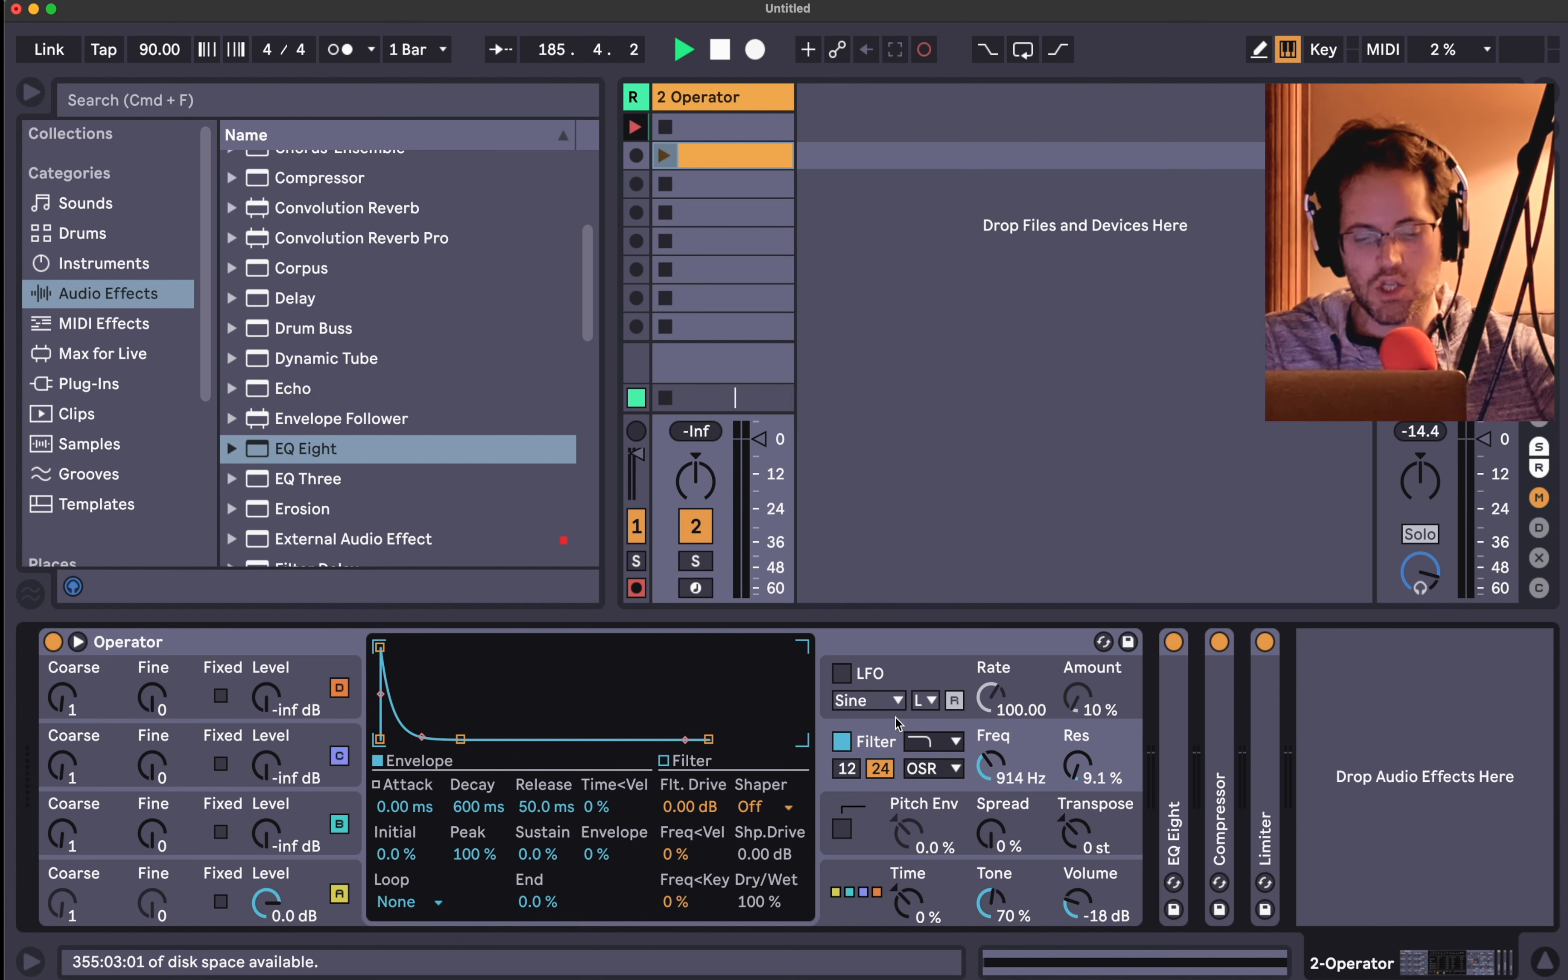
key(Tab)
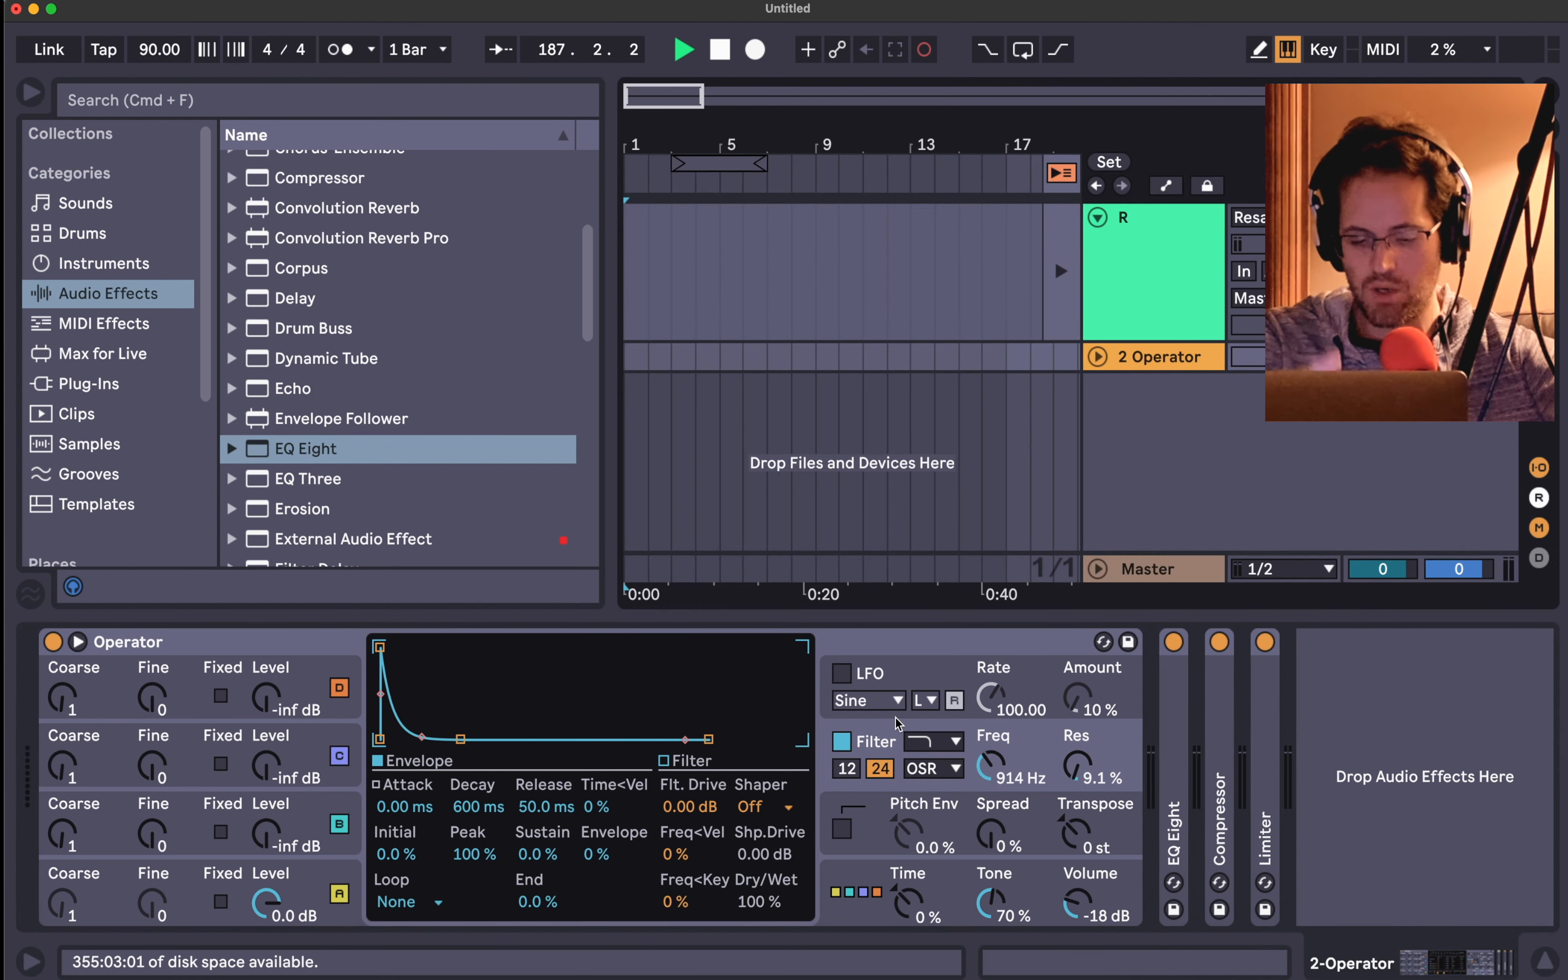
key(Tab)
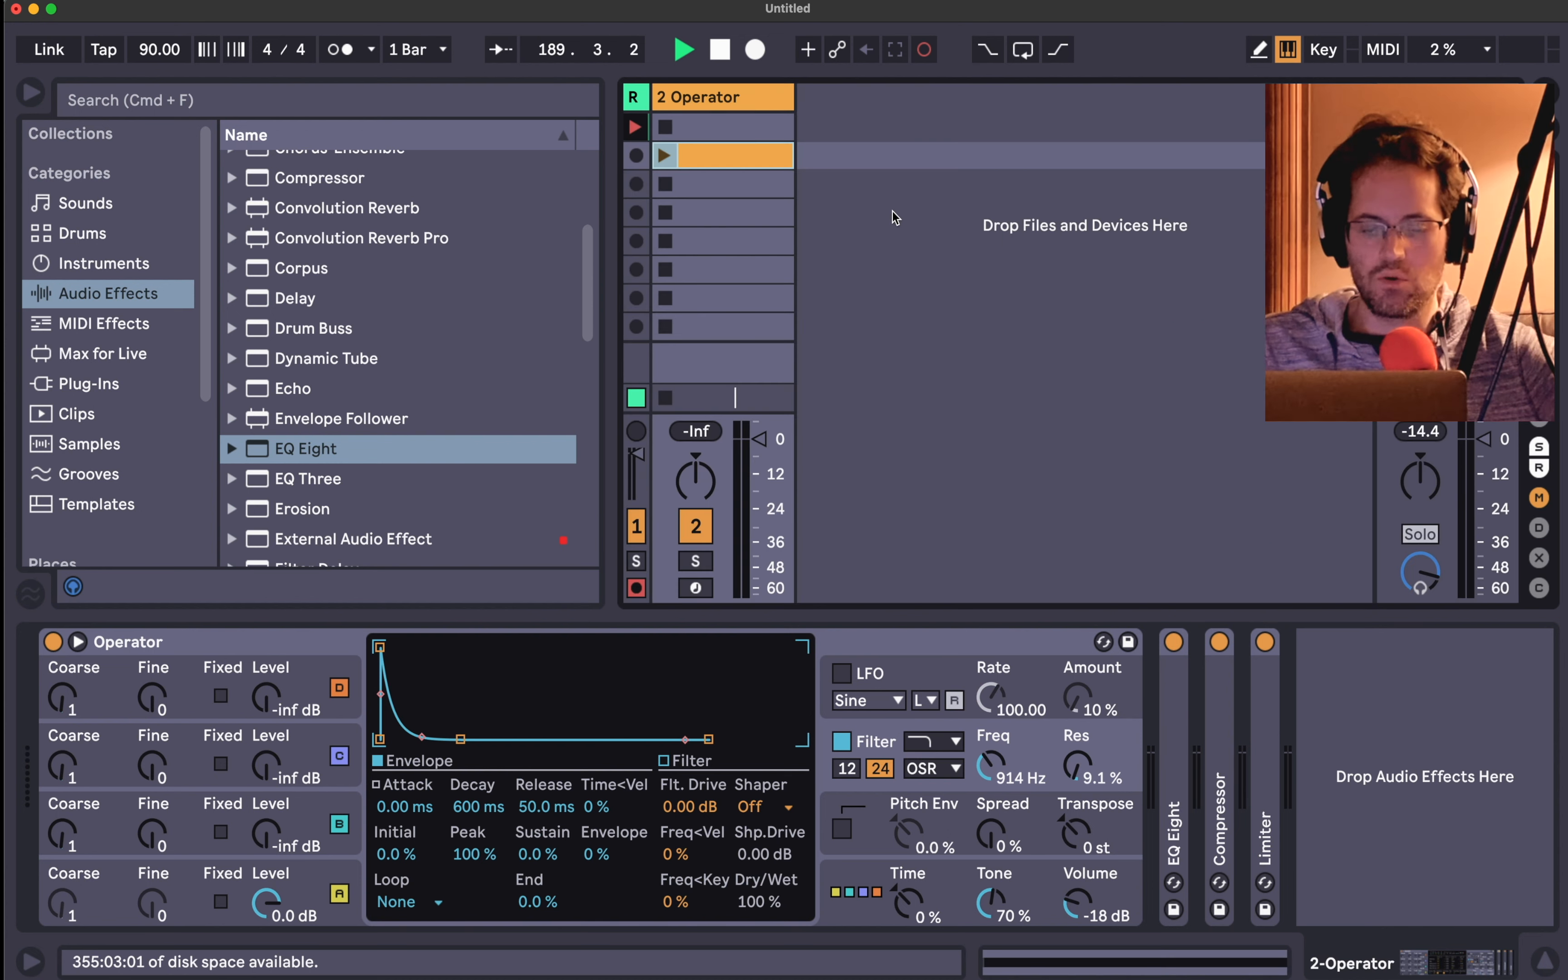
key(Tab)
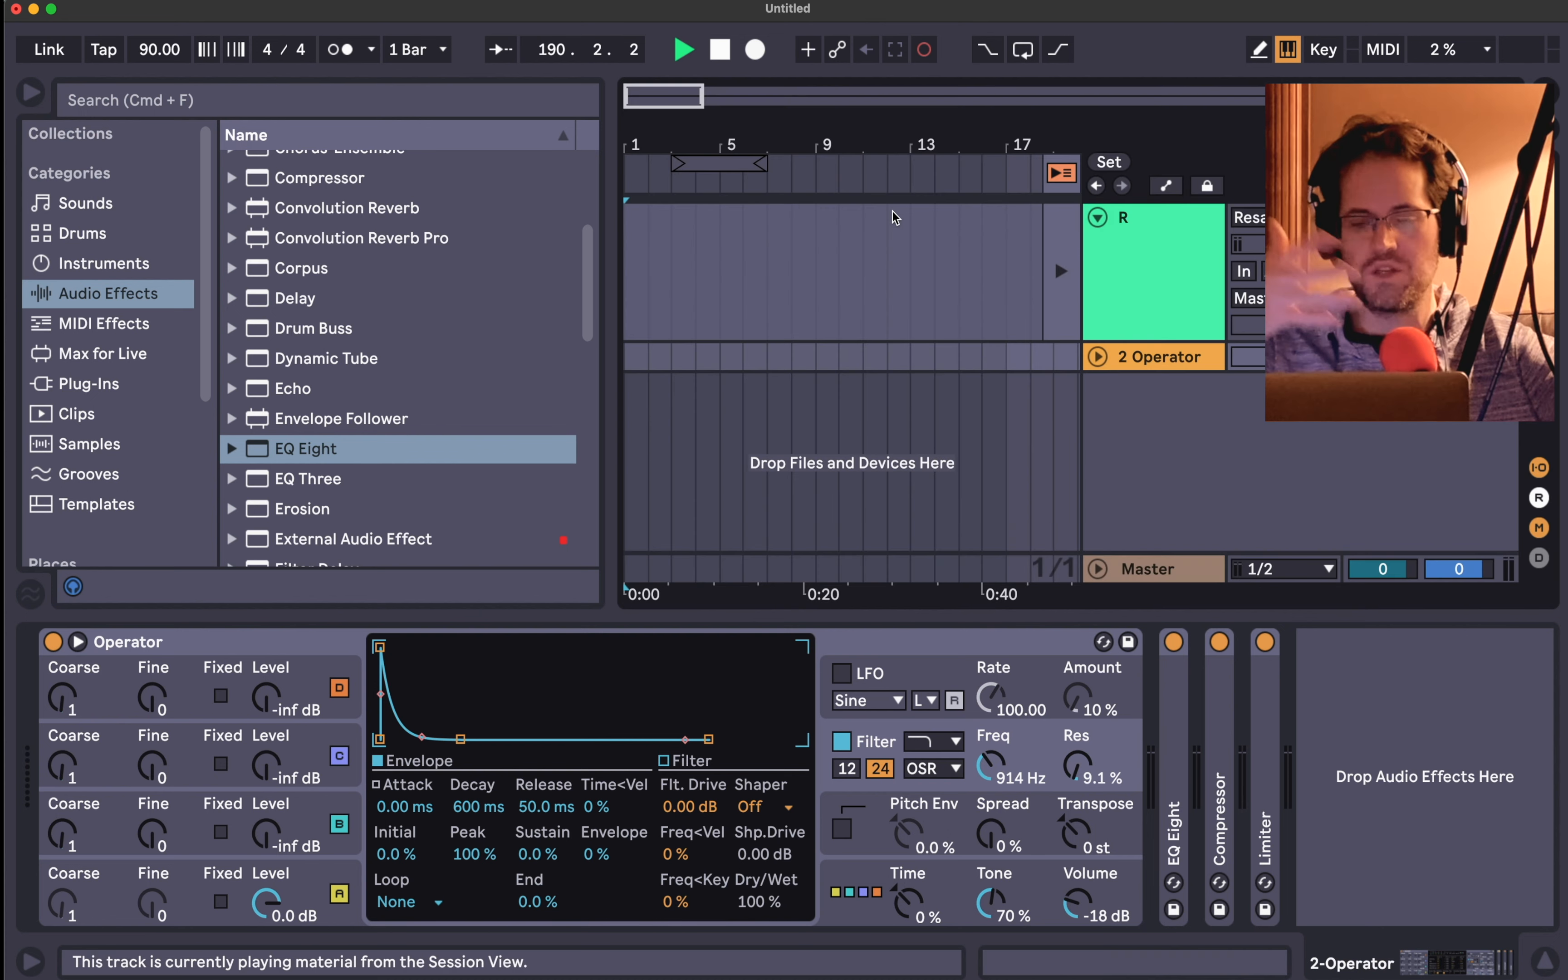
drag(834, 143, 644, 143)
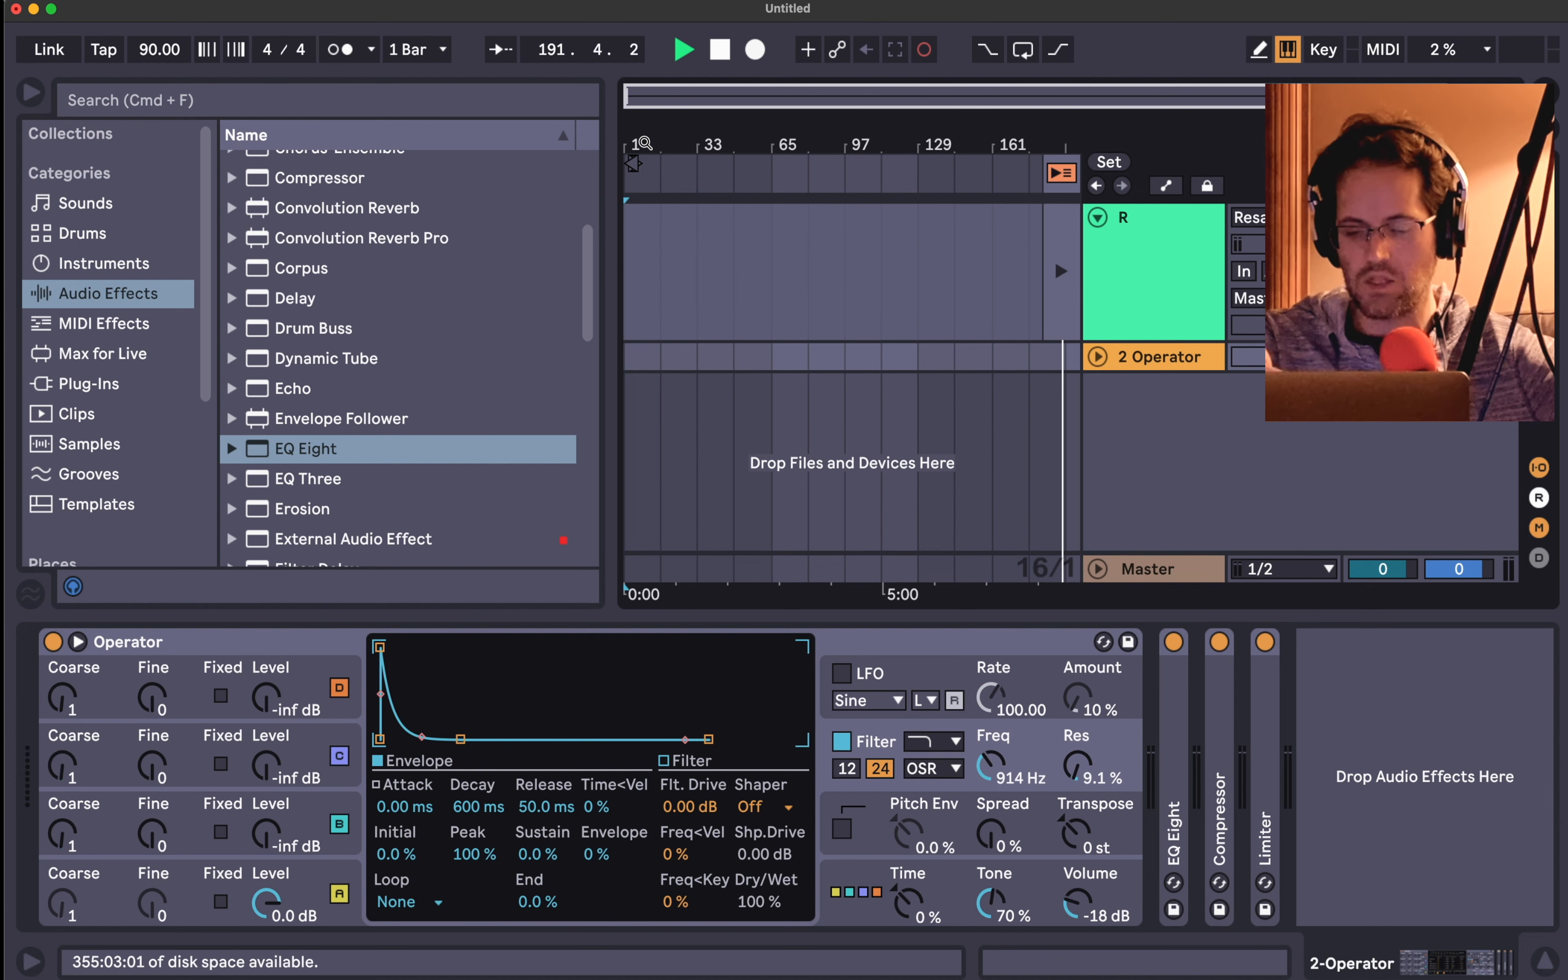
key(Tab)
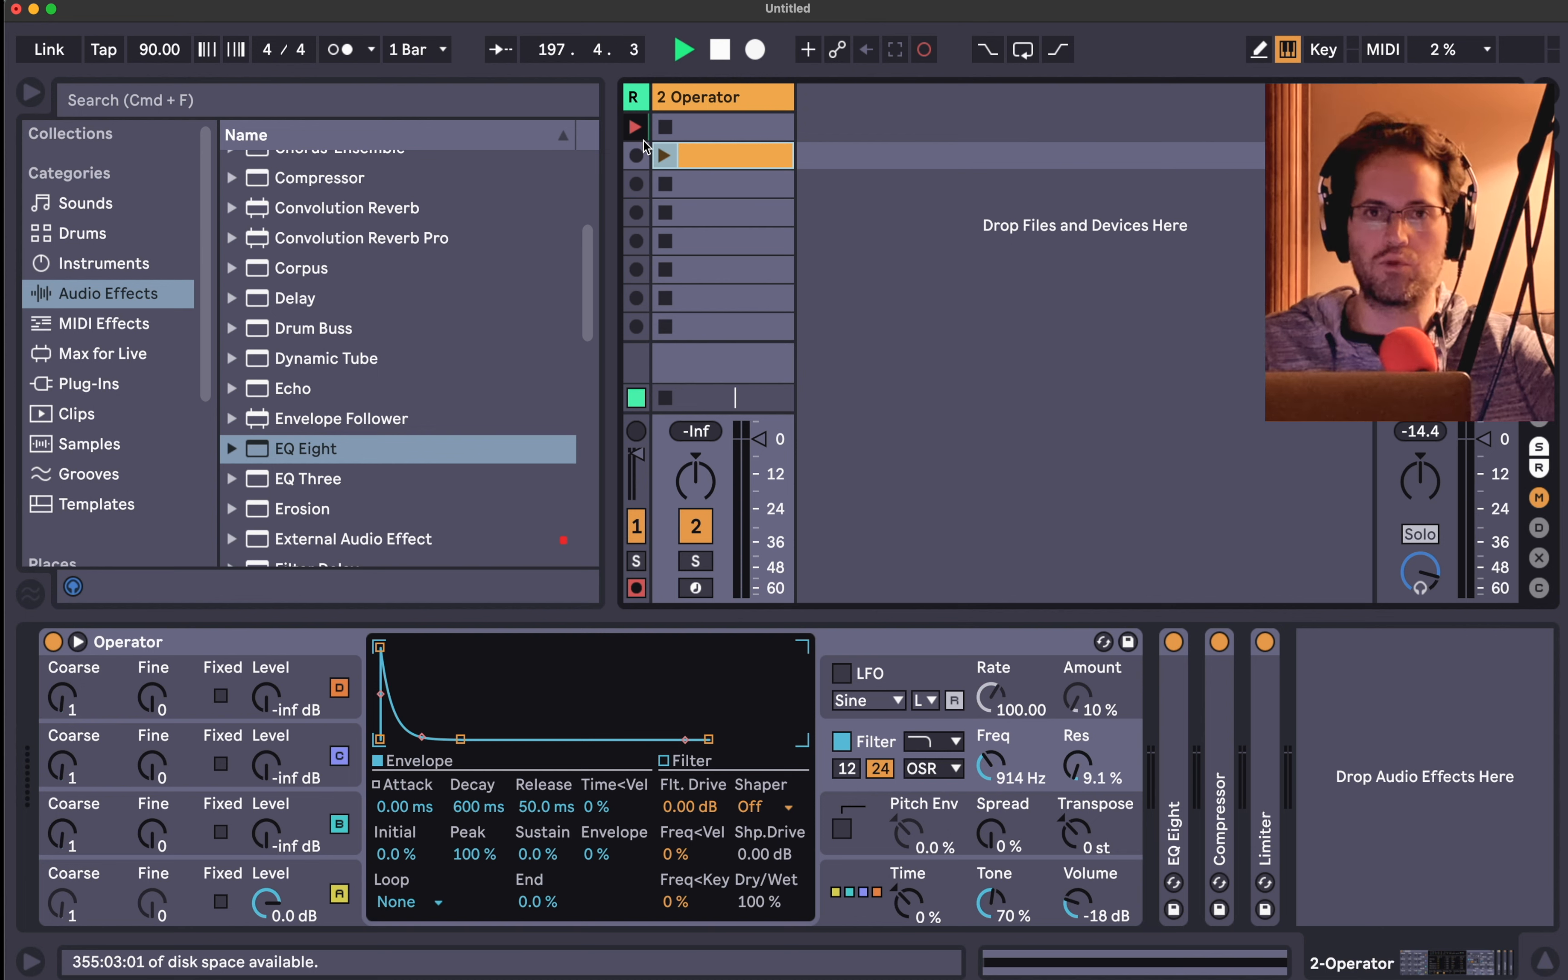
- Look at the Arrangement timeline and examine the level, envelope and waveform settings of Operator's four oscillators
key(Tab)
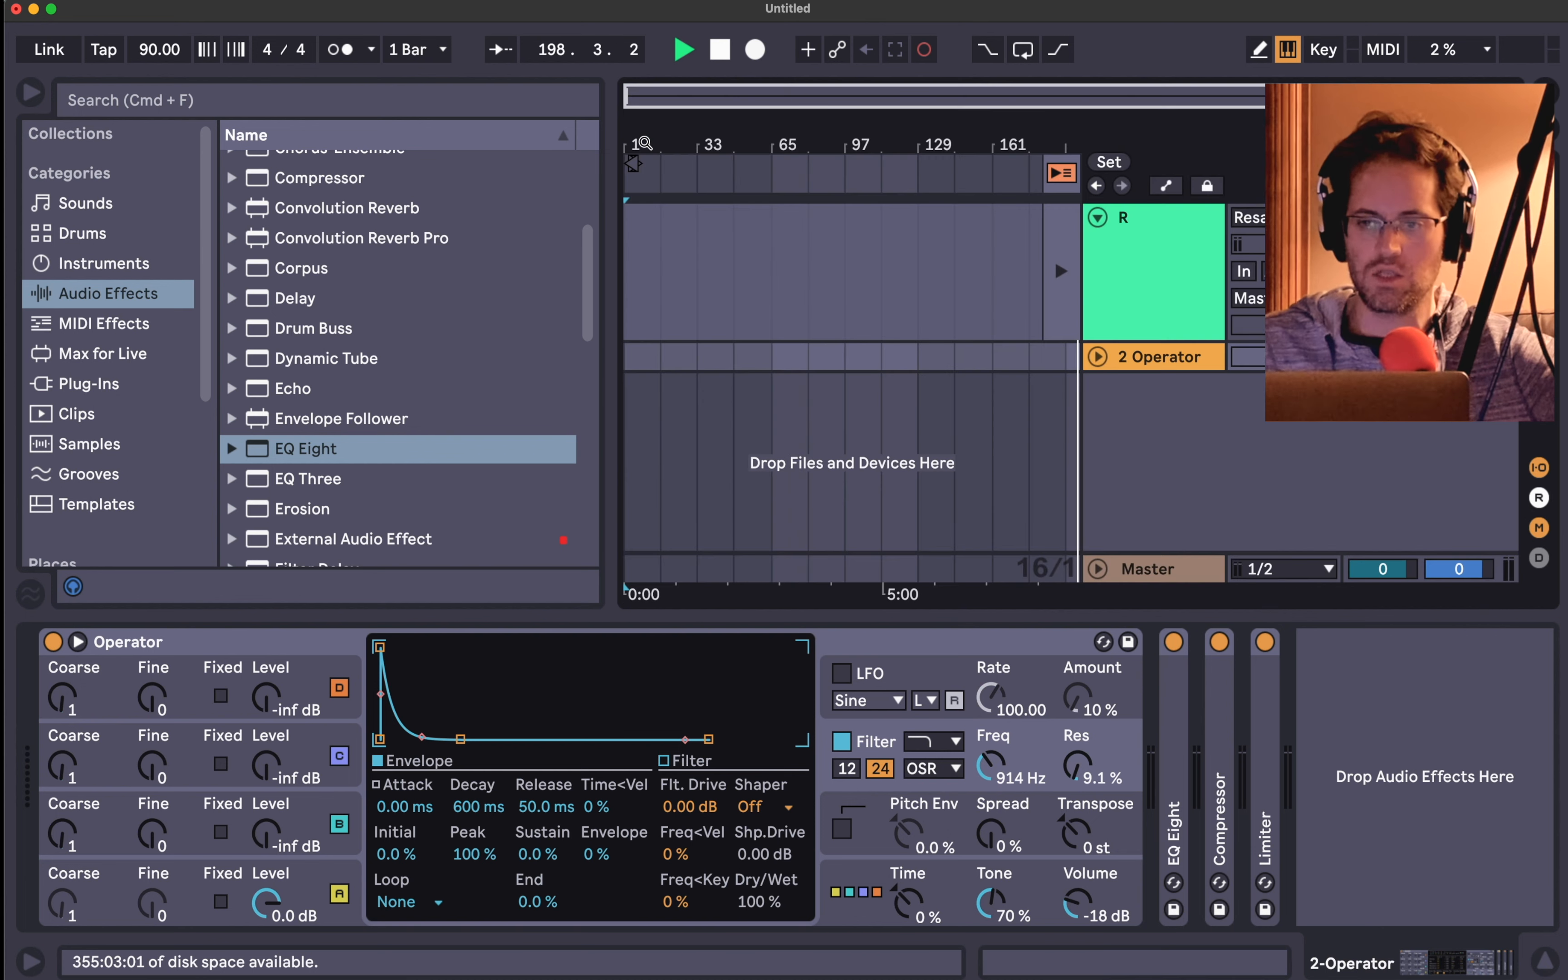
key(Tab)
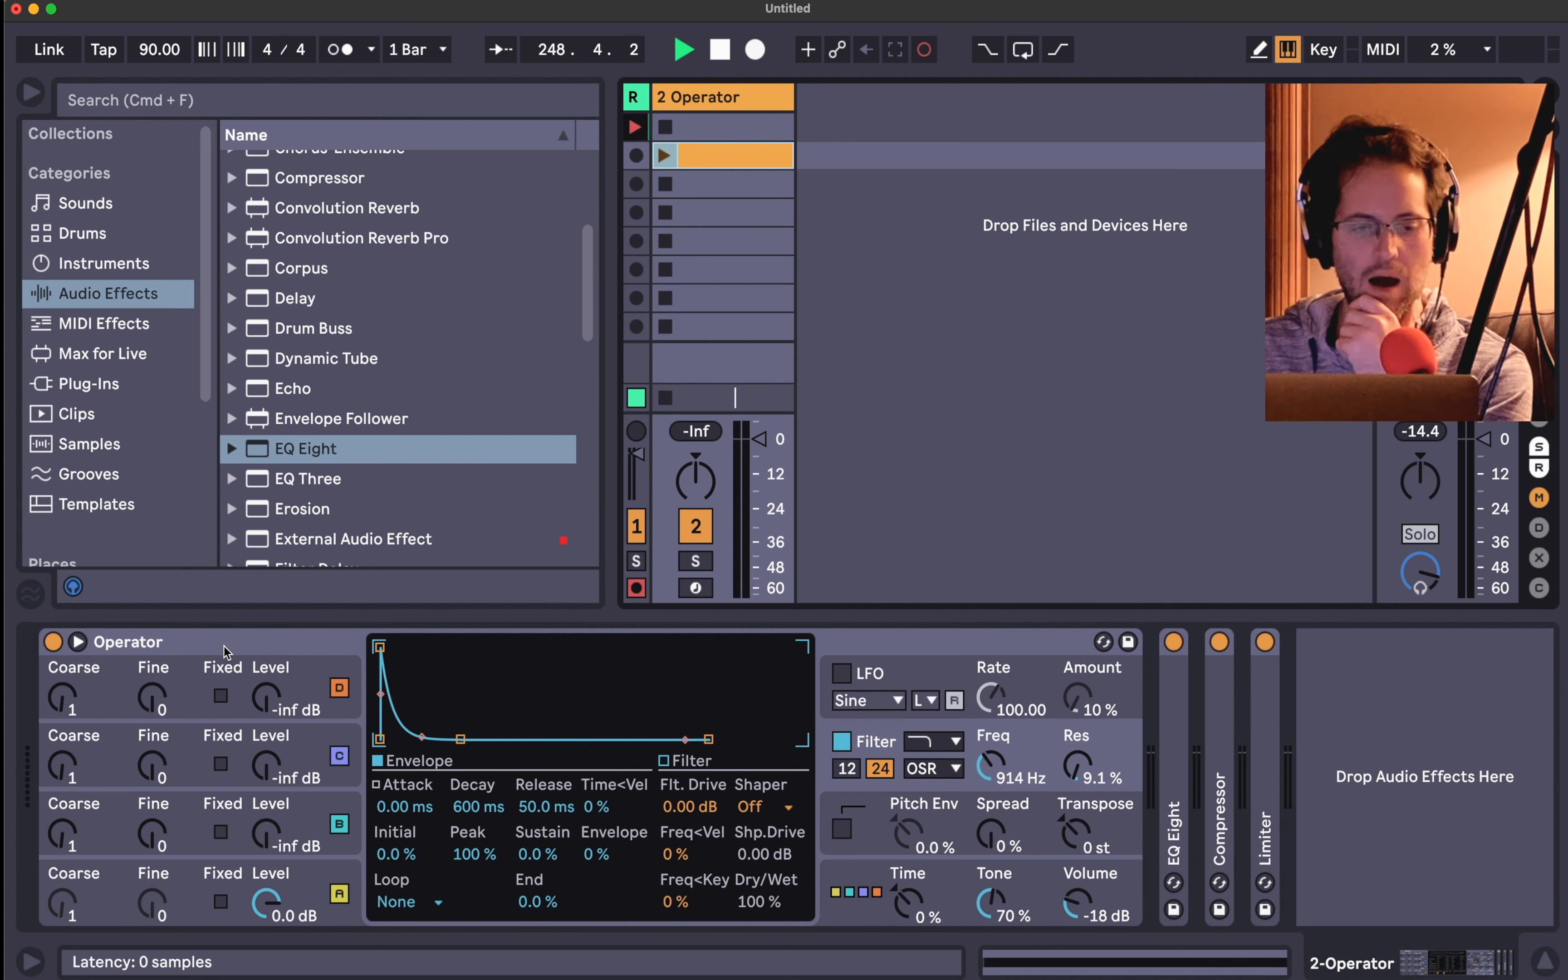
click(233, 676)
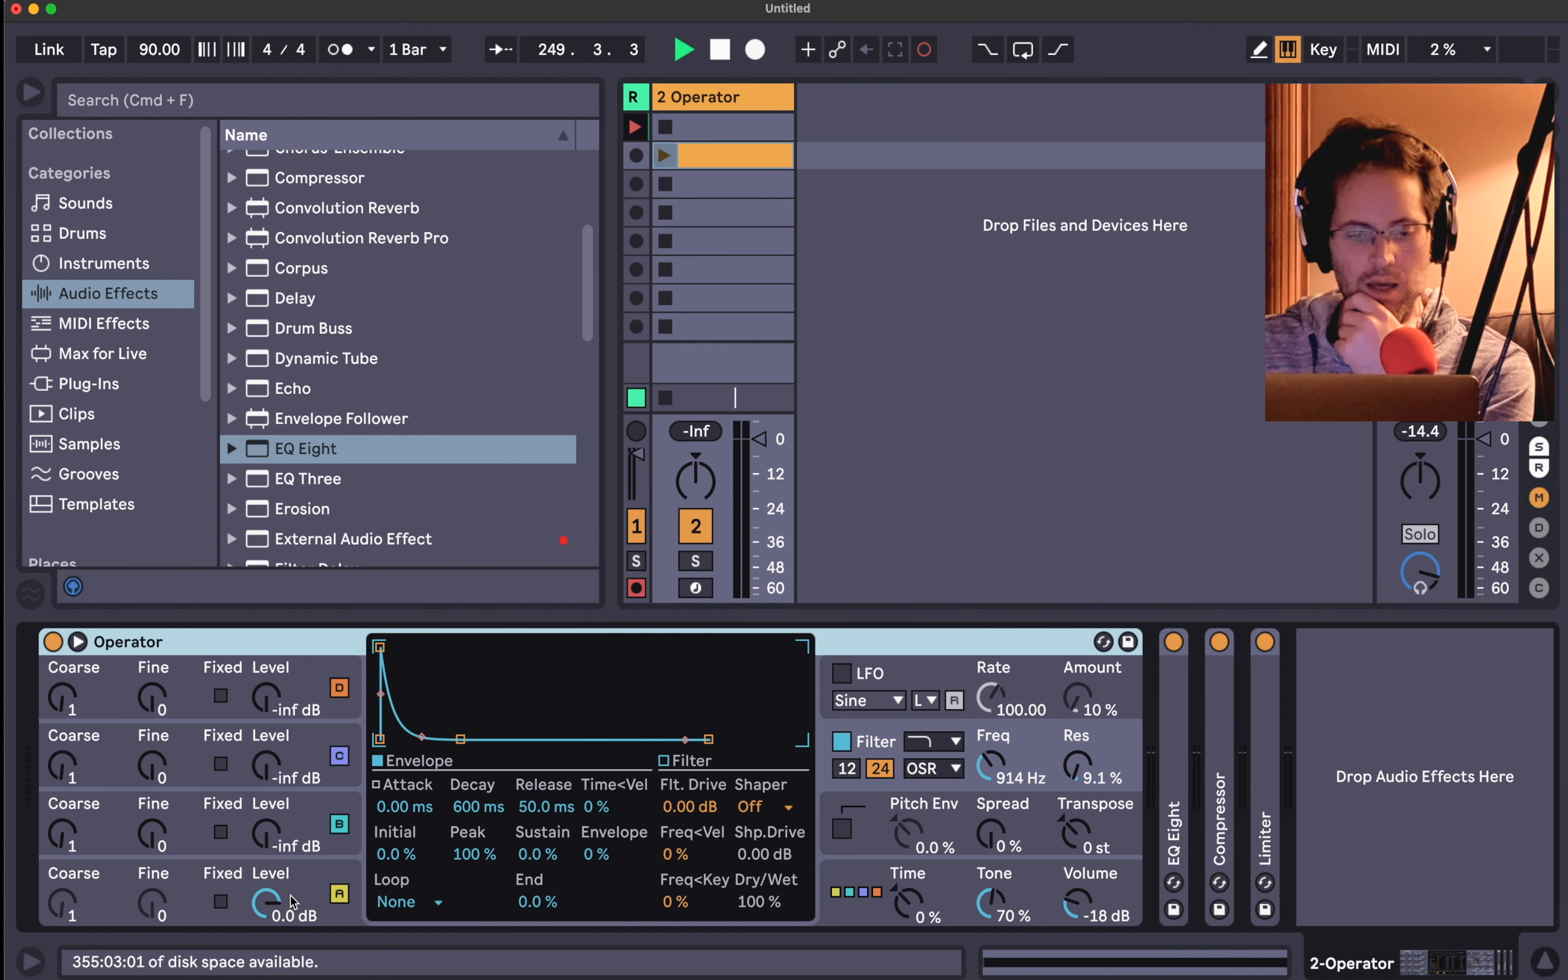
click(265, 881)
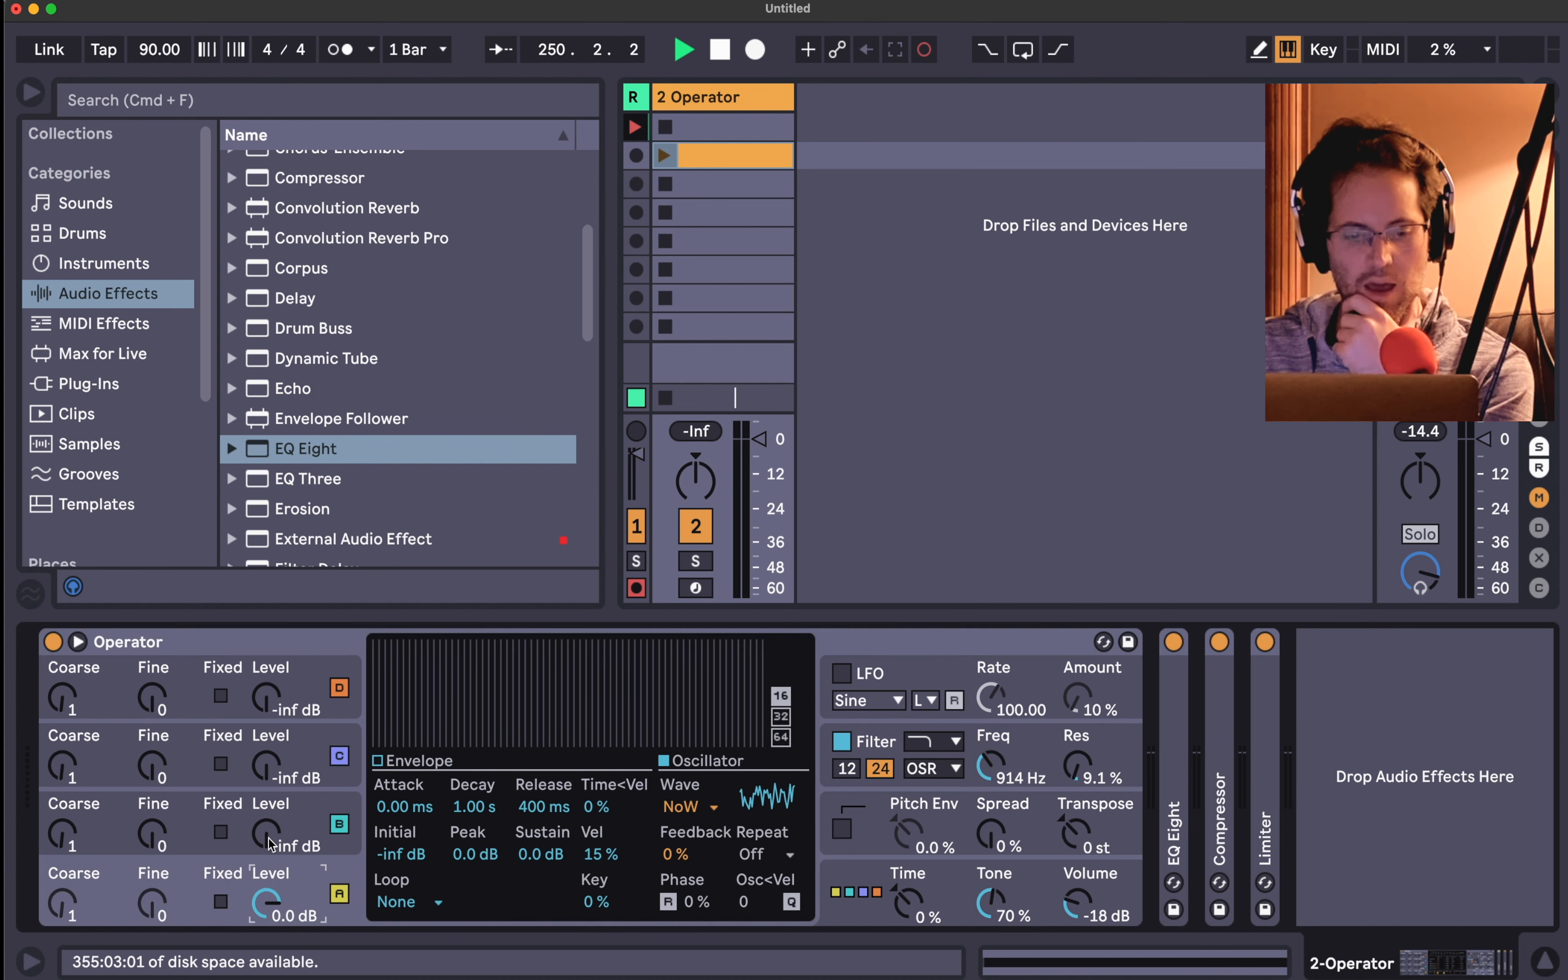
click(271, 808)
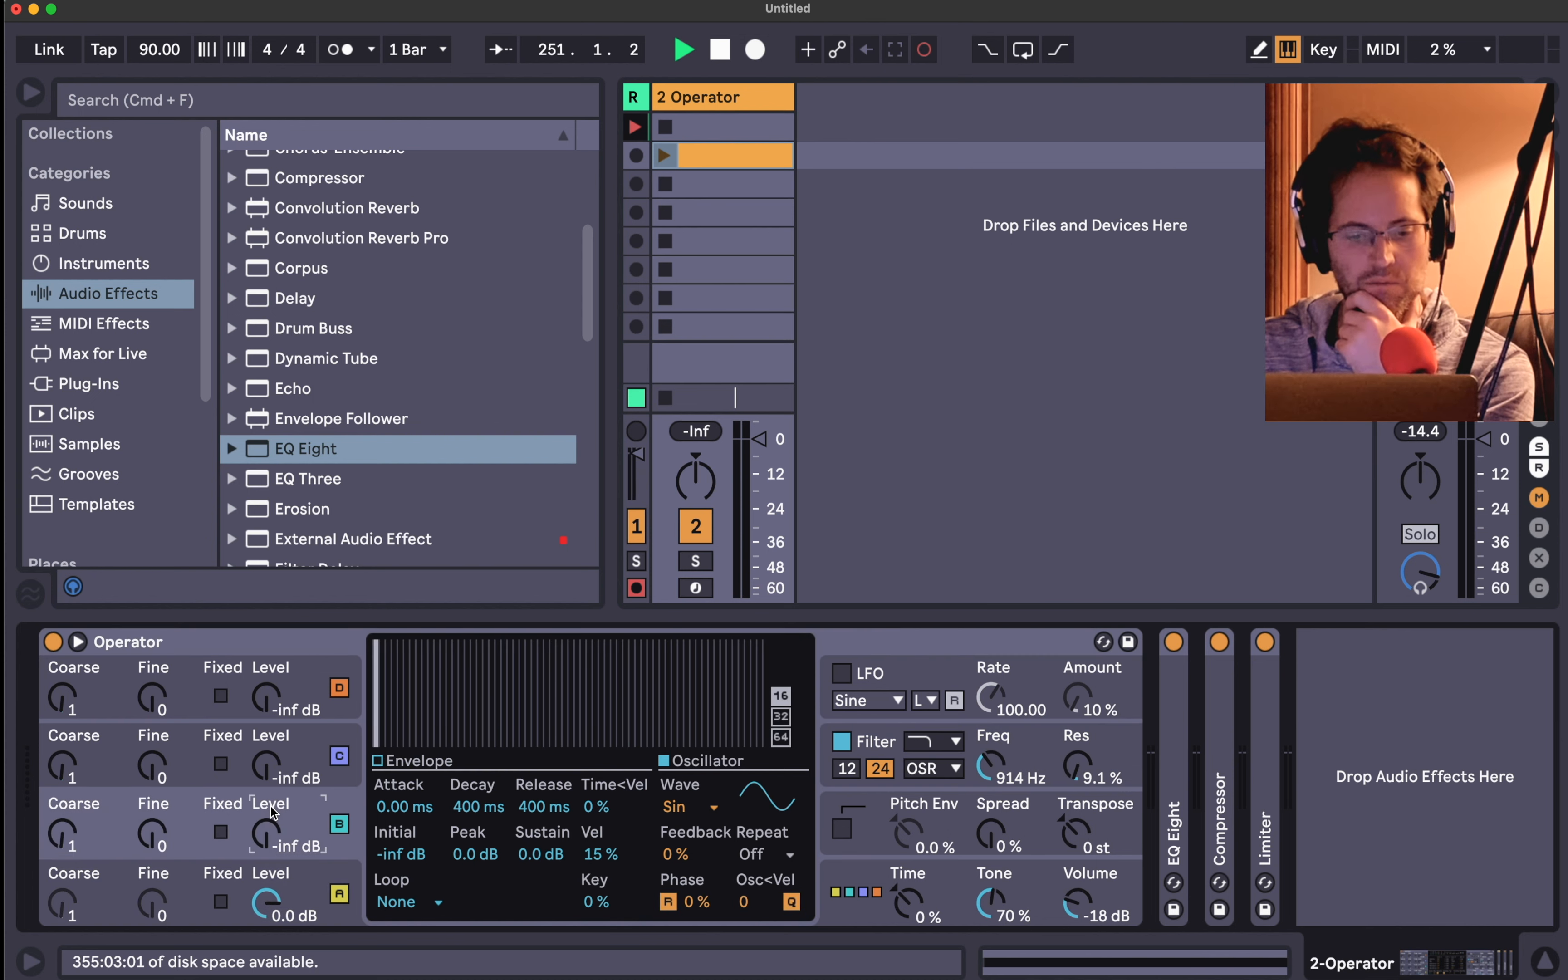
mouse_move(271, 846)
mouse_down()
mouse_move(271, 764)
mouse_move(271, 846)
mouse_up()
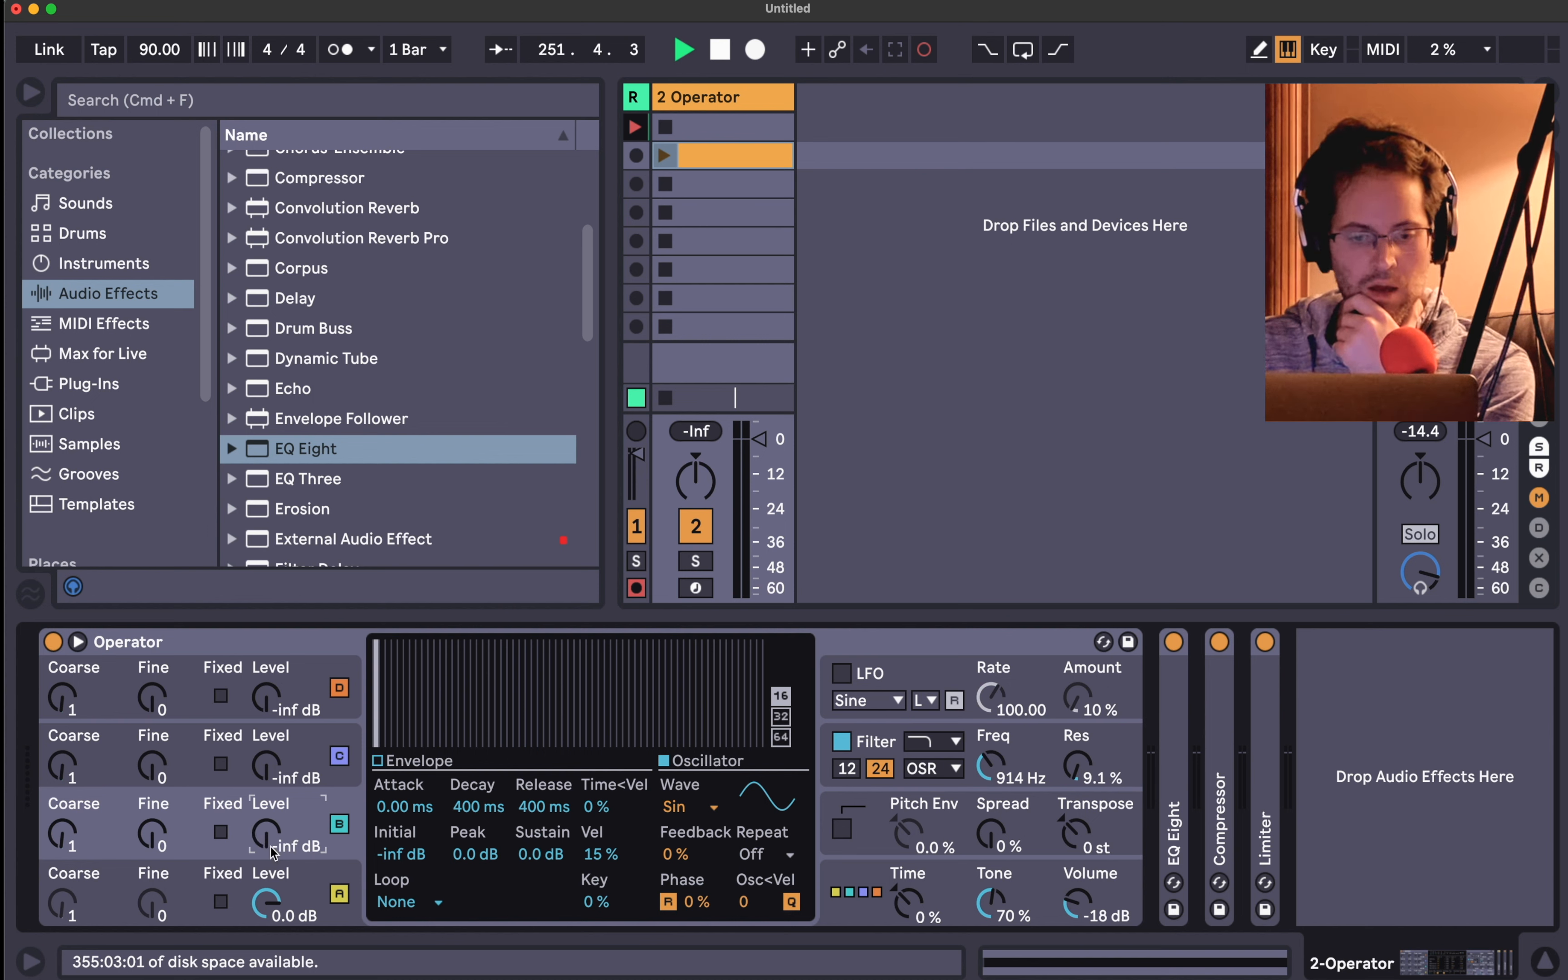
click(304, 763)
click(313, 692)
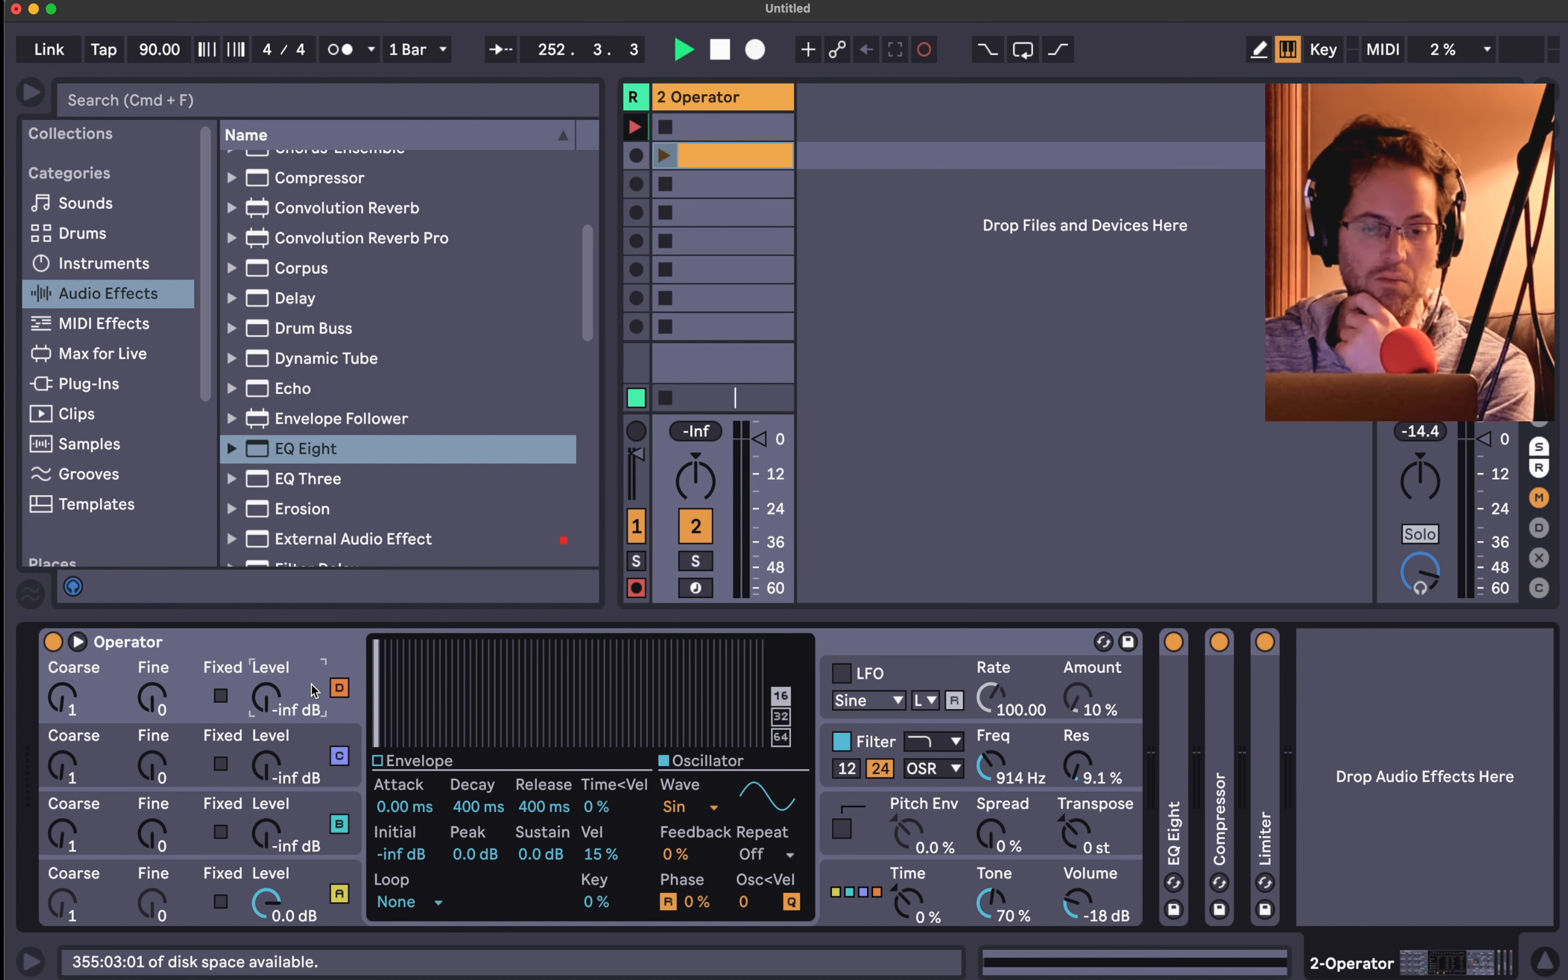
click(308, 875)
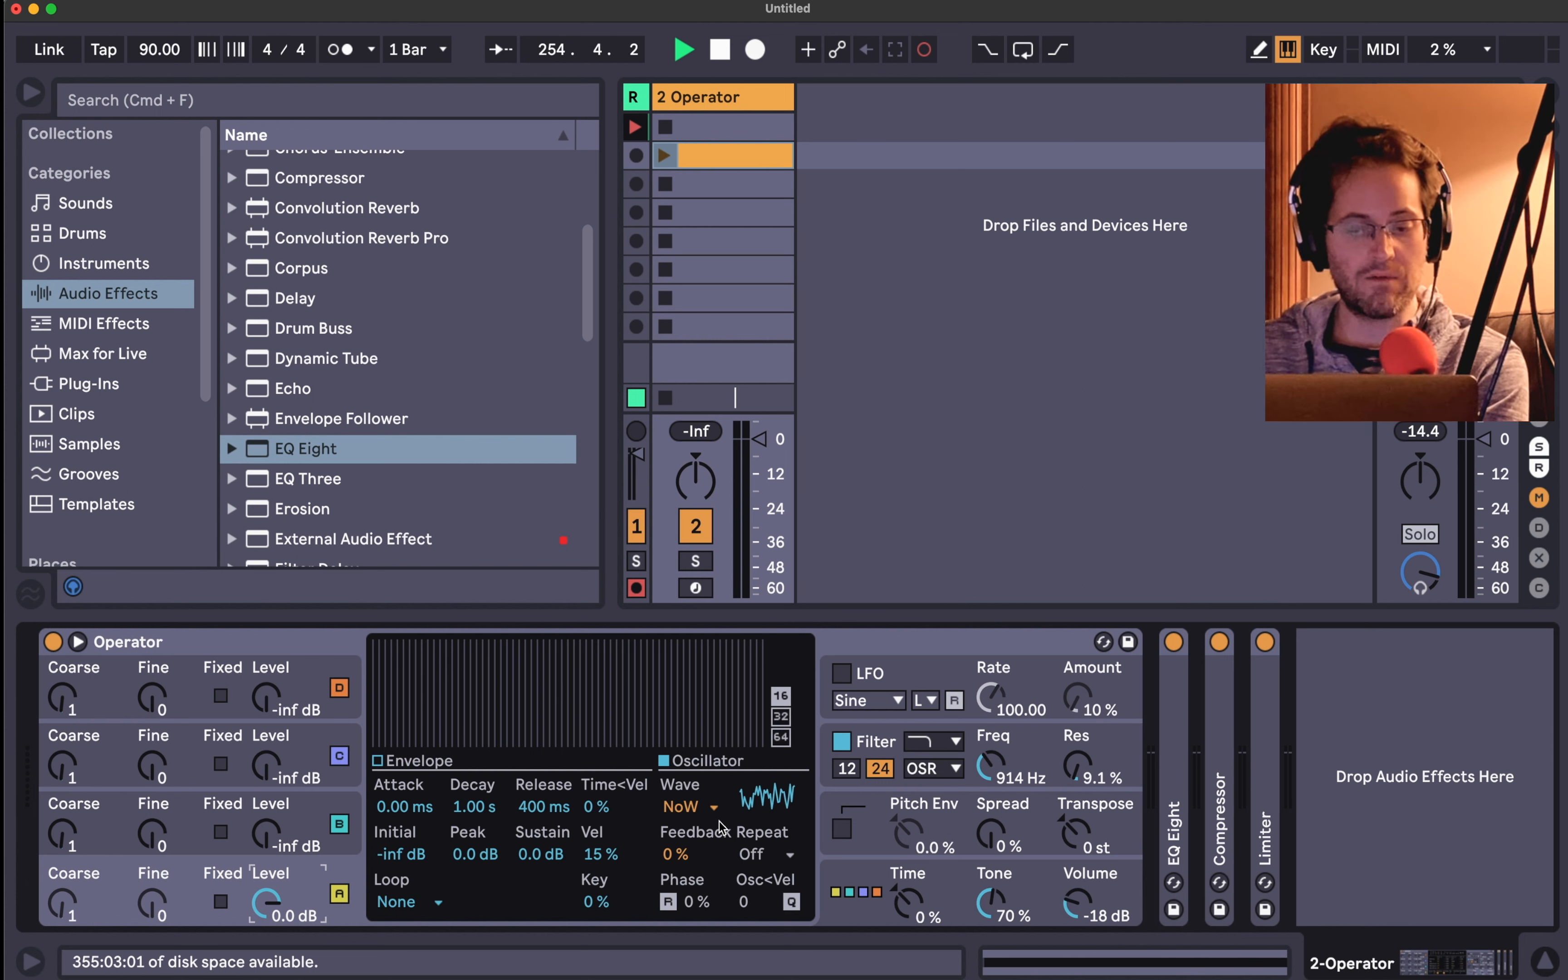
- Compare Operator's stacked and parallel algorithms, and choose the routing with A, B and C side by side and D above C
click(845, 880)
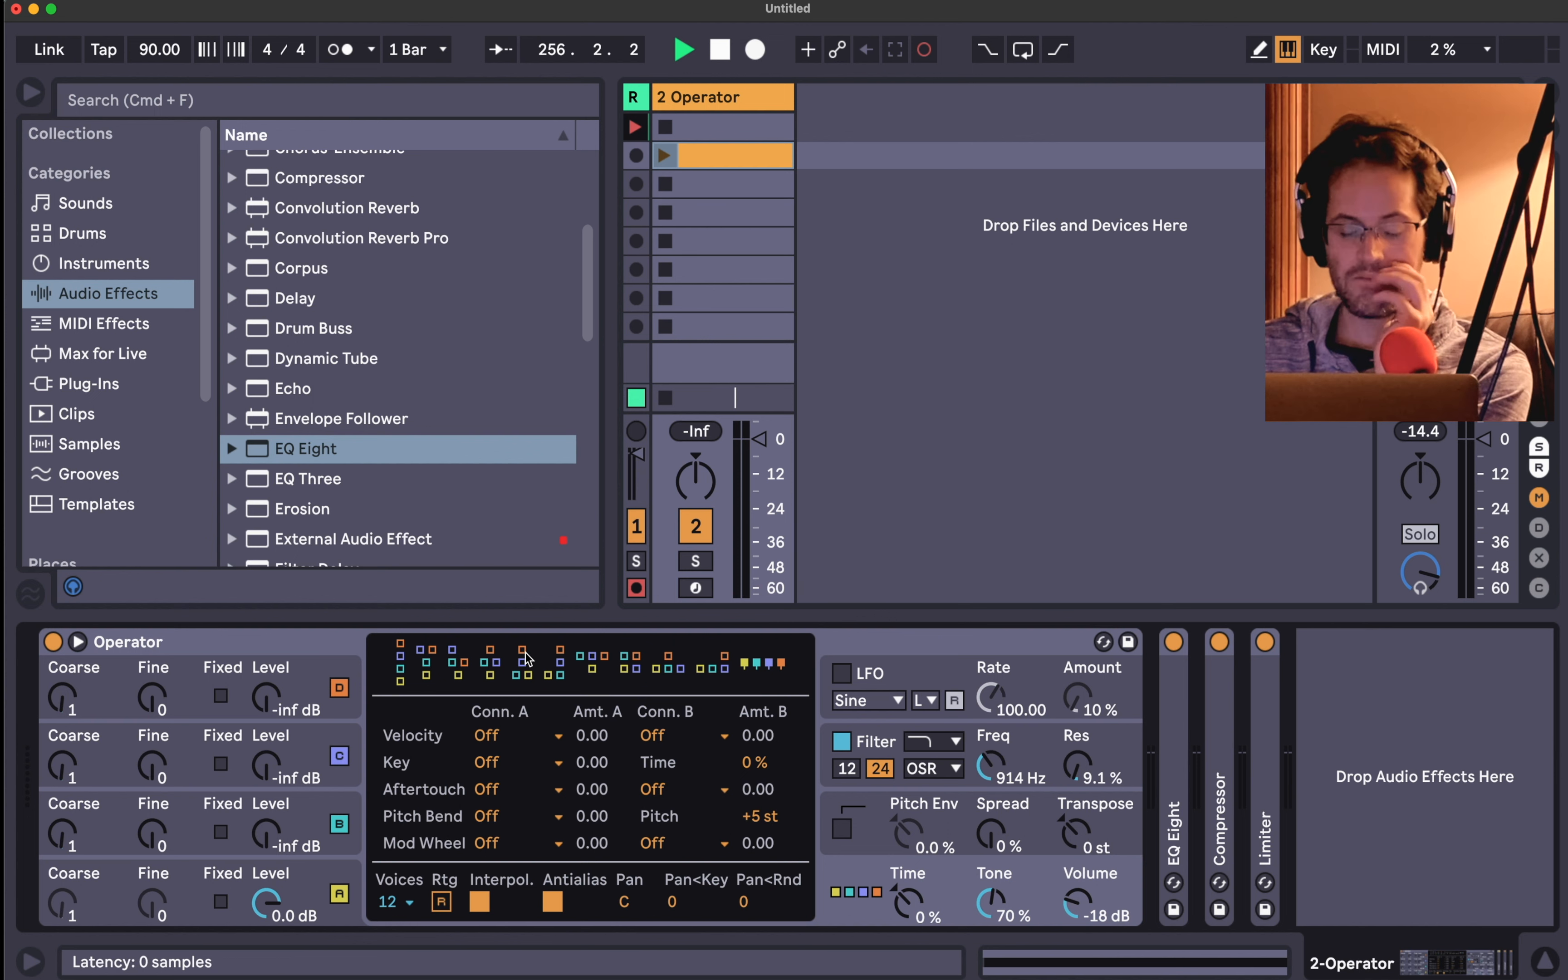
click(401, 672)
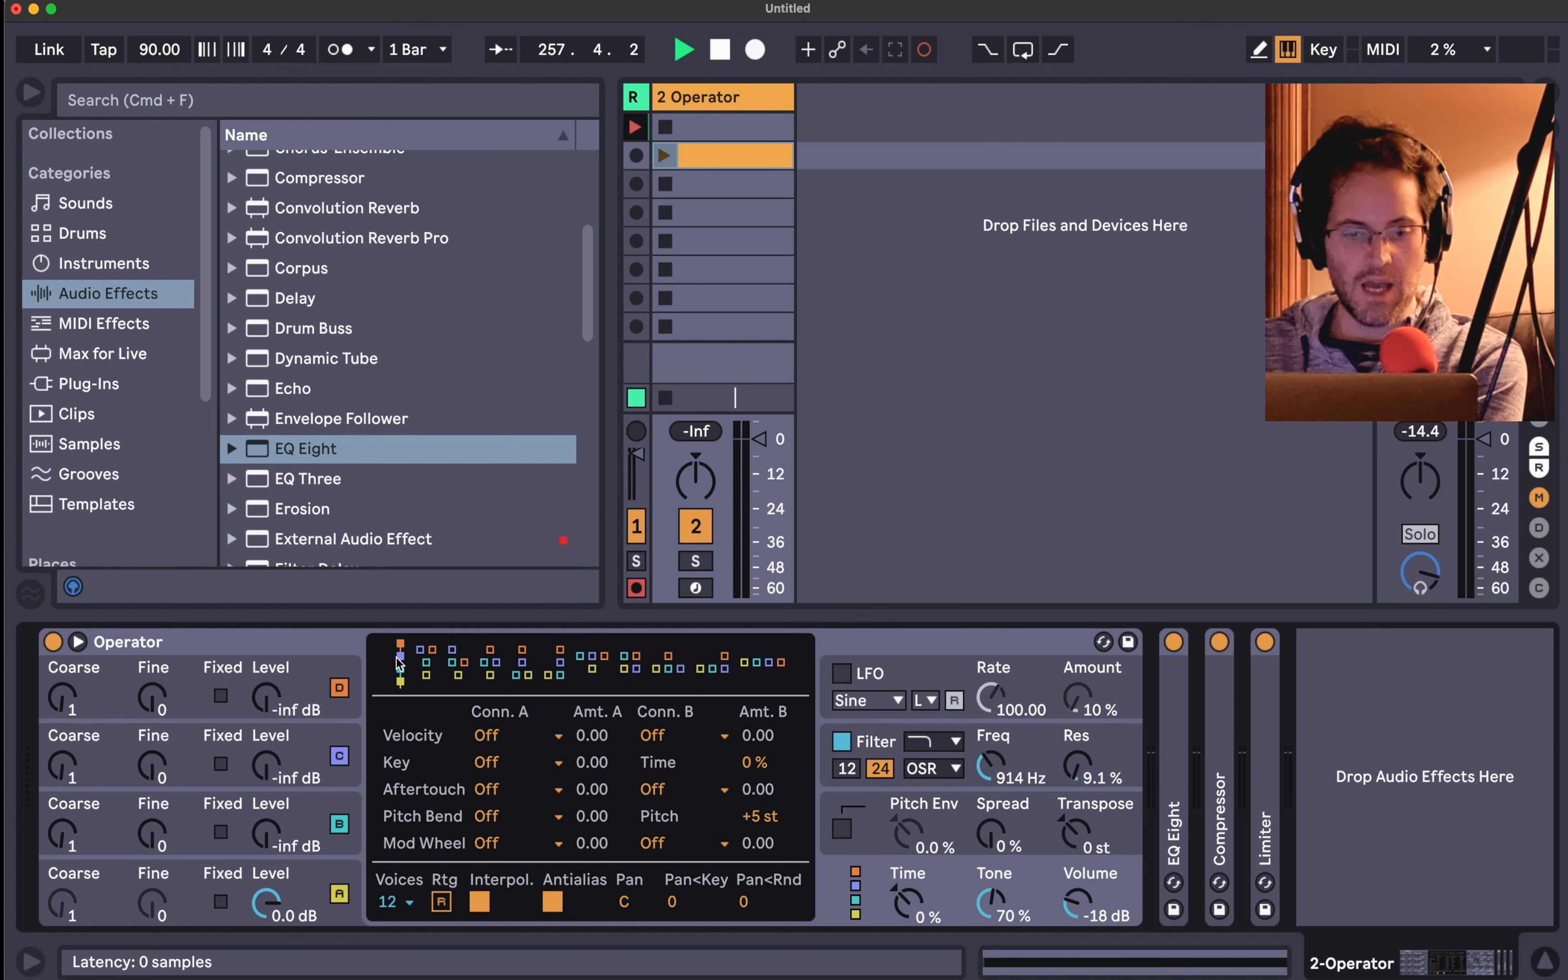
click(771, 667)
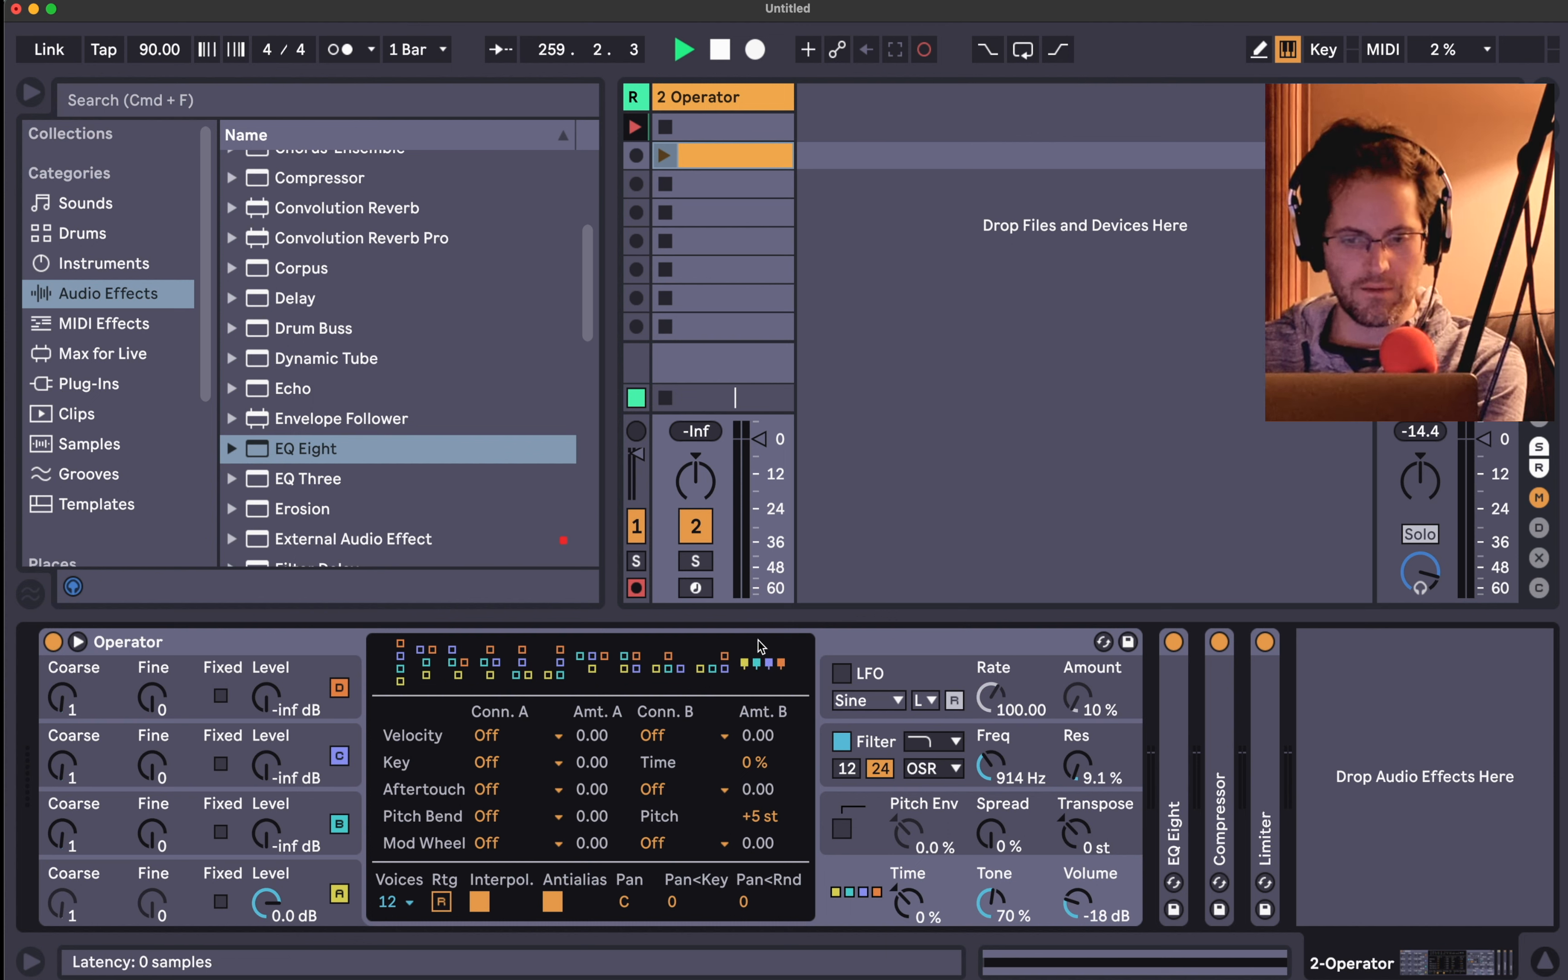
click(719, 671)
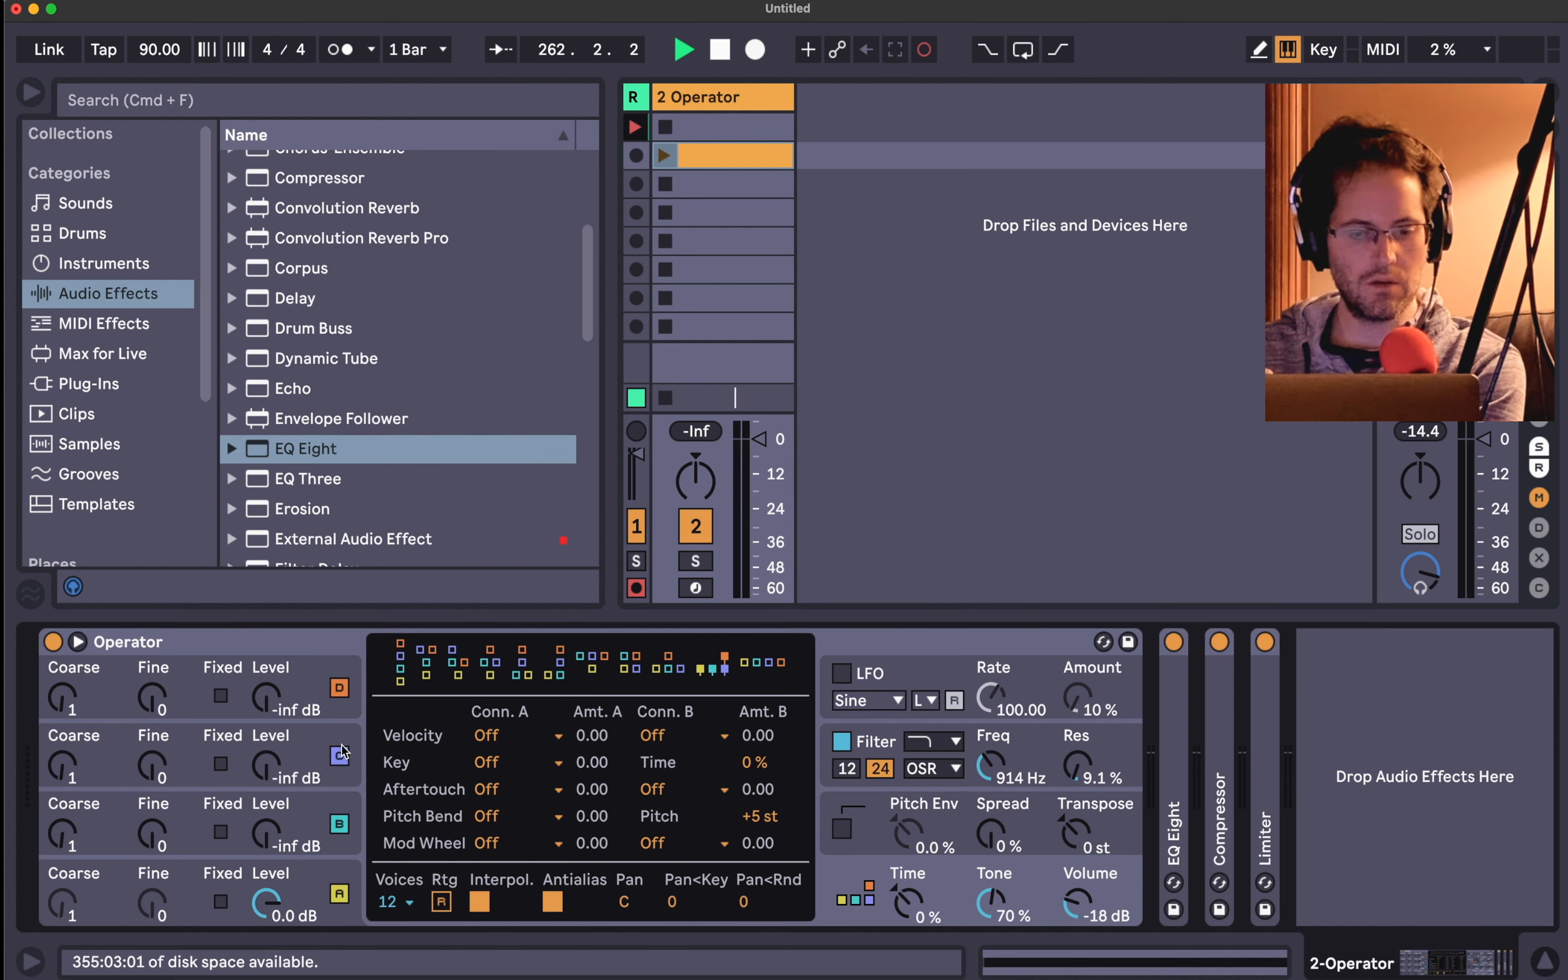
click(759, 664)
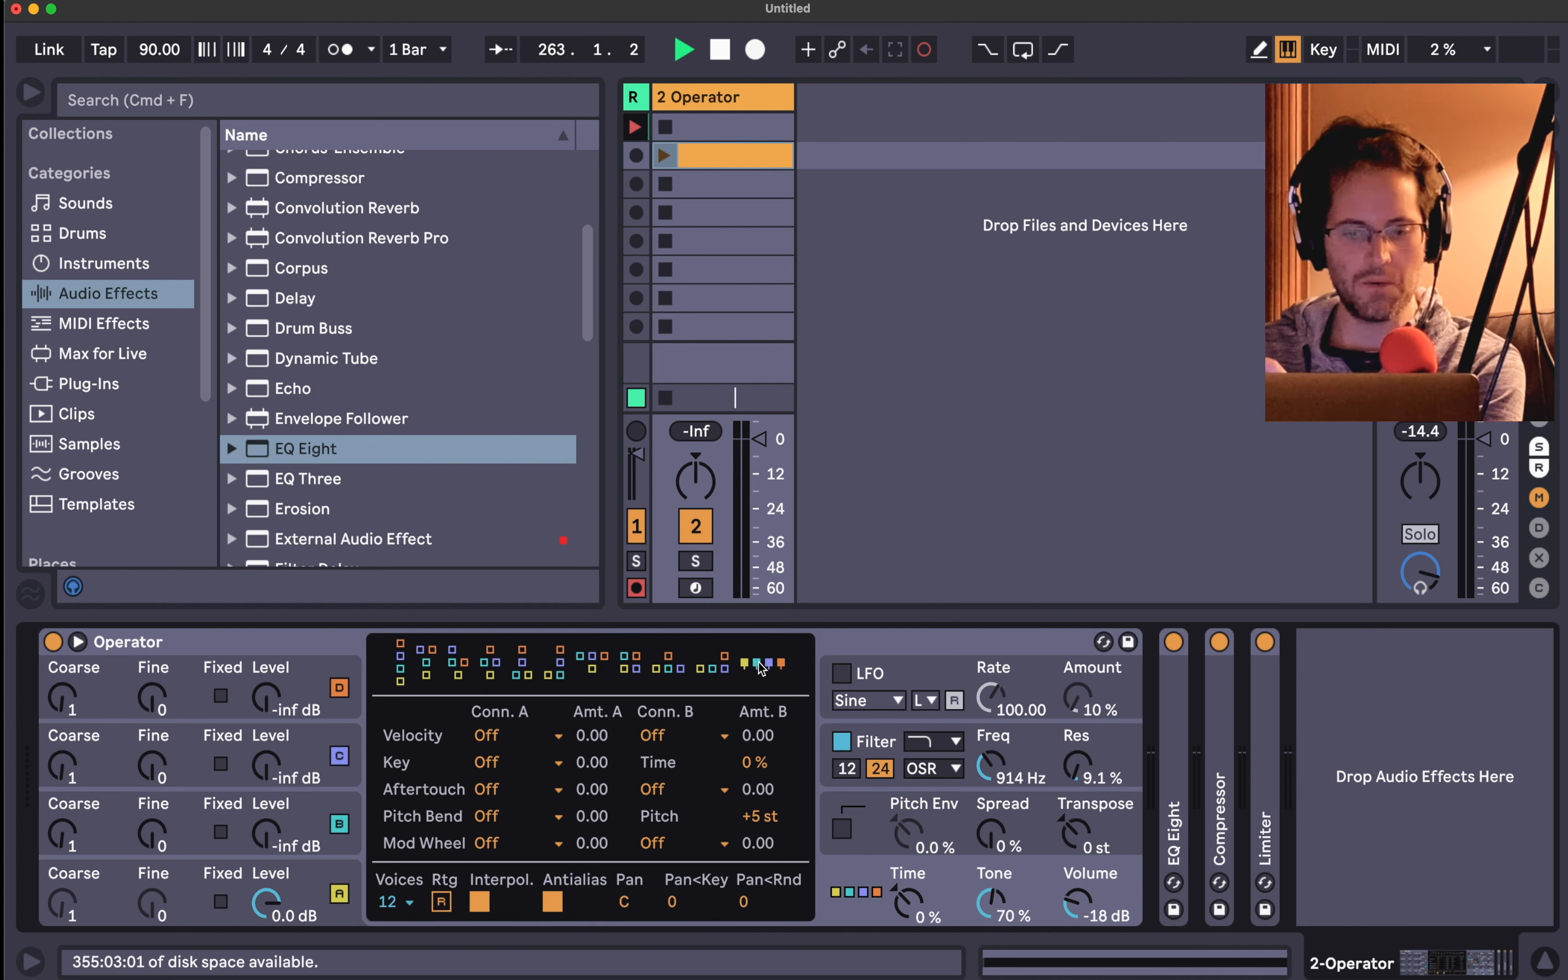
click(725, 669)
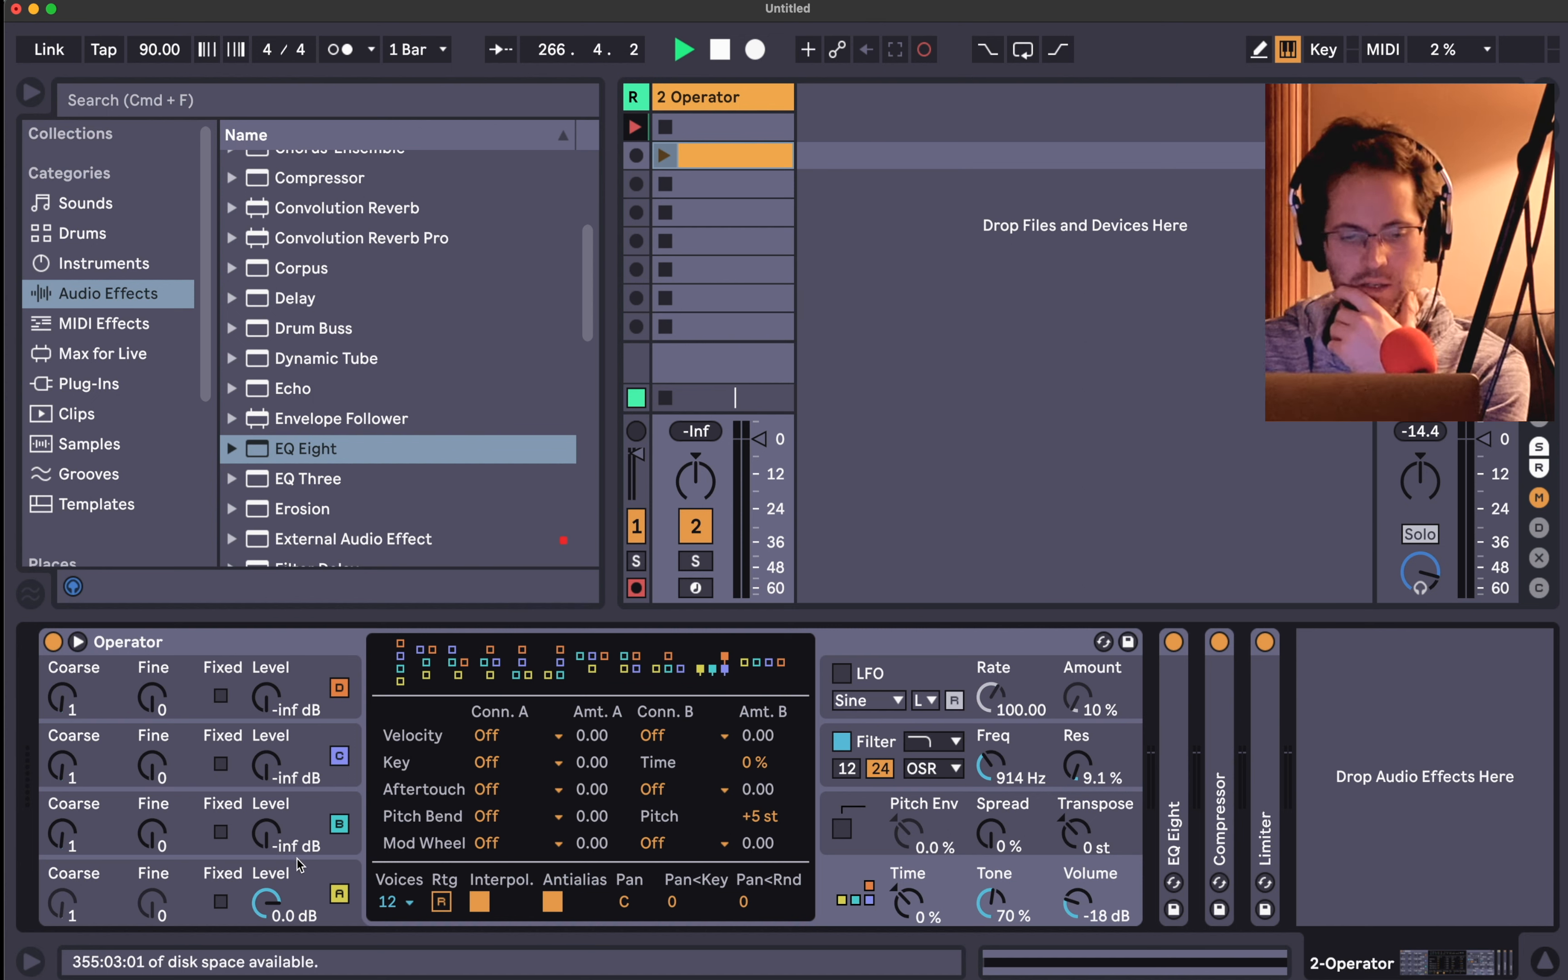
- Switch off Operator's oscillators B, C and D, and display the settings of oscillator A
click(301, 882)
click(340, 829)
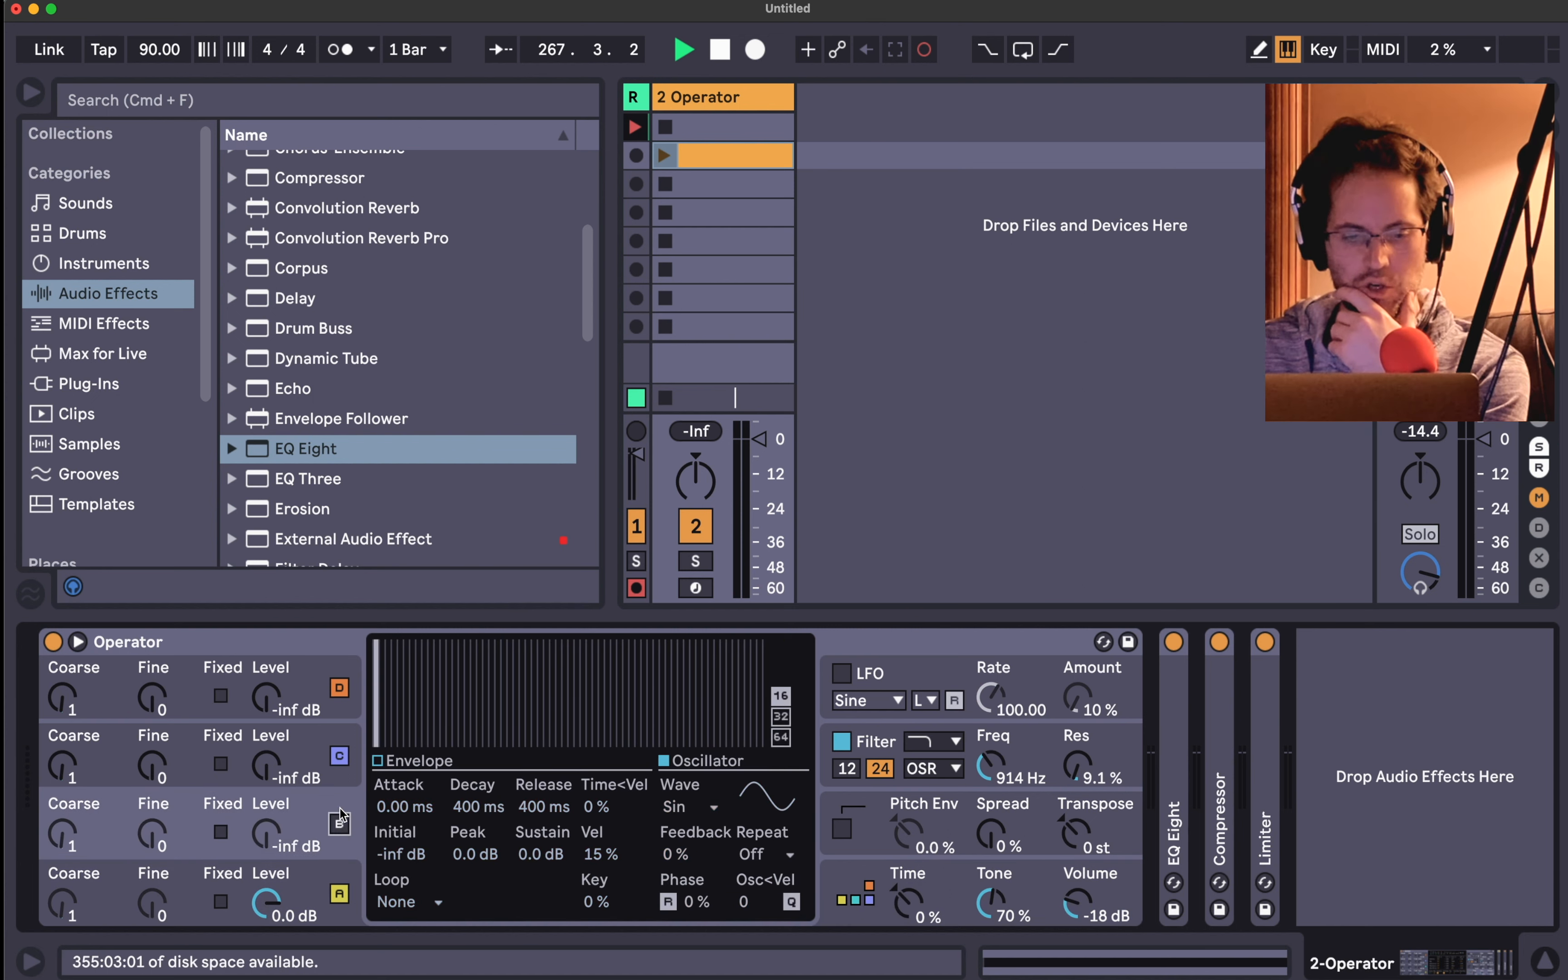
click(342, 765)
click(348, 705)
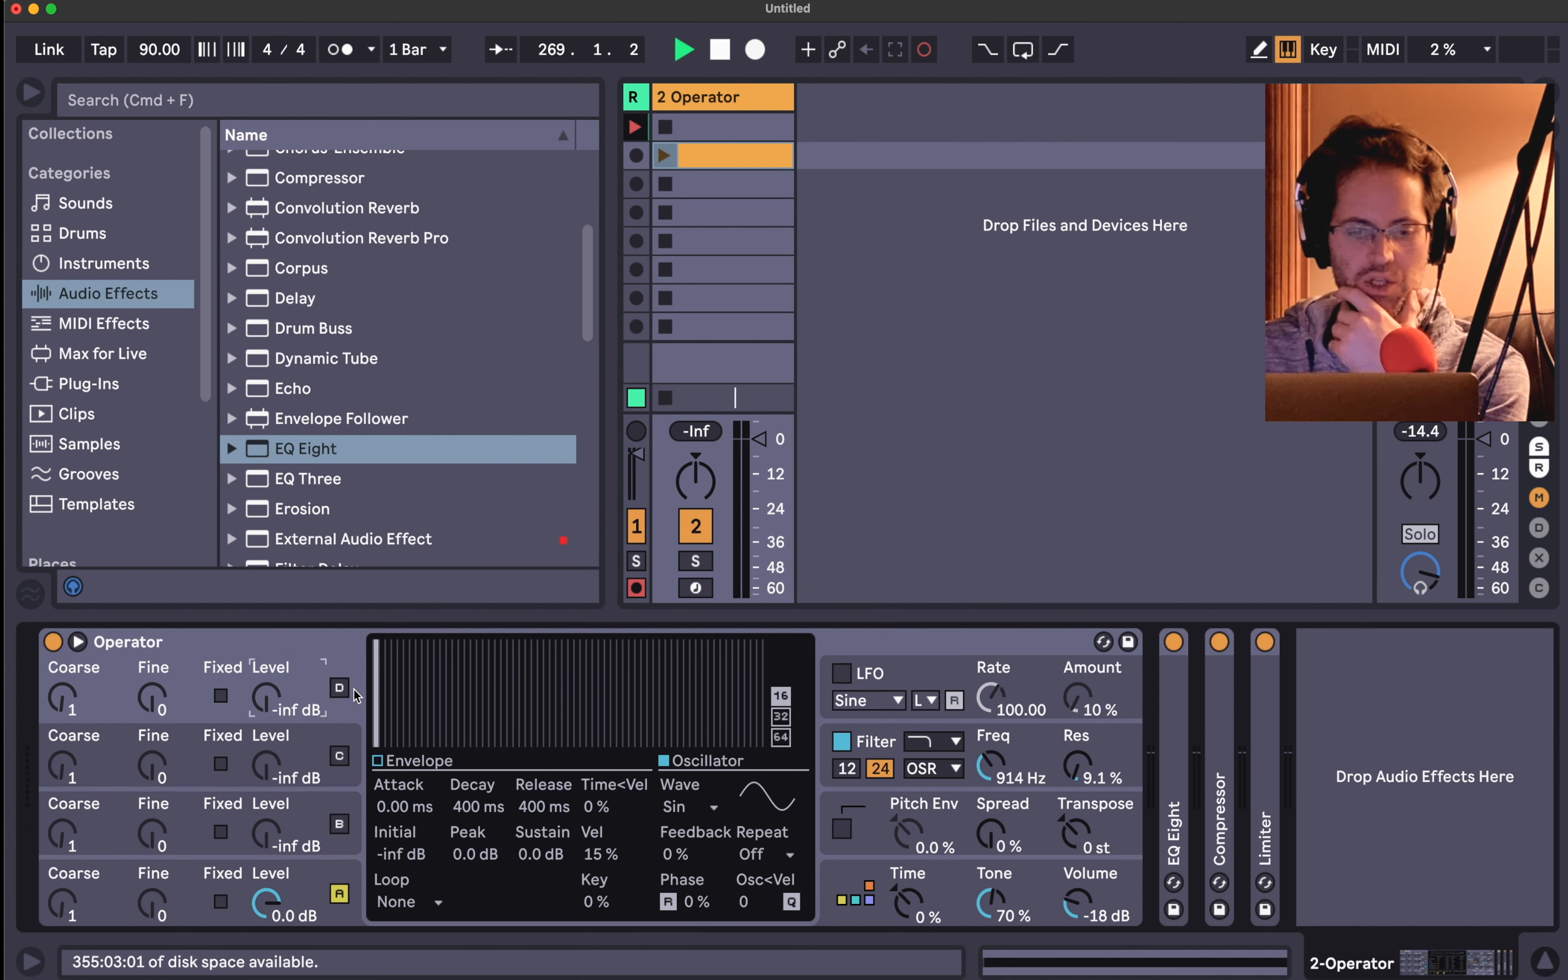
click(310, 875)
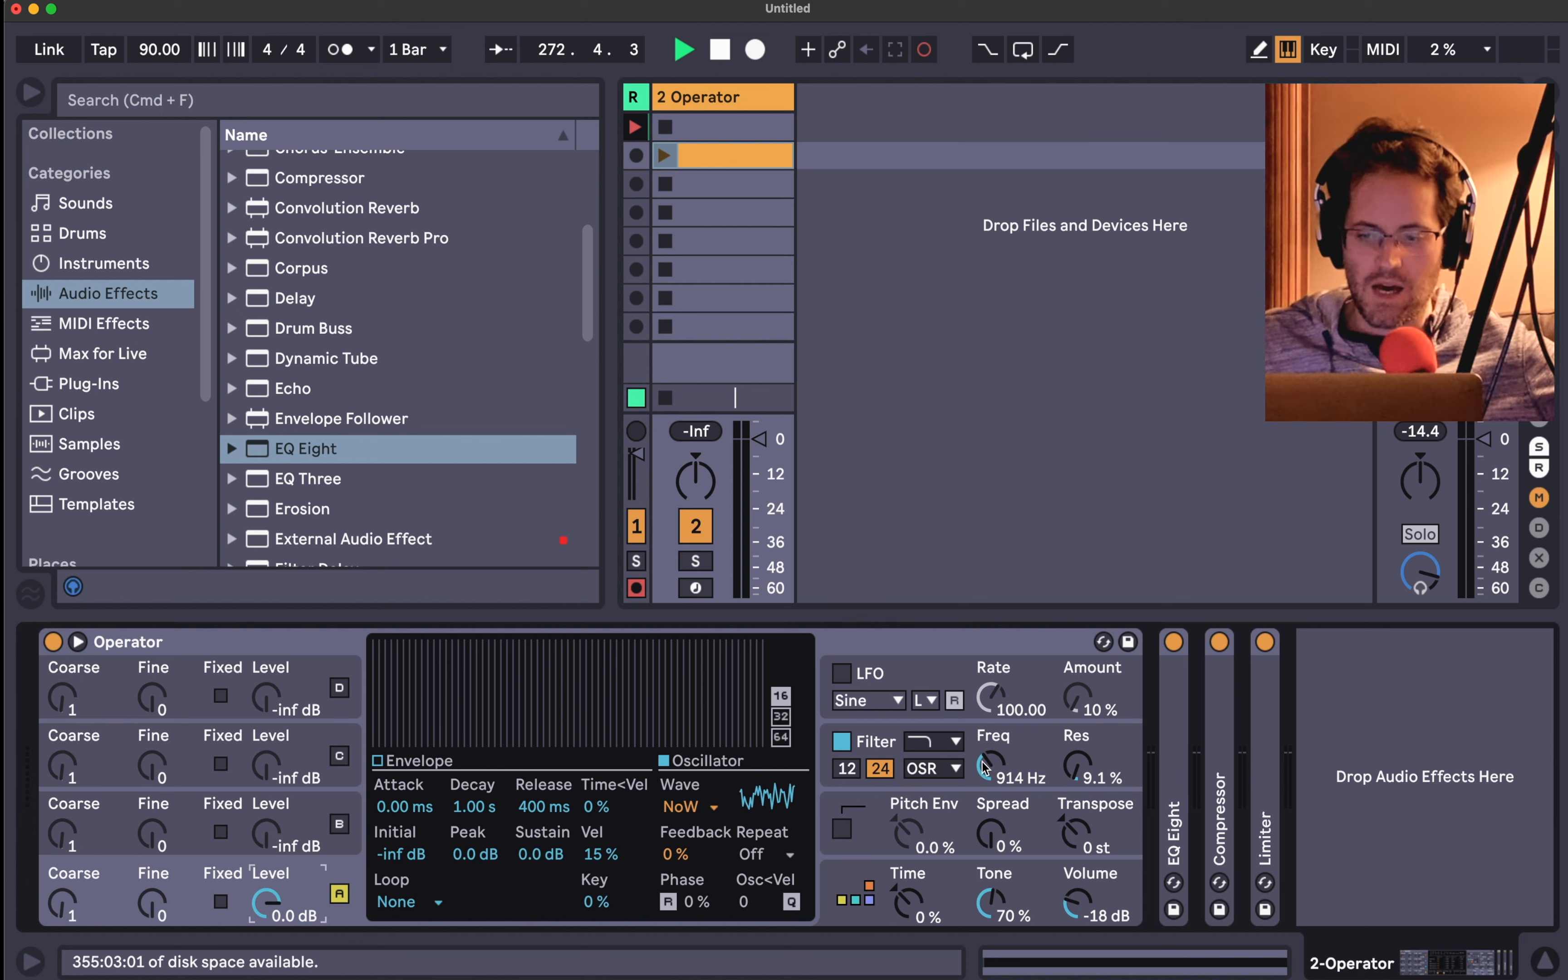
- Lower Operator's filter frequency to 521 Hz and launch the long-note clip in the second slot
mouse_move(985, 768)
mouse_down()
mouse_move(985, 810)
mouse_move(985, 788)
mouse_up()
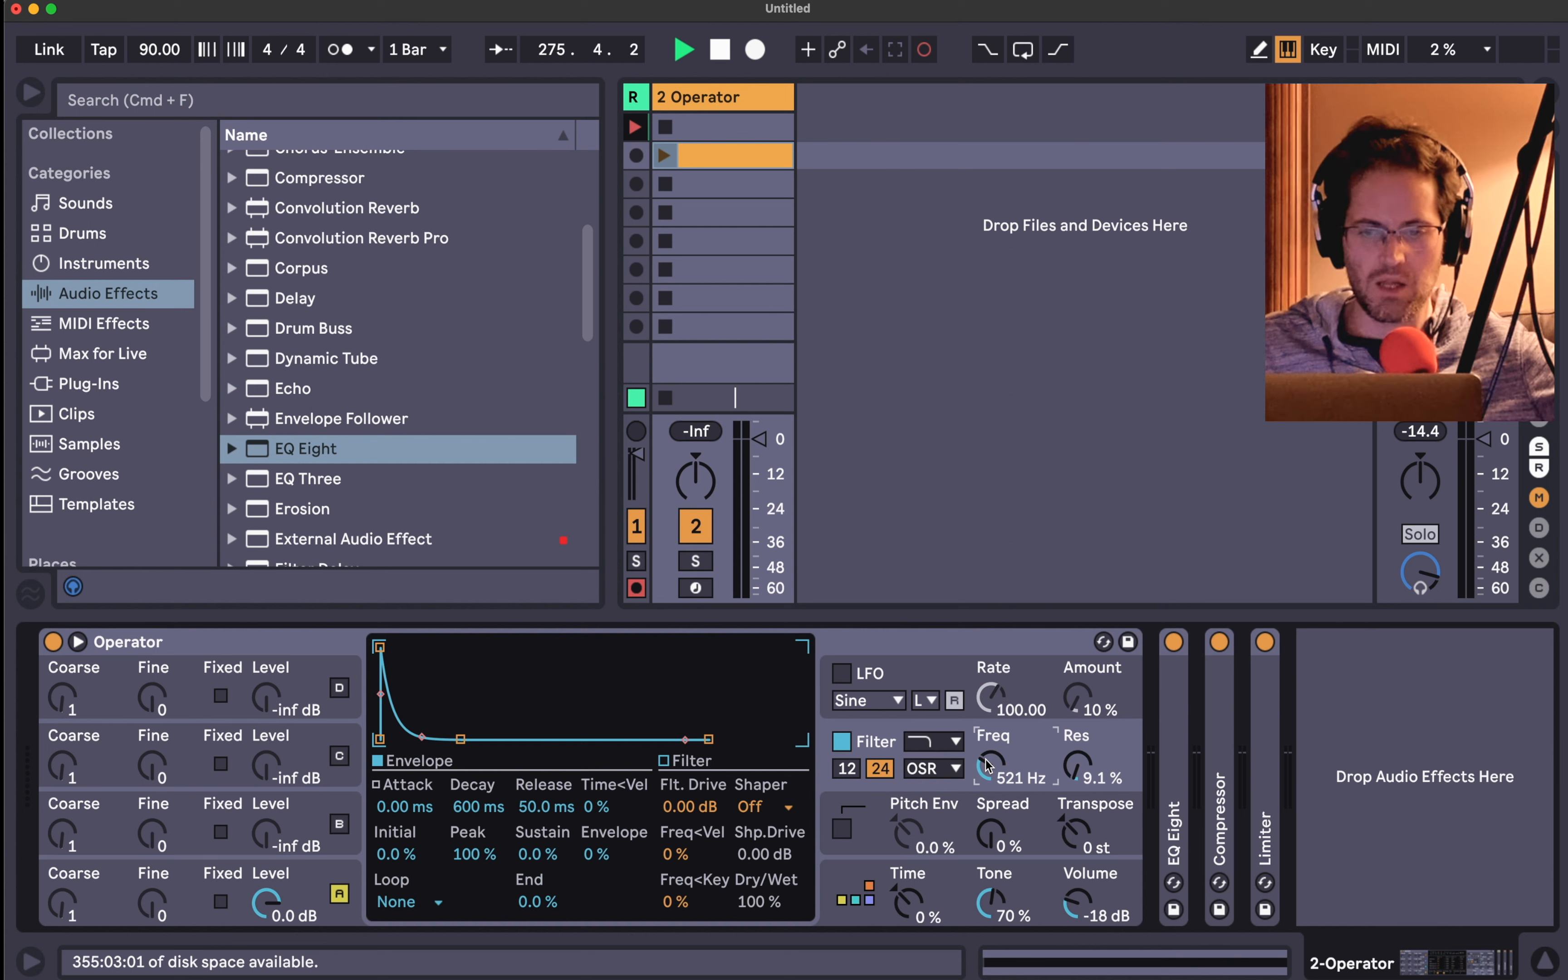
click(300, 810)
click(304, 883)
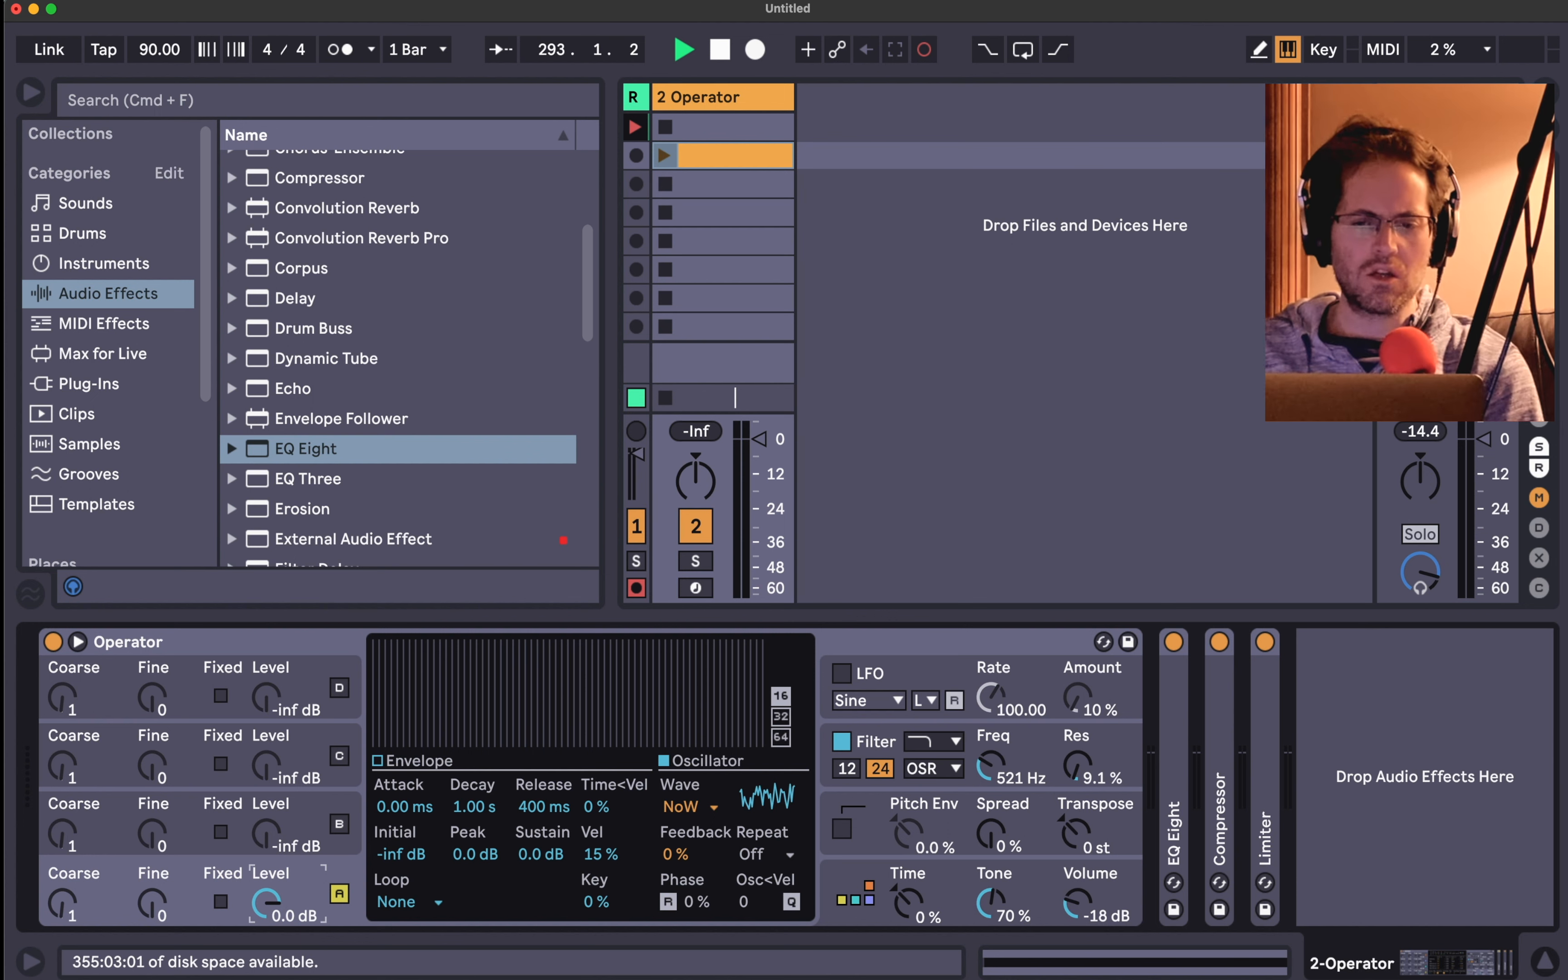
click(662, 157)
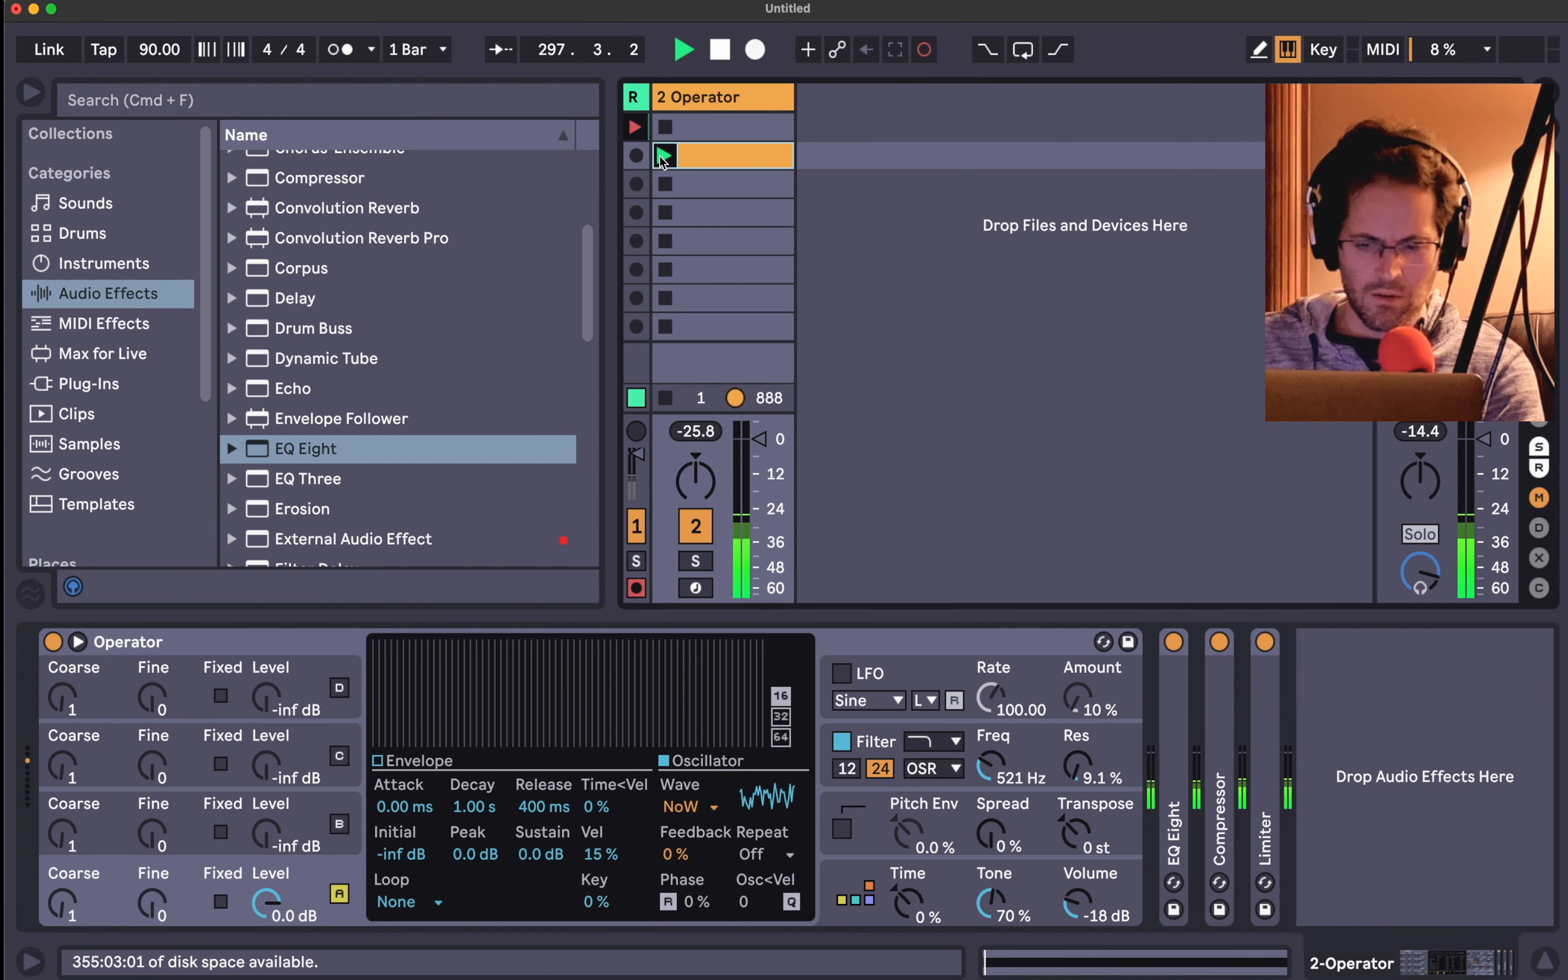
click(994, 770)
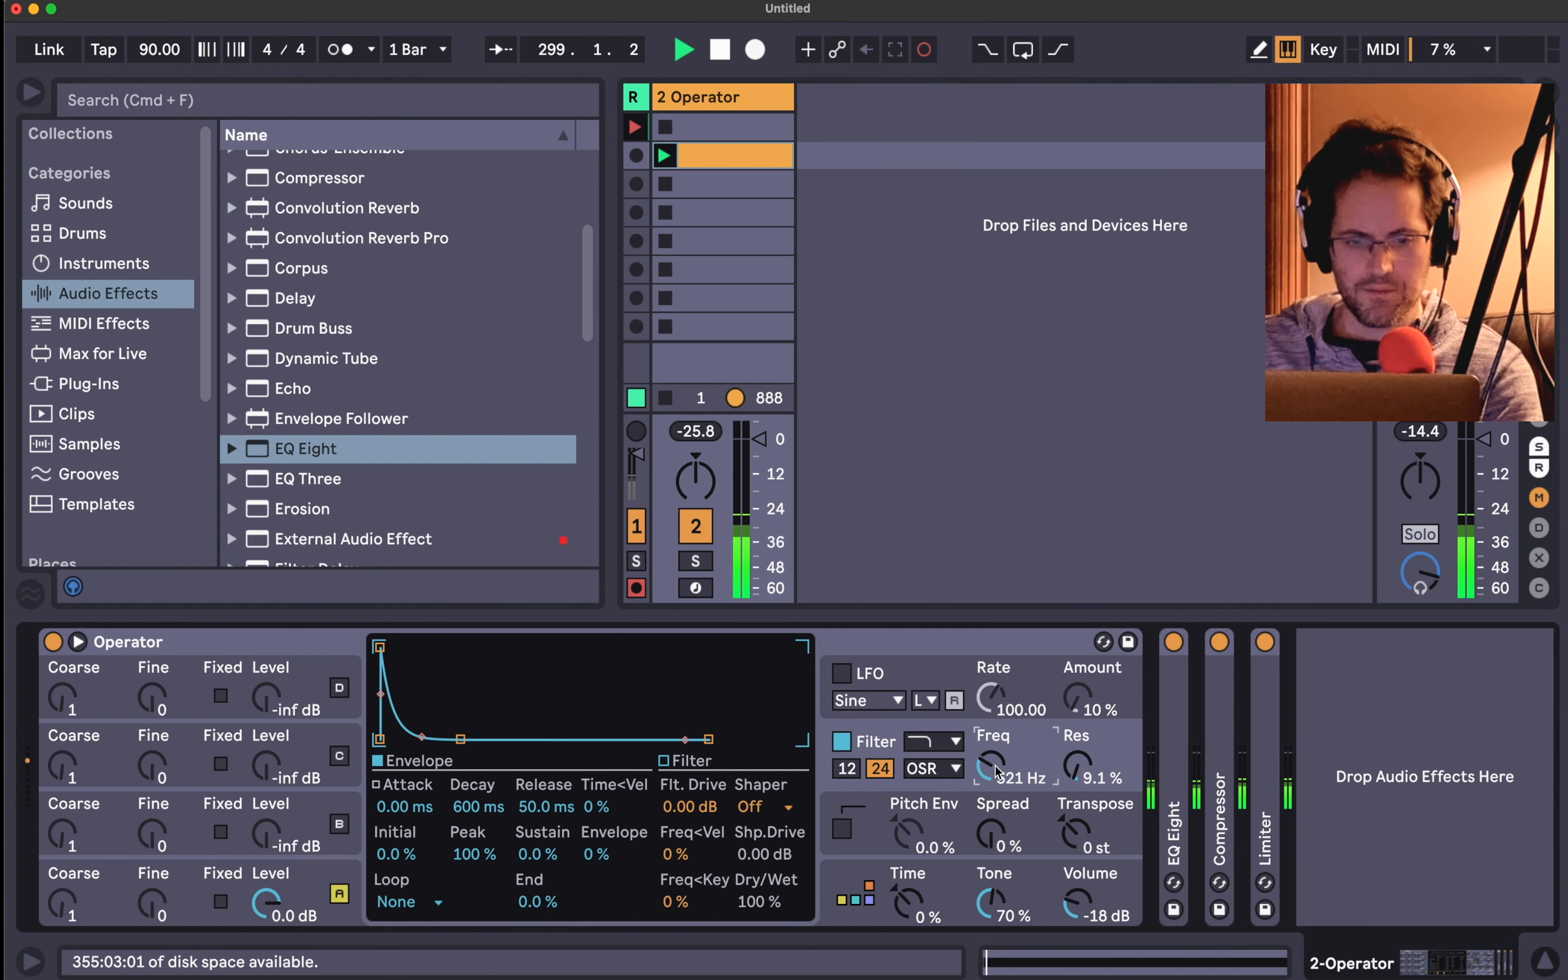
- Insert a Spectrum analyser between the Compressor and the Limiter and turn off its Max graph
scroll(370, 345, down, 2)
click(371, 340)
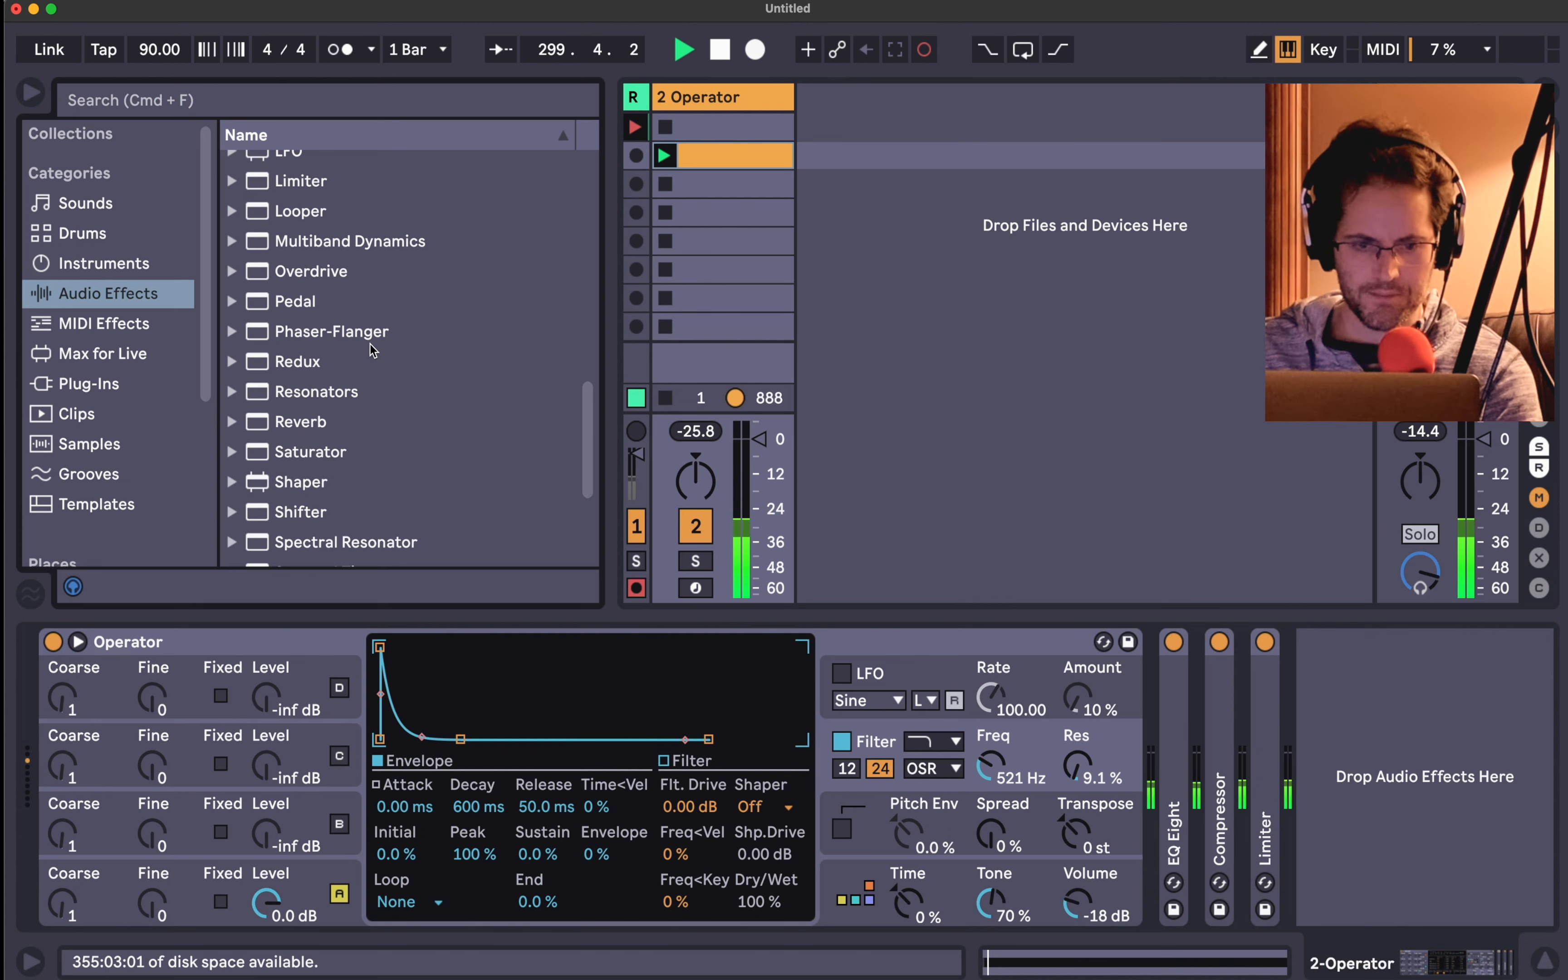
scroll(369, 344, down, 3)
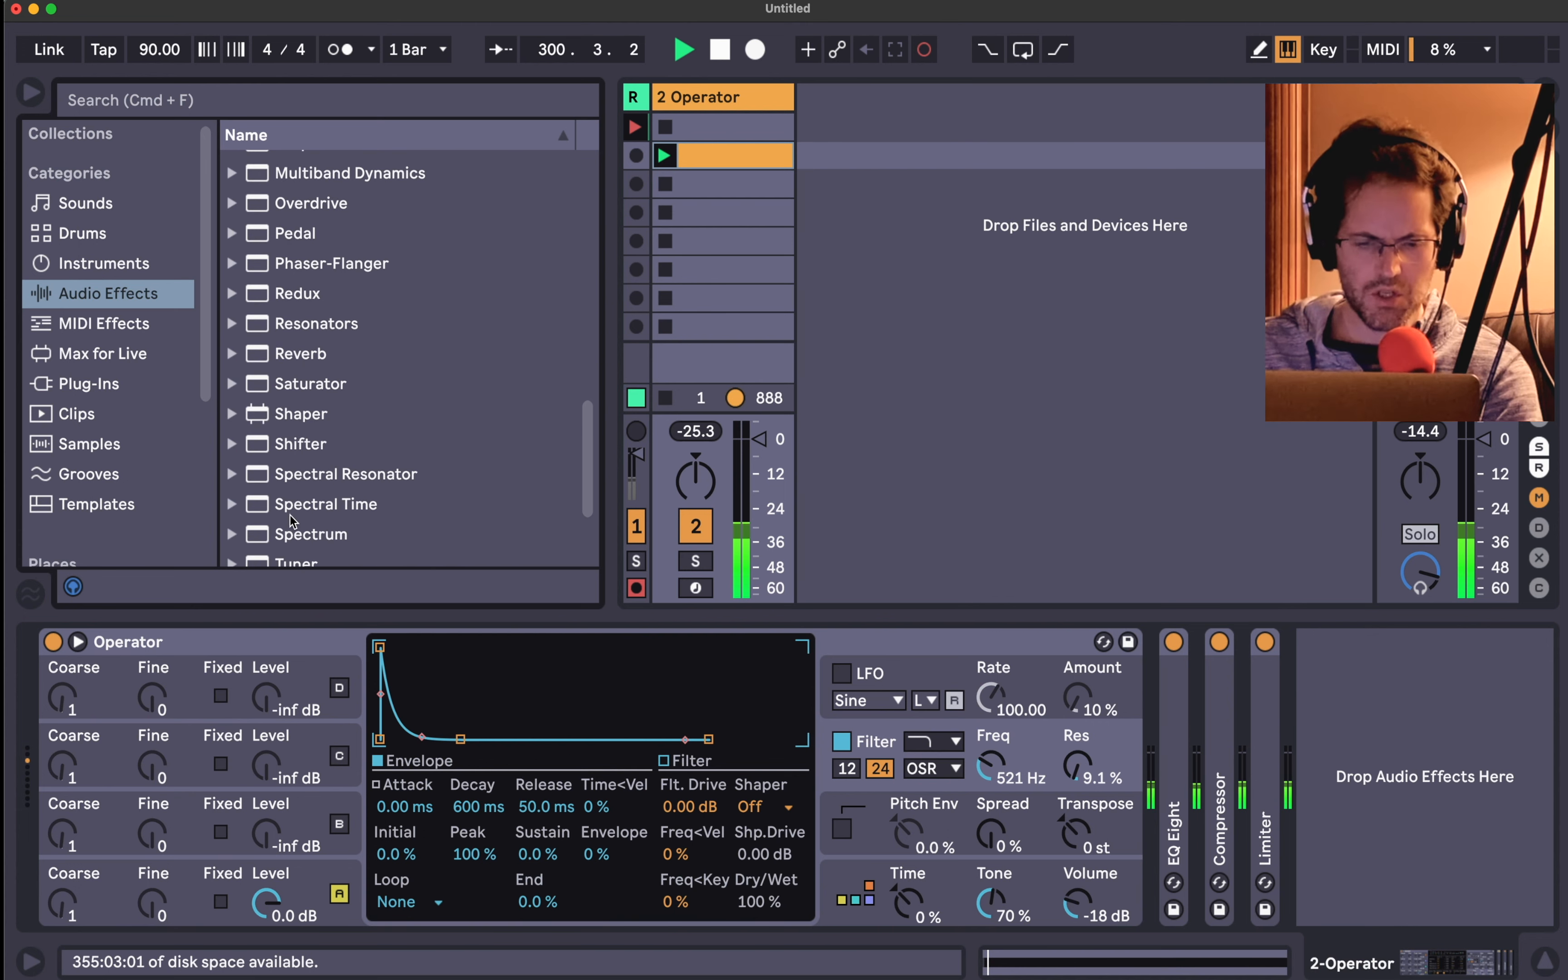
drag(298, 533, 1245, 793)
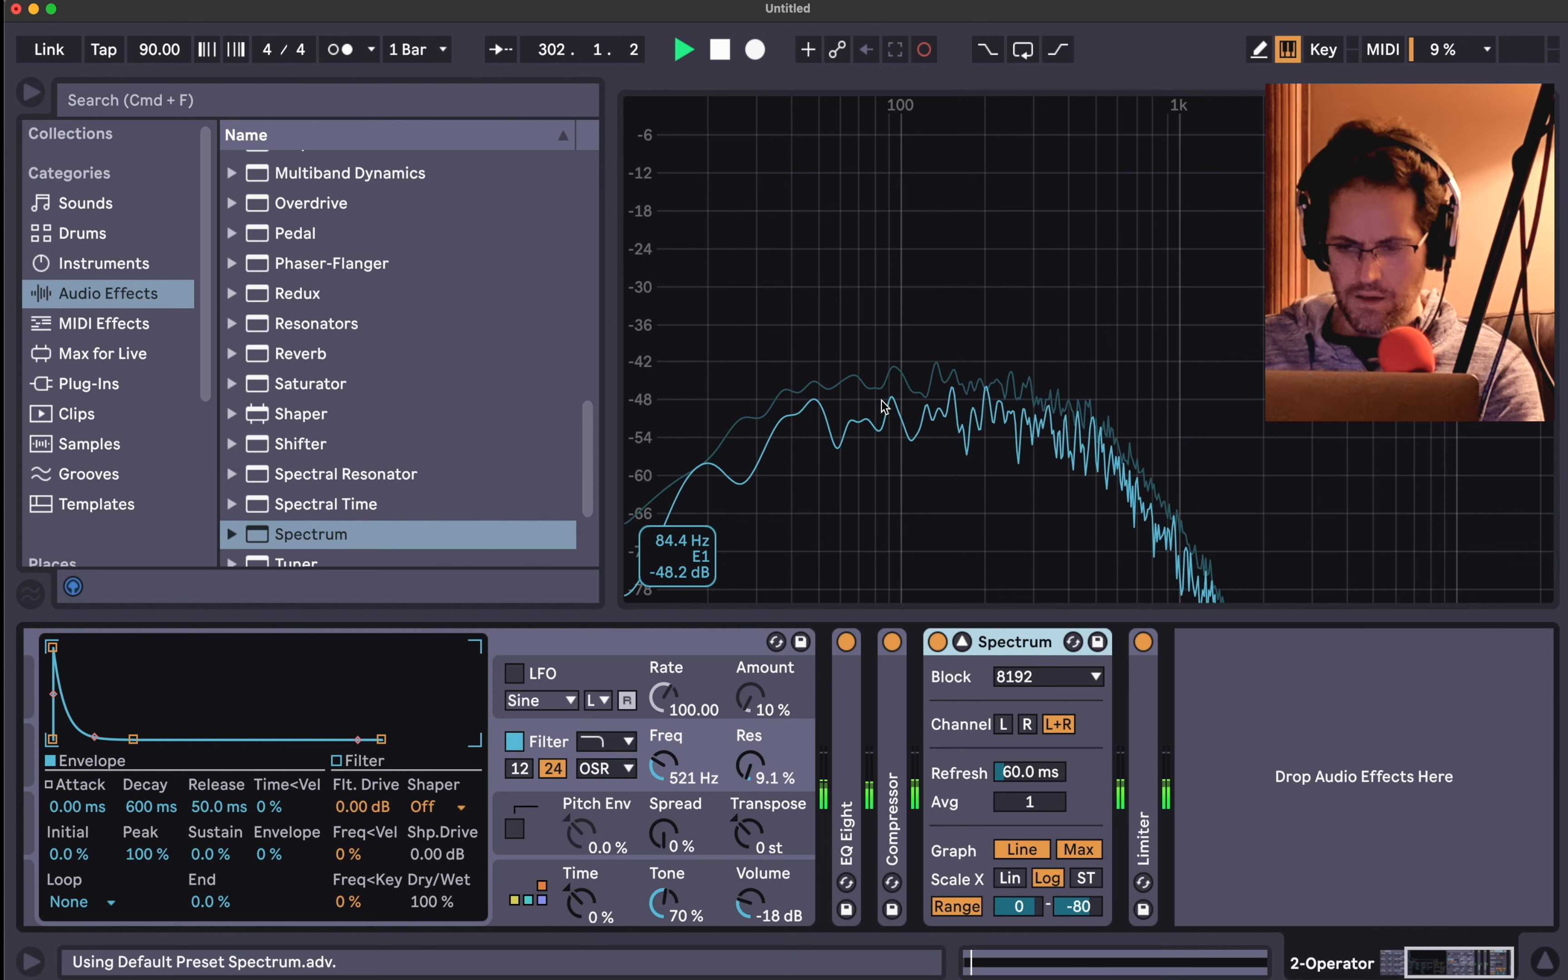
click(1080, 851)
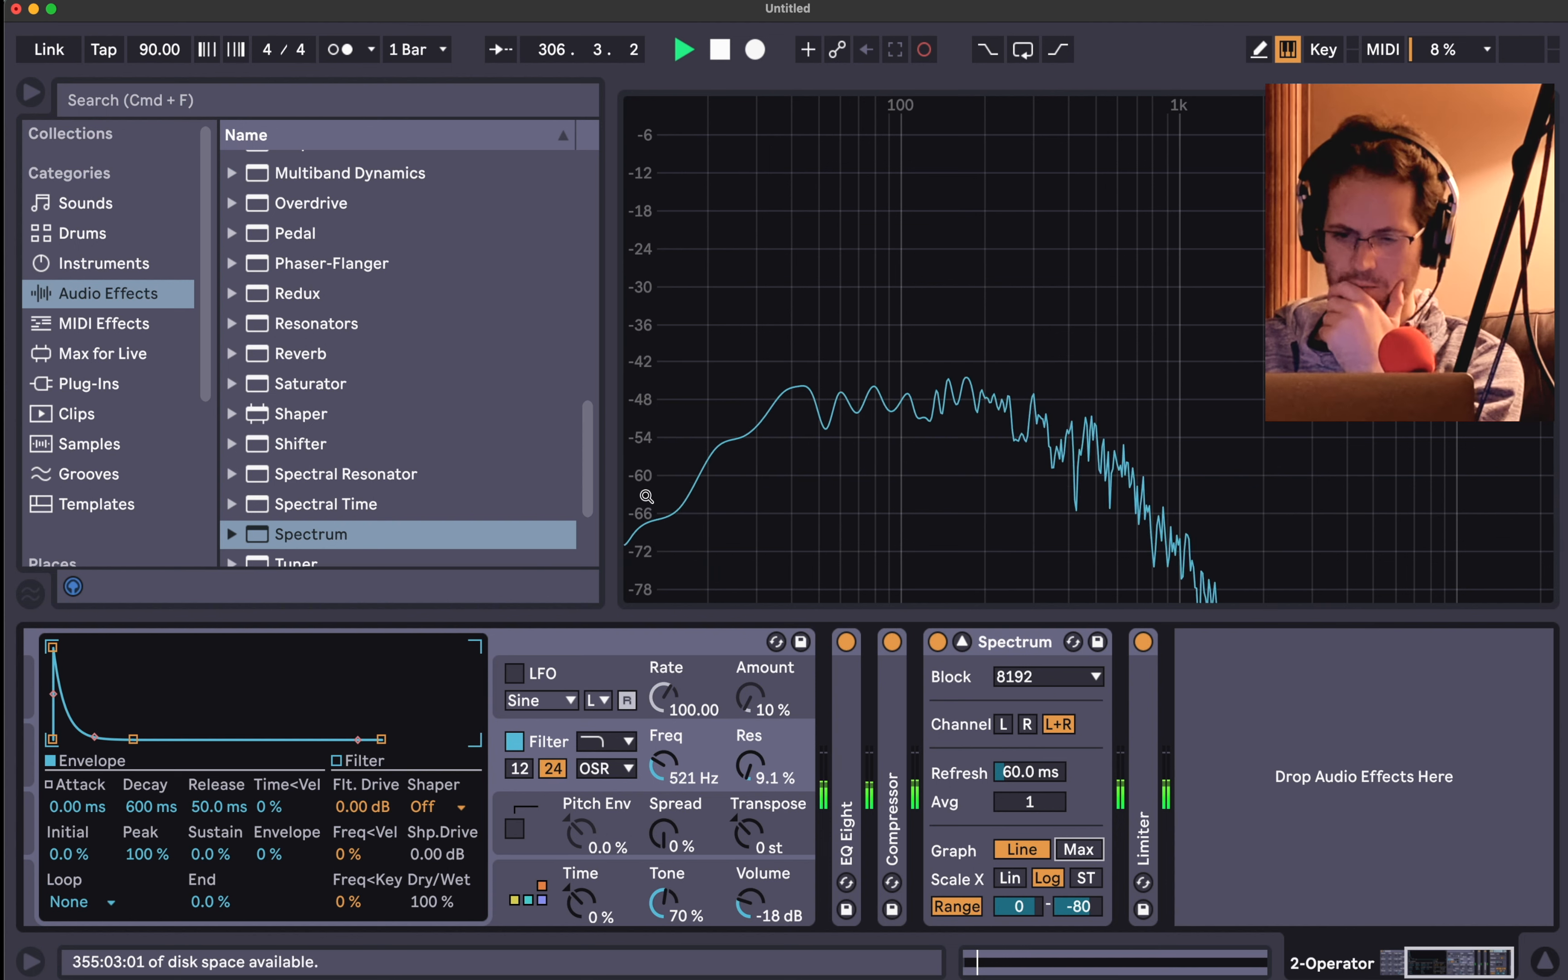
- Try EQ Eight's first band at 33.0 Hz with Q 2.02, undo to 38.3 Hz with Q 0.71, and fold the device
double_click(850, 737)
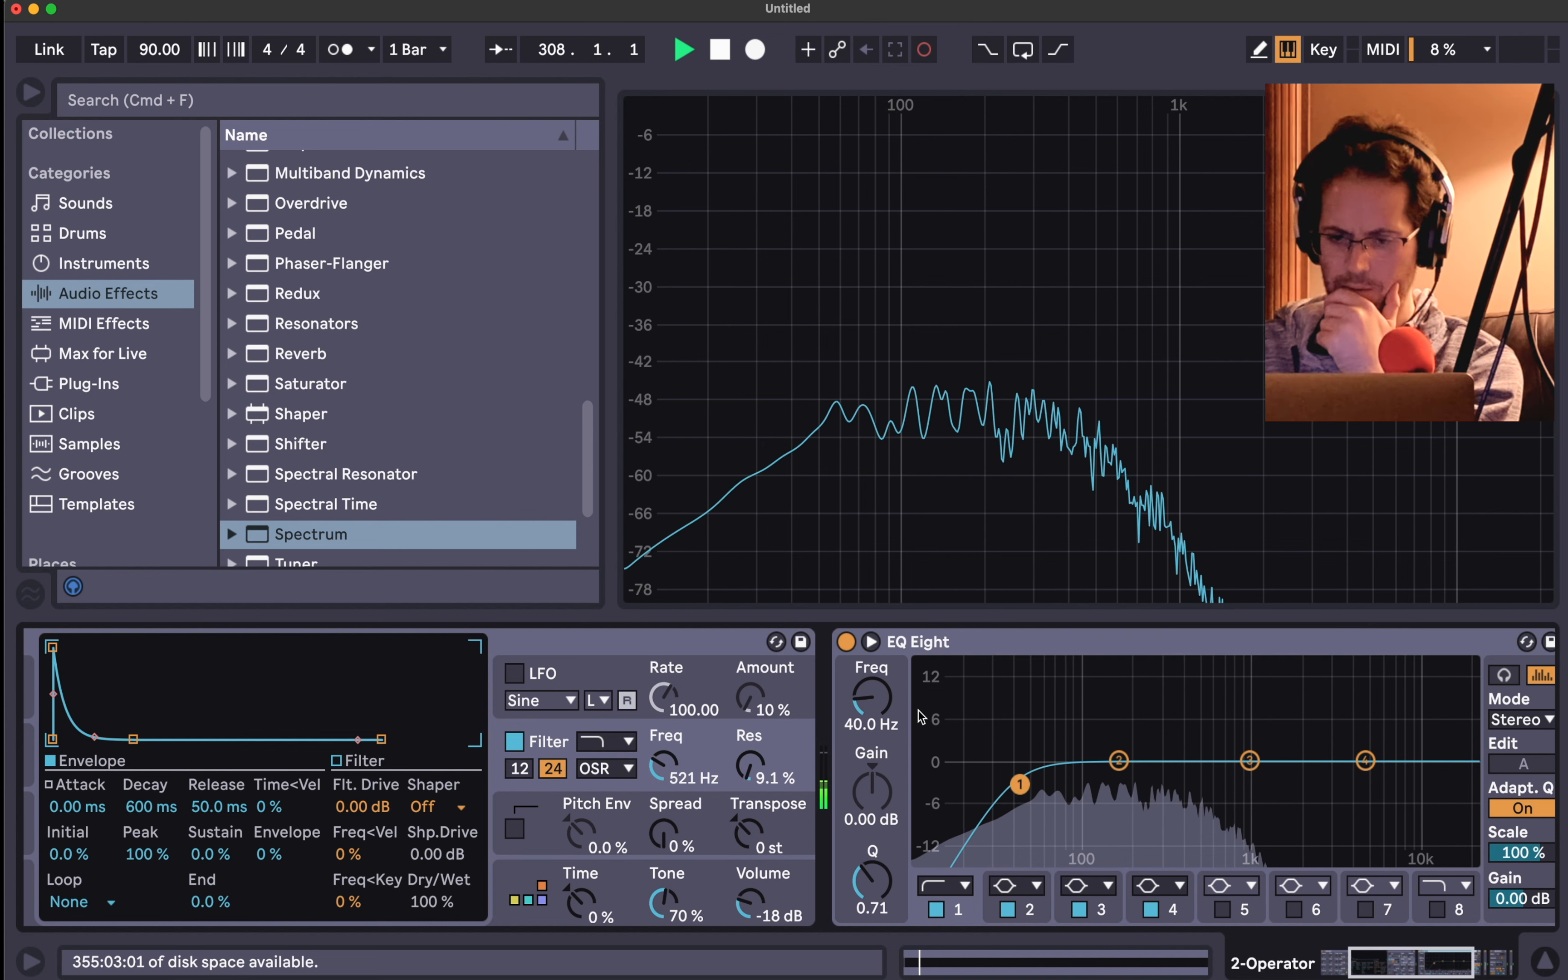
drag(1020, 784, 1007, 748)
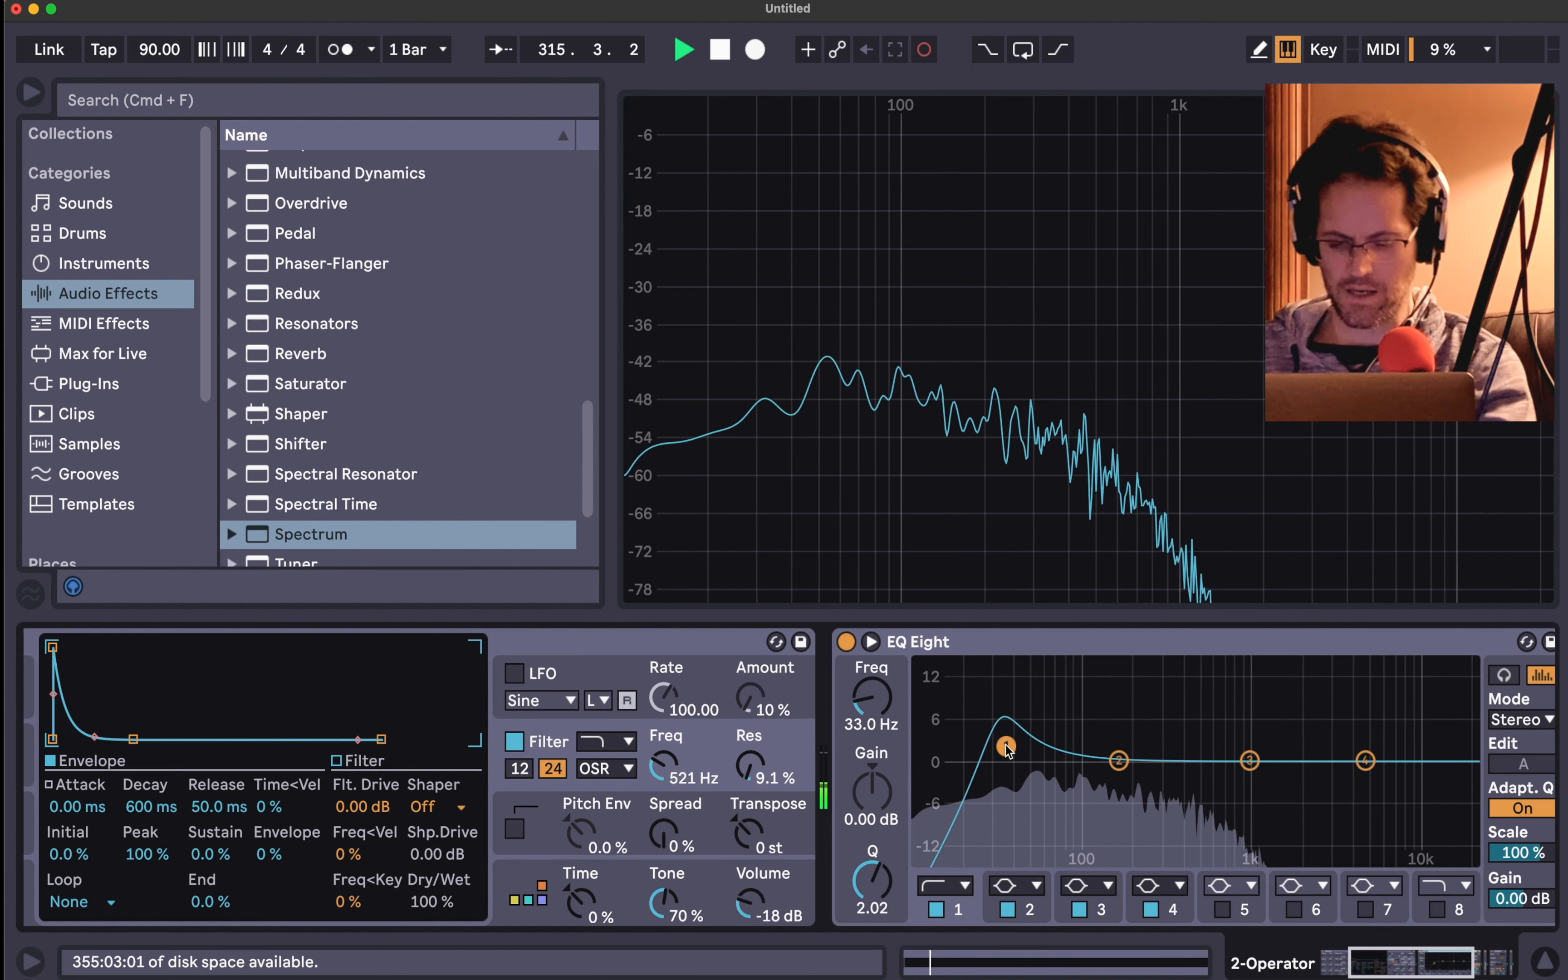
key(super+z)
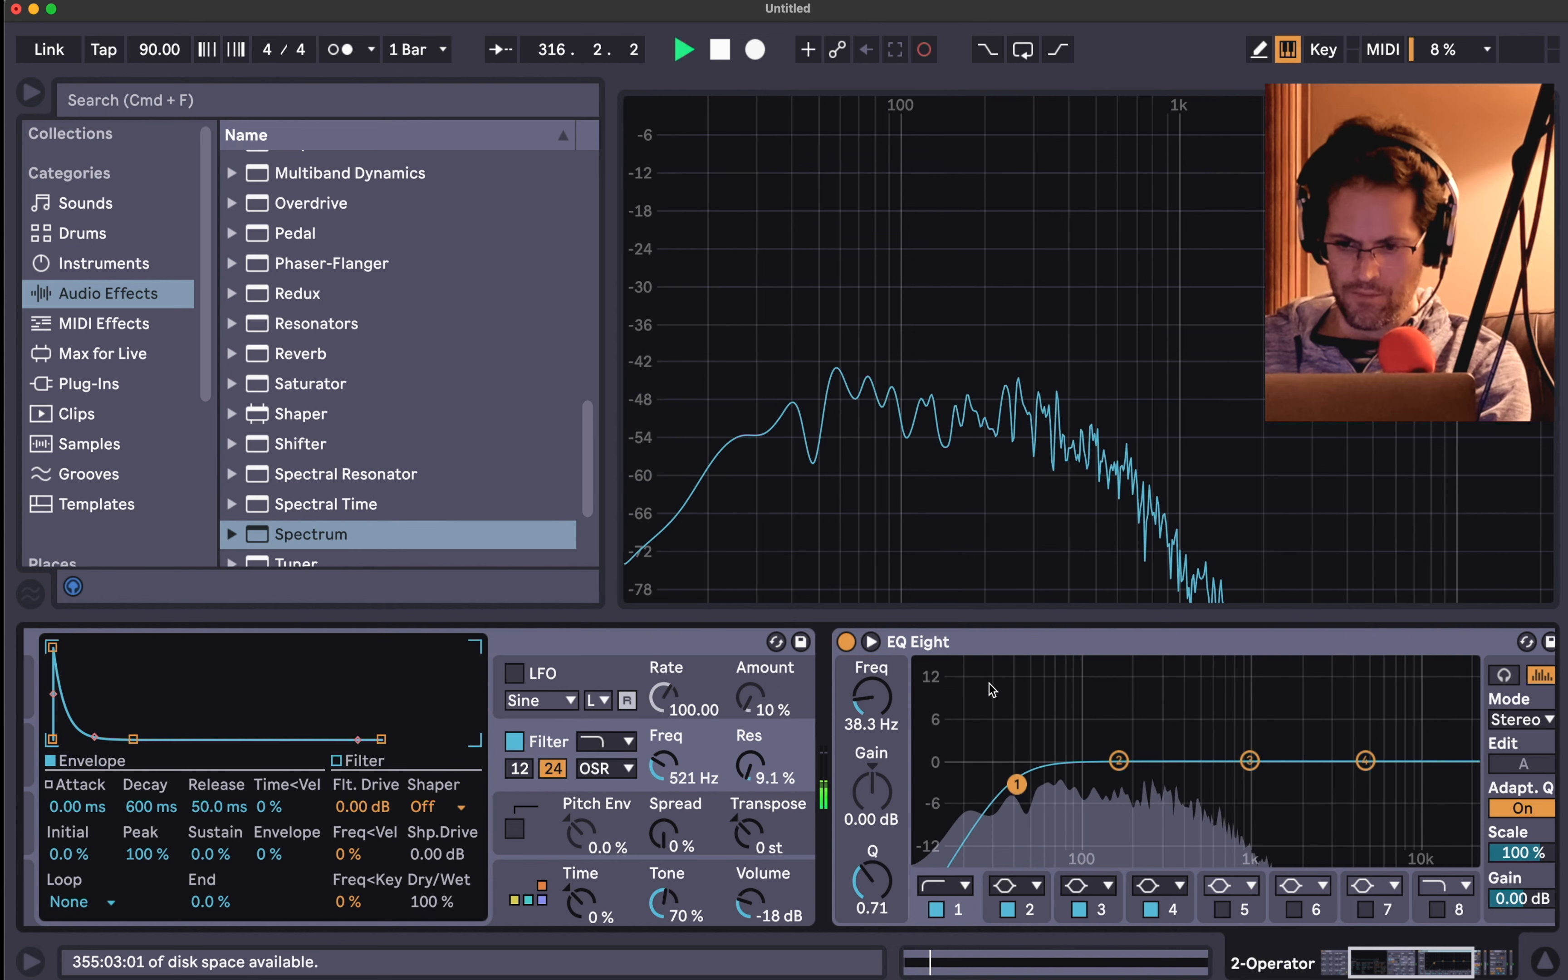
double_click(990, 650)
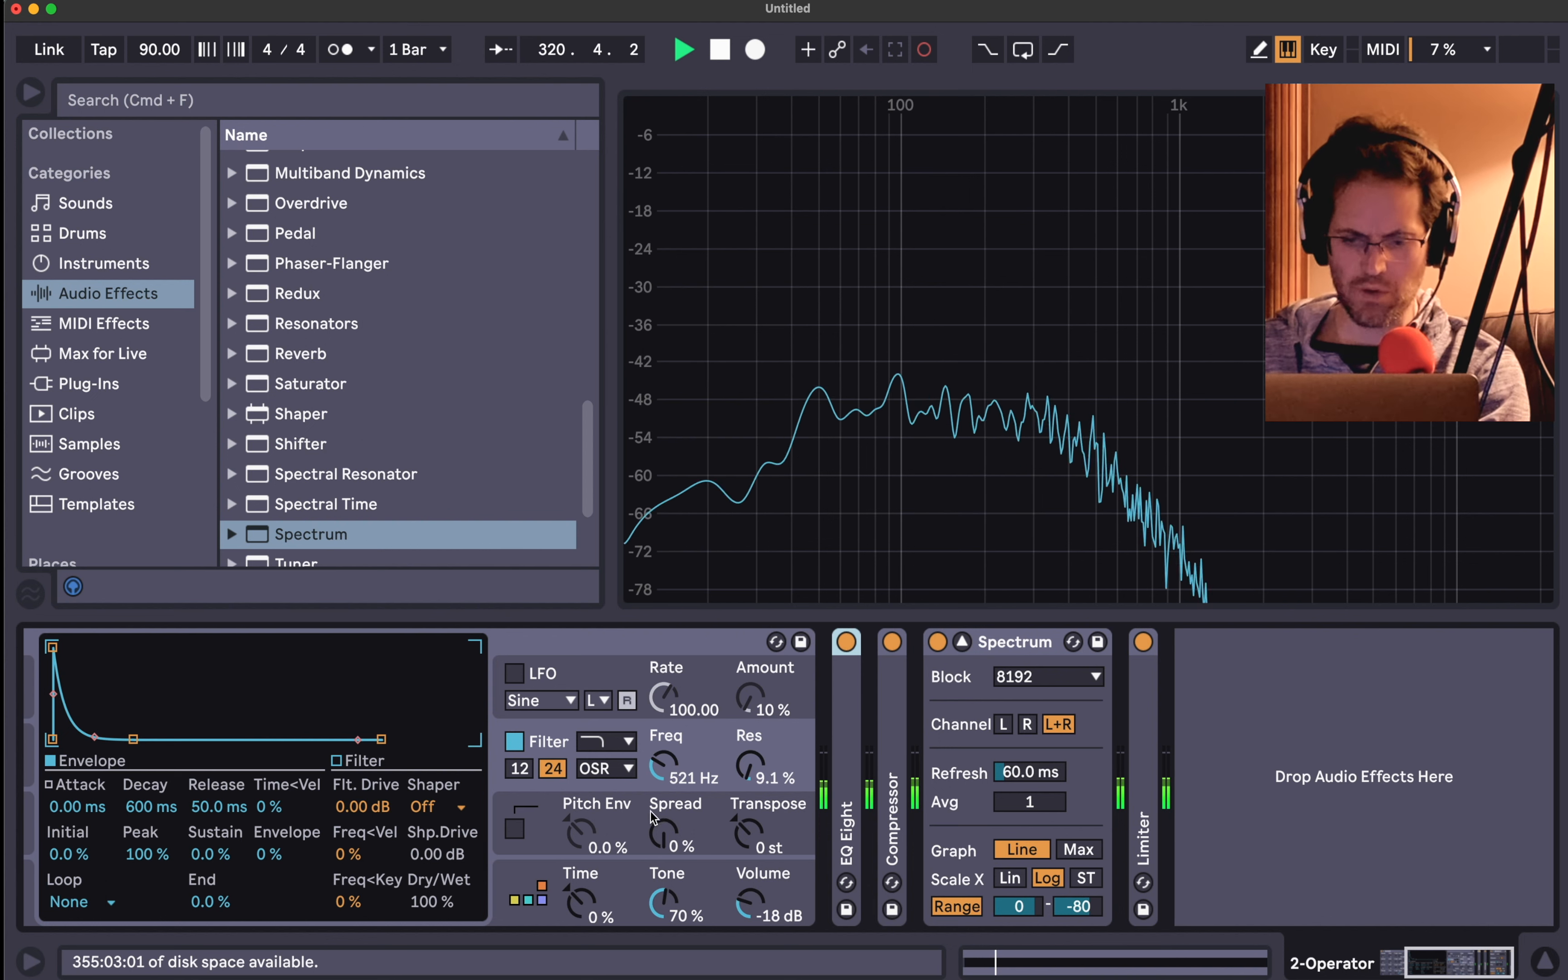
- Insert a Reverb between the Compressor and the Spectrum, and audition its Dry/Wet at 0% and 100%
drag(300, 360, 942, 687)
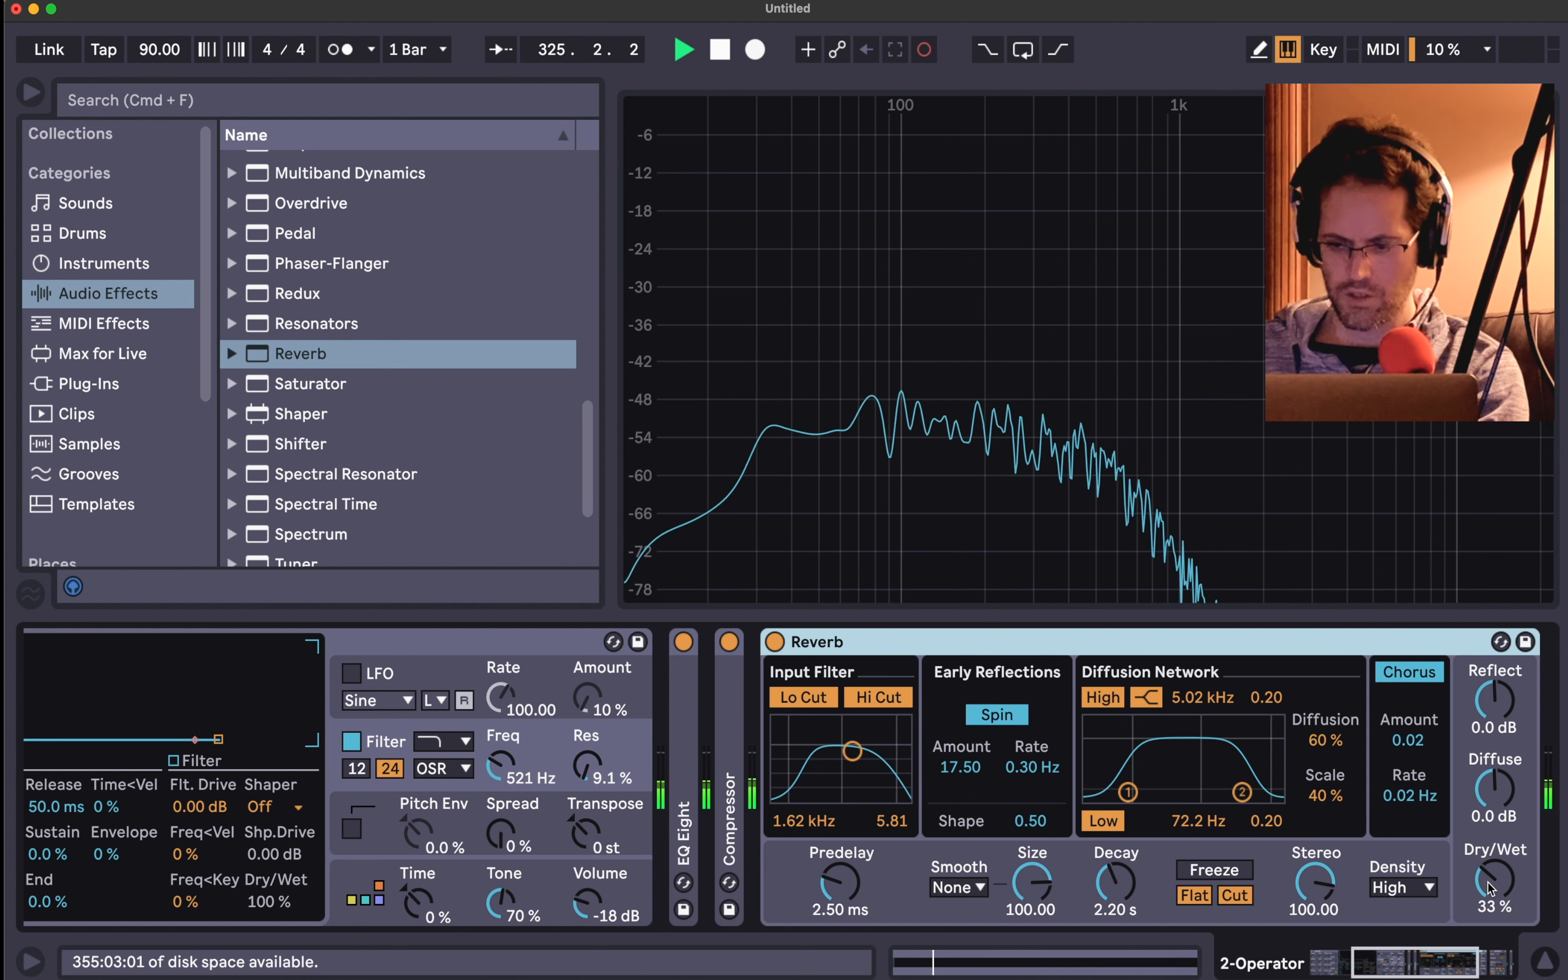
drag(1490, 888, 1490, 933)
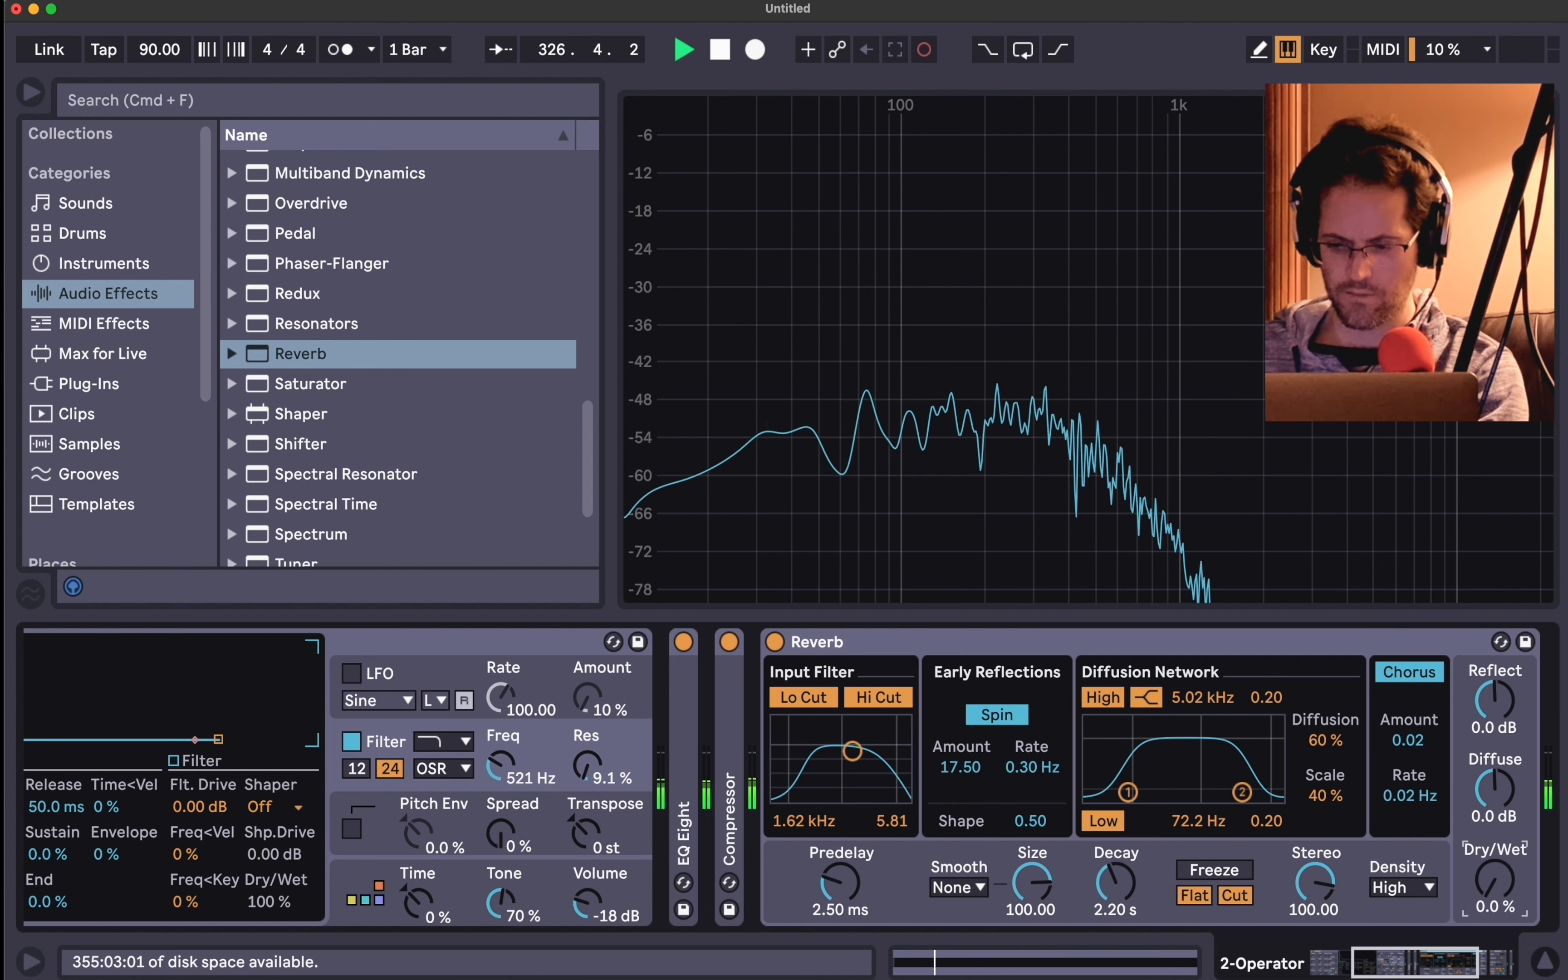
drag(1495, 882, 1347, 695)
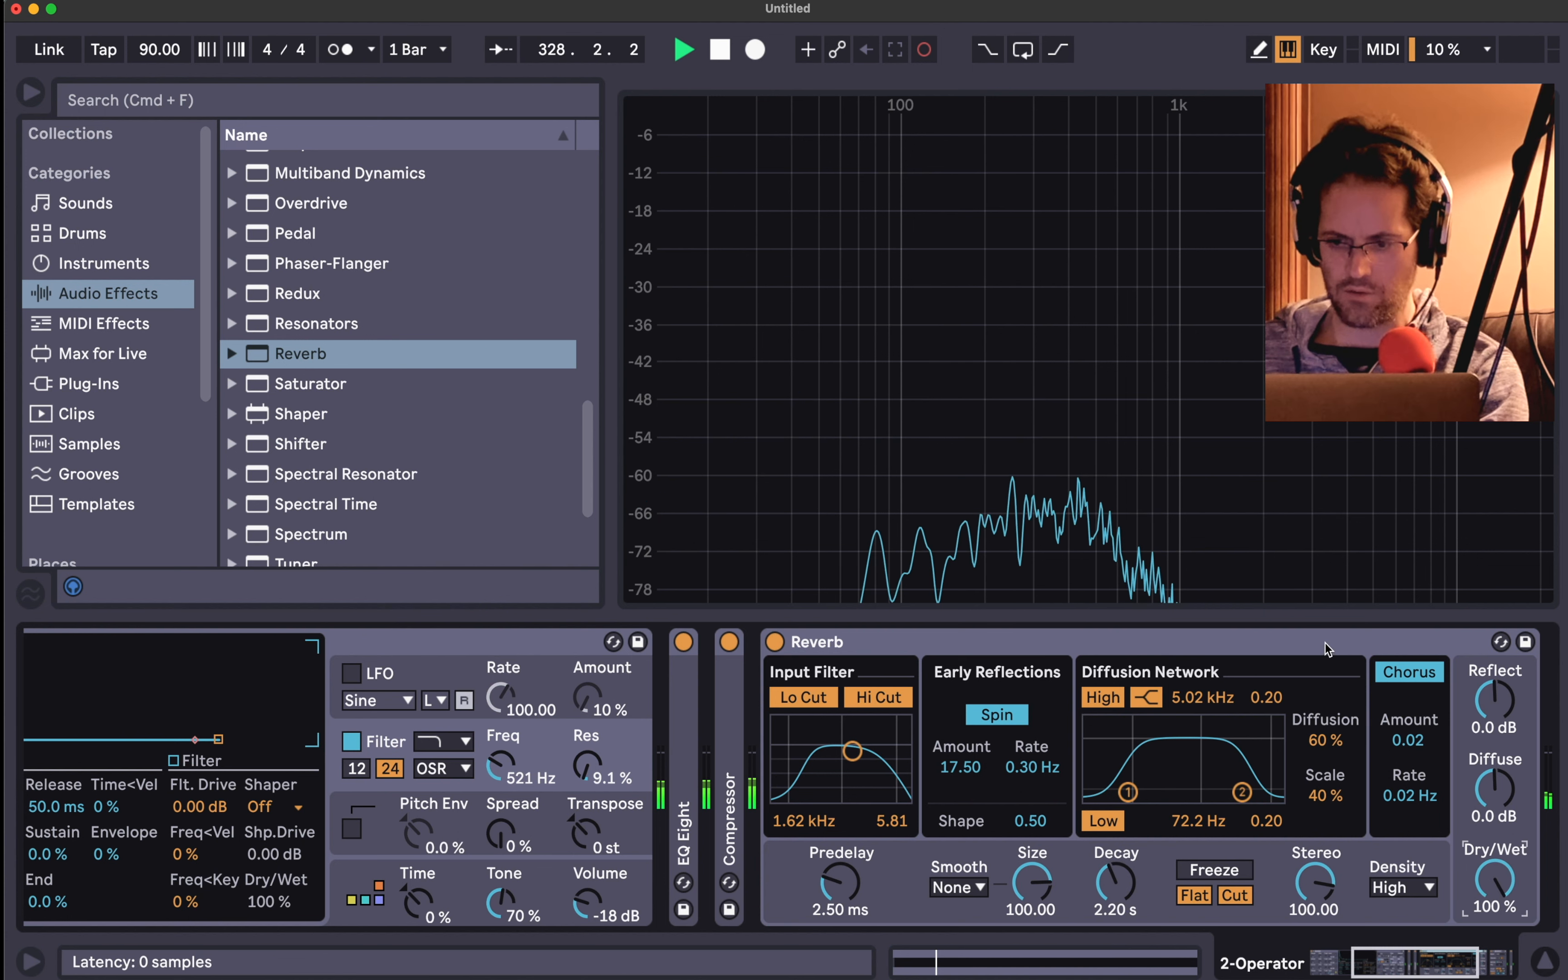
- Set the Reverb's decay time to 9.38 s and its Dry/Wet to 29%
drag(1502, 882, 1495, 842)
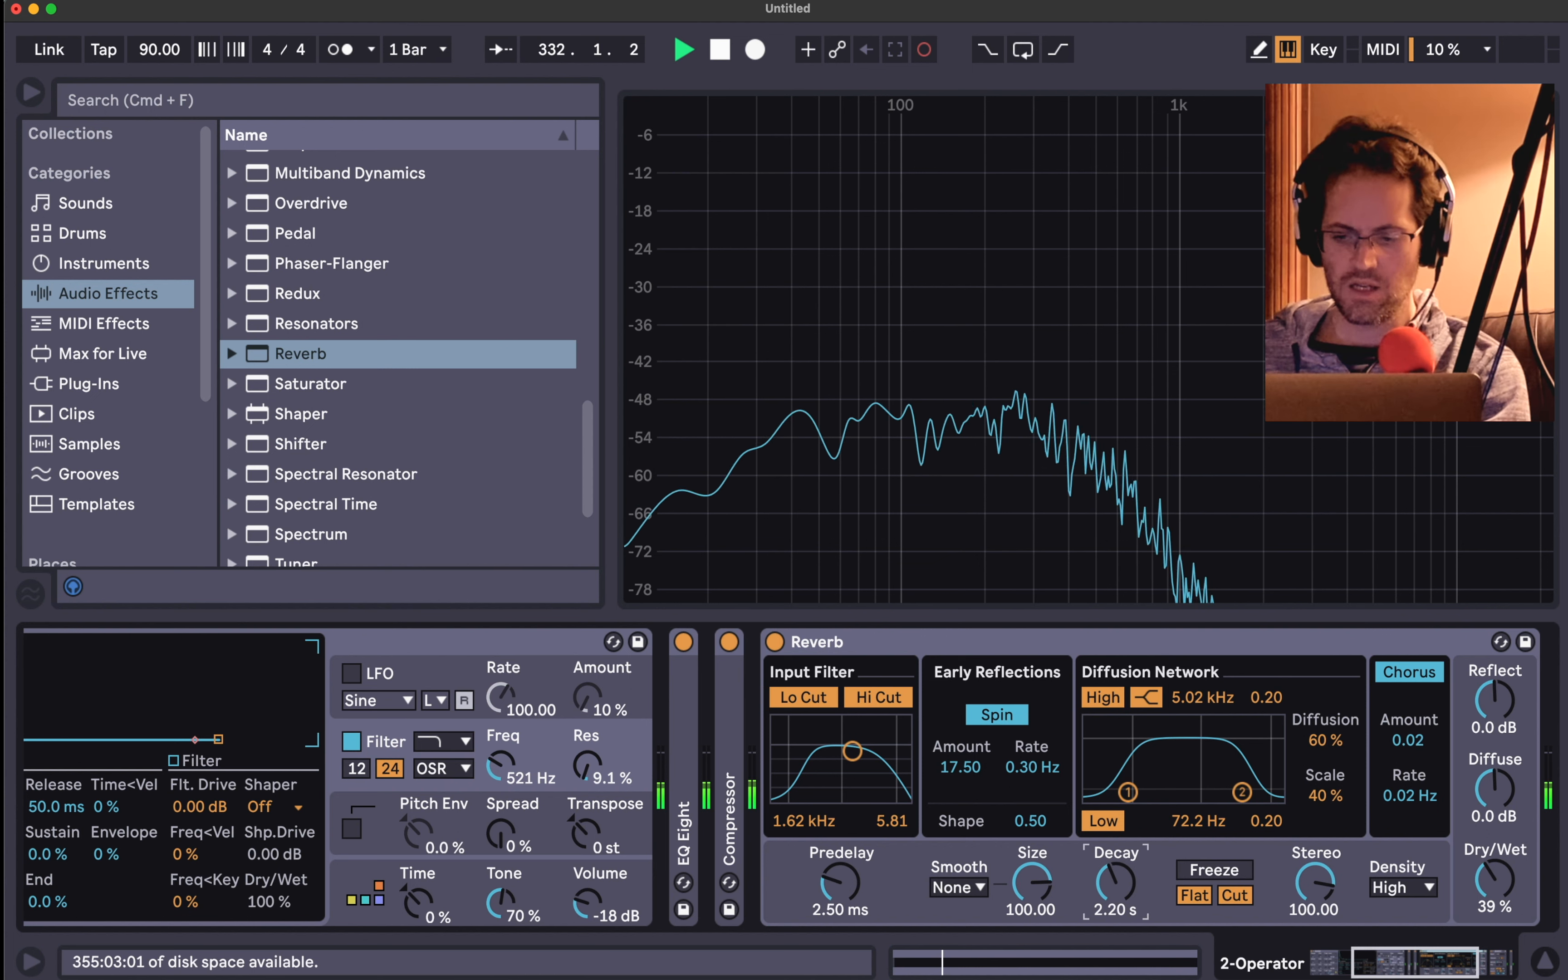
drag(1115, 882, 1115, 862)
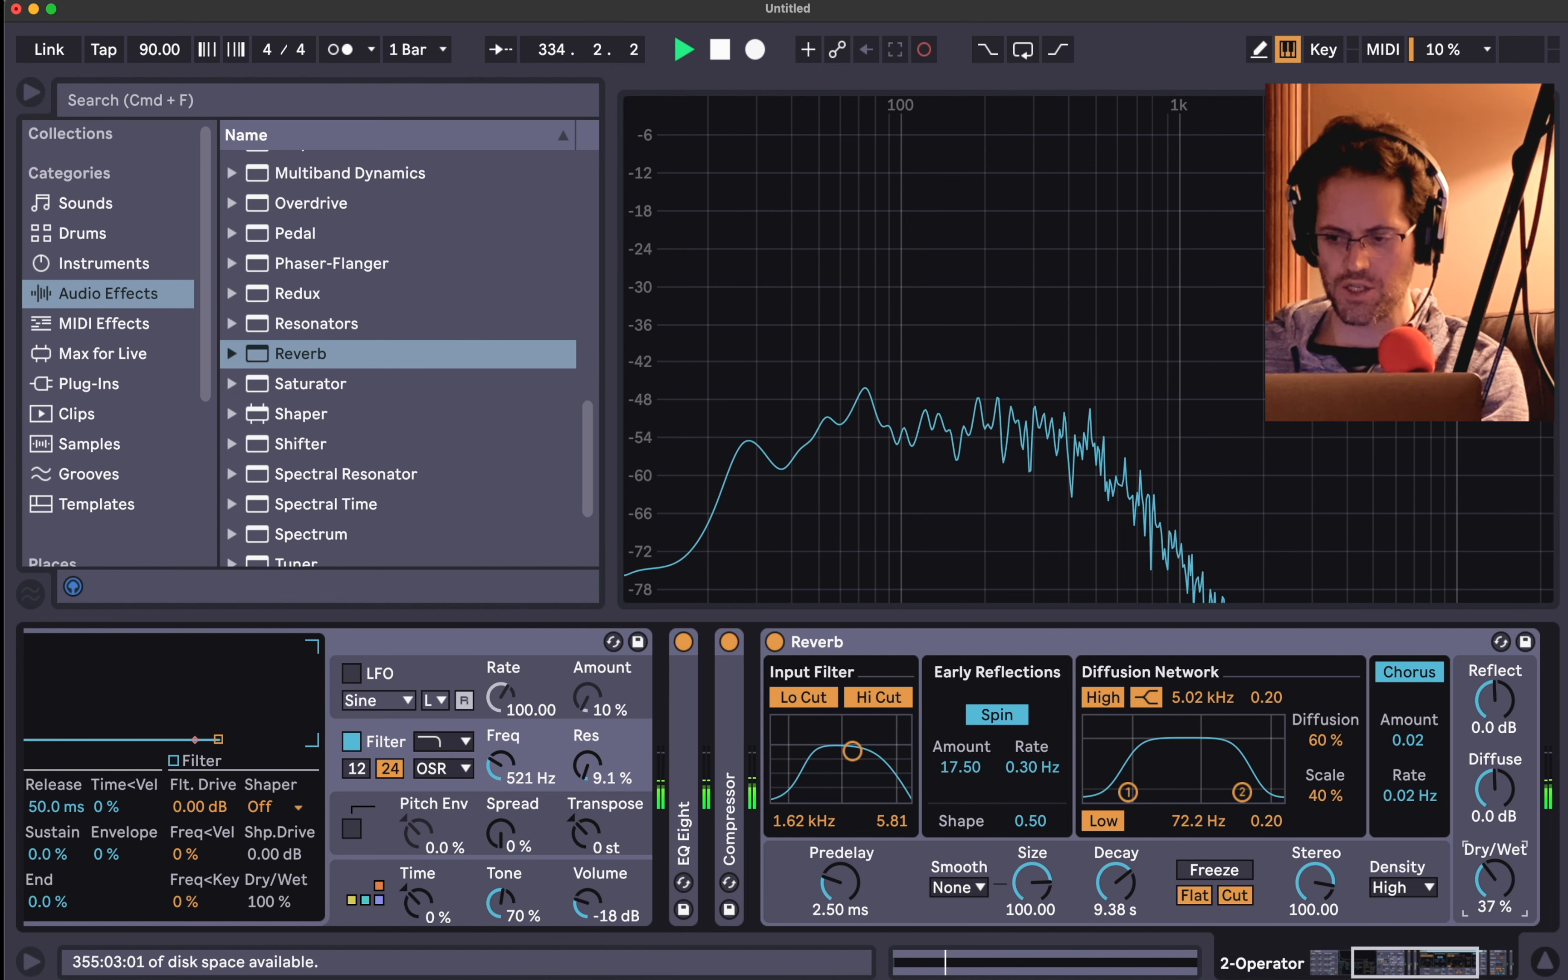
drag(1485, 881, 1485, 889)
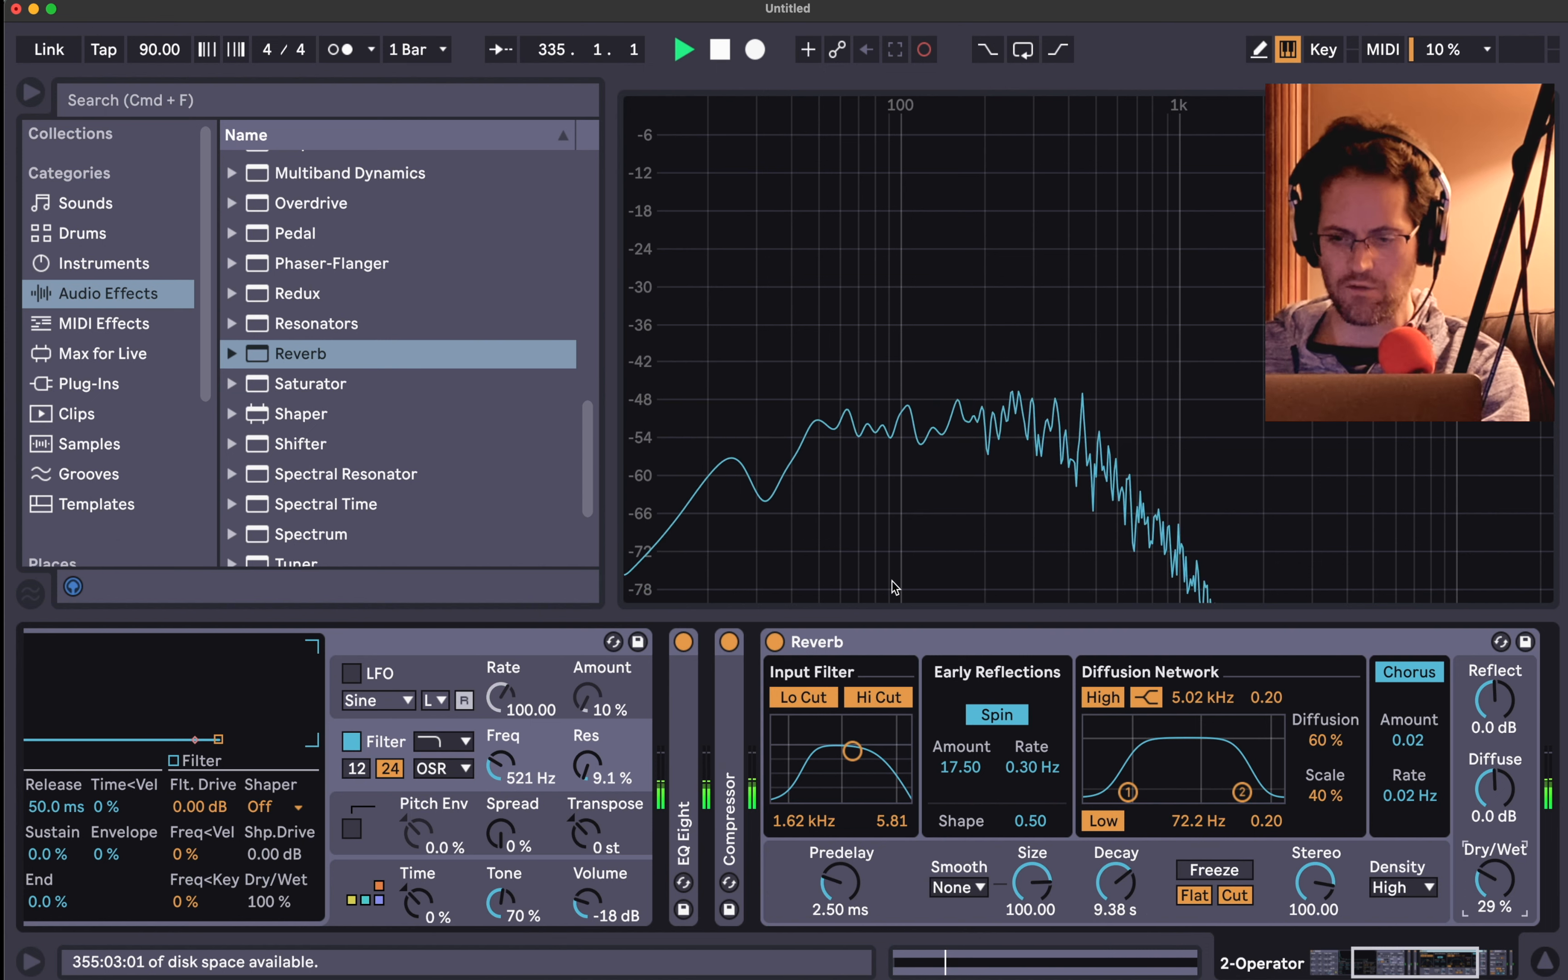
- Fold the Reverb device and lower Operator's filter frequency to 495 Hz
double_click(872, 641)
scroll(446, 770, left, 5)
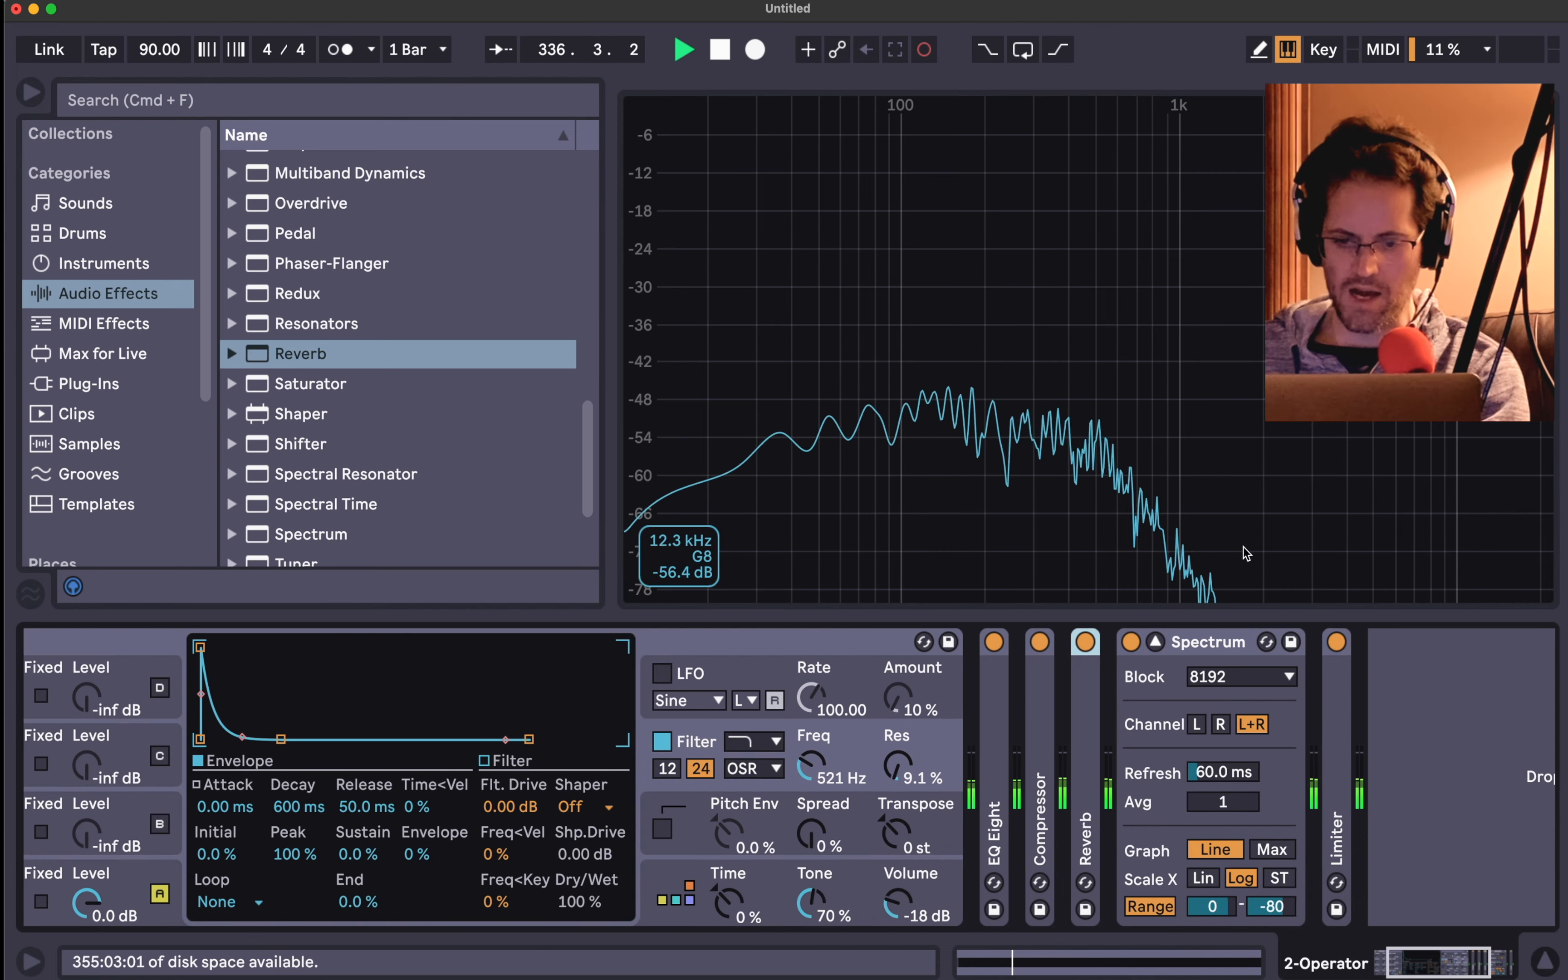
click(811, 765)
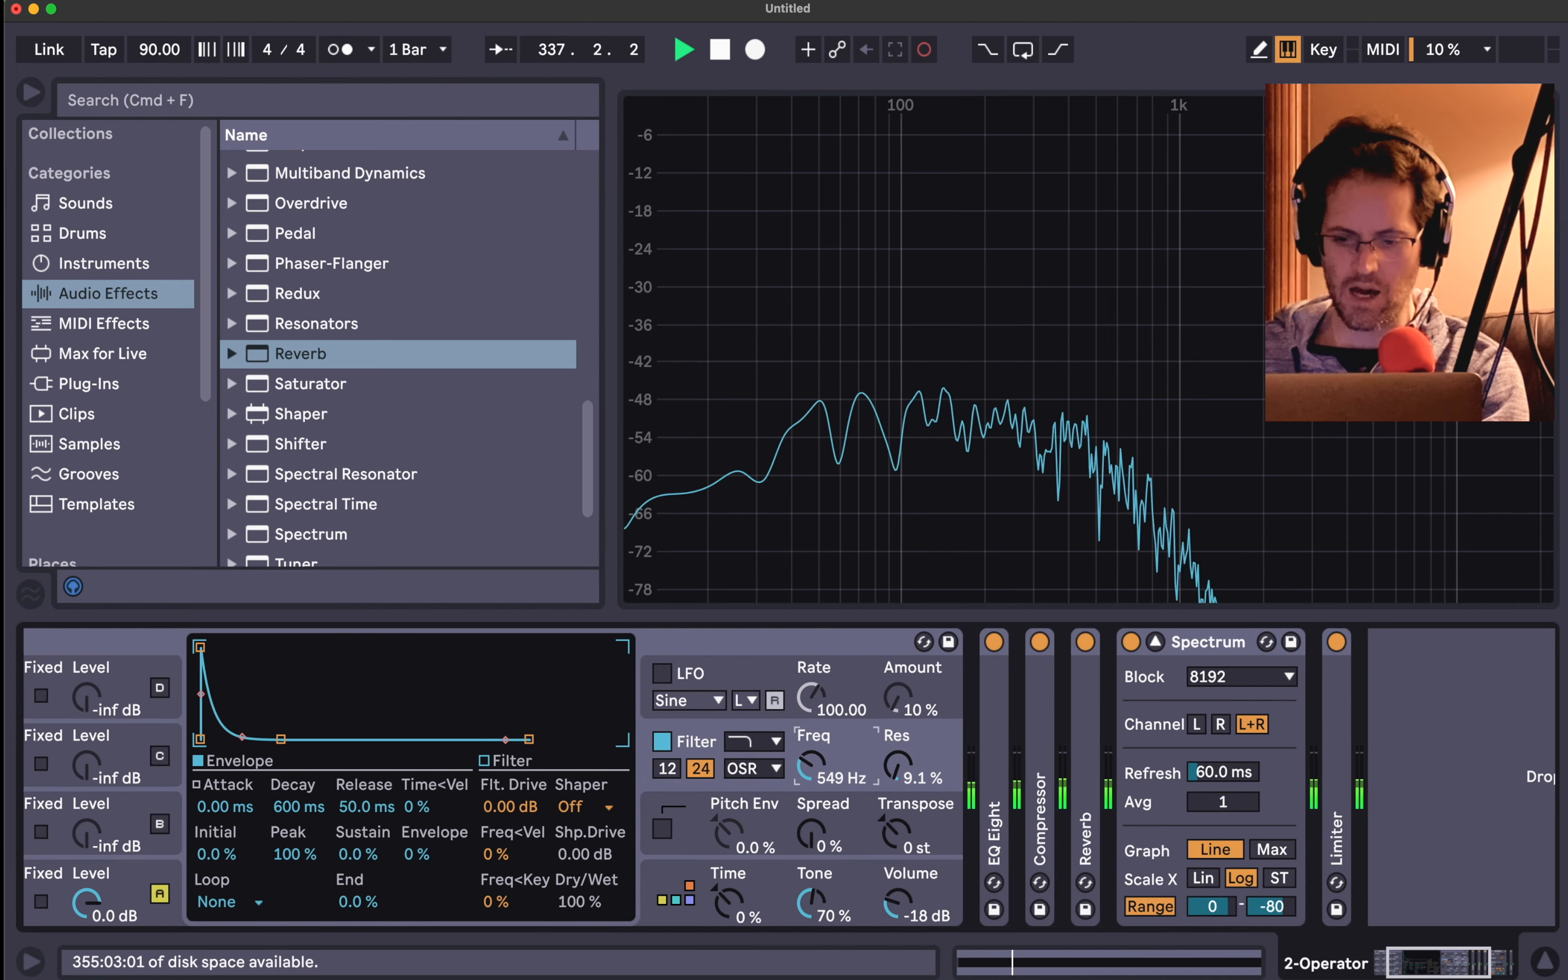
mouse_move(812, 765)
mouse_down()
mouse_move(811, 737)
mouse_move(805, 768)
mouse_up()
- Try Operator's oscillator B as a fixed 100 Hz tone at -11 dB, and switch the oscillator off
scroll(805, 768, left, 5)
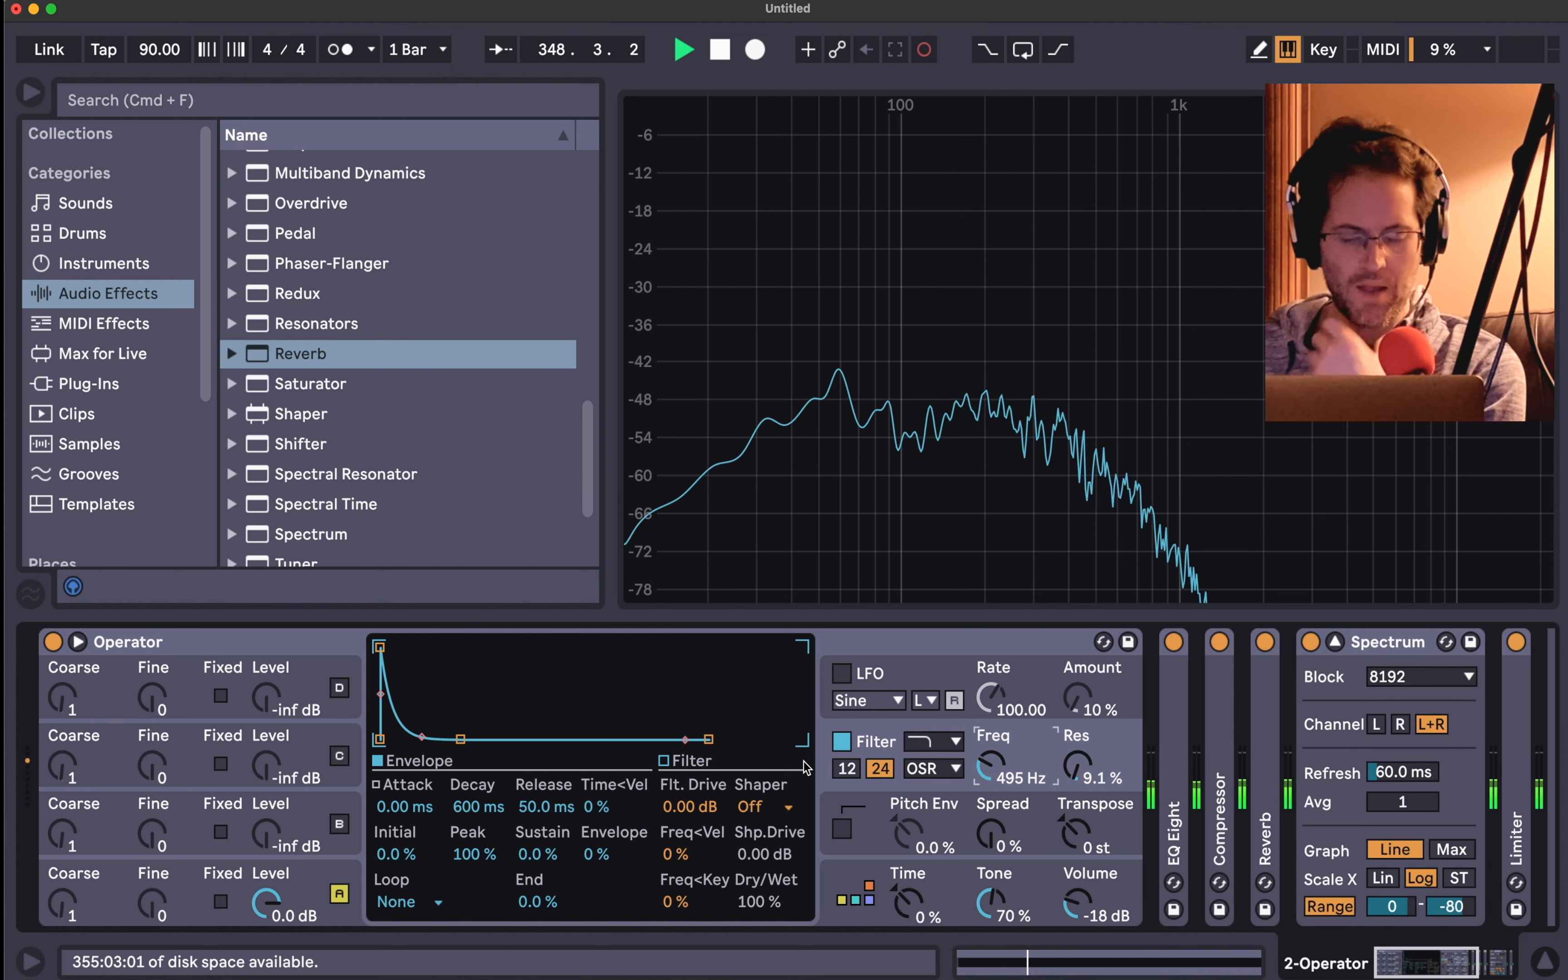
click(339, 825)
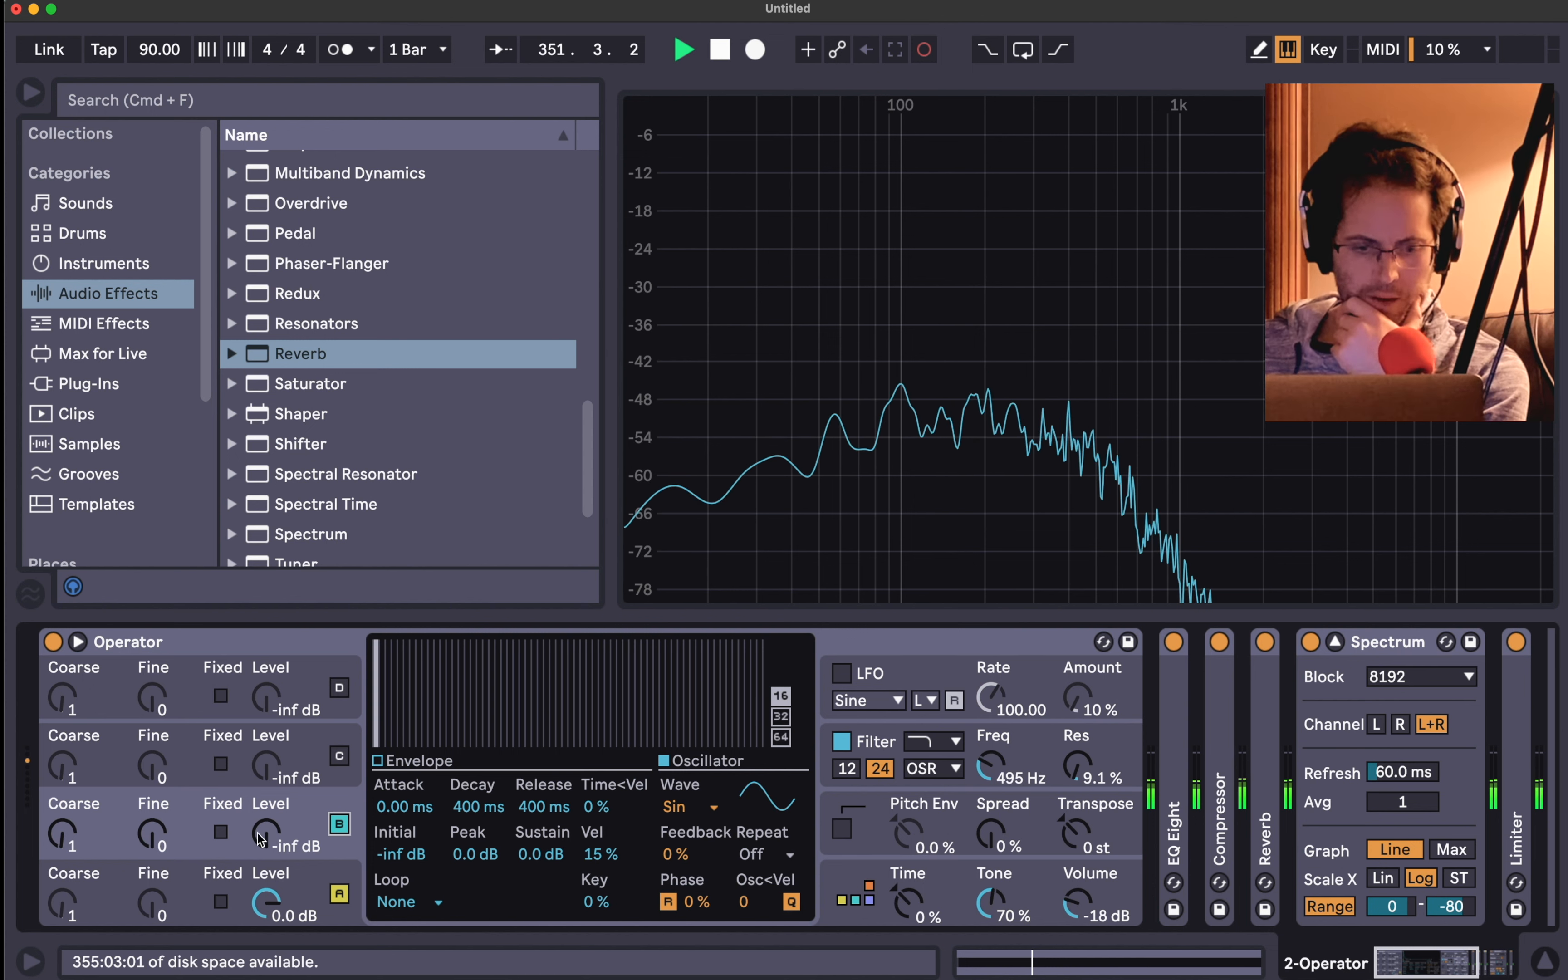
click(221, 833)
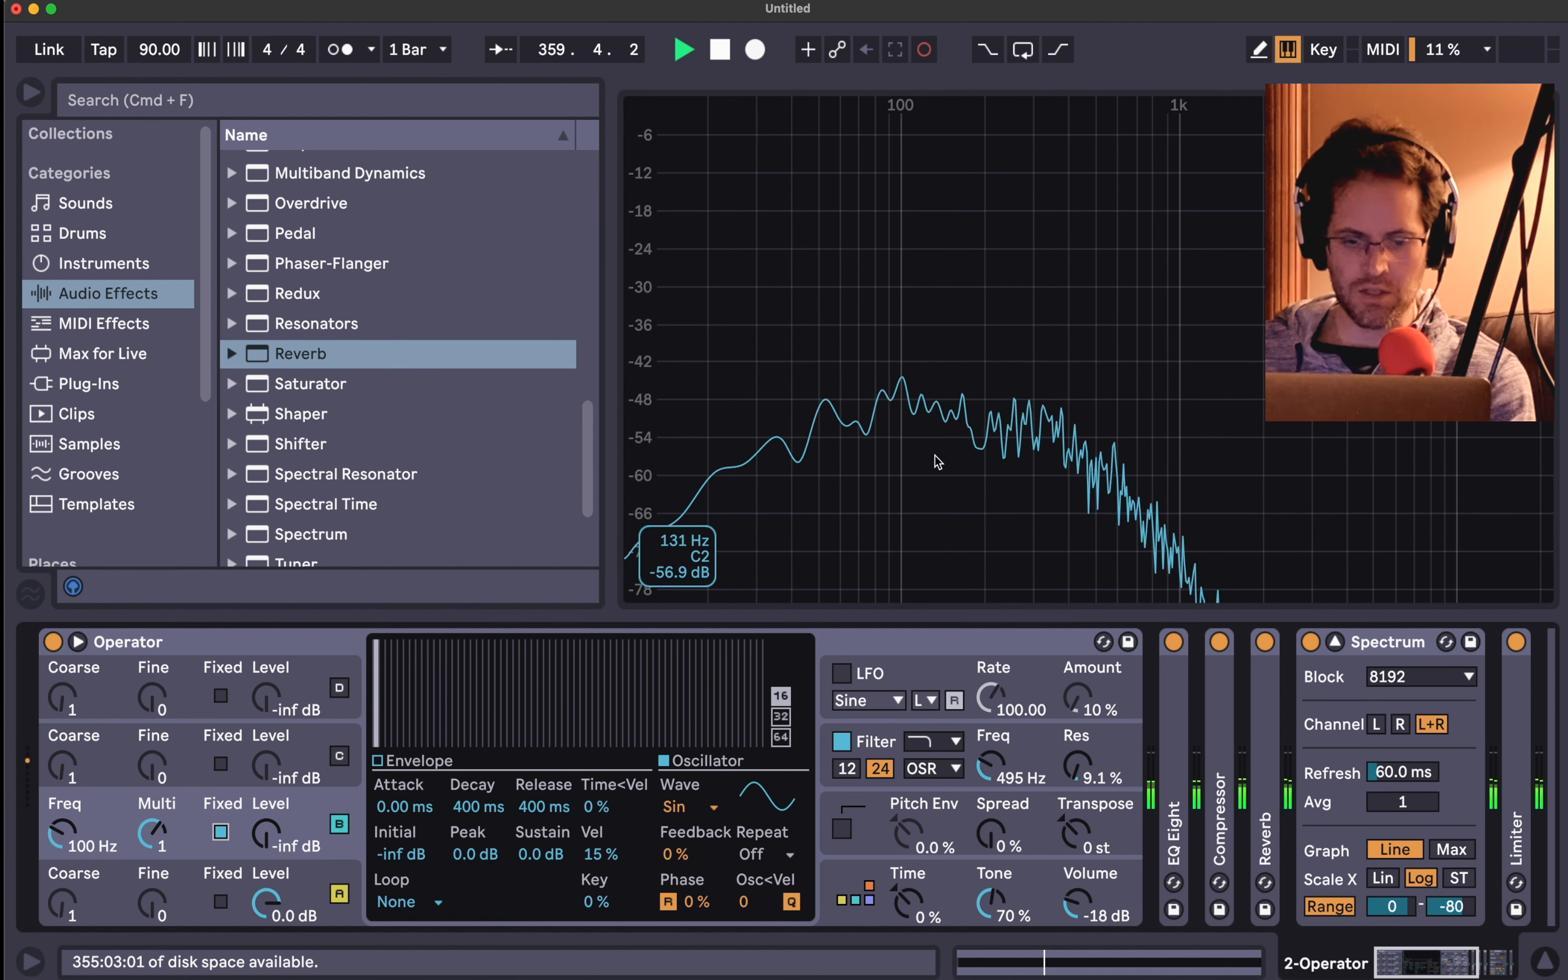
click(268, 836)
drag(268, 836, 267, 825)
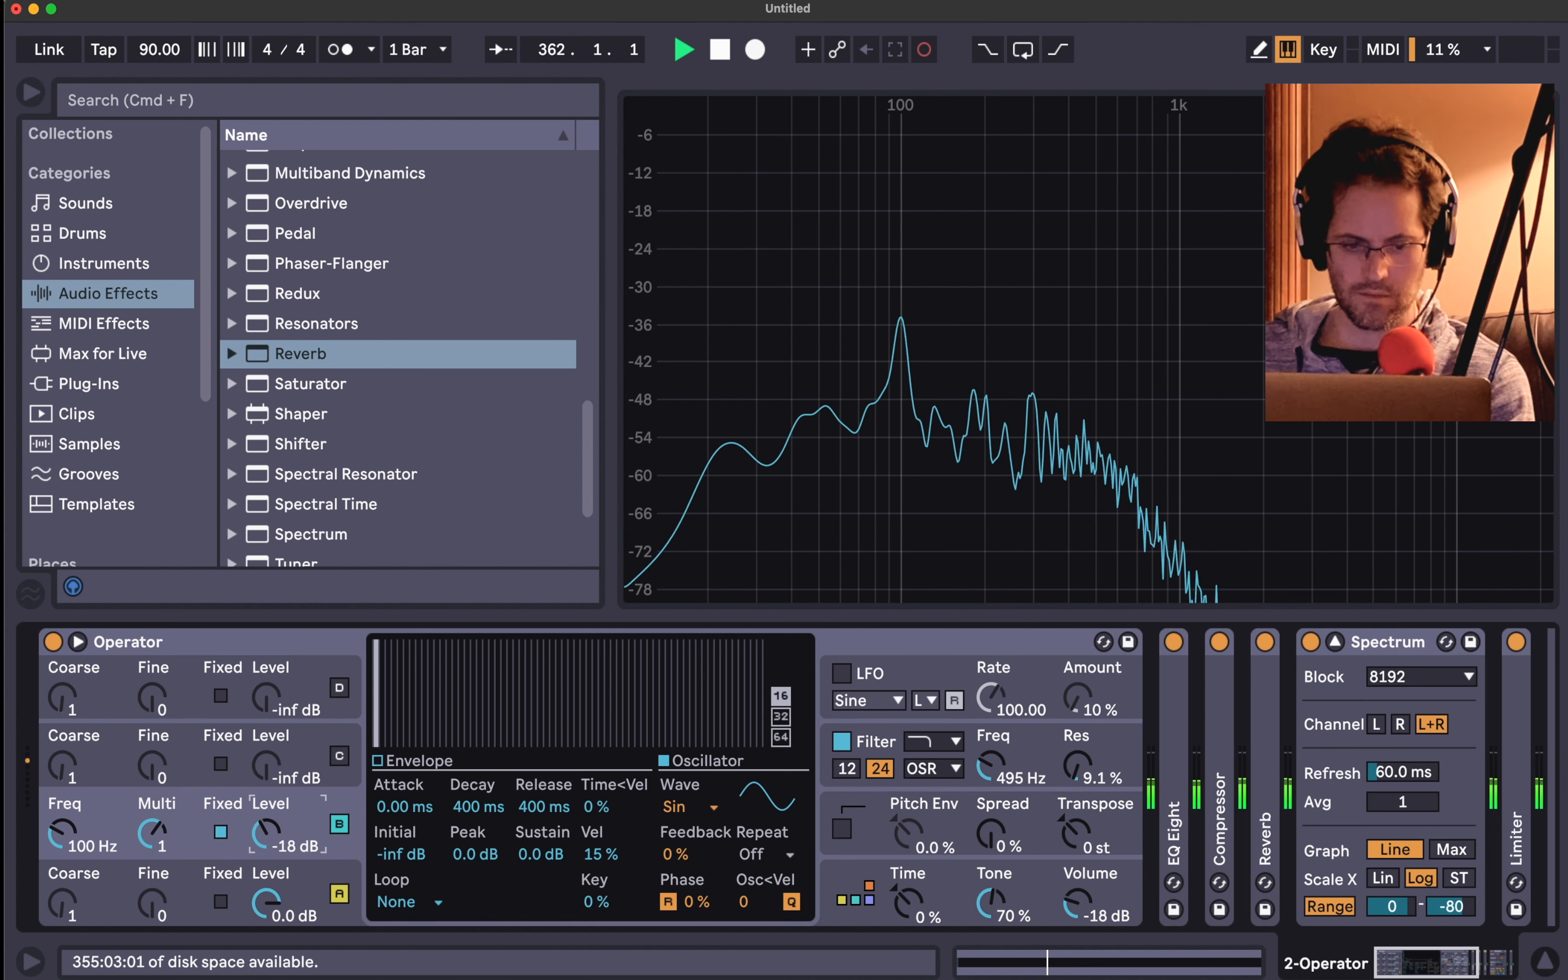
drag(271, 845, 271, 844)
mouse_move(900, 269)
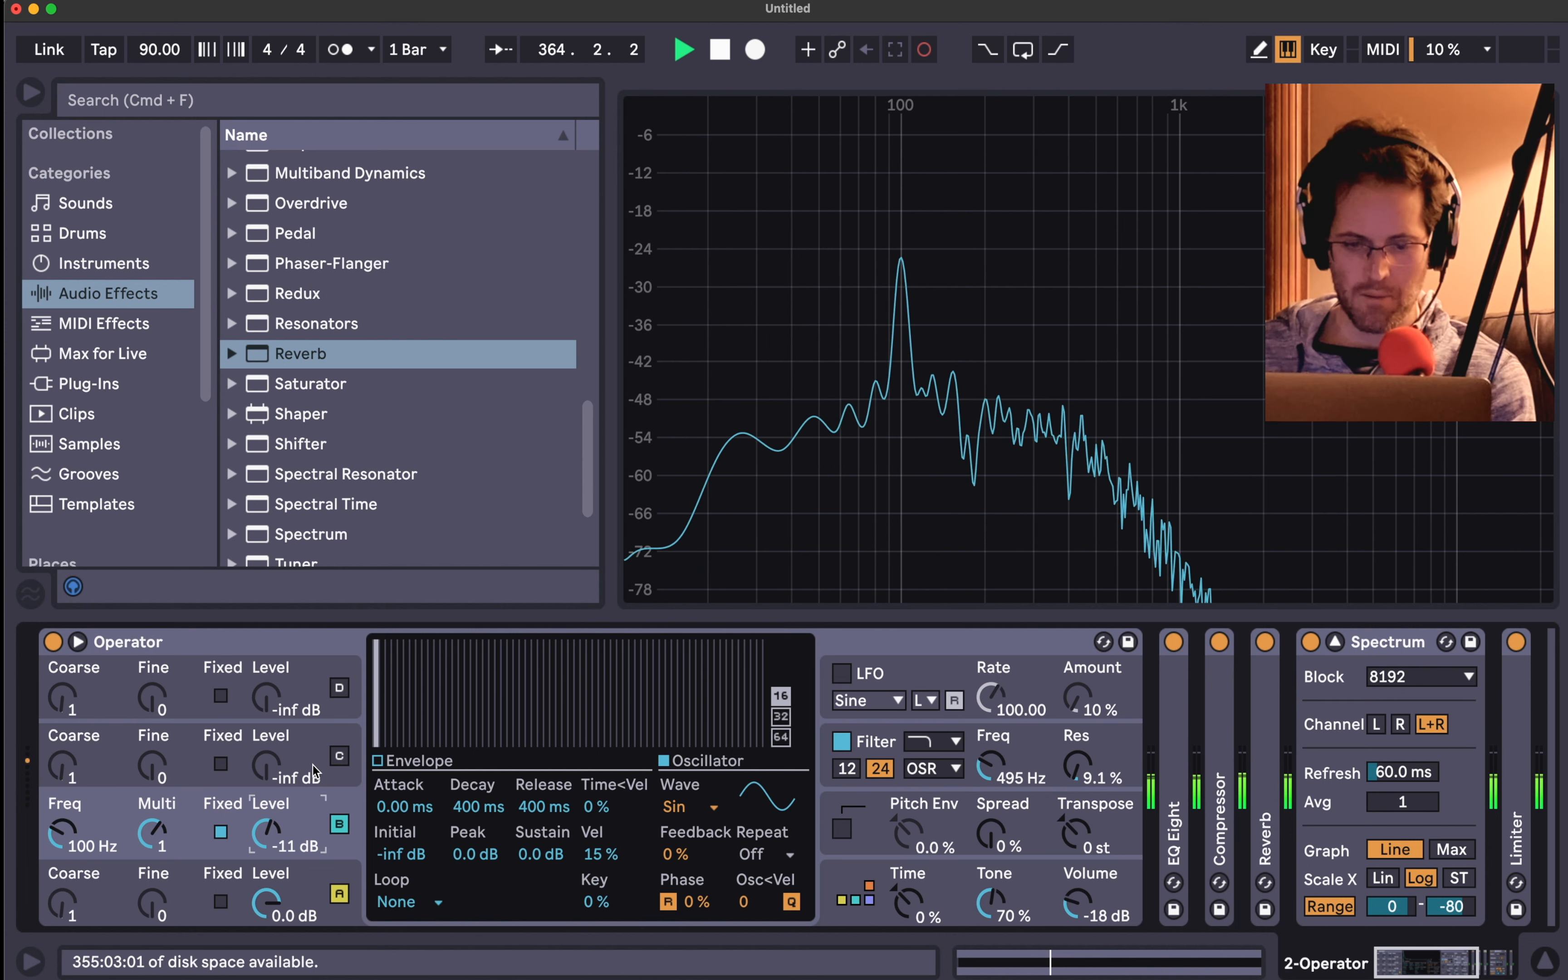
click(340, 825)
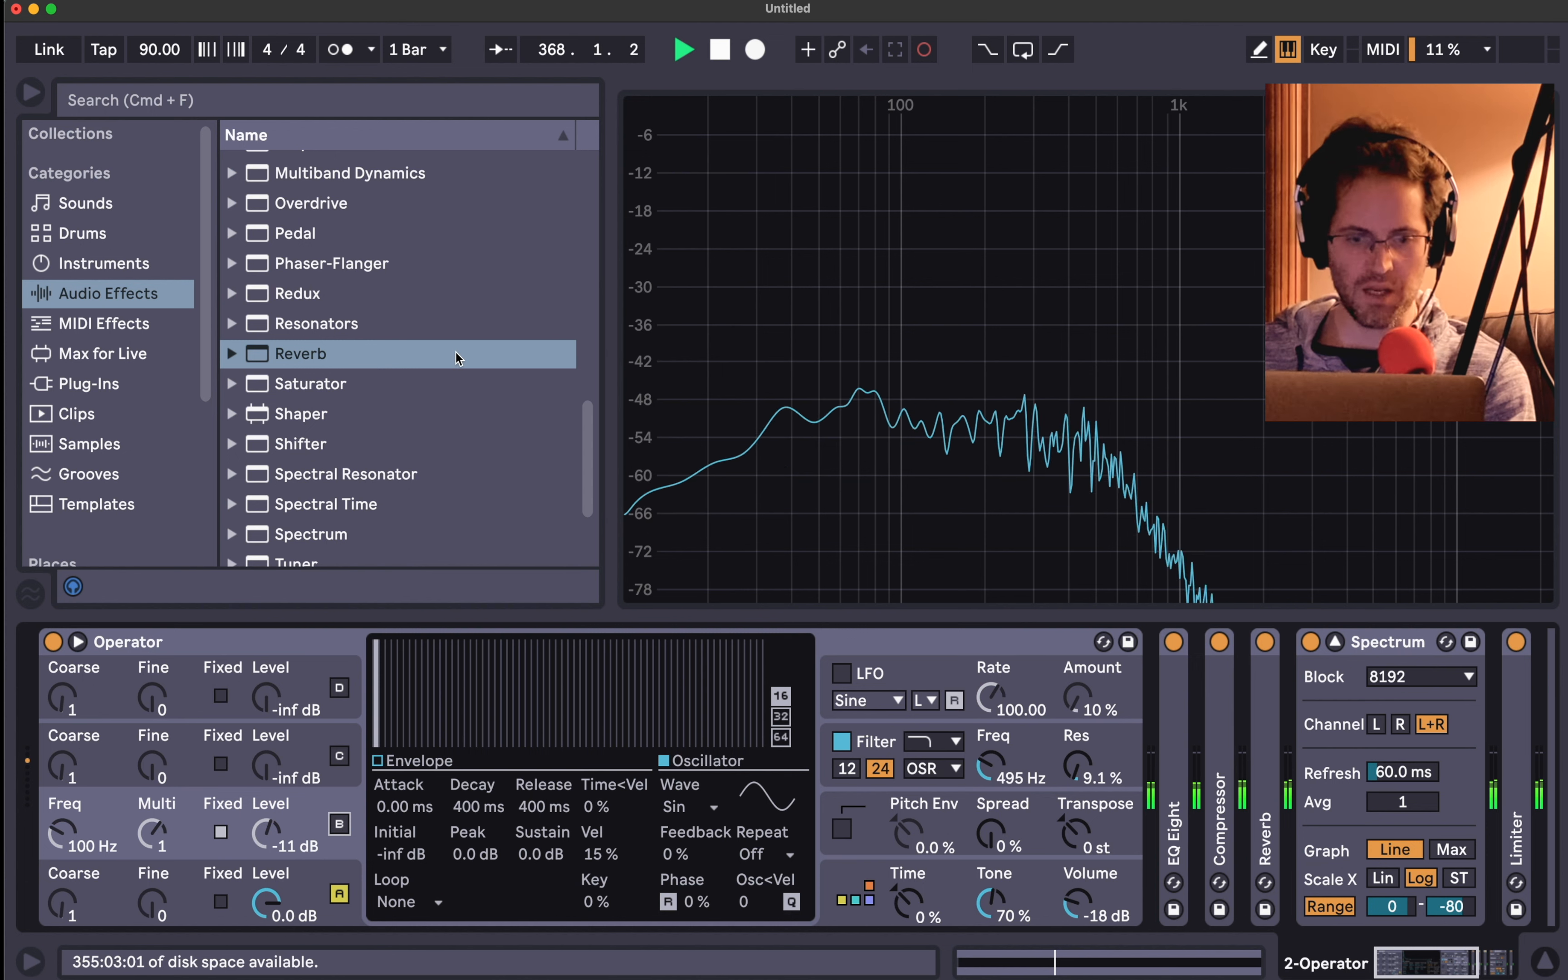
- Insert an LFO between Operator and EQ Eight with a Depth of 7.09% and a Rate of 0.07 Hz
scroll(322, 395, up, 5)
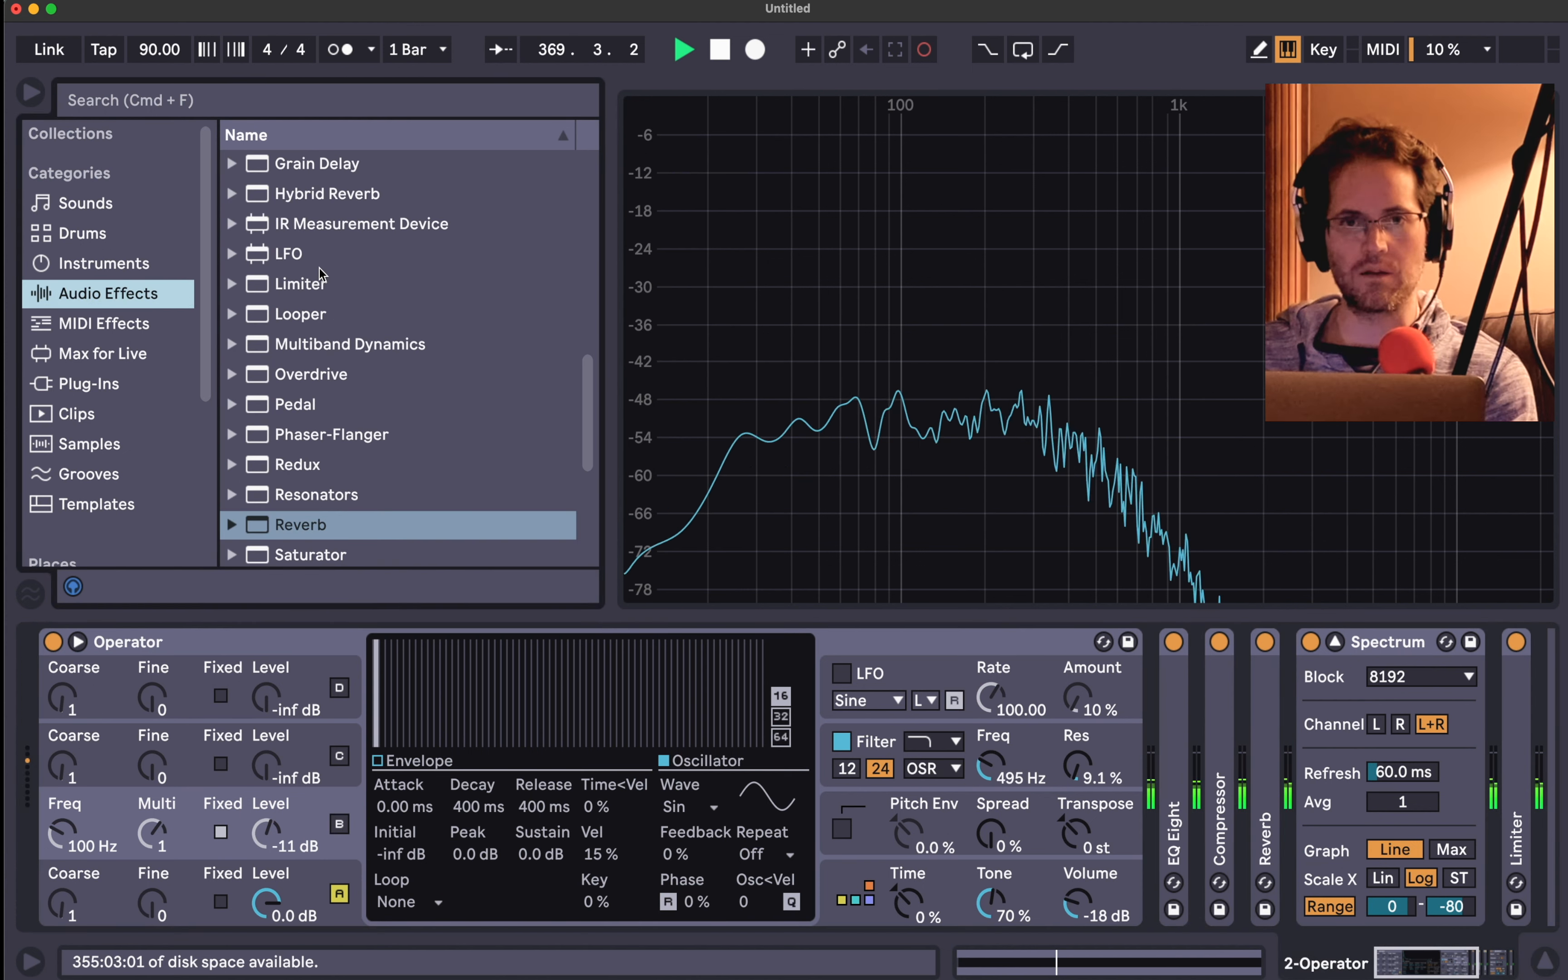
drag(301, 259, 1156, 689)
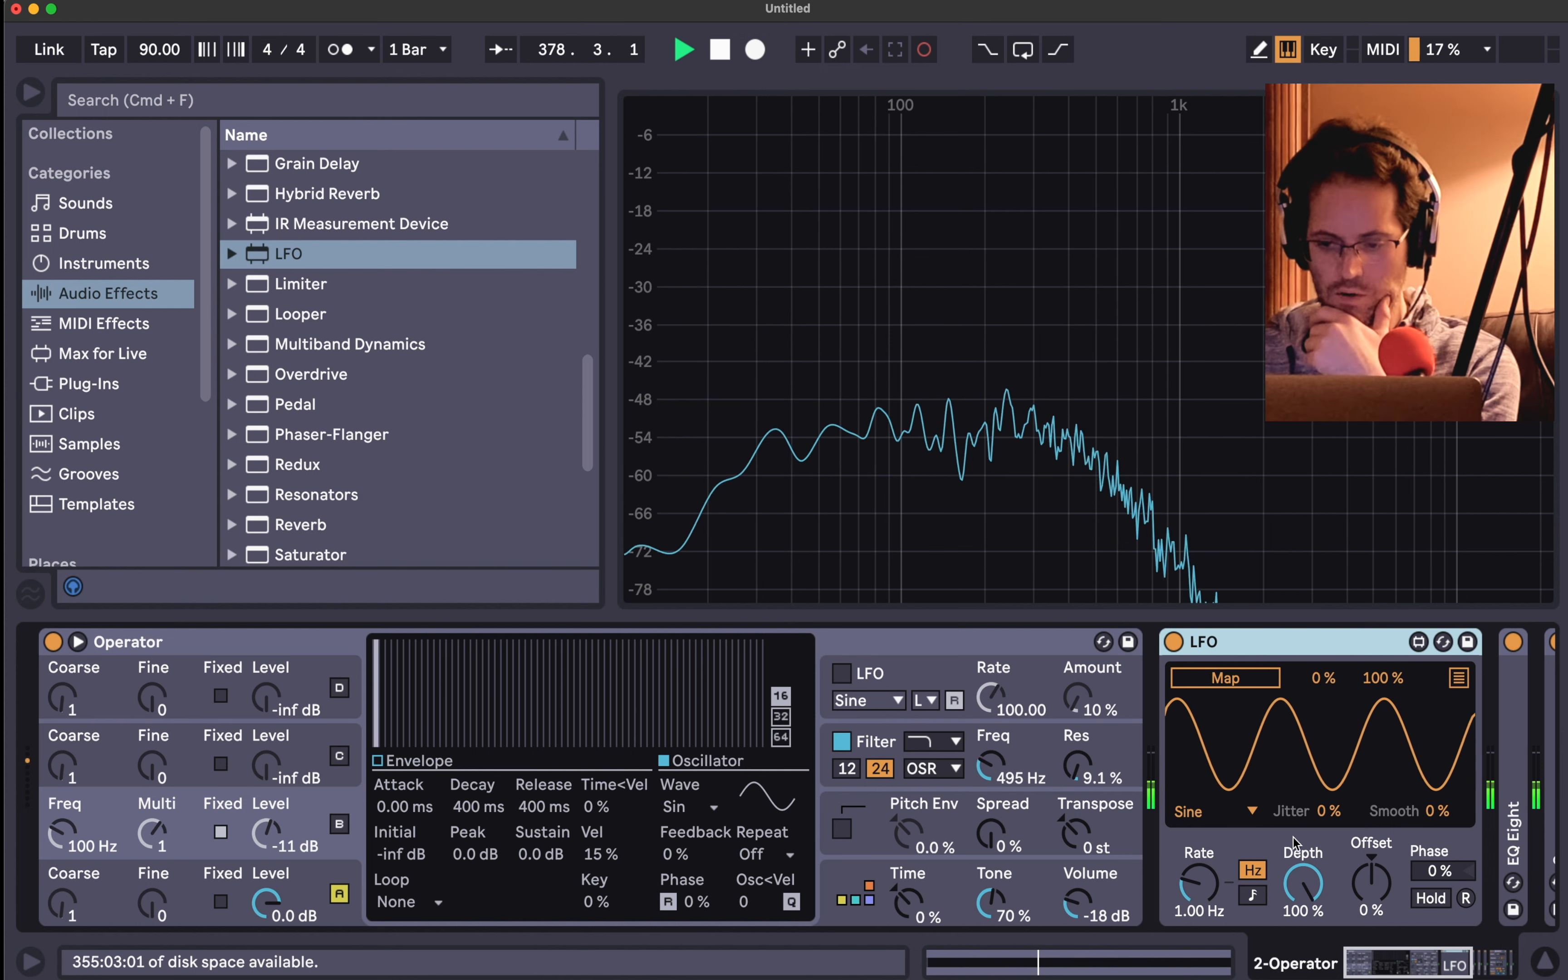
drag(1305, 880, 1305, 963)
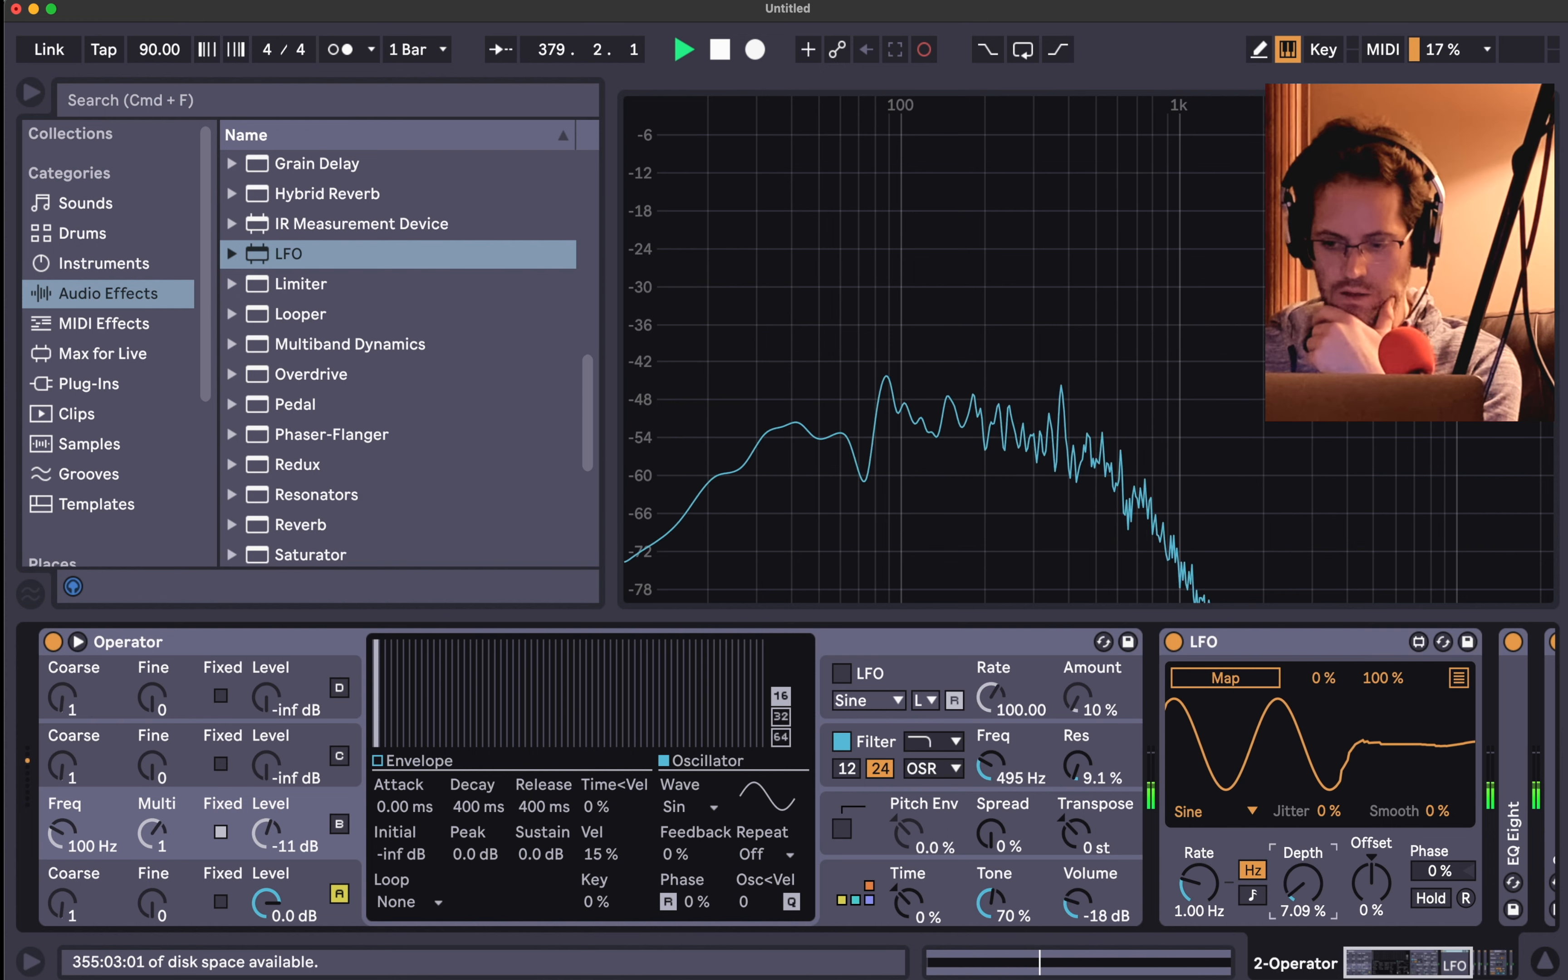
drag(1198, 883, 1198, 920)
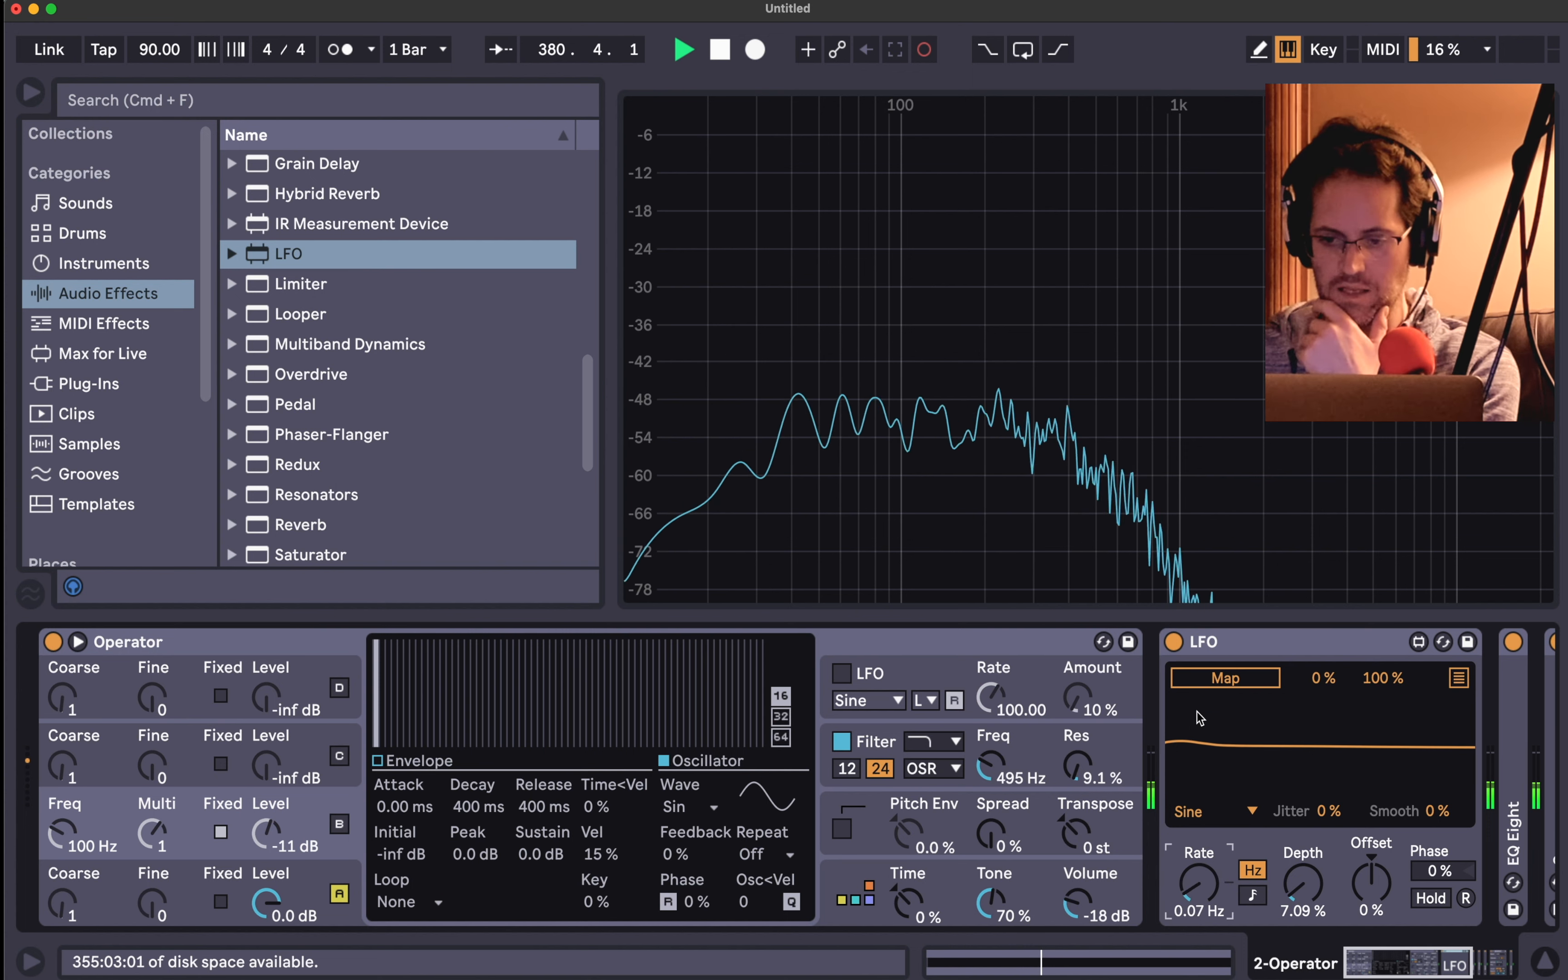
- Map the LFO to Operator's filter frequency
click(1214, 685)
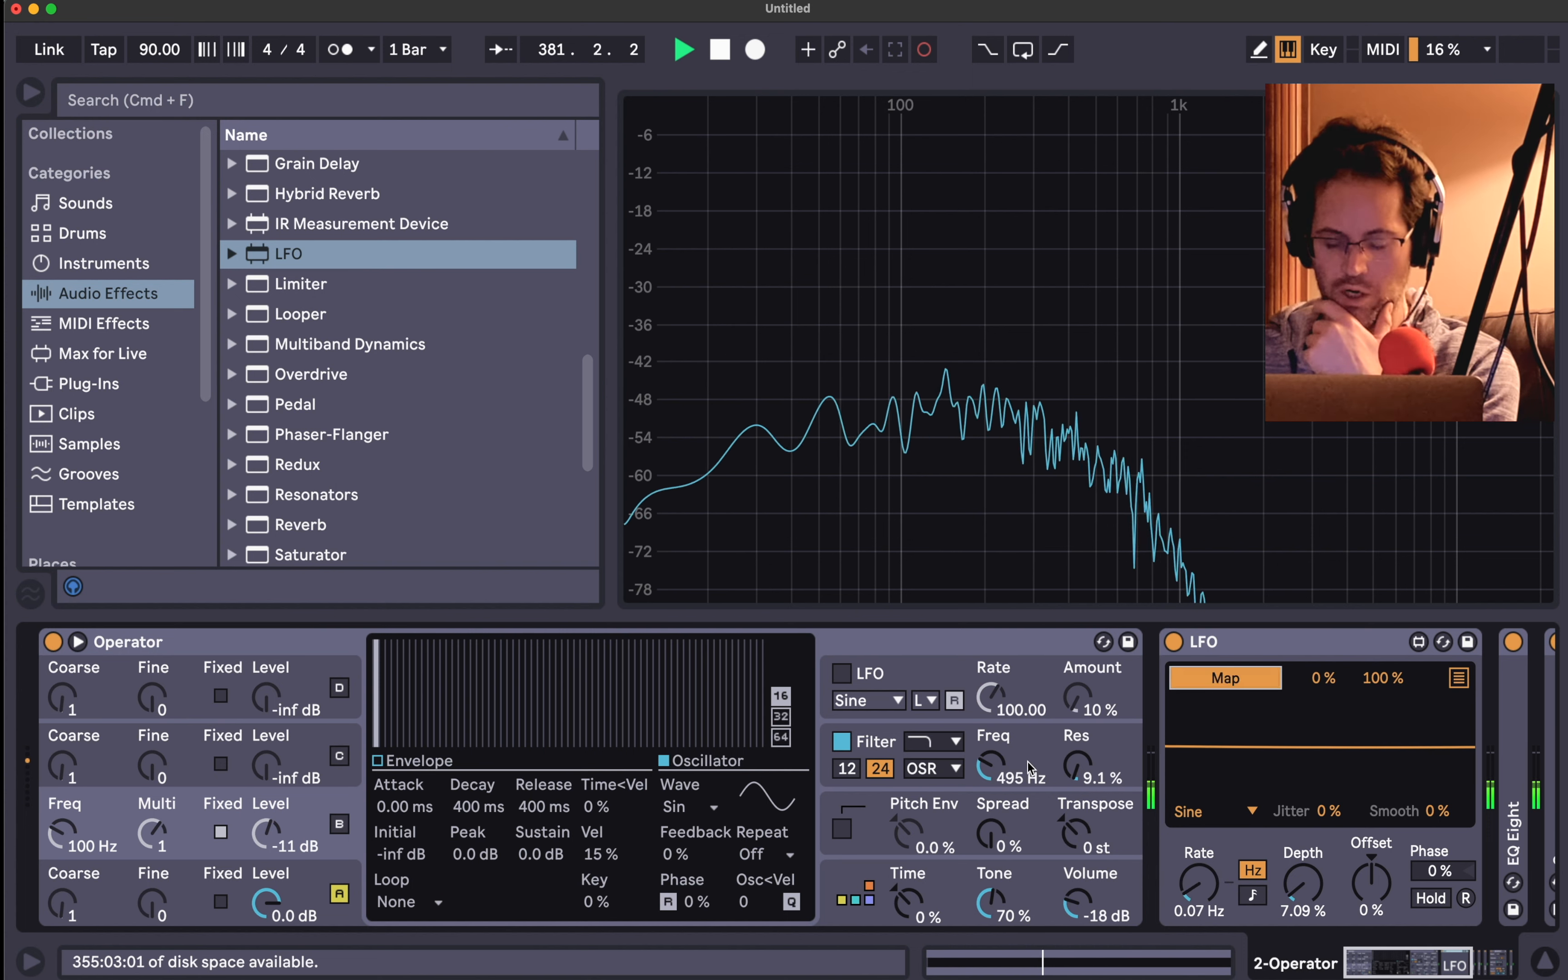
click(990, 768)
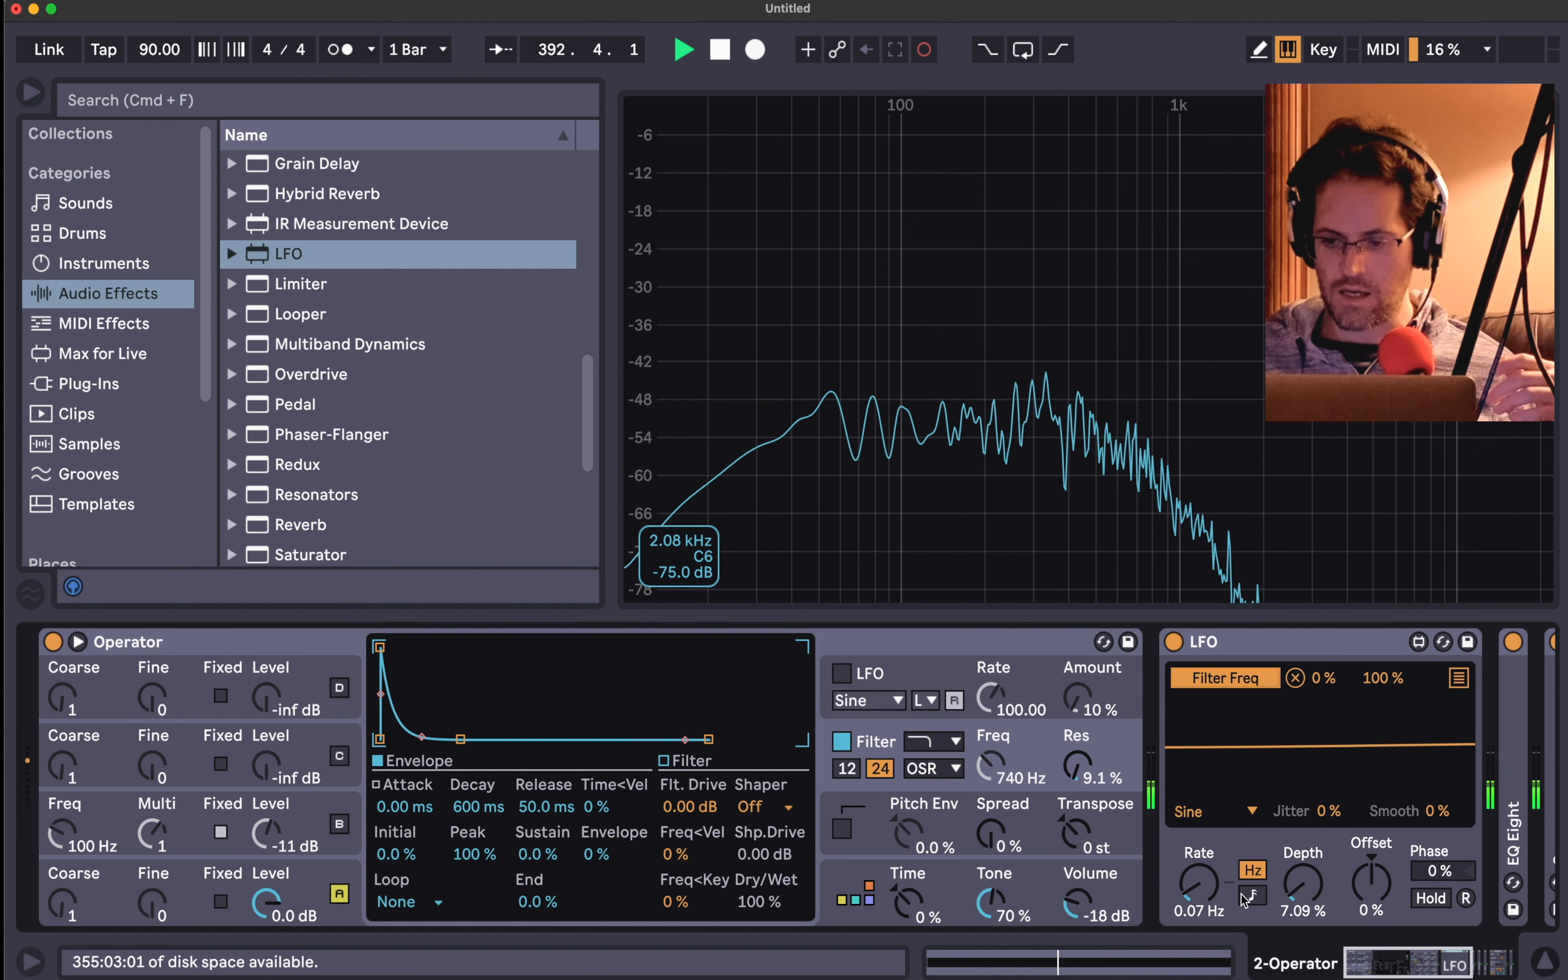
scroll(1242, 900, right, 7)
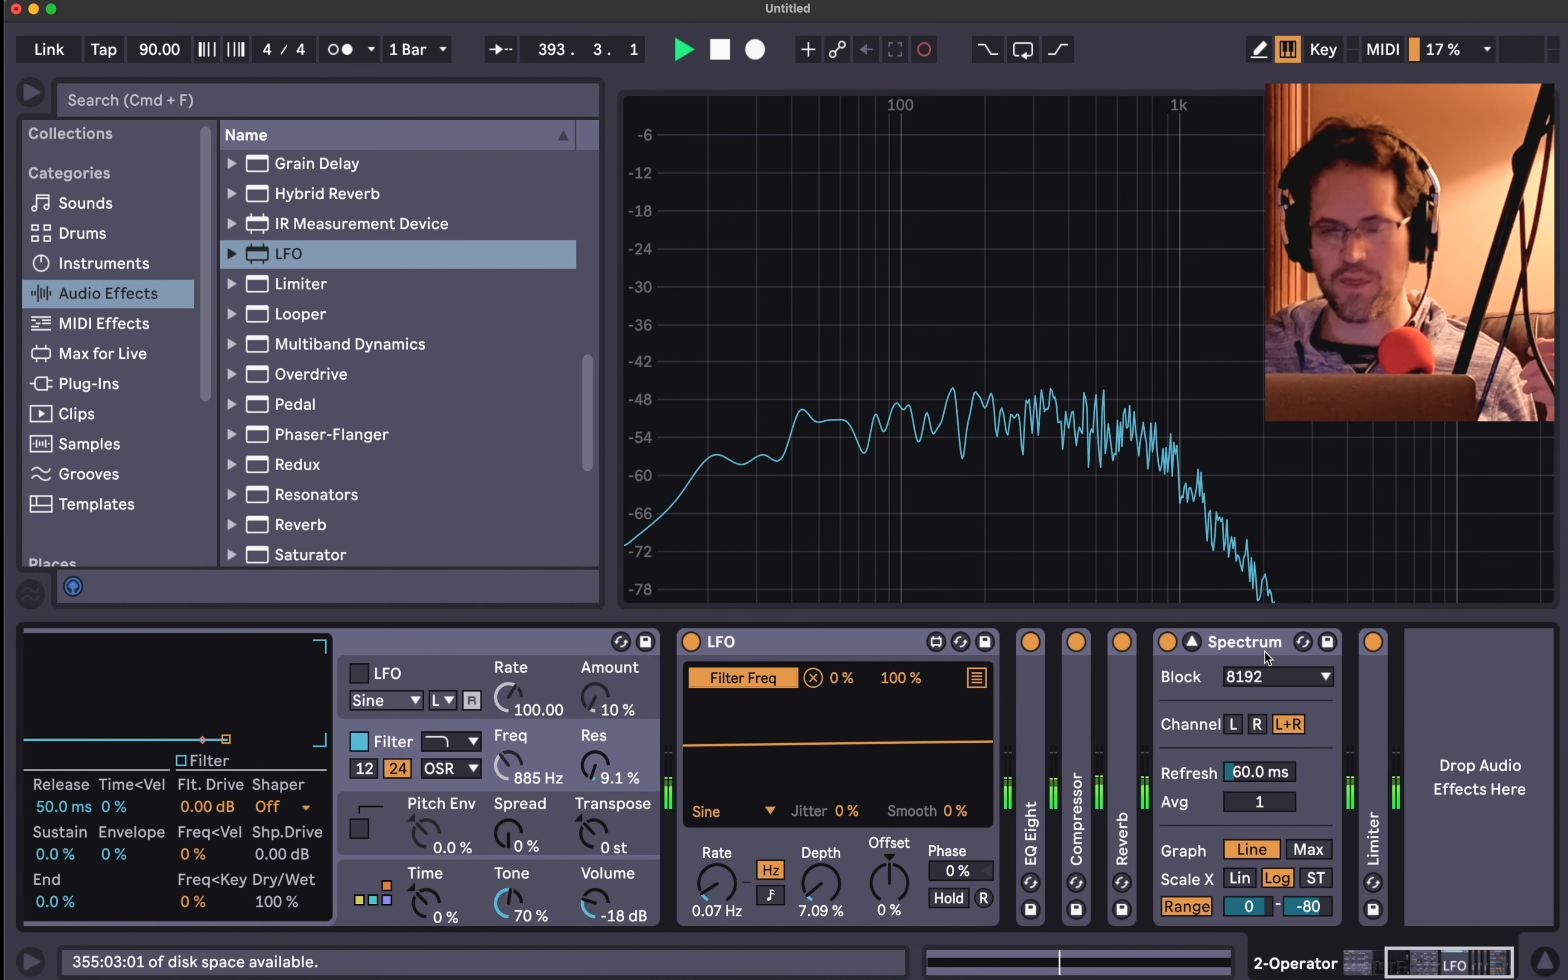
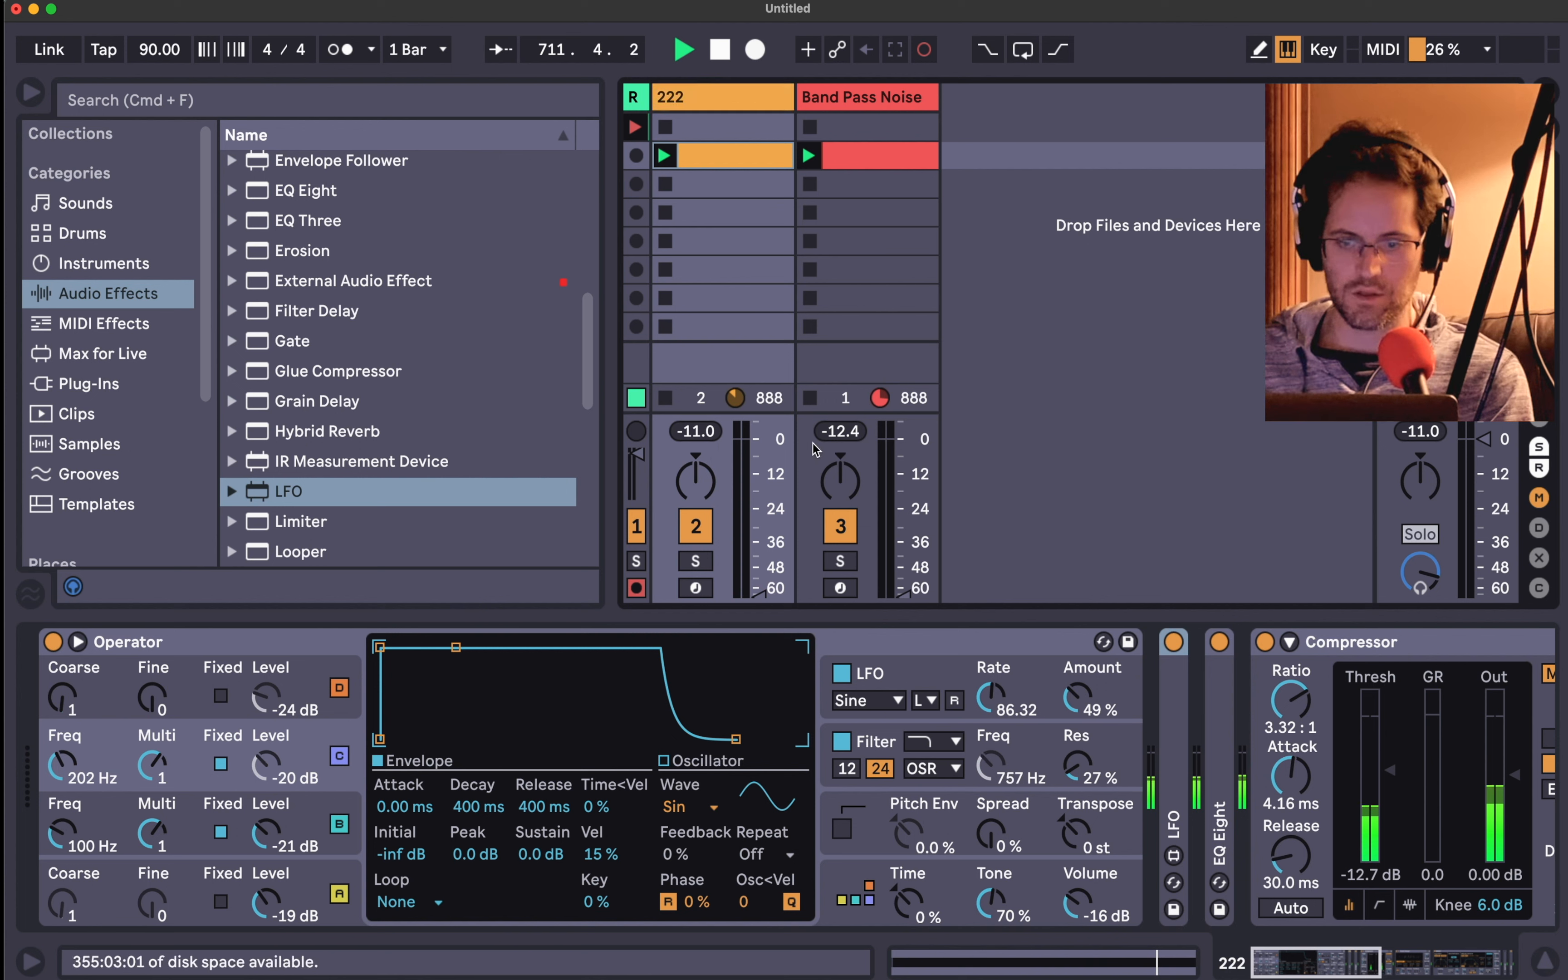
- Reset both peak readouts and raise track 222's volume to about -1 dB and Band Pass Noise's to about -12 dB
click(709, 432)
click(856, 435)
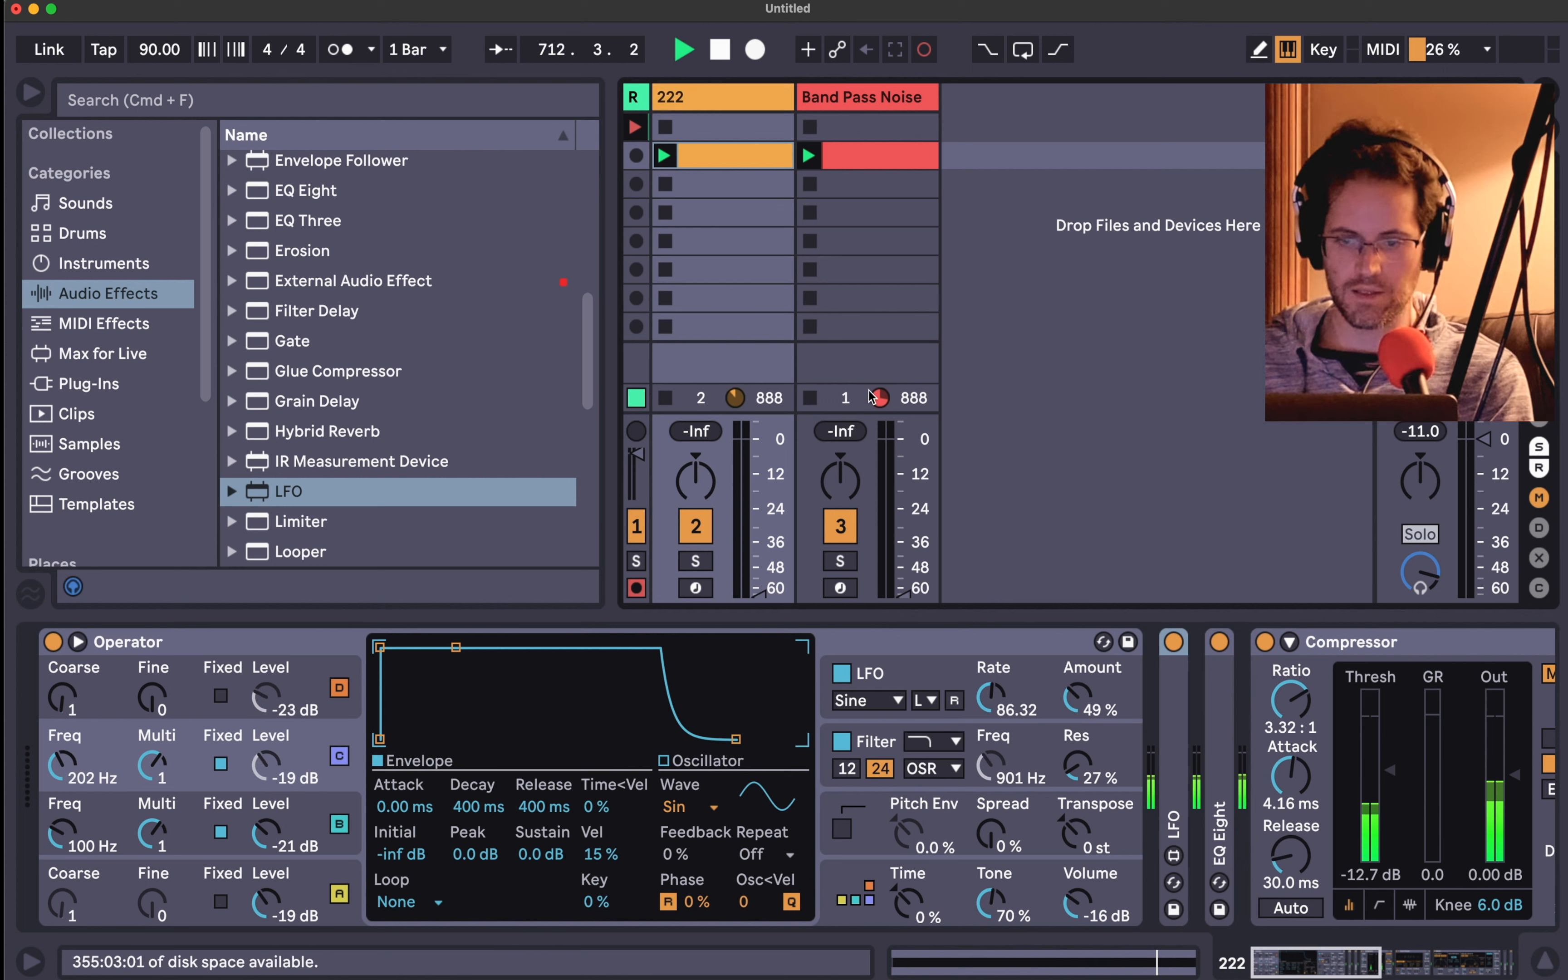
drag(761, 594, 760, 443)
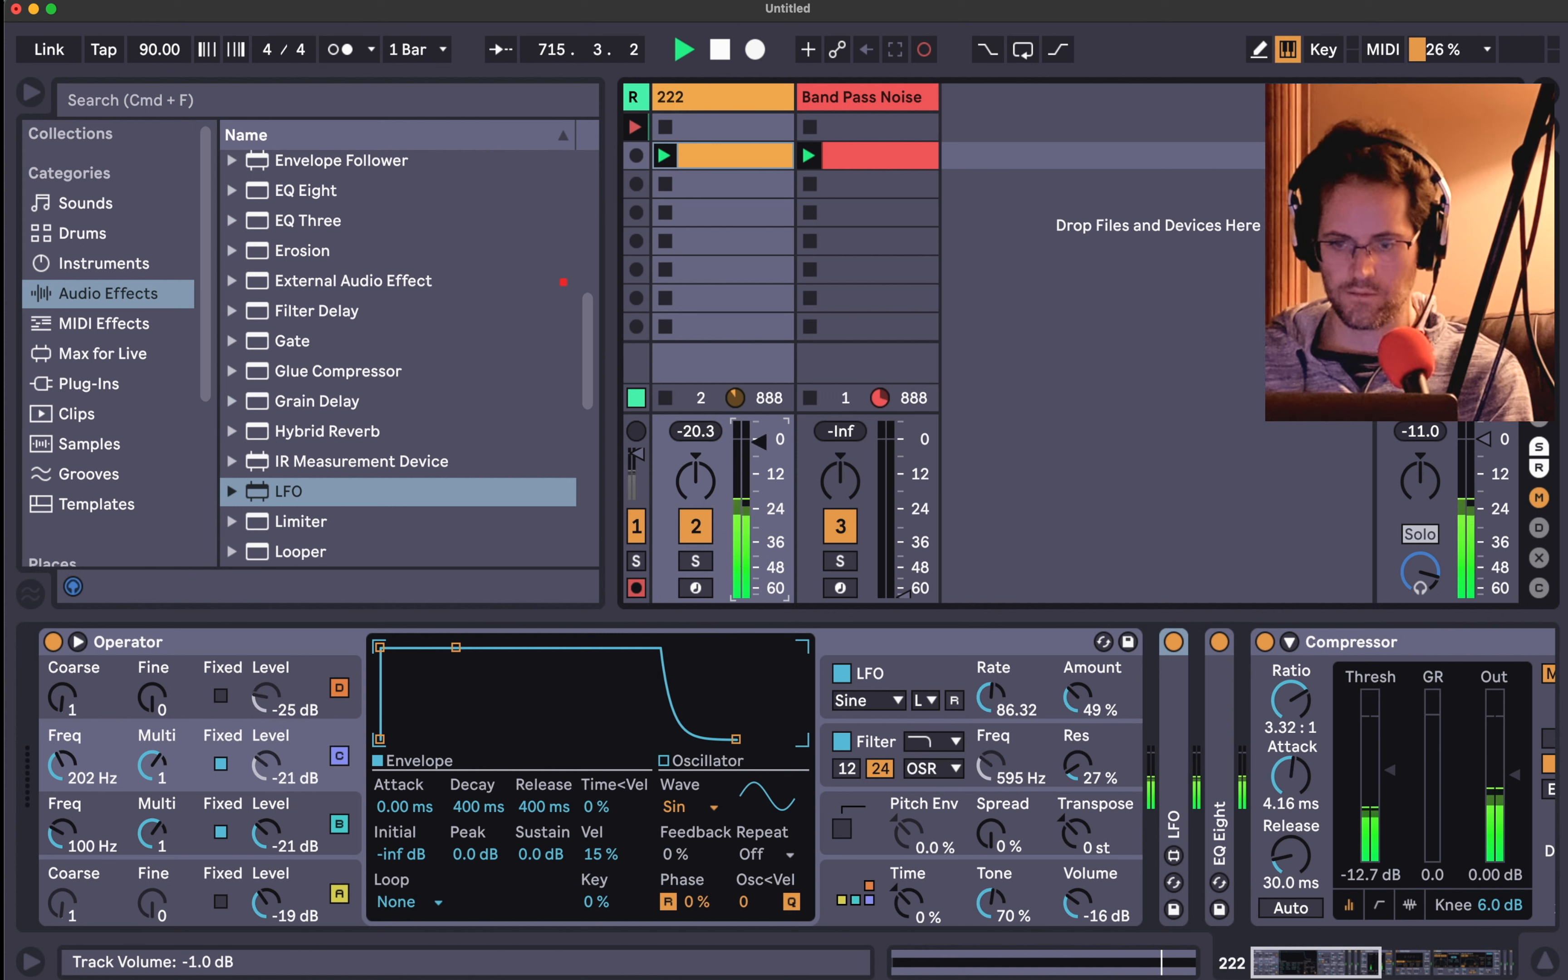
drag(902, 591, 904, 479)
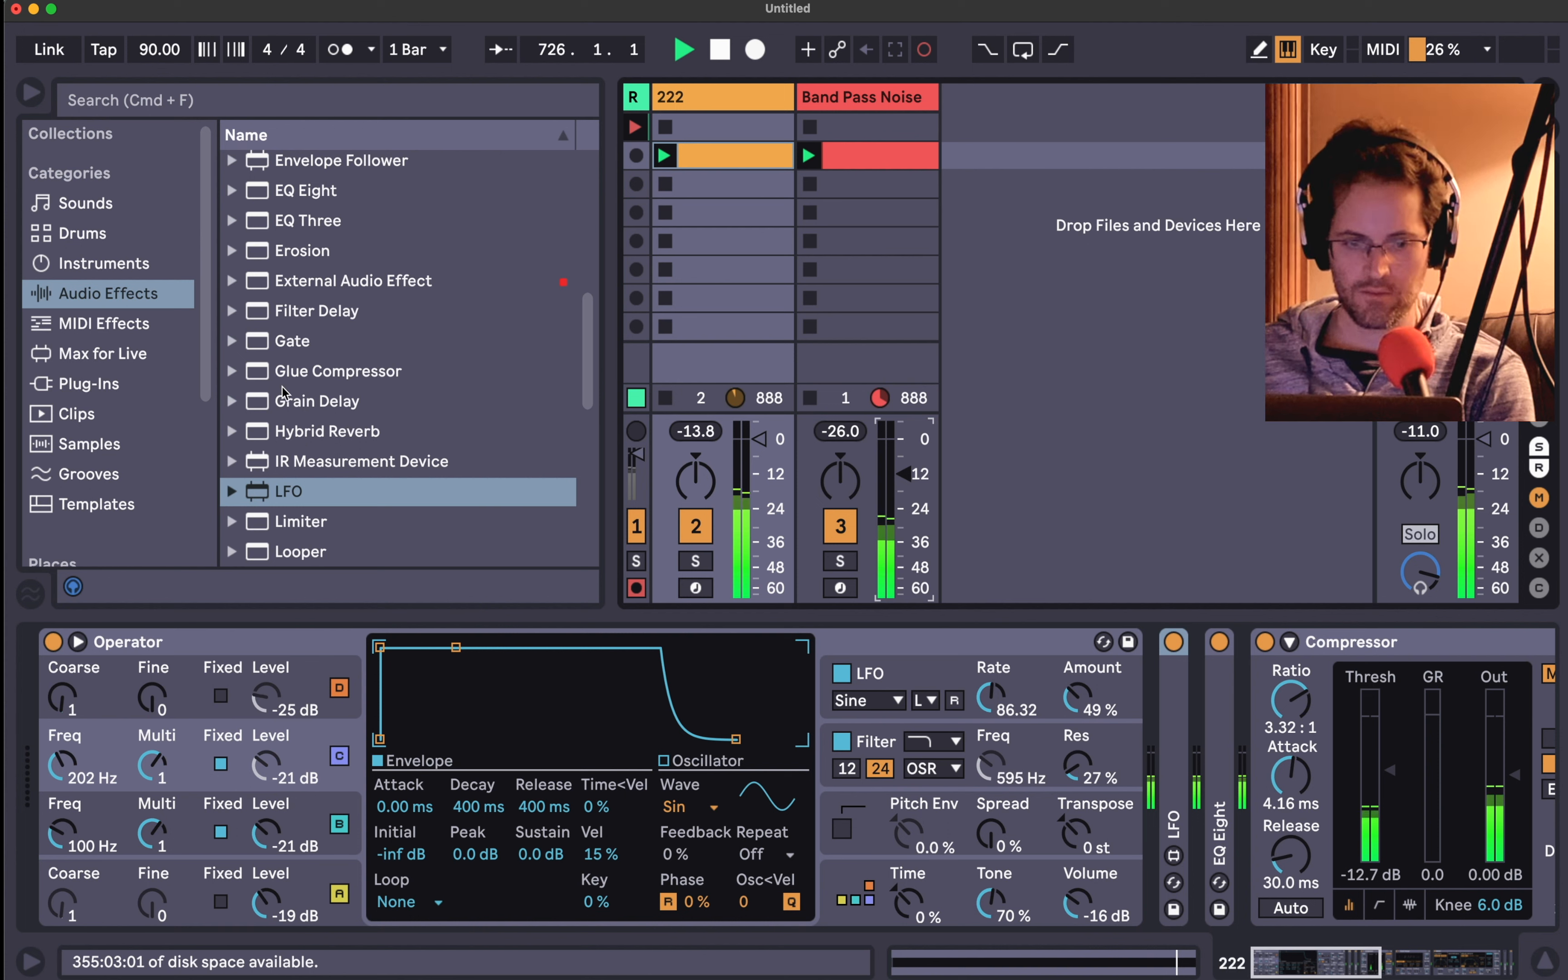
- Audition samples in the Singing Bowls folder and place the 04 Bowl 1 sample as a clip on a new audio track
scroll(112, 363, down, 5)
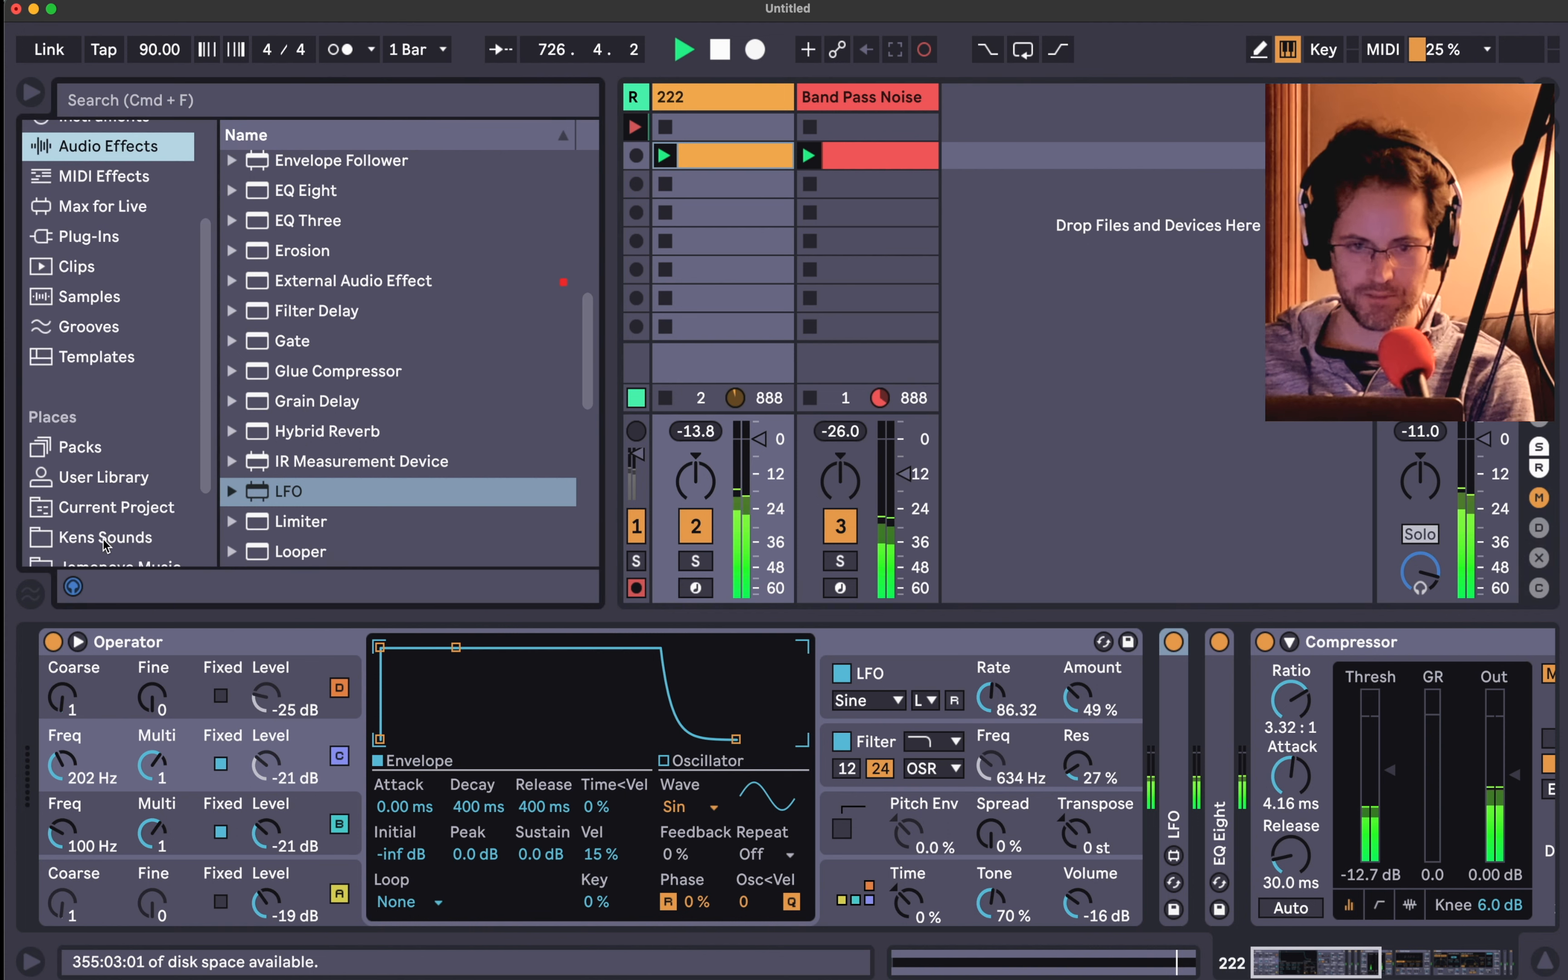
click(106, 540)
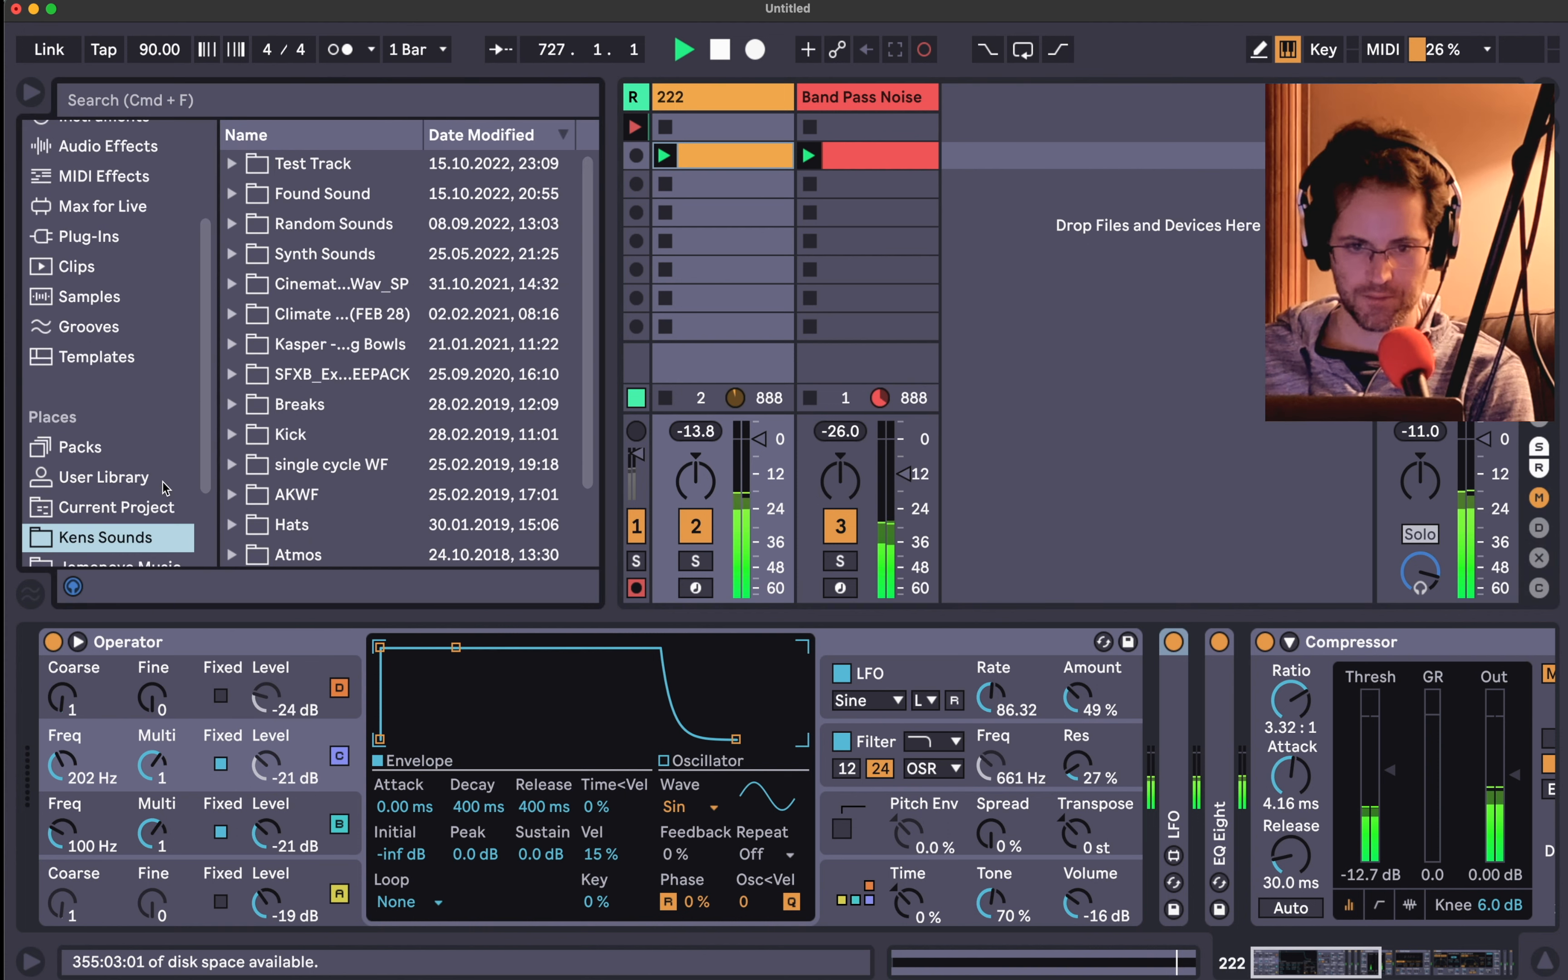
click(324, 345)
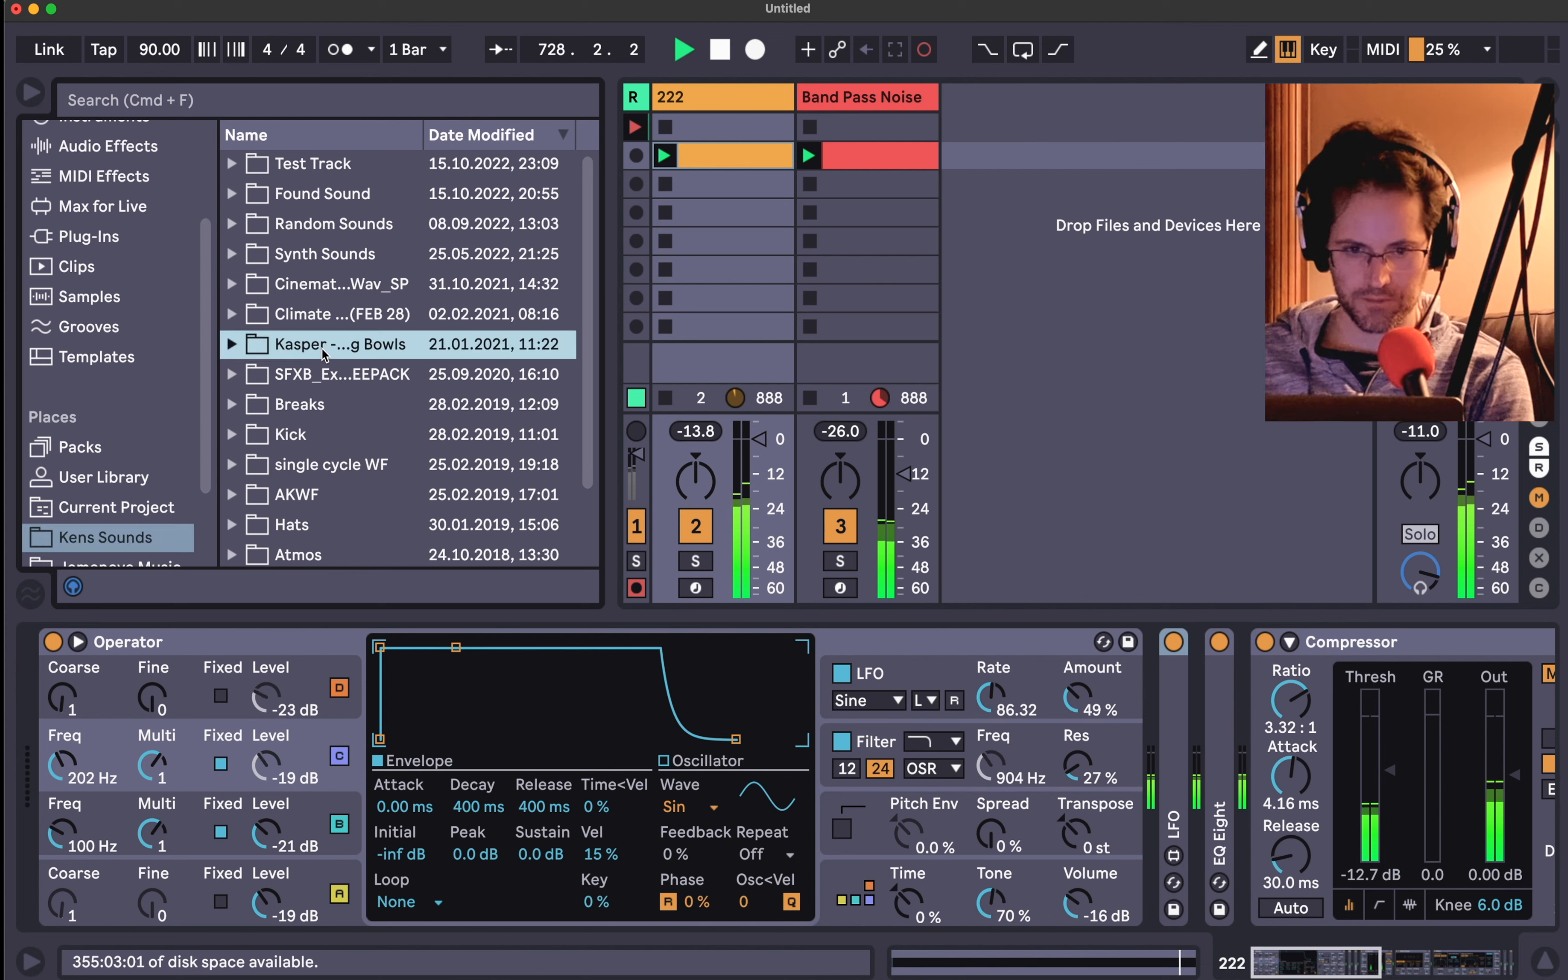
click(232, 346)
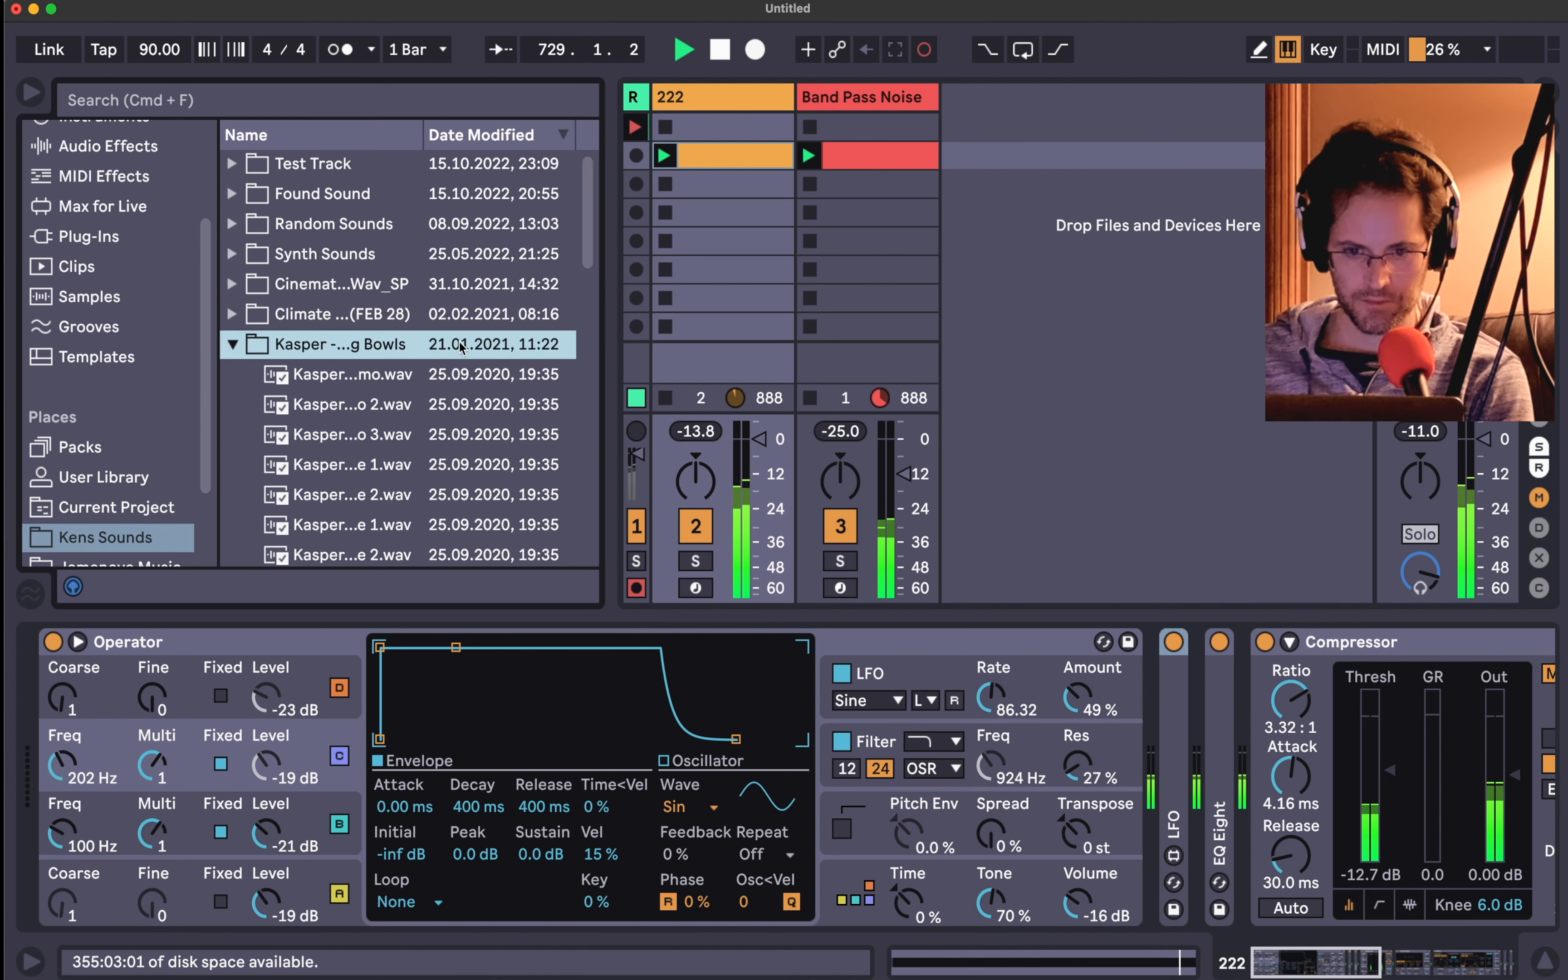
scroll(462, 348, down, 2)
click(414, 363)
click(358, 390)
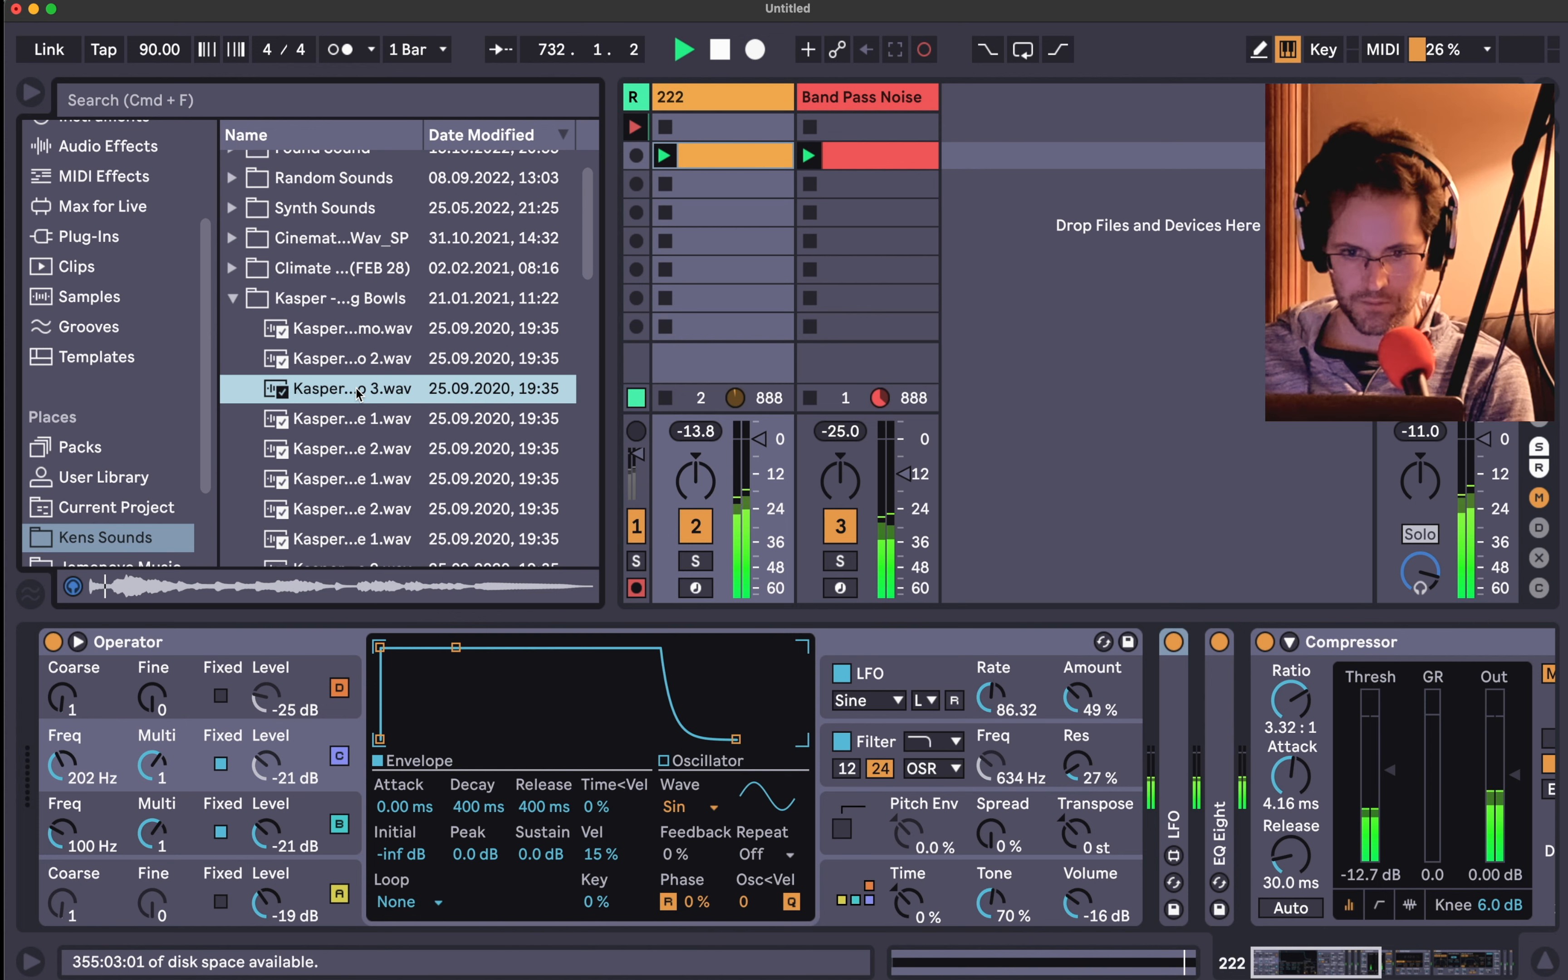
click(353, 420)
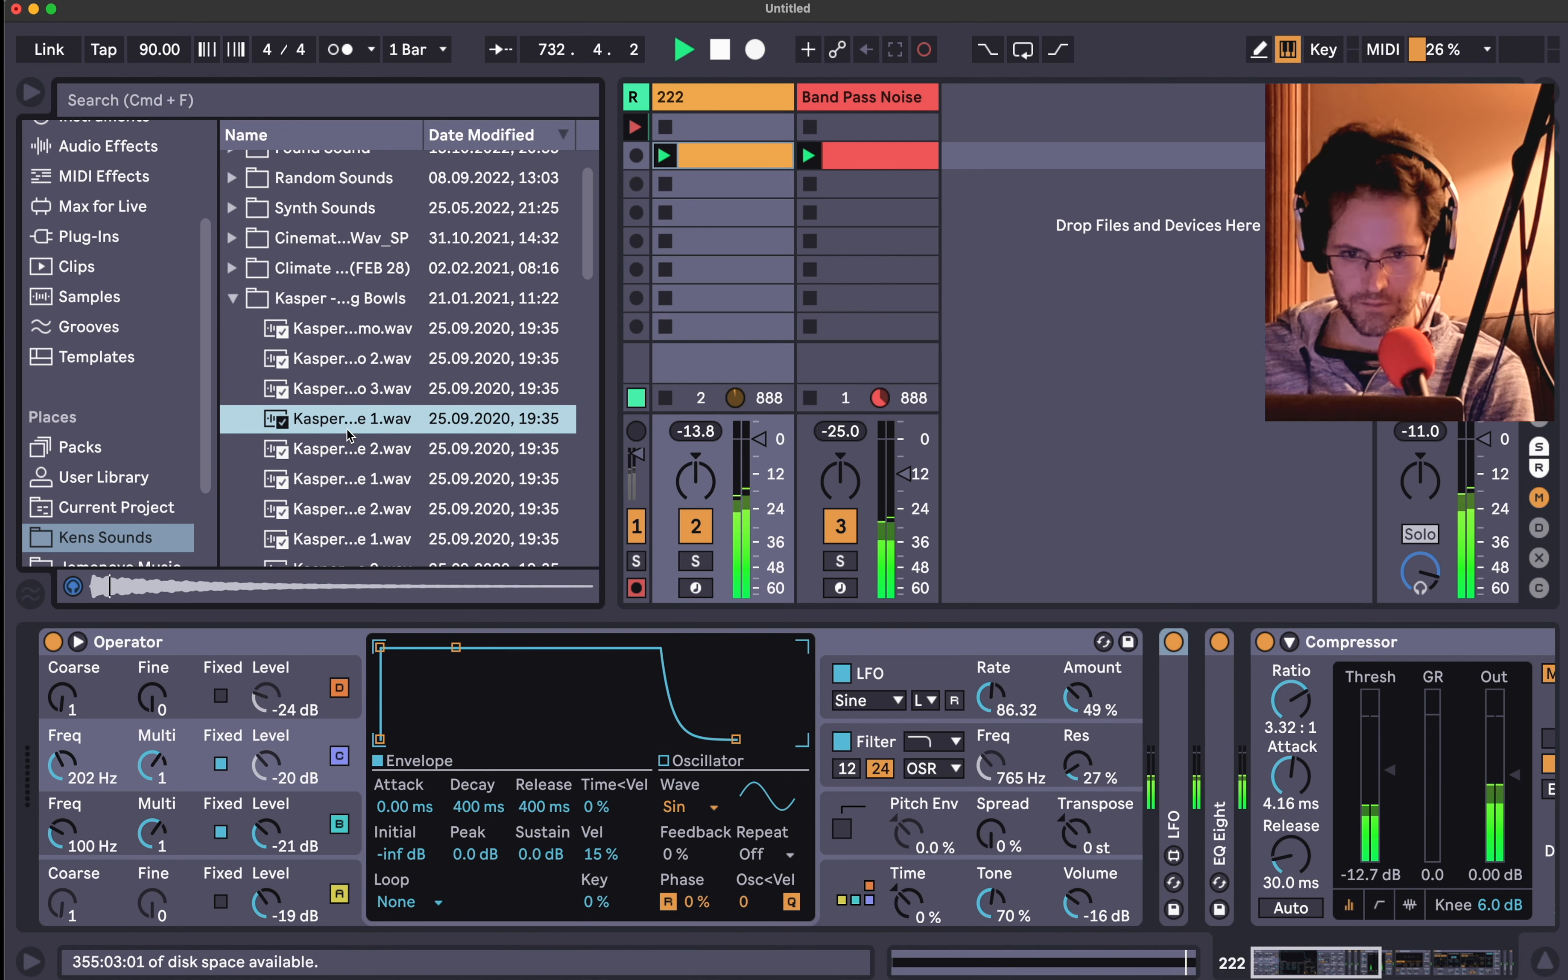
drag(349, 431, 973, 172)
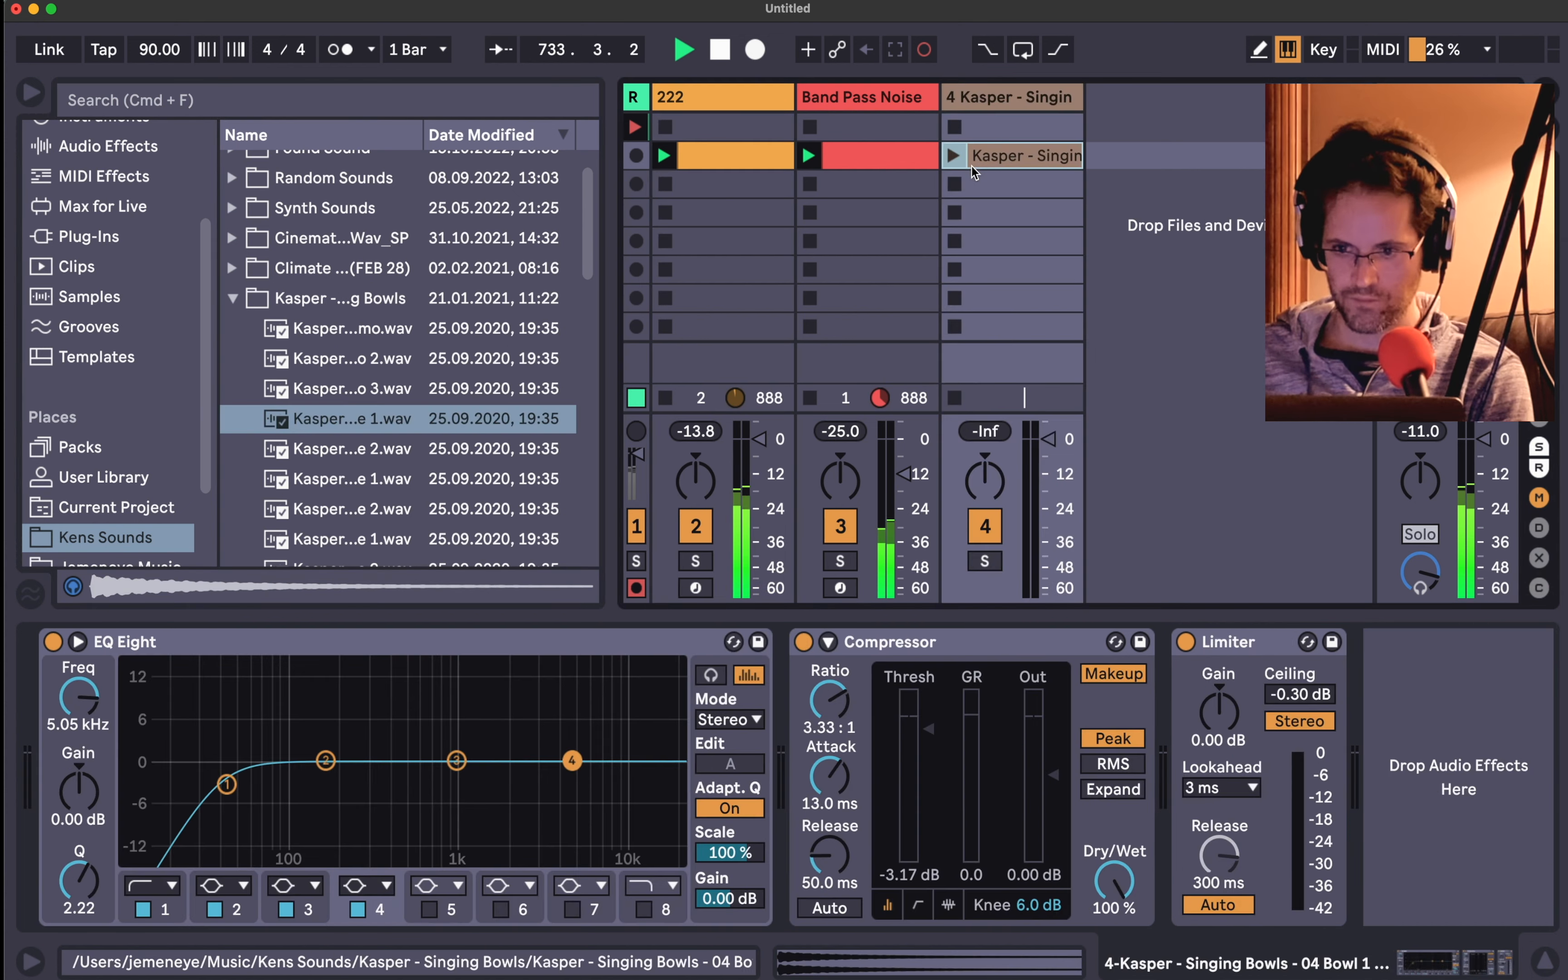
click(973, 171)
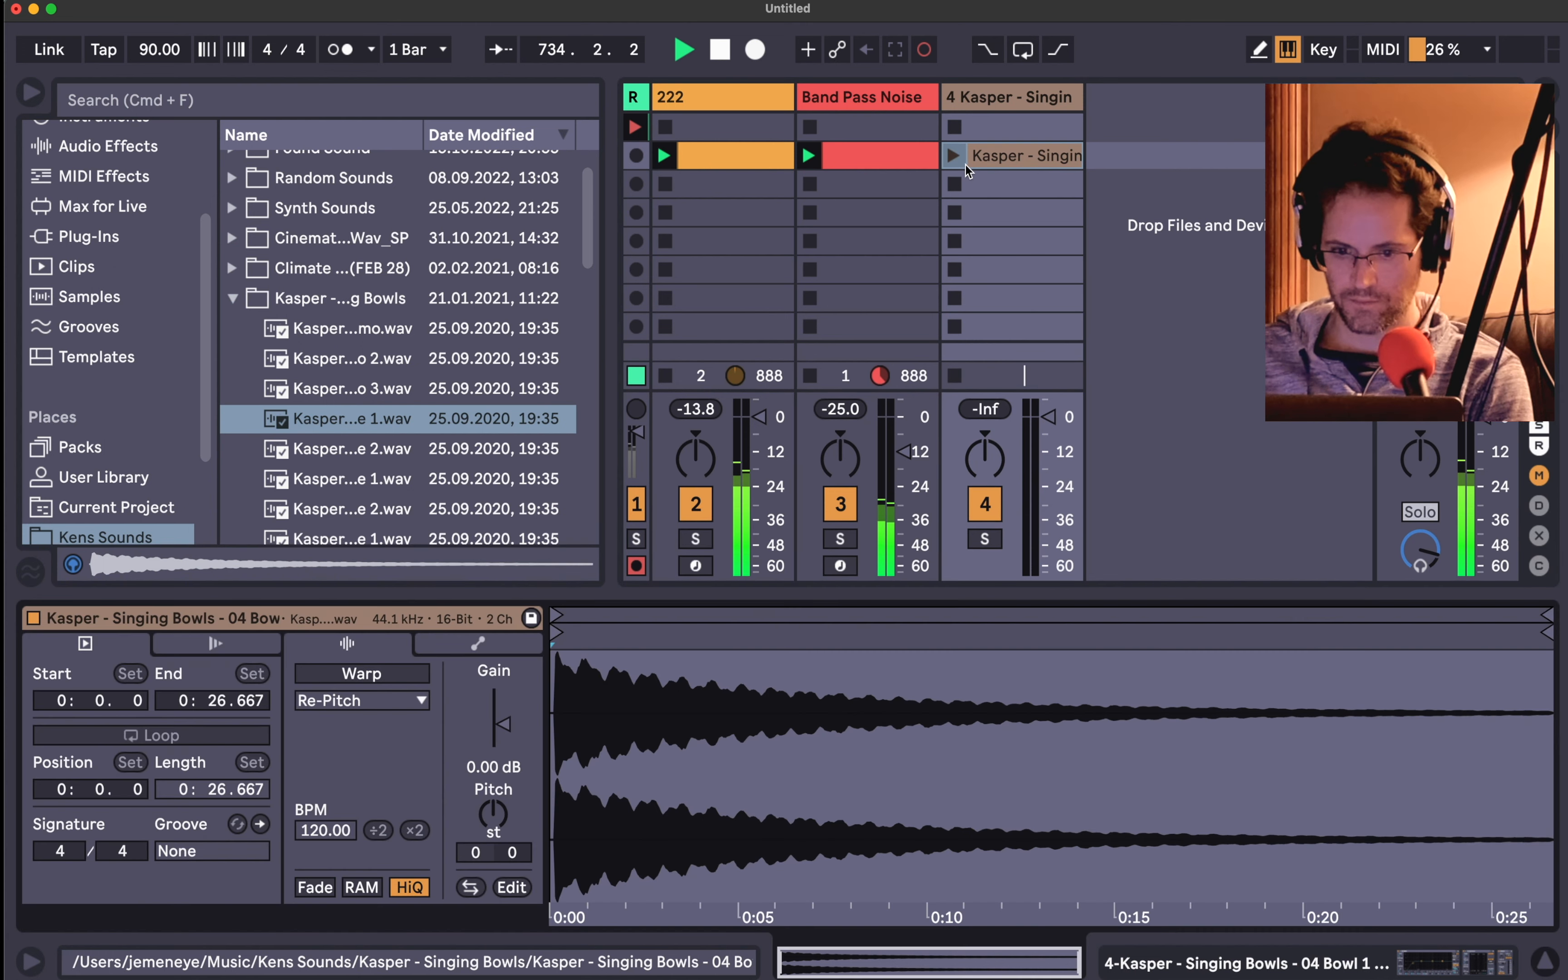
- Add a MIDI track beside the bowl clip, insert a Sampler on it, and load the 04 Bowl 1 sample
double_click(1135, 147)
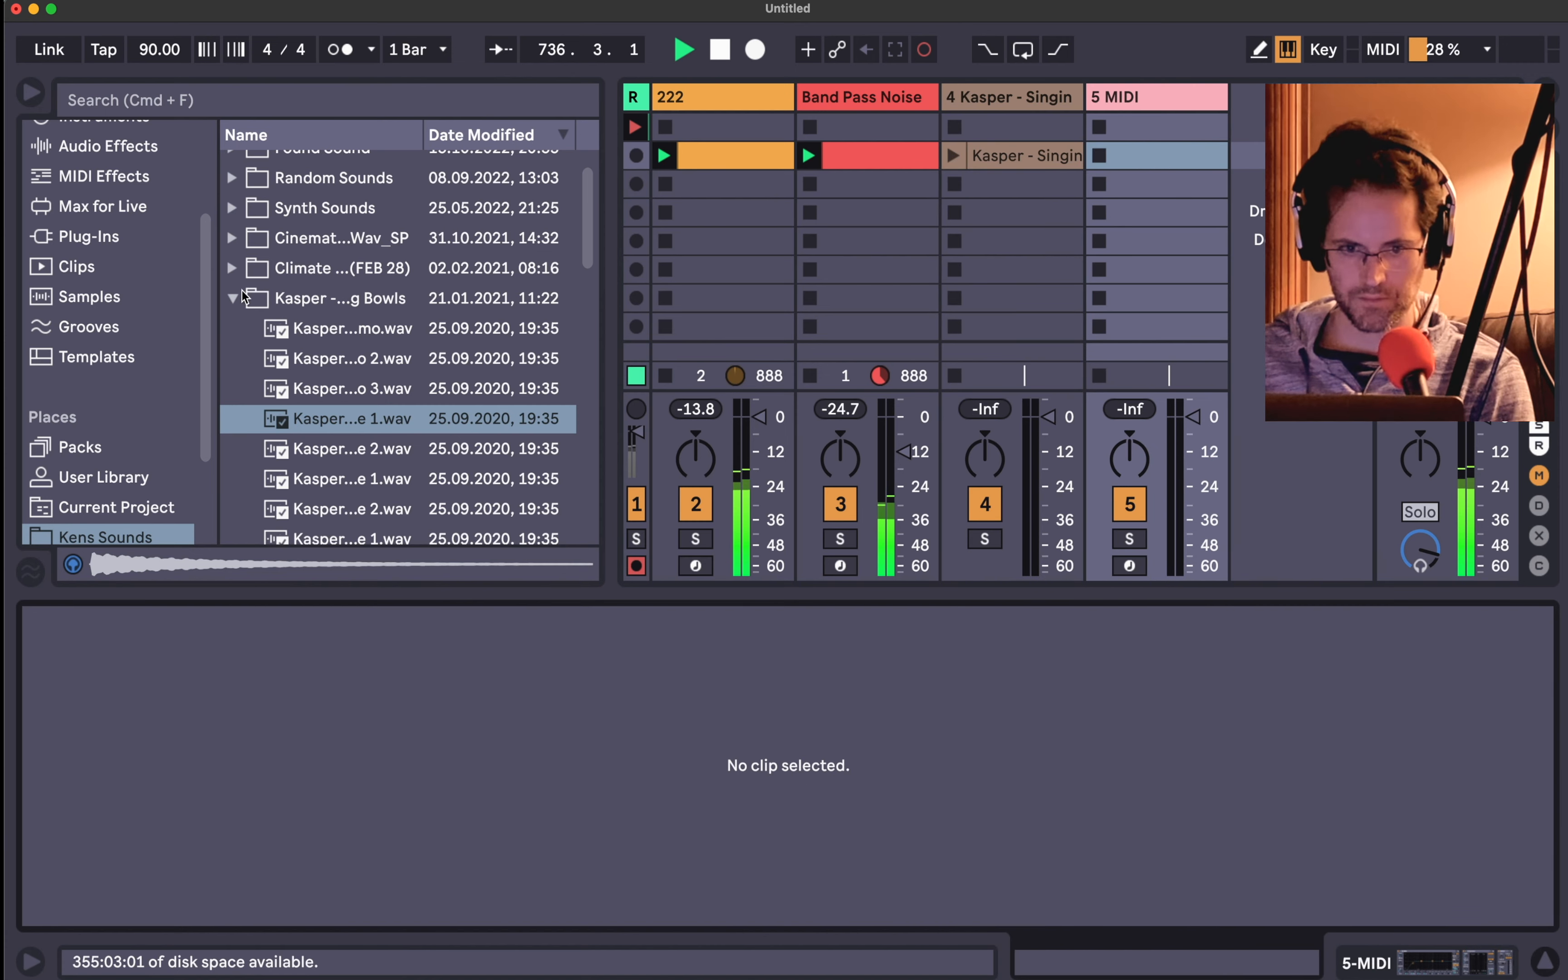
click(232, 298)
scroll(235, 298, up, 1)
scroll(120, 237, up, 3)
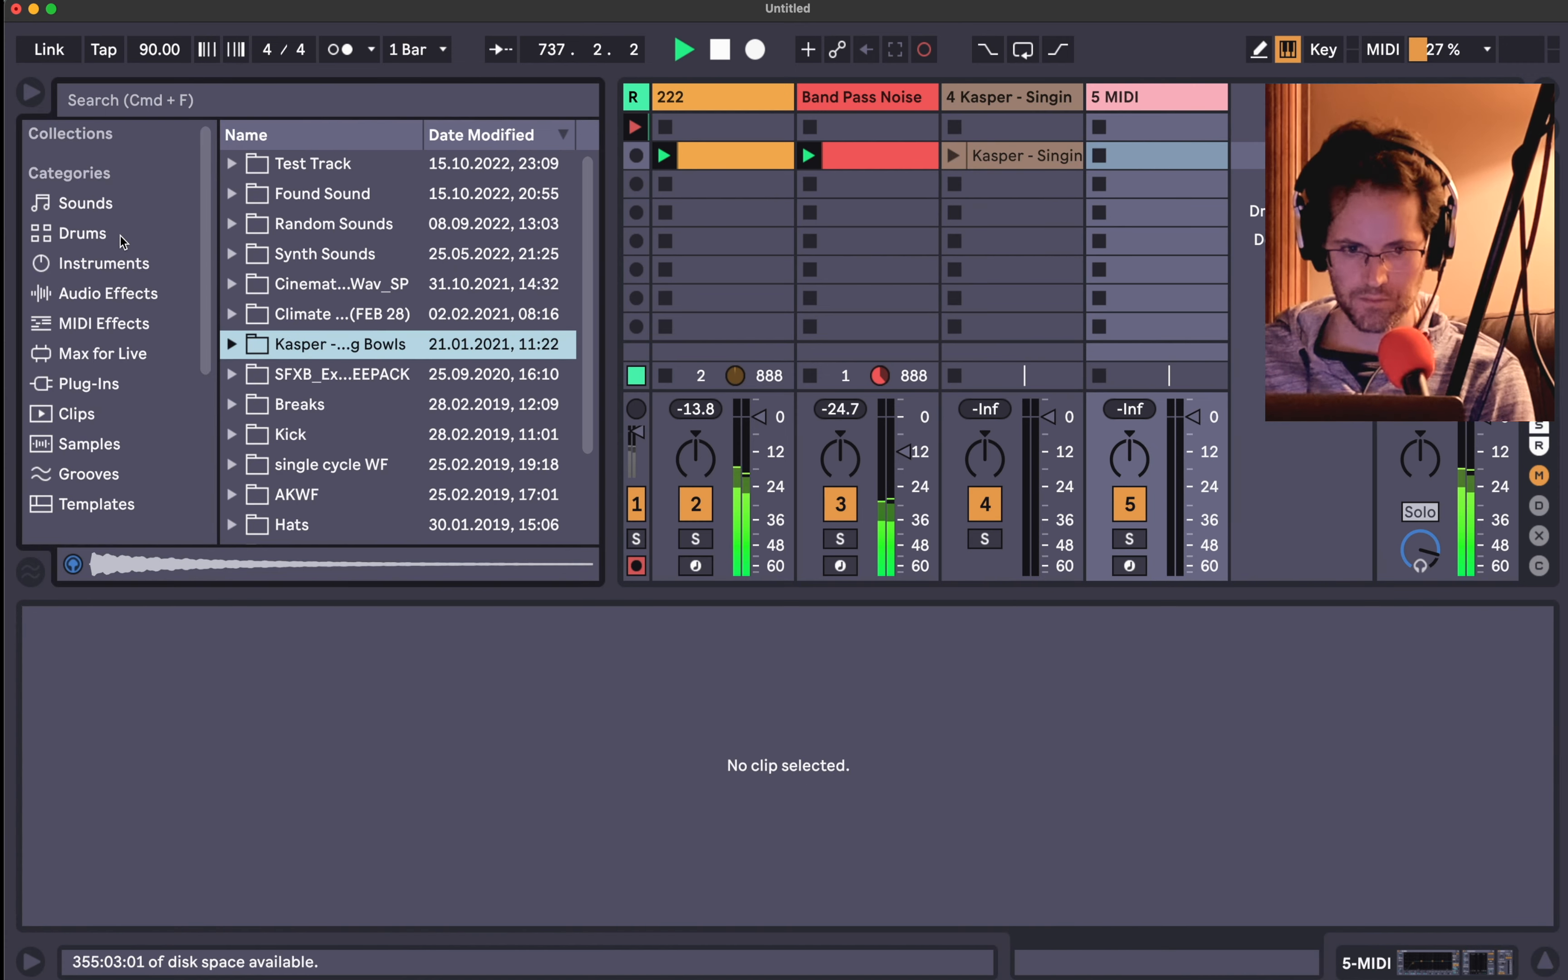
click(109, 259)
scroll(294, 404, down, 1)
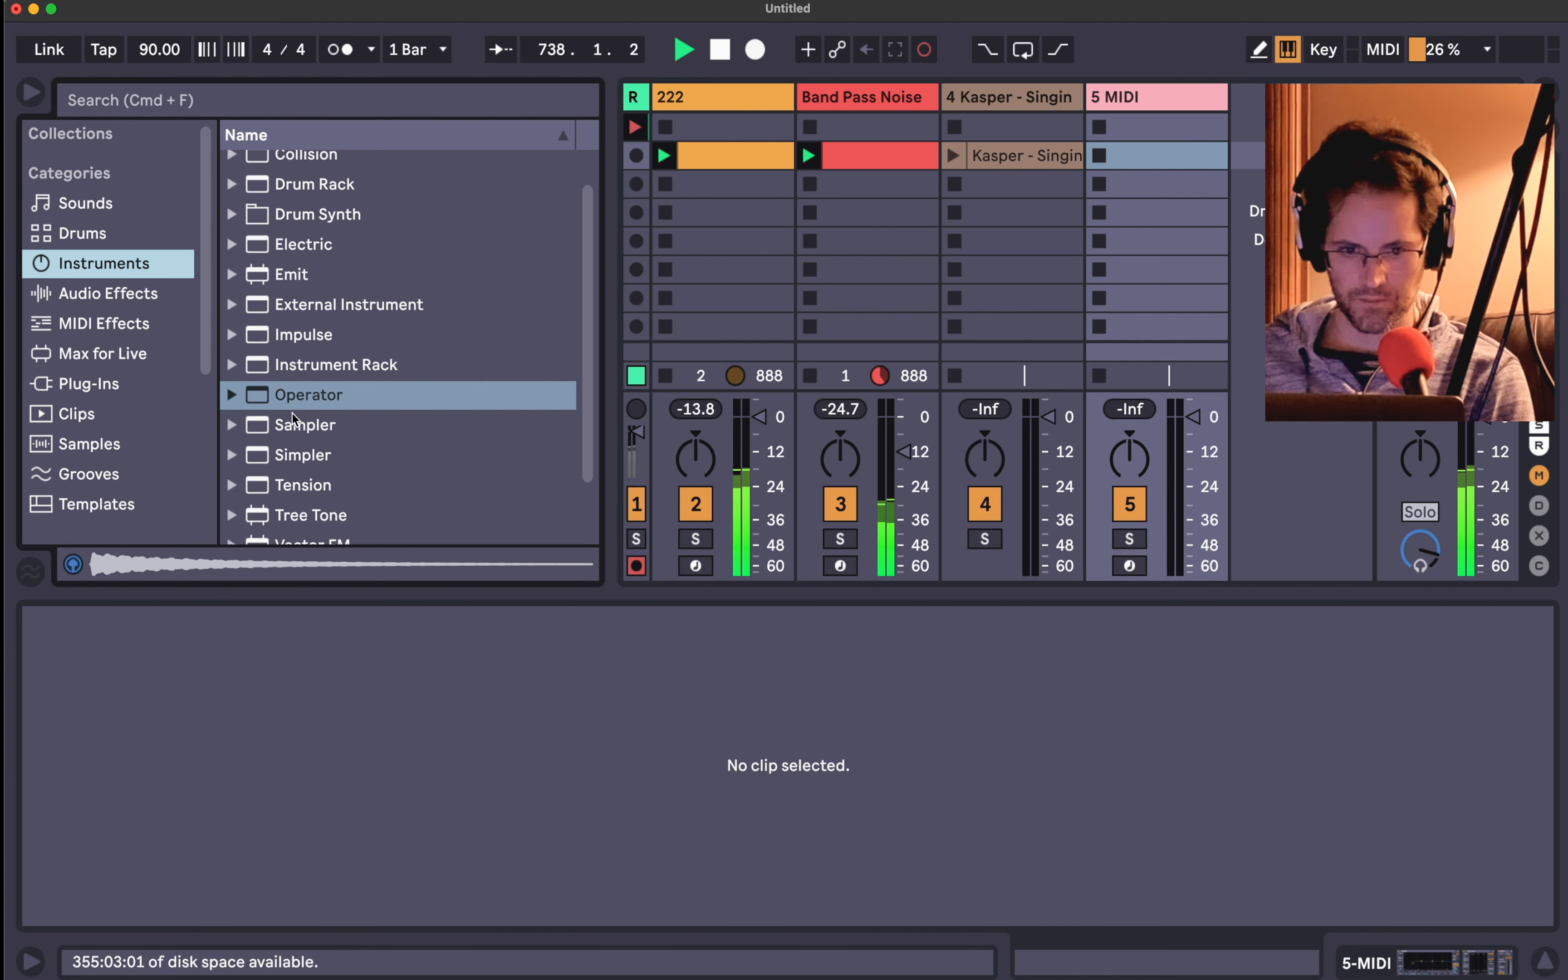
drag(293, 413, 781, 765)
- Delete the audio track holding the singing bowl clip and arm the Sampler track for recording
click(1030, 98)
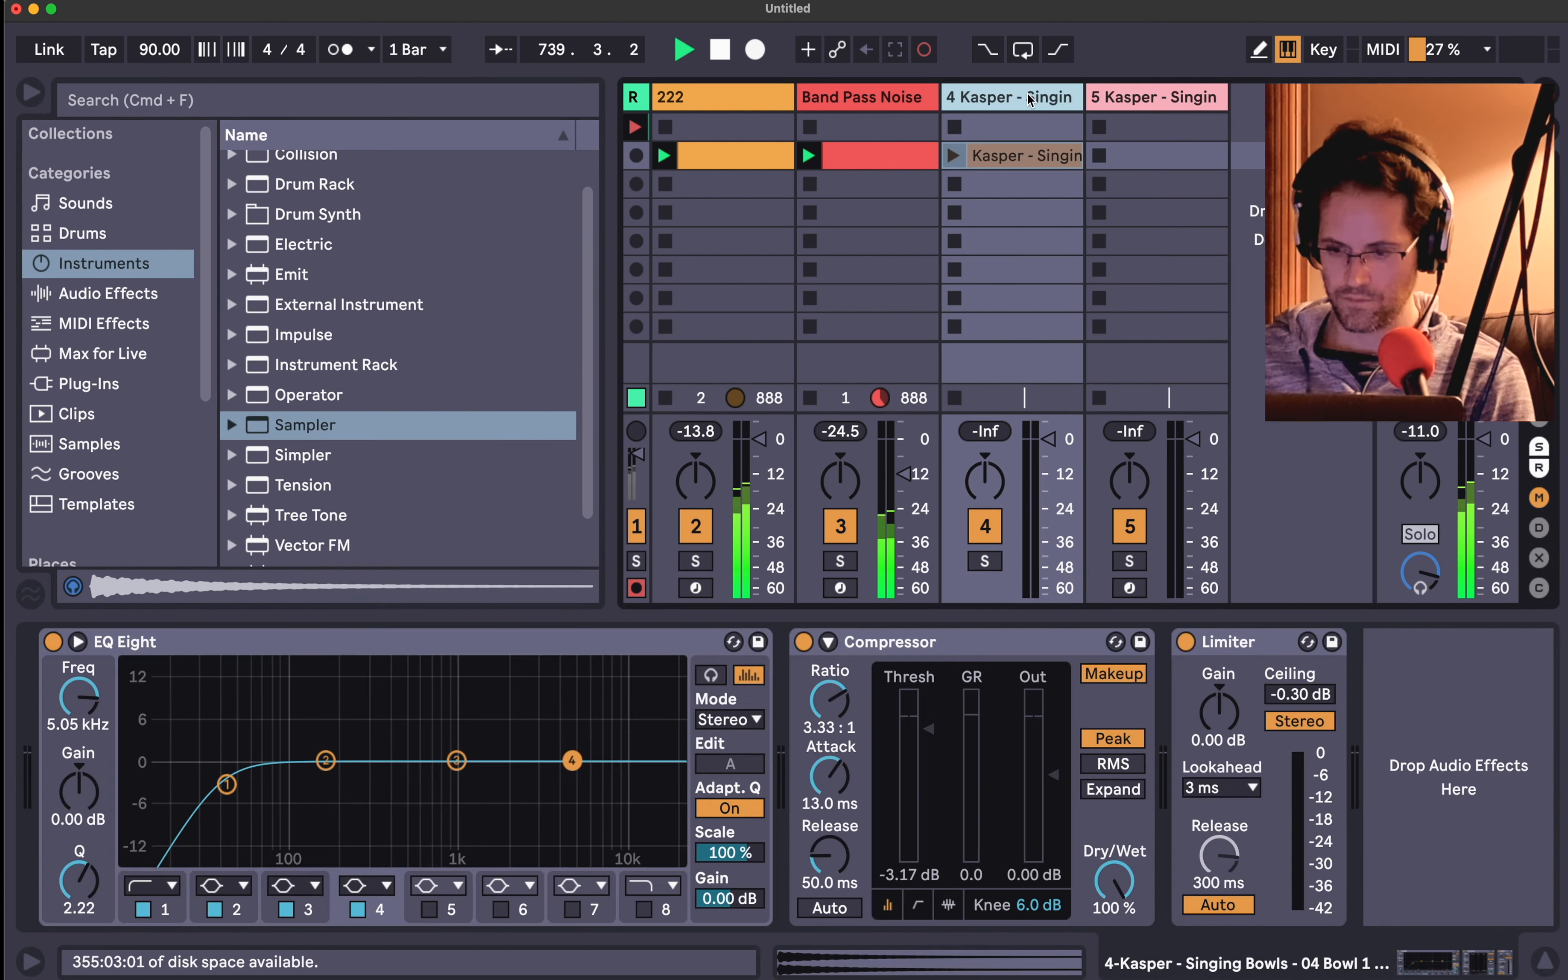
key(Delete)
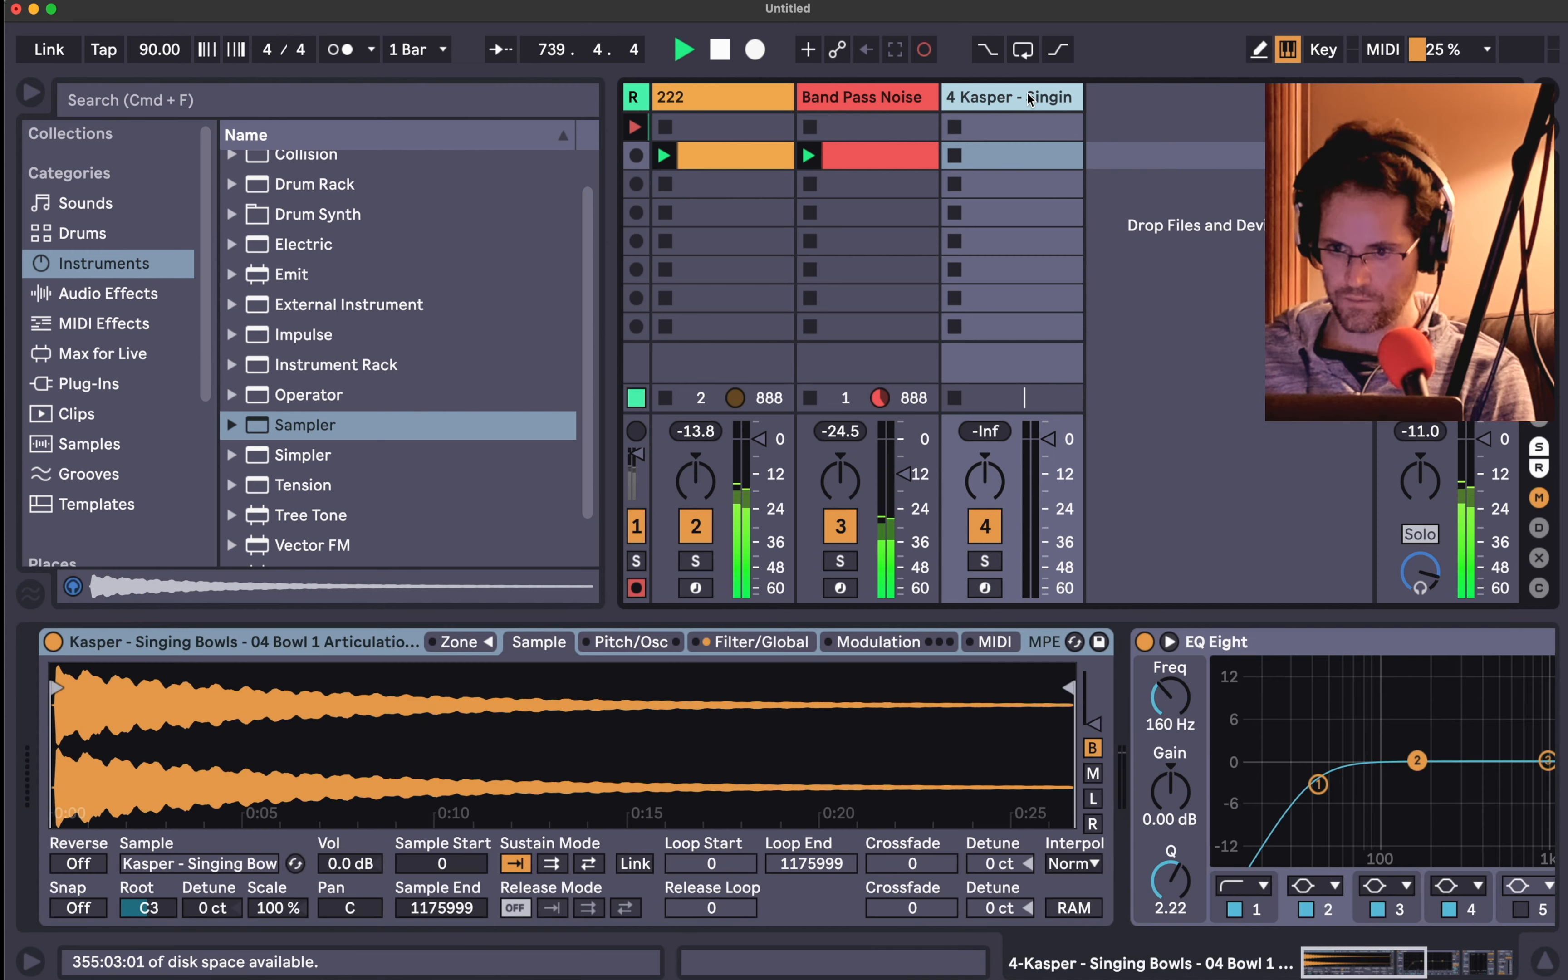
click(985, 587)
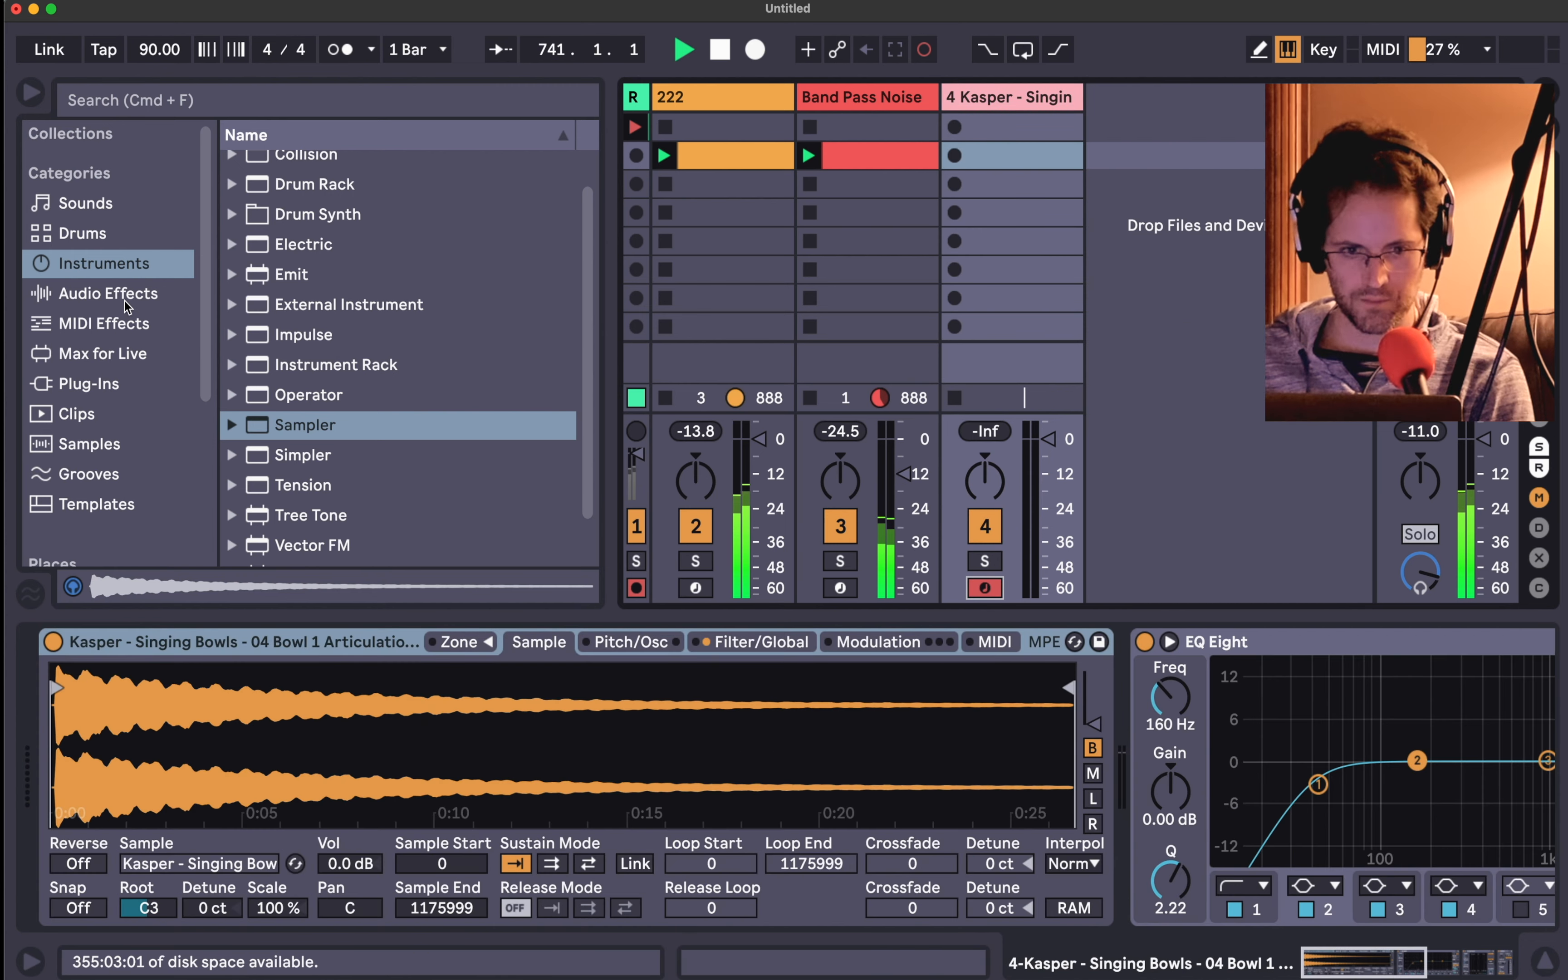
- Insert a Pitch MIDI effect in front of the Sampler
click(84, 318)
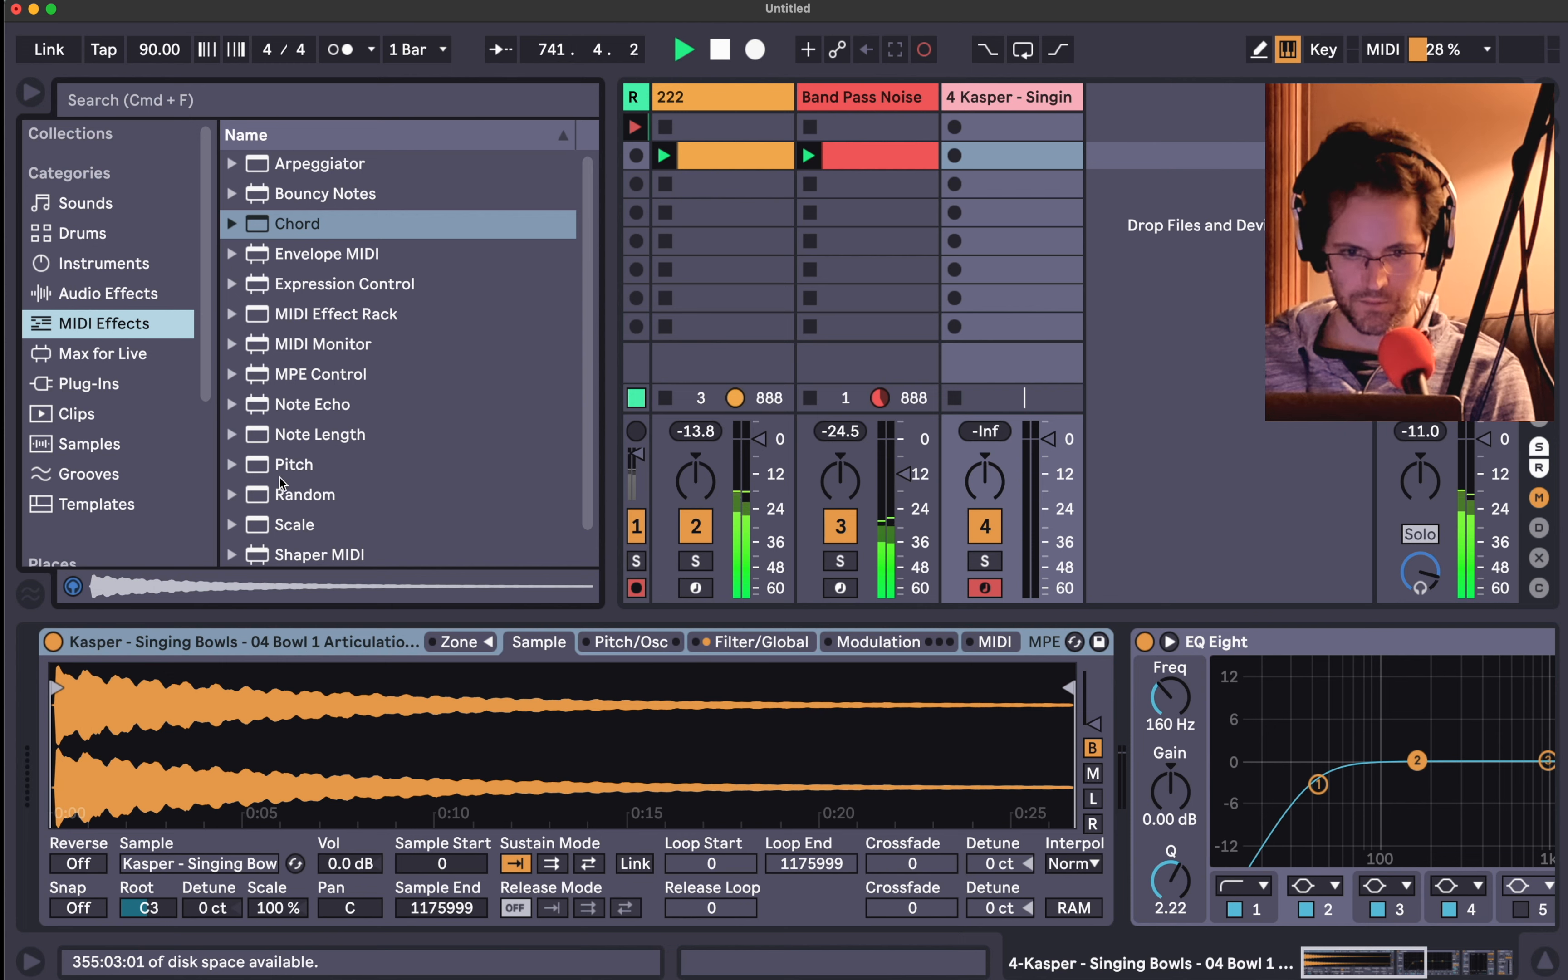
drag(162, 572, 43, 674)
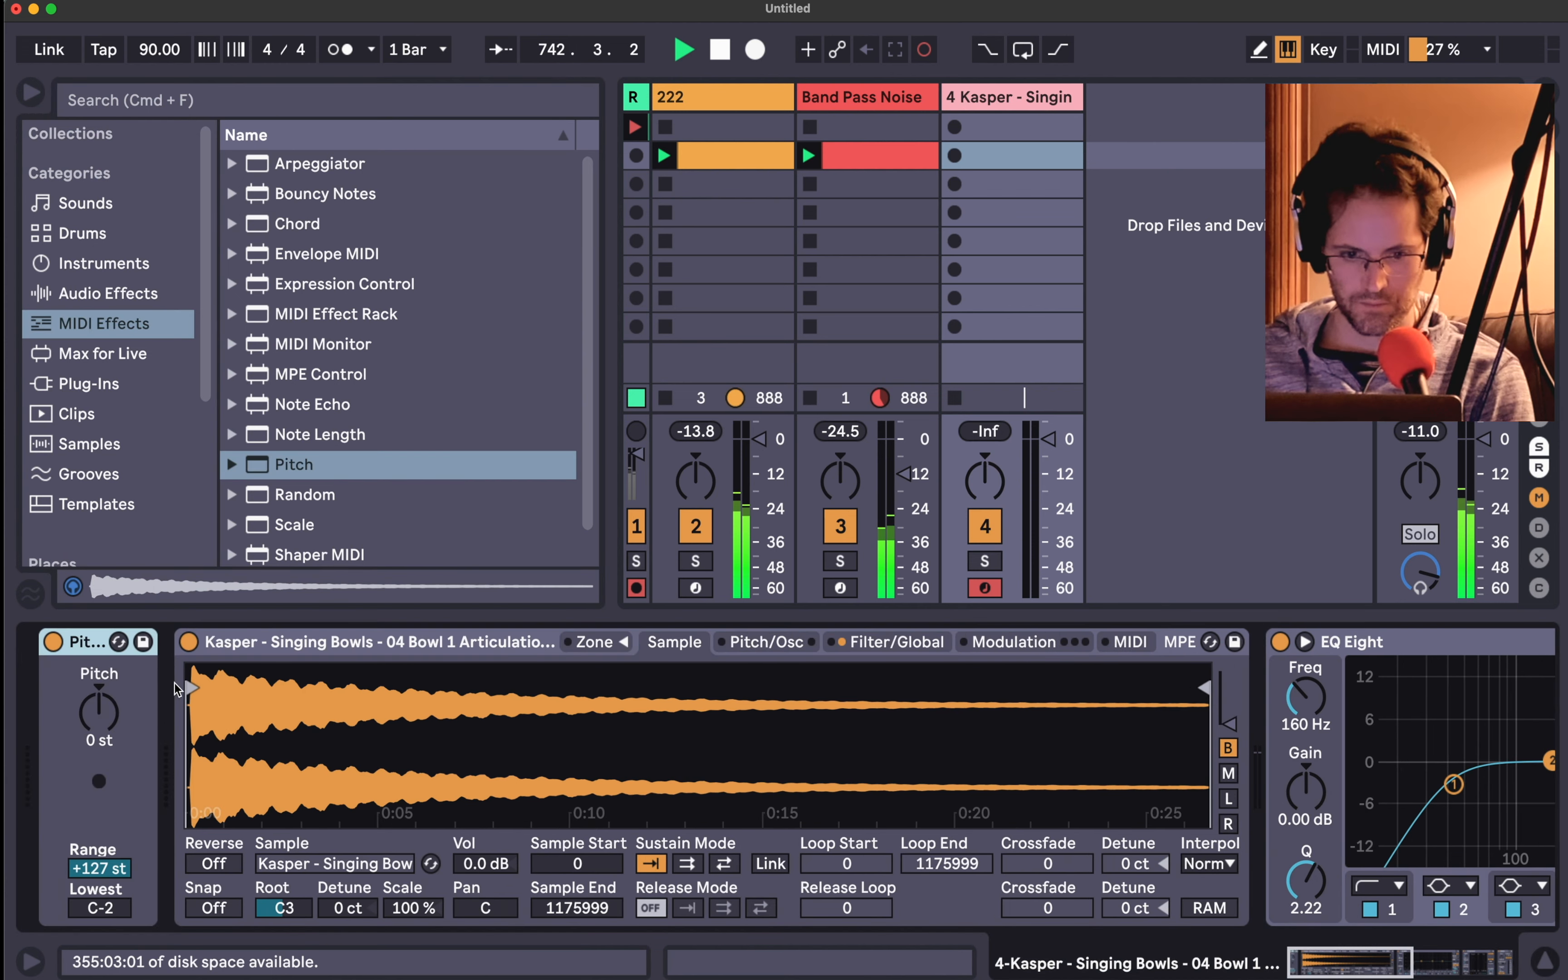
- Move the Sampler's sample start to 7659, right at the bowl's first attack, and play a test note
drag(197, 678, 186, 679)
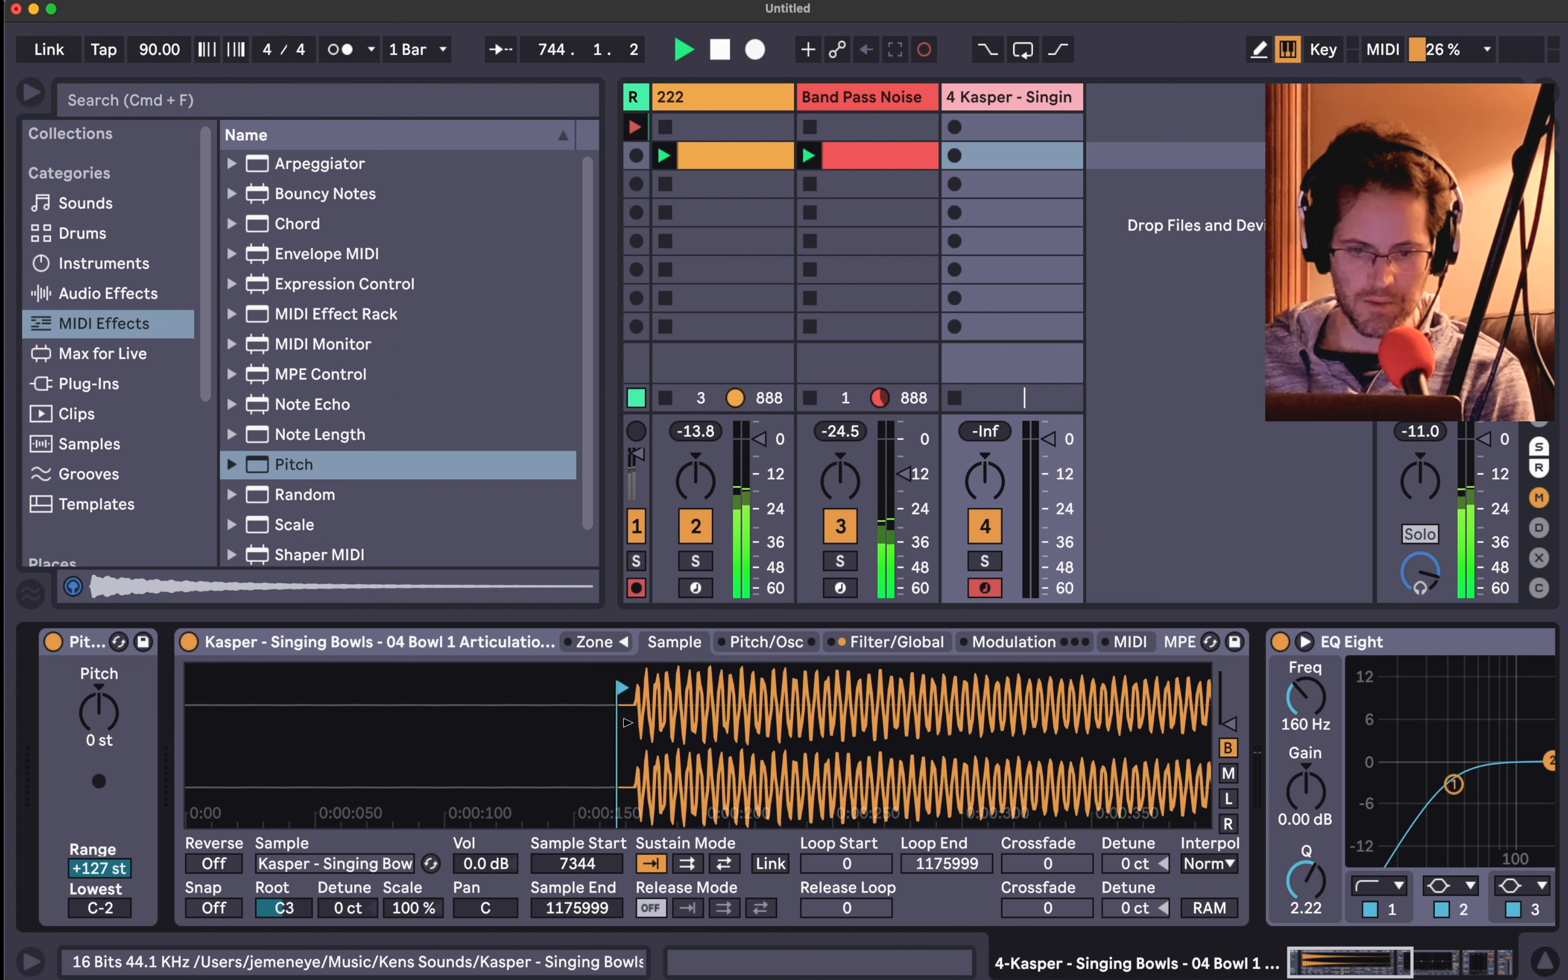
mouse_move(191, 686)
mouse_down()
mouse_move(637, 692)
mouse_move(638, 788)
mouse_up()
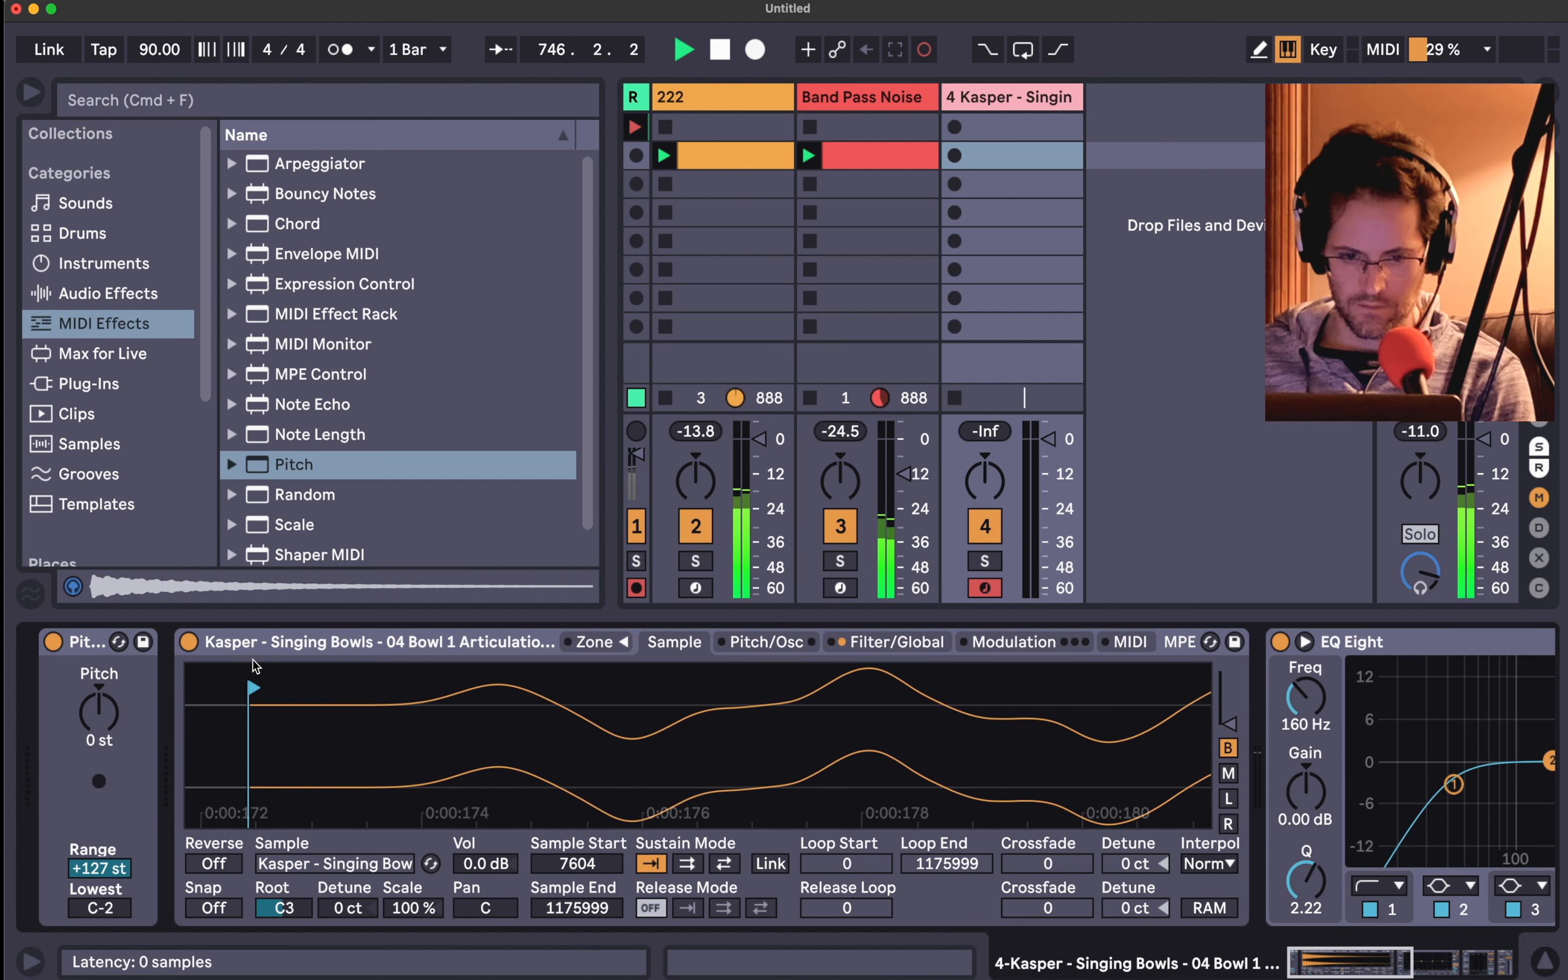
drag(251, 686, 394, 685)
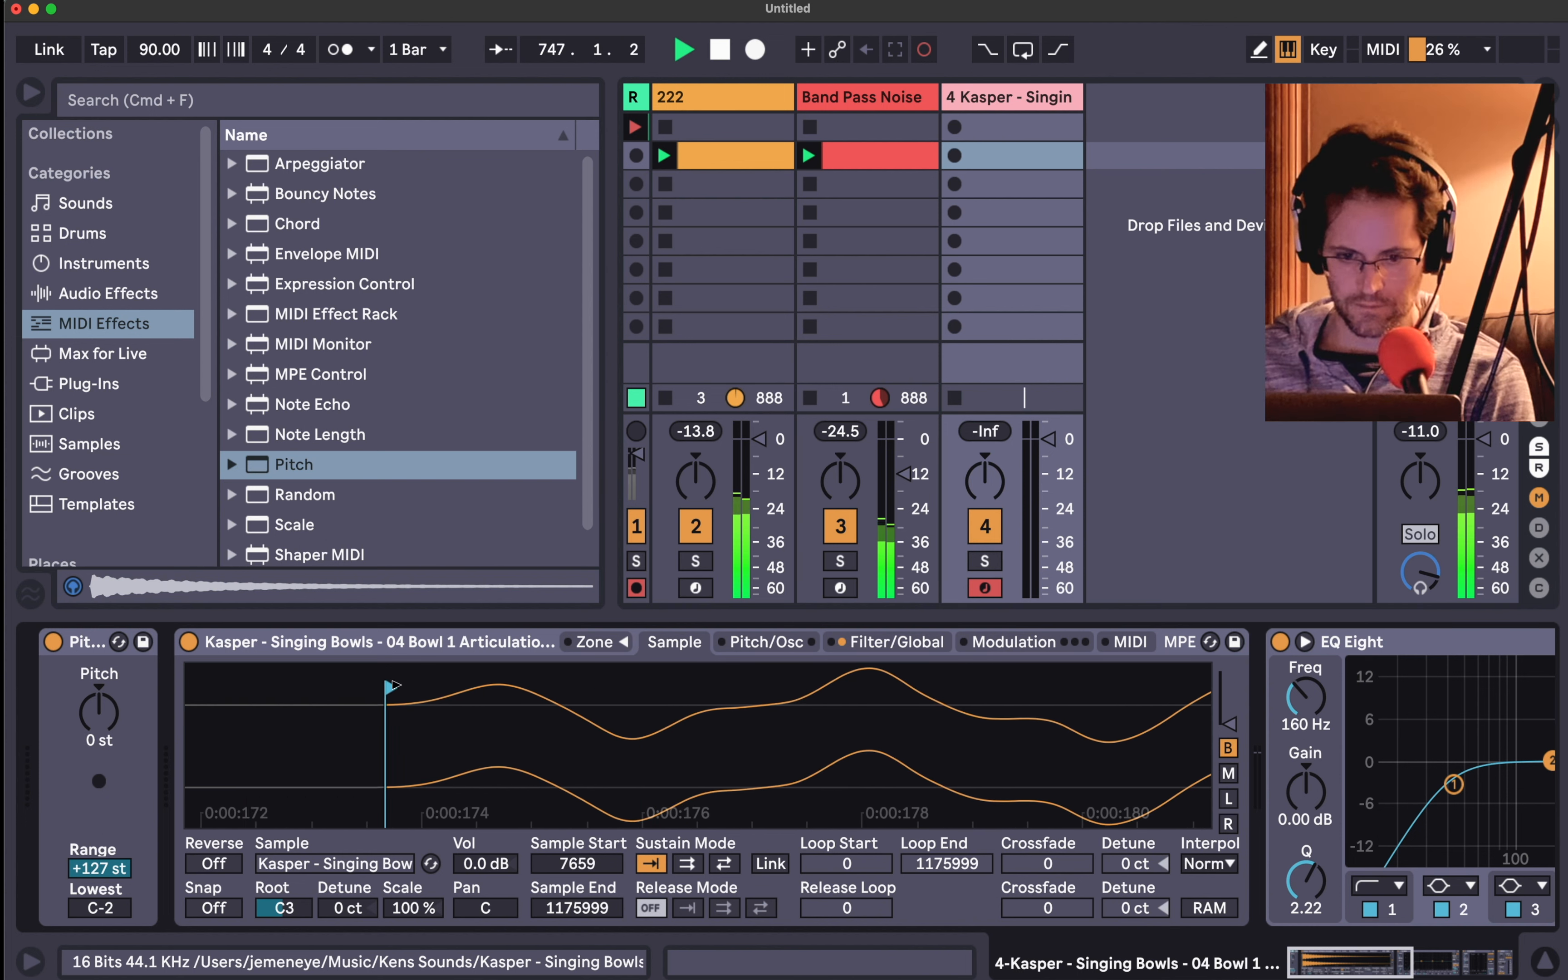
key(a)
drag(473, 726, 474, 668)
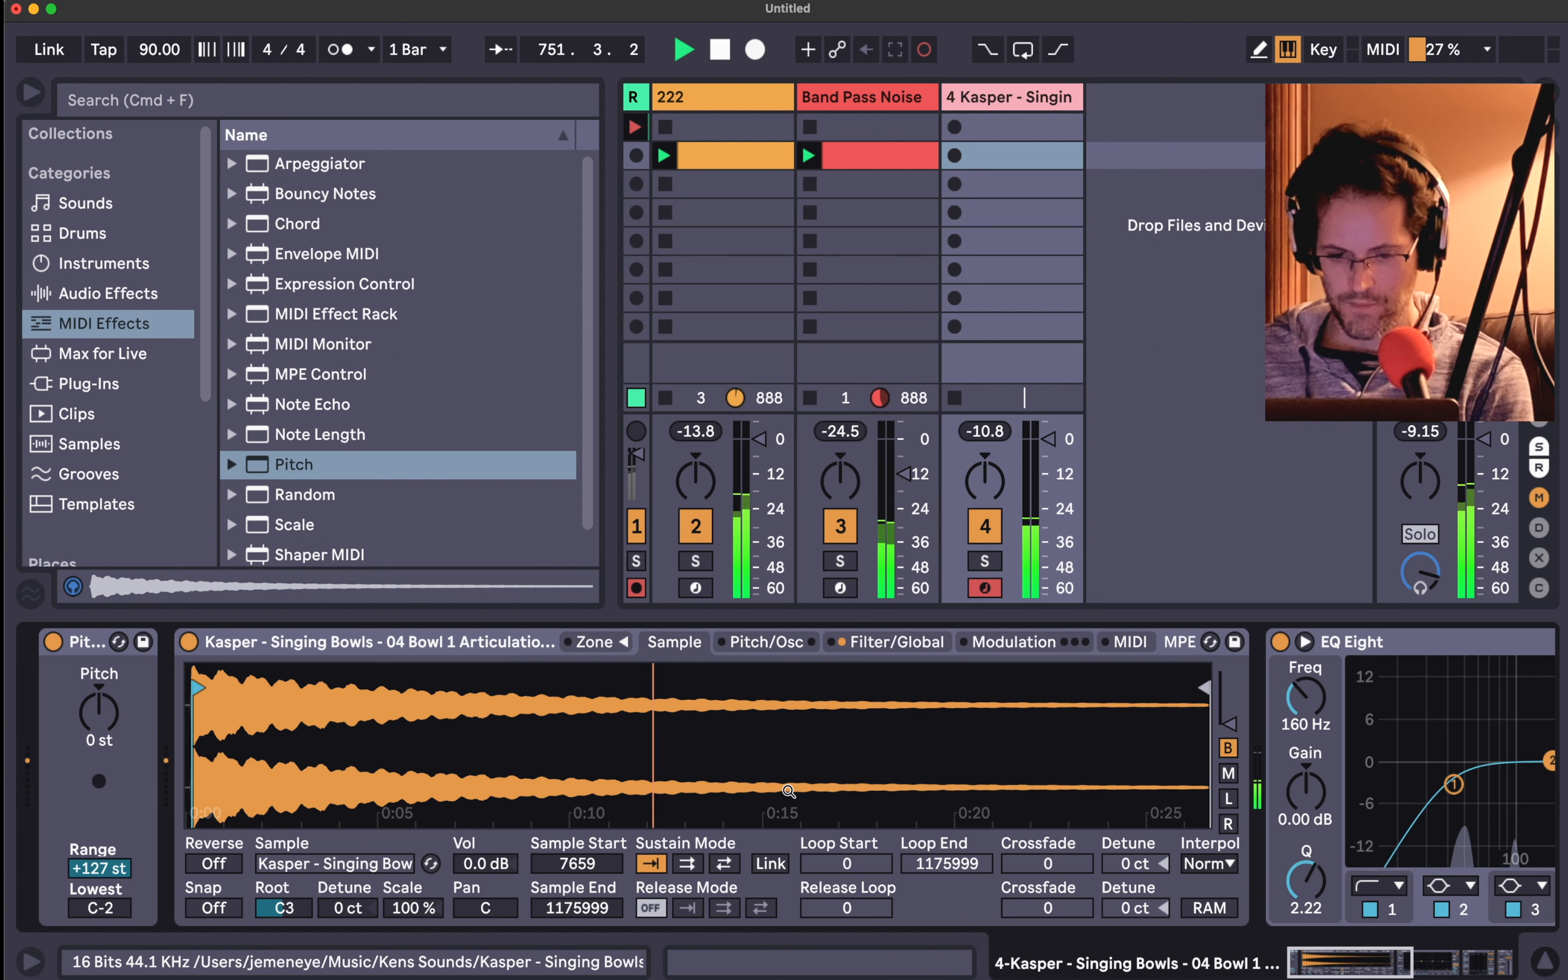
- Try transposing the bowl down to -6 st with the Pitch effect, and return it to 0 st
click(106, 711)
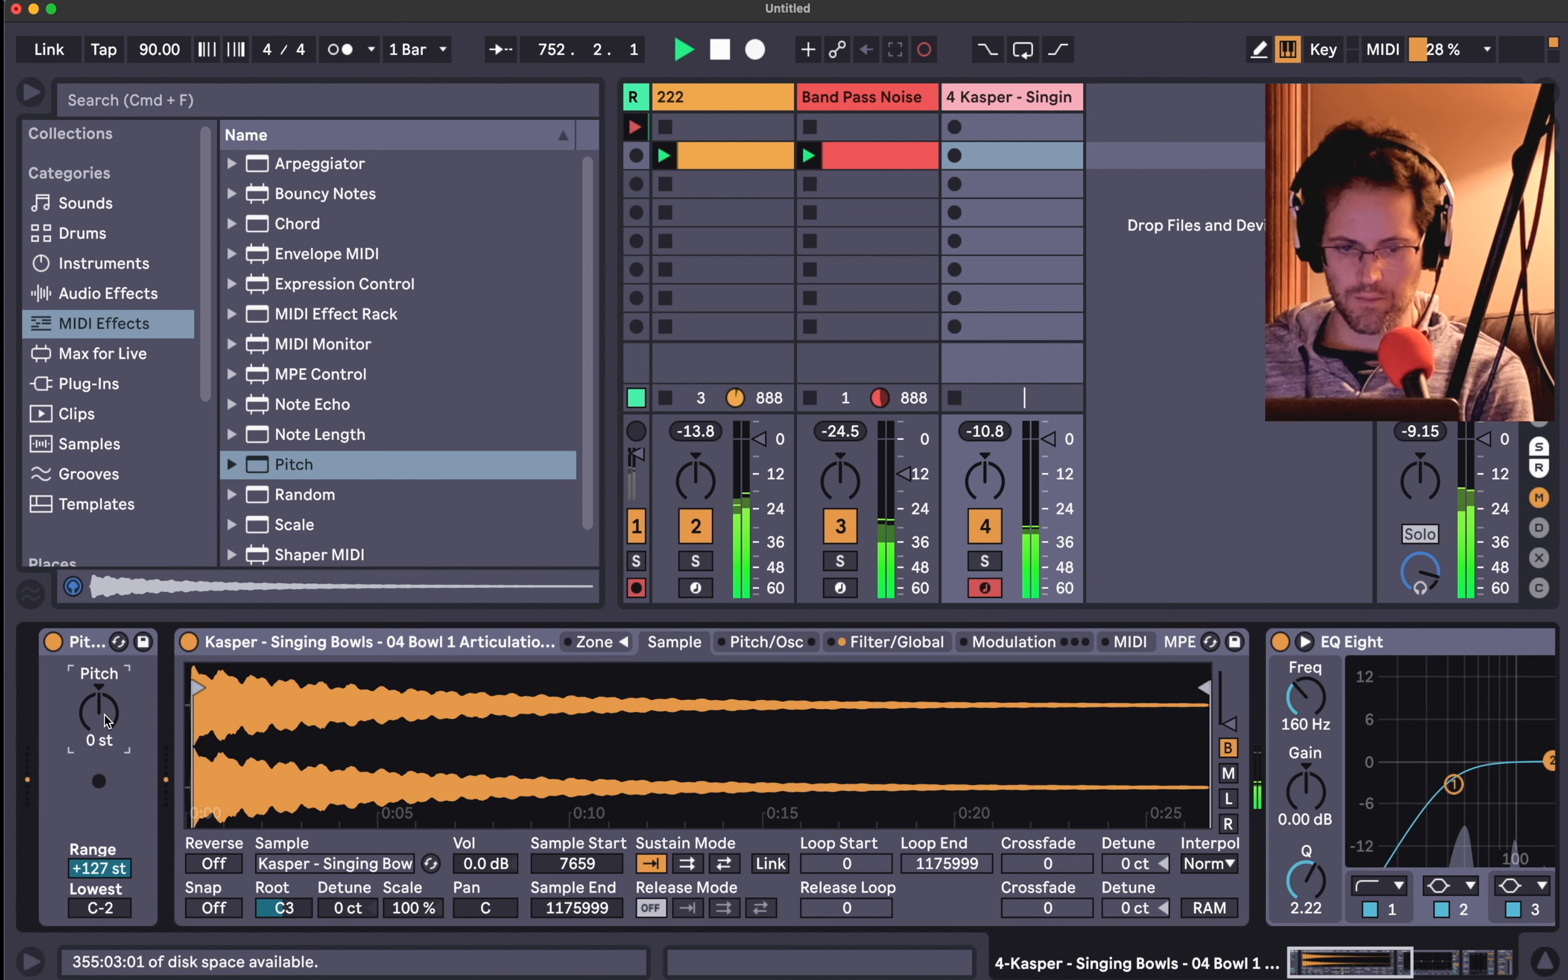
key(Down)
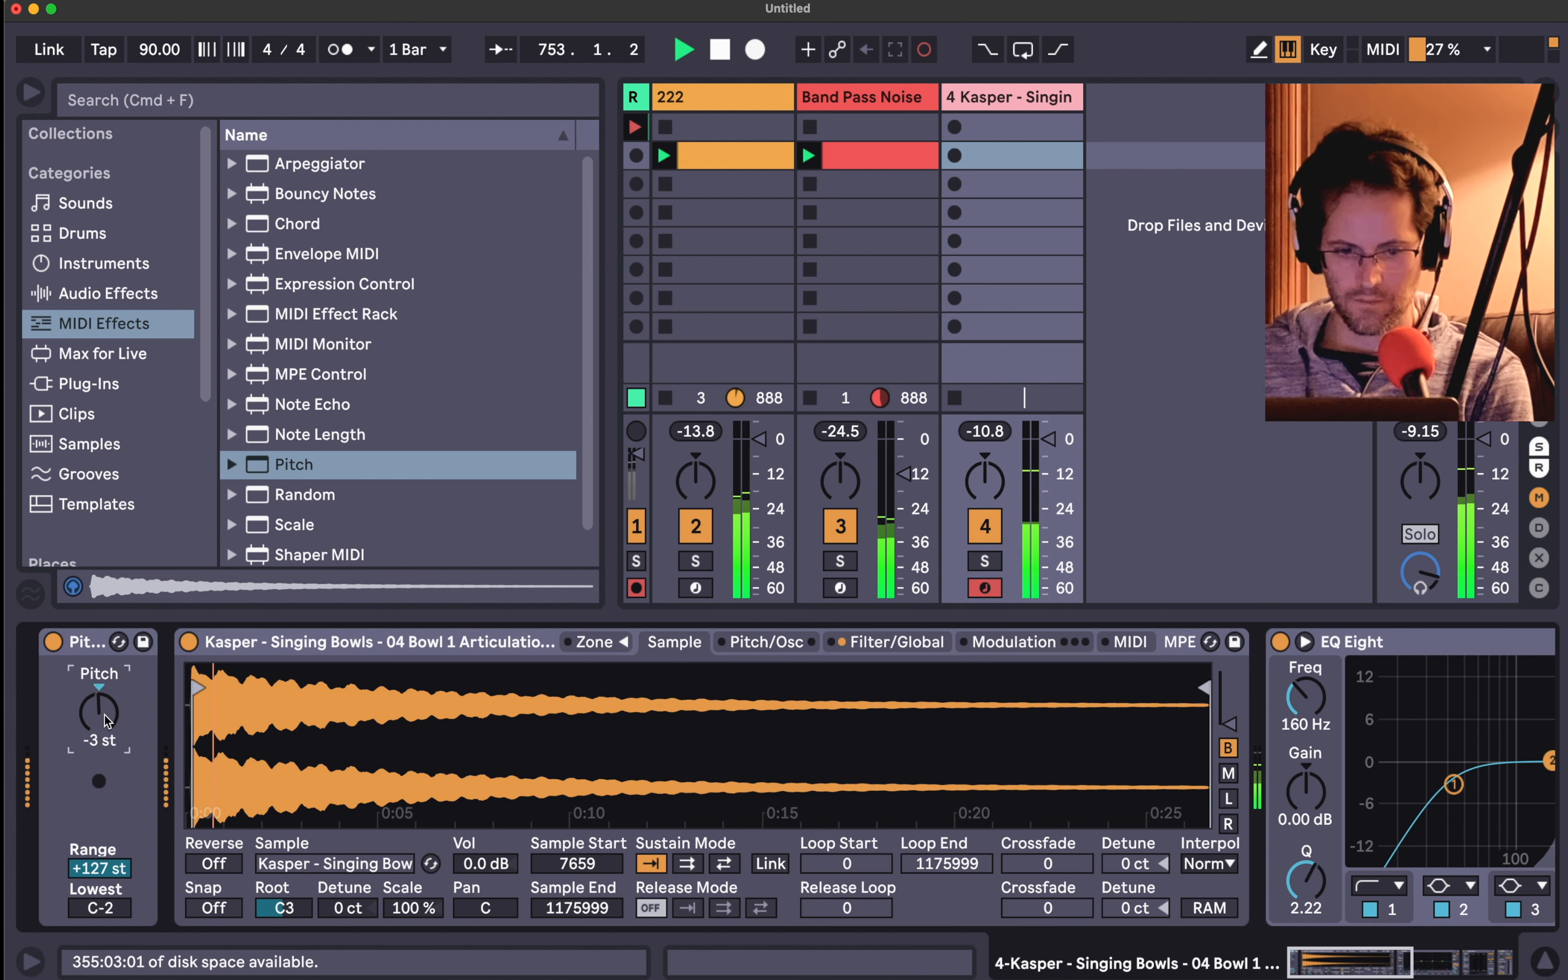
key(Down)
key(Down)
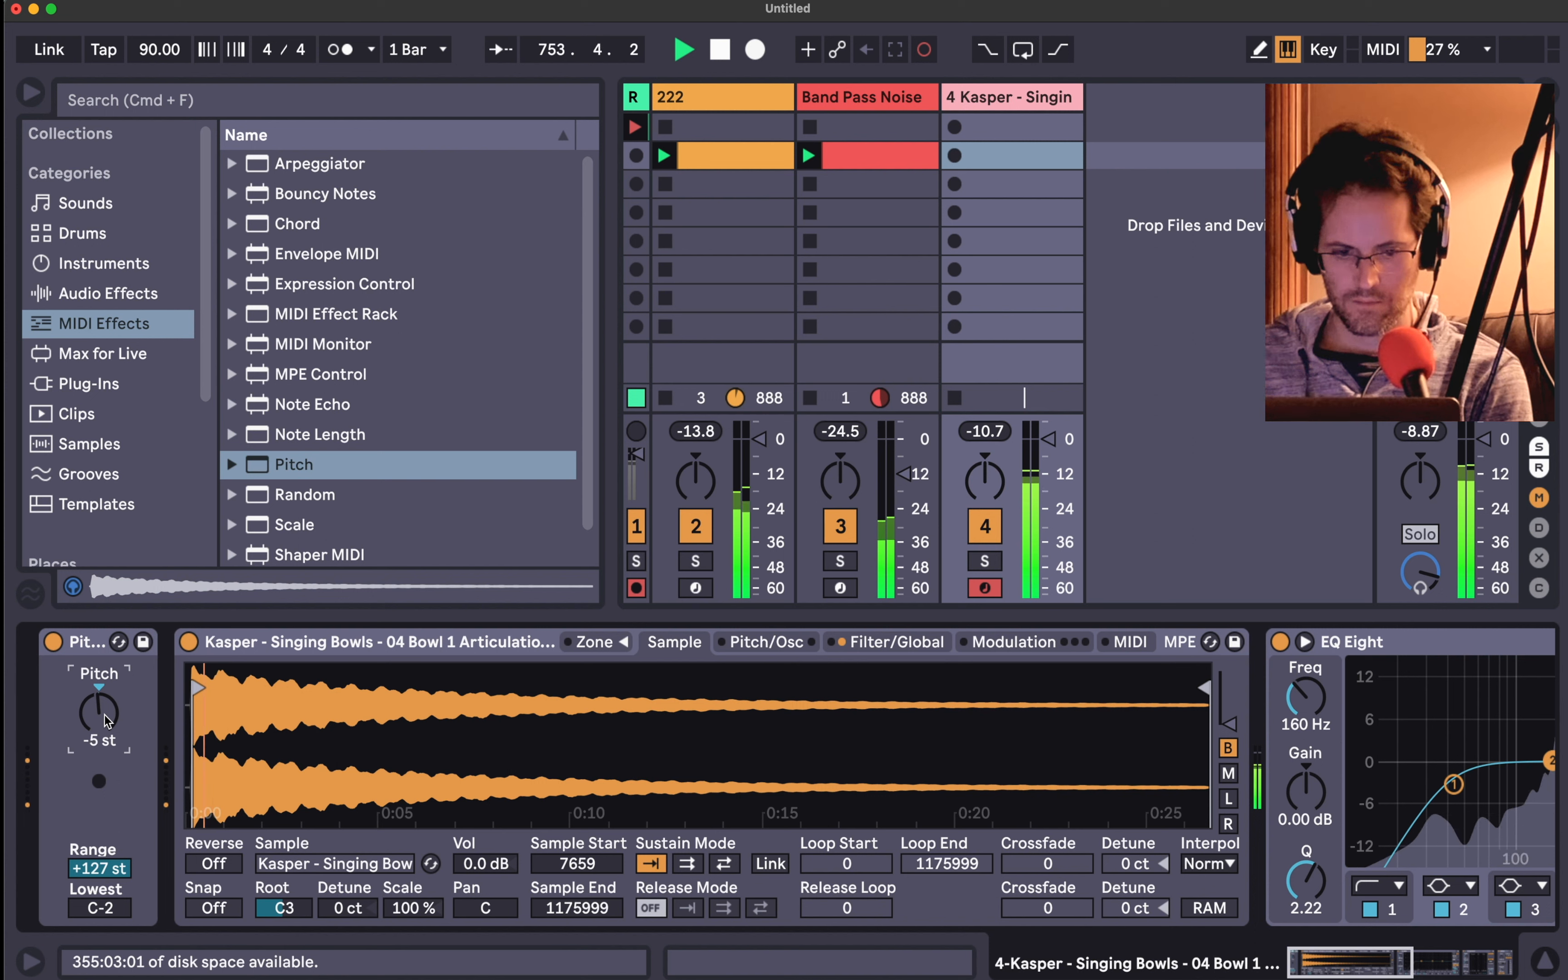
key(Down)
key(Down)
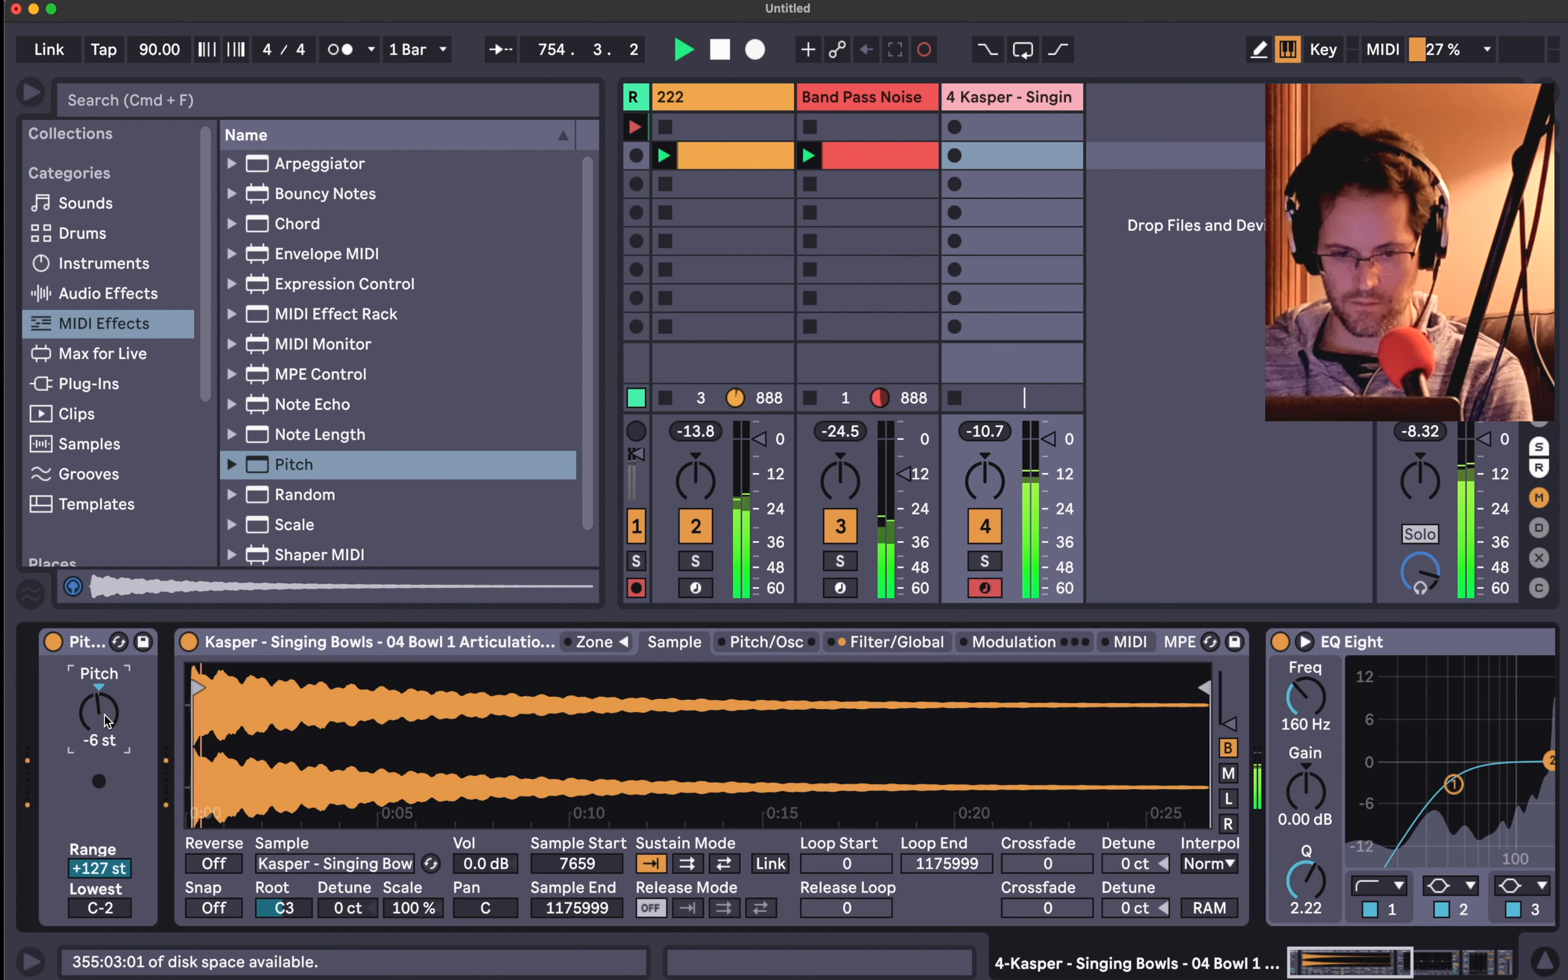
key(Up)
key(Up)
key(Up)
key(Up)
key(Up)
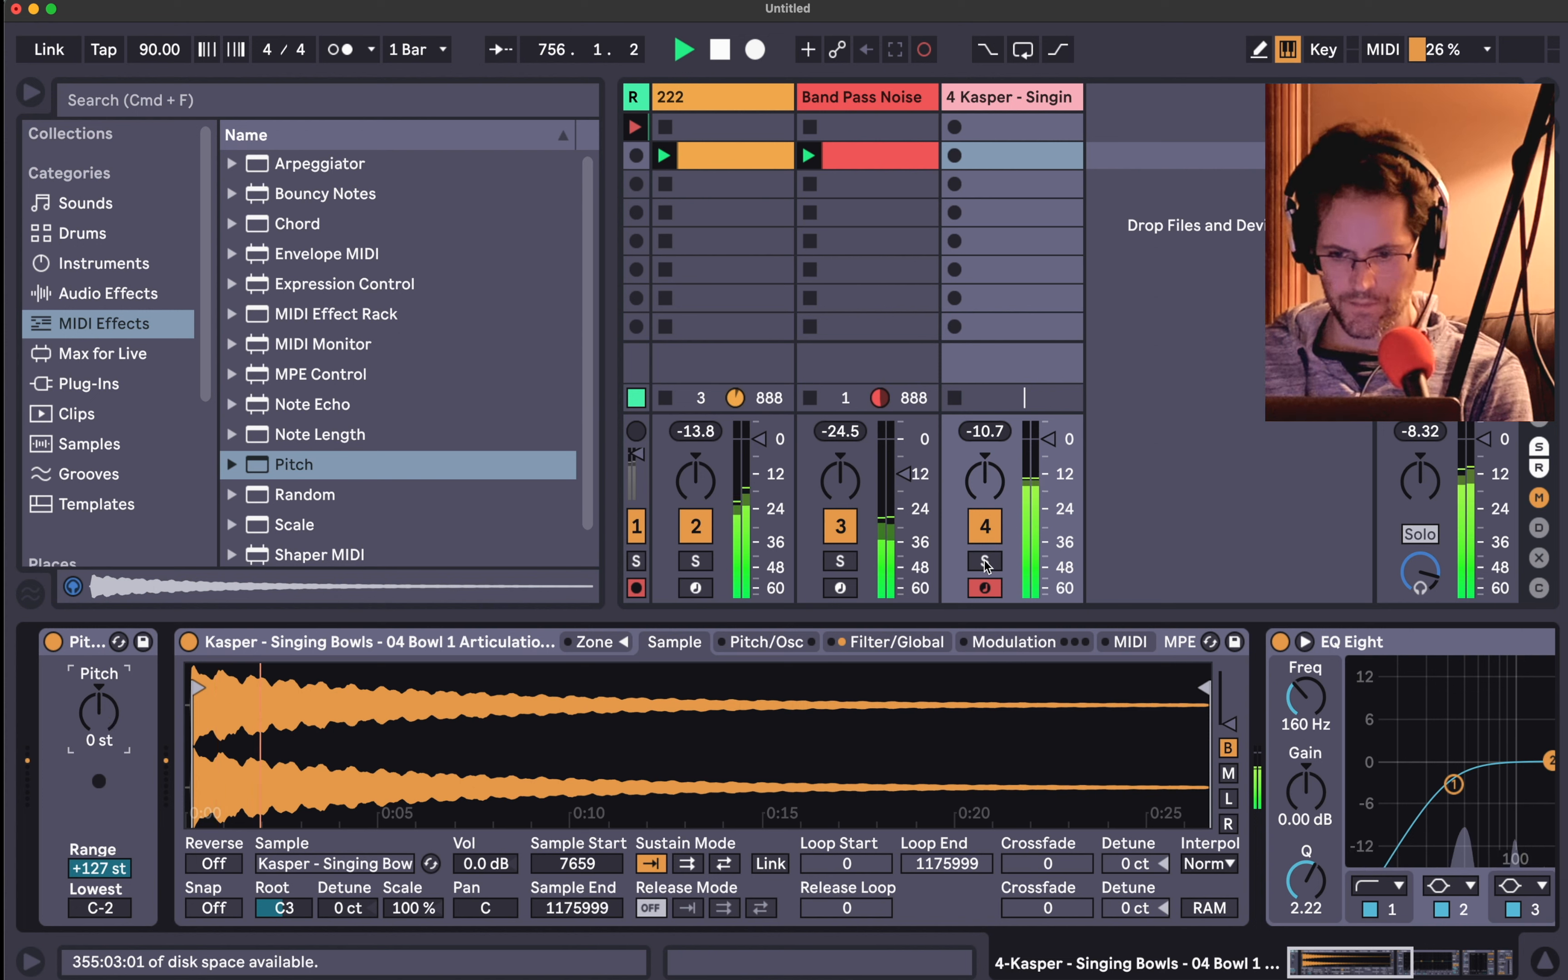
- Set the Sampler's volume to -18.6 dB and its volume envelope release to 19.6 s
click(896, 641)
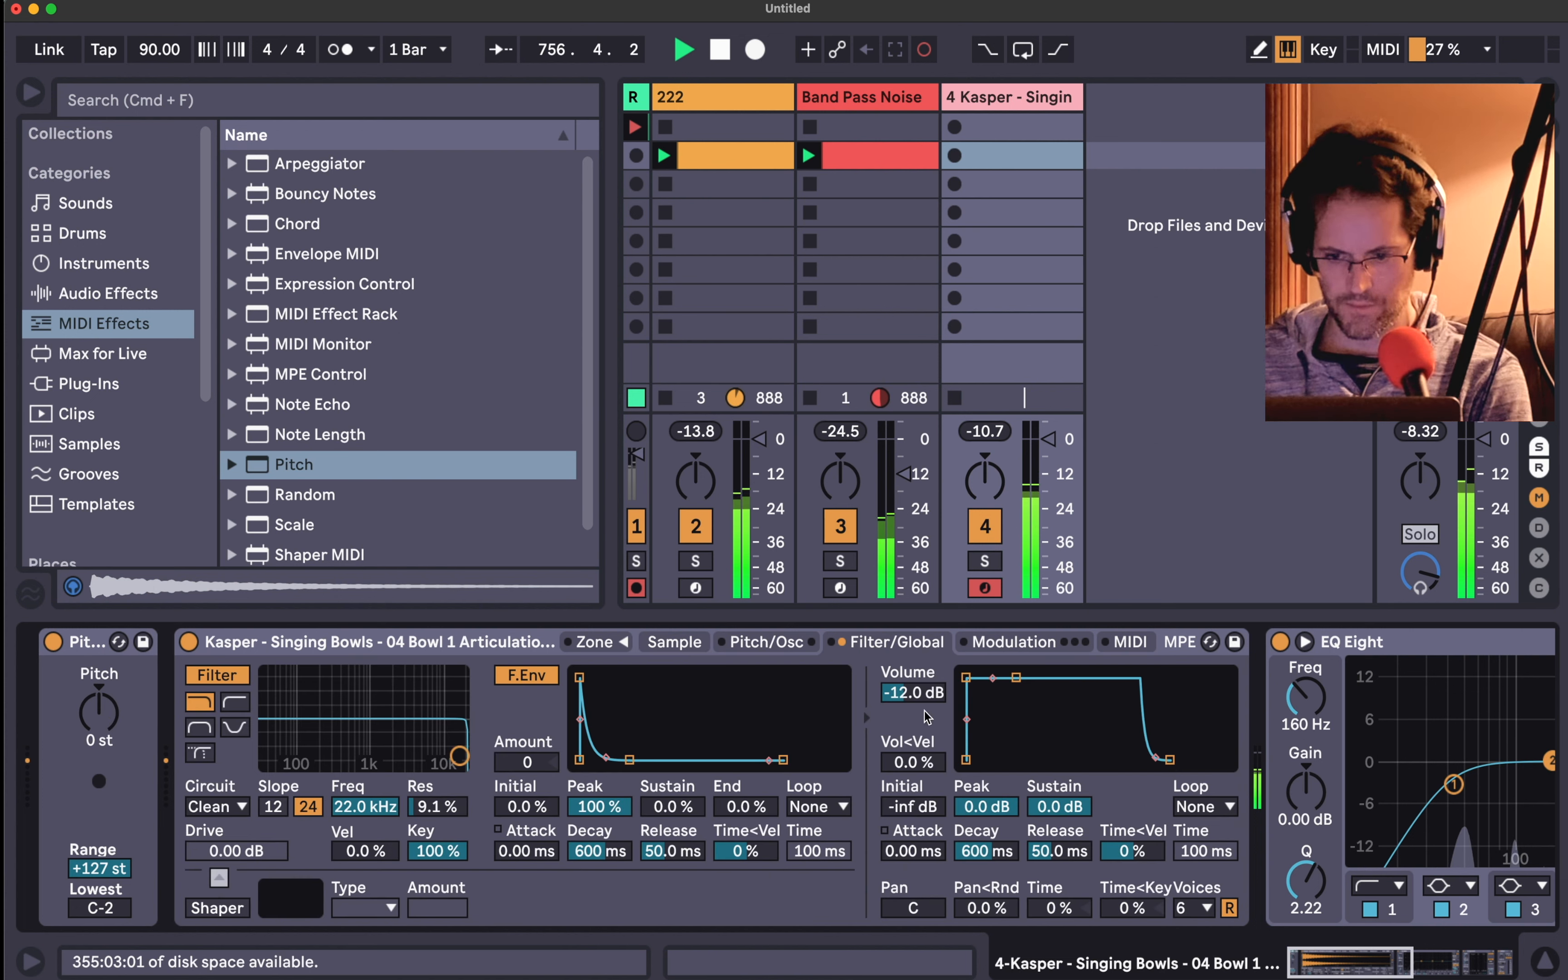
drag(923, 695, 923, 711)
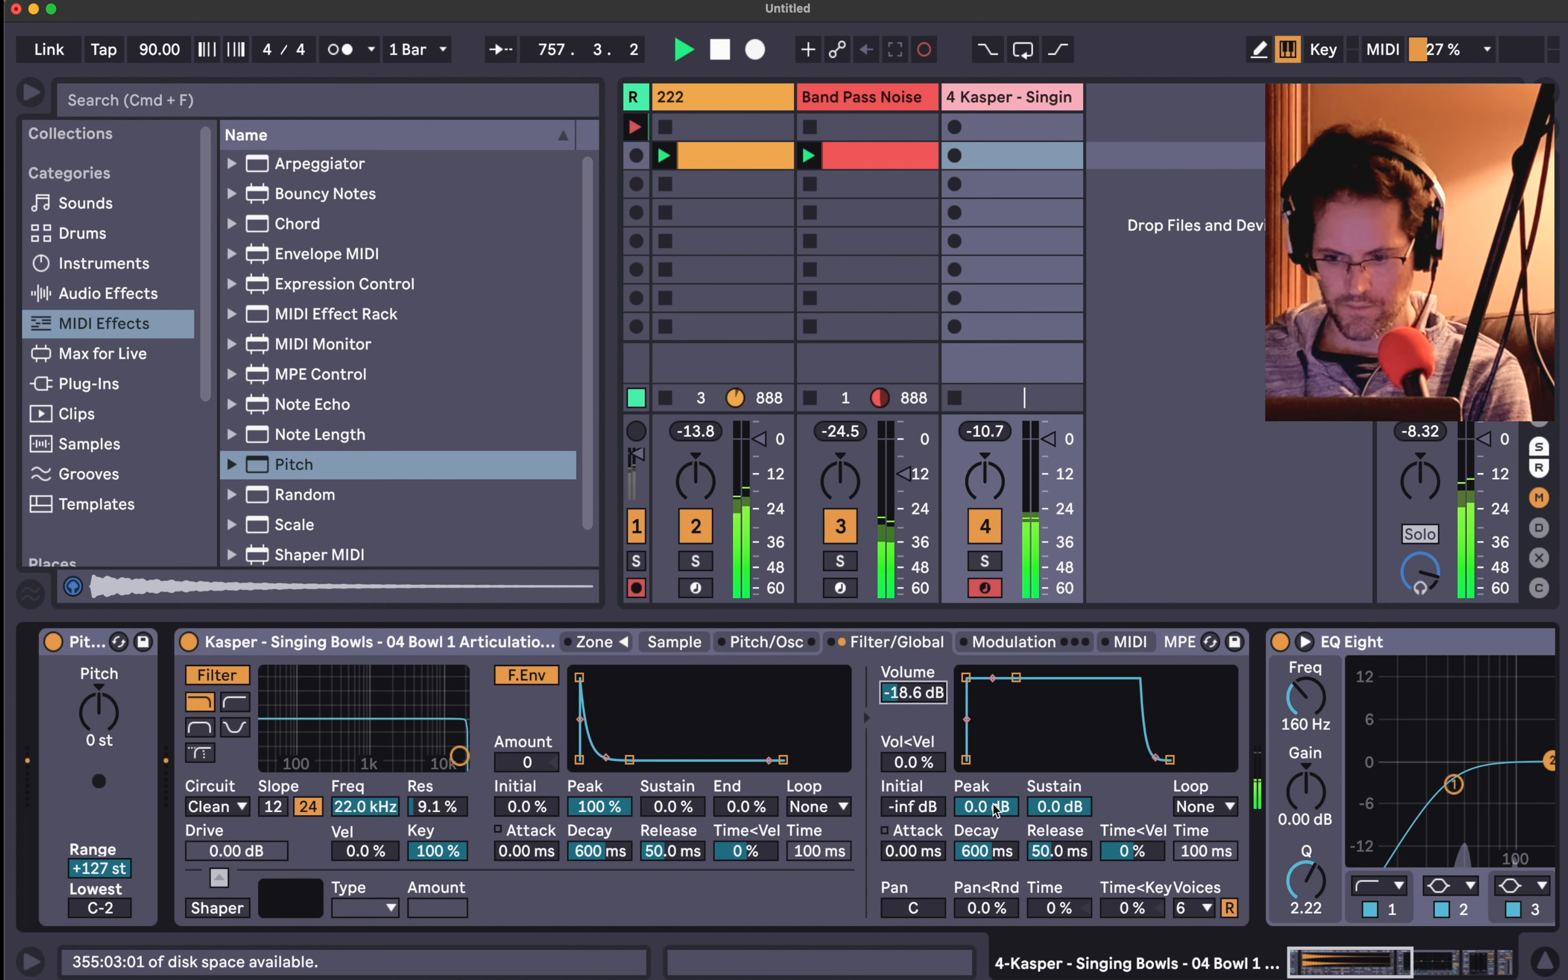
drag(1039, 851, 1040, 851)
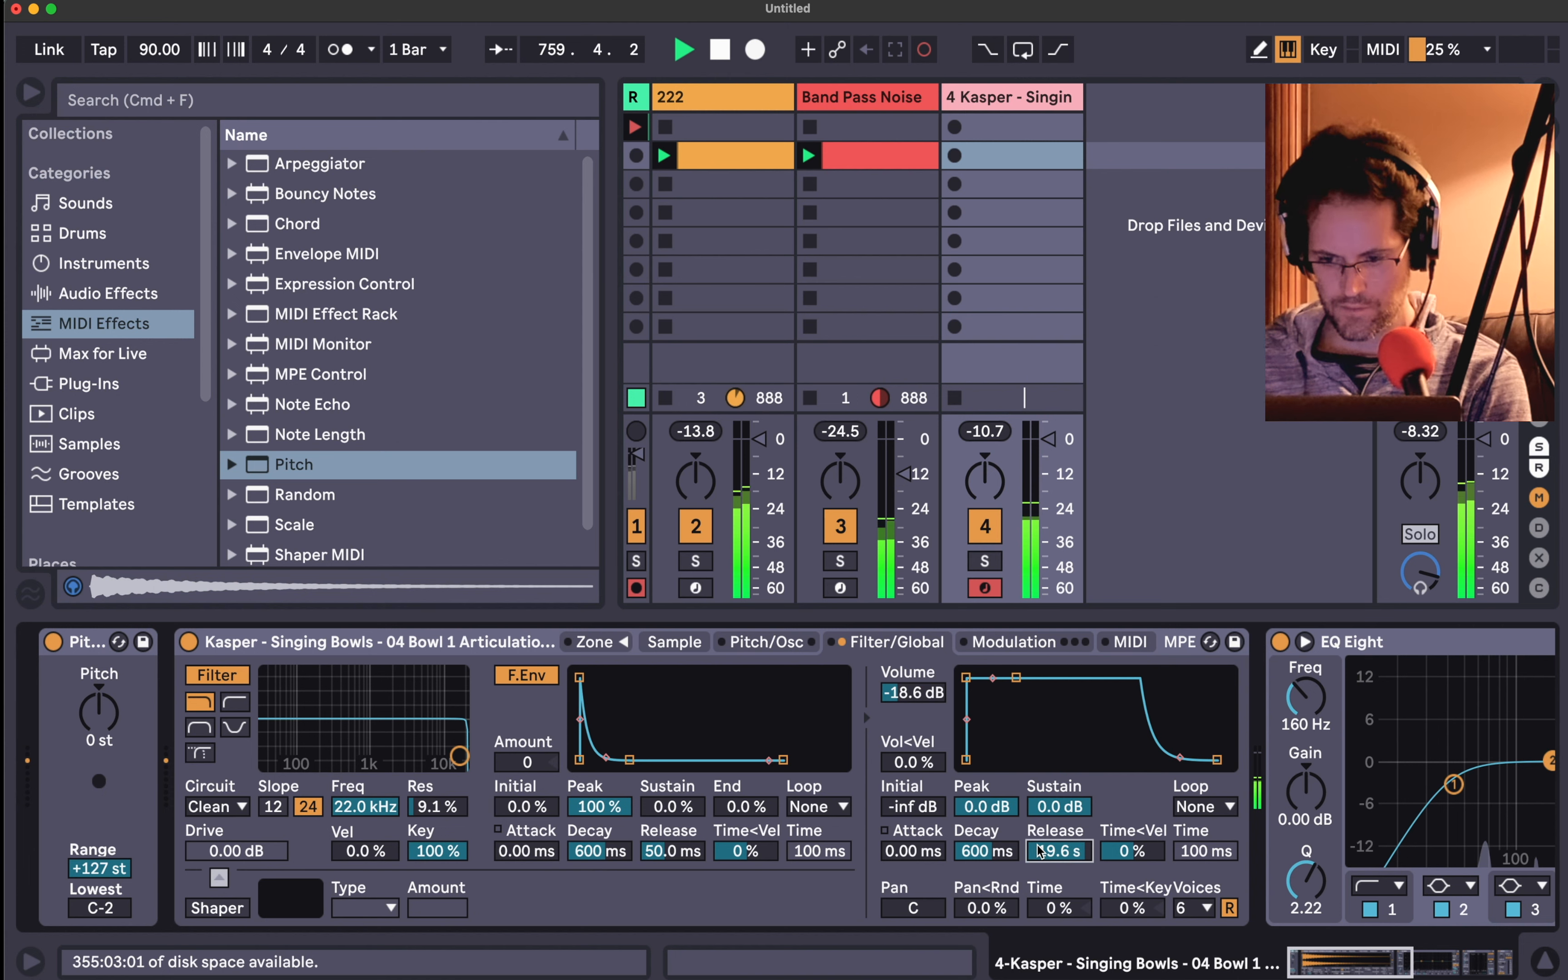
- Create a looping two-bar MIDI clip on the Sampler track with an F3 note from 1.1.1 to about 2.2.3, and launch it
double_click(984, 157)
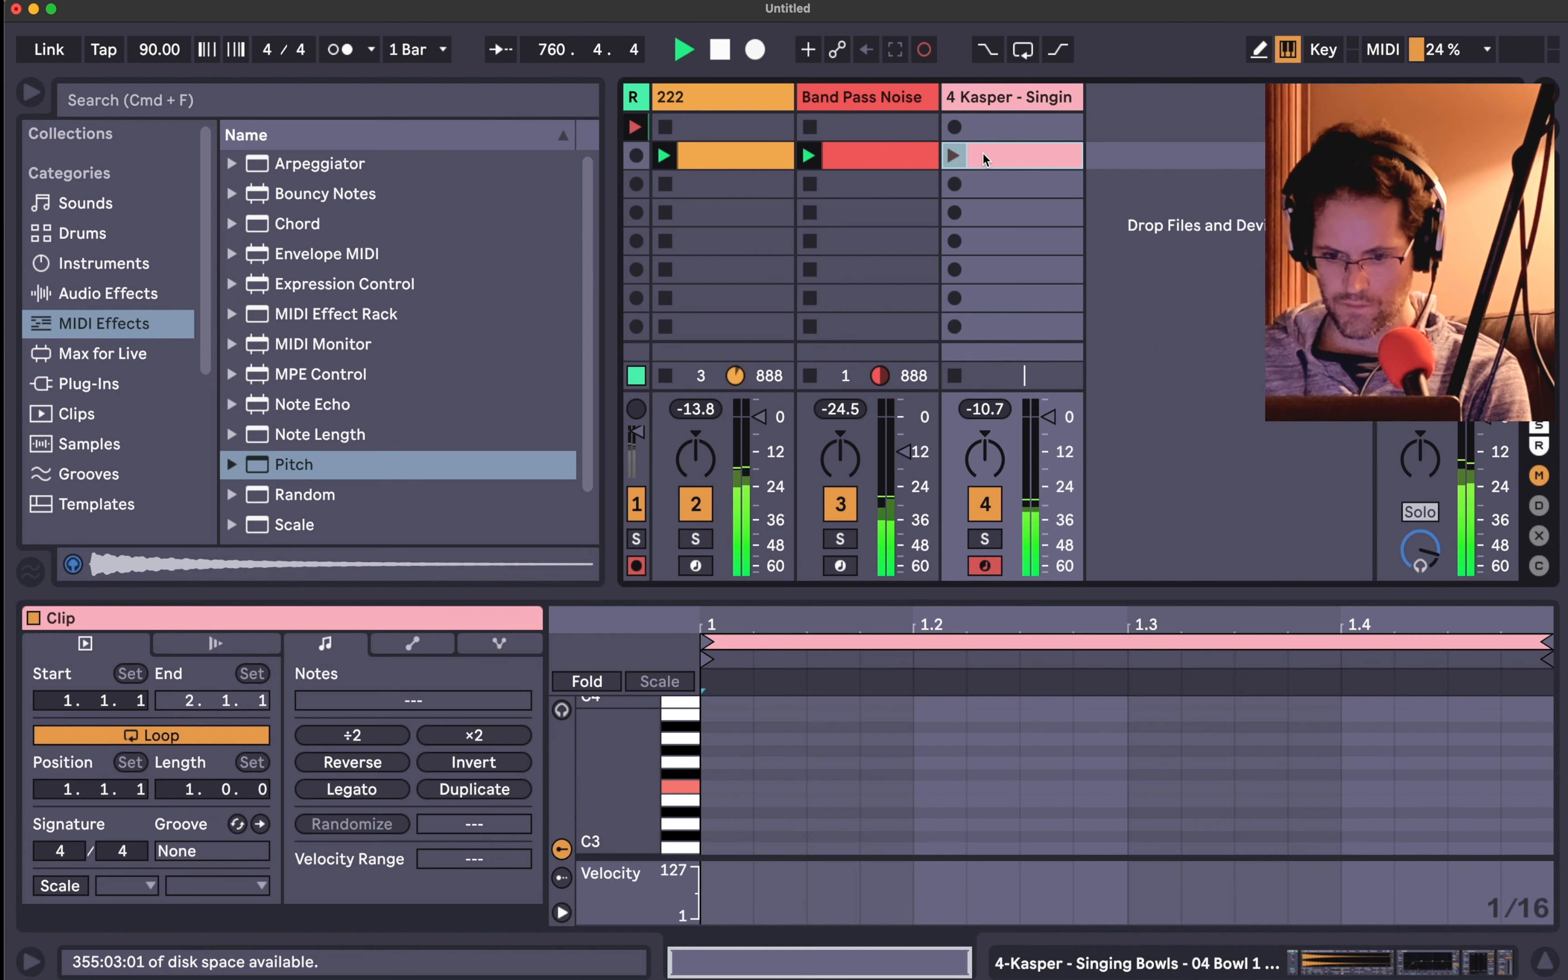
double_click(719, 788)
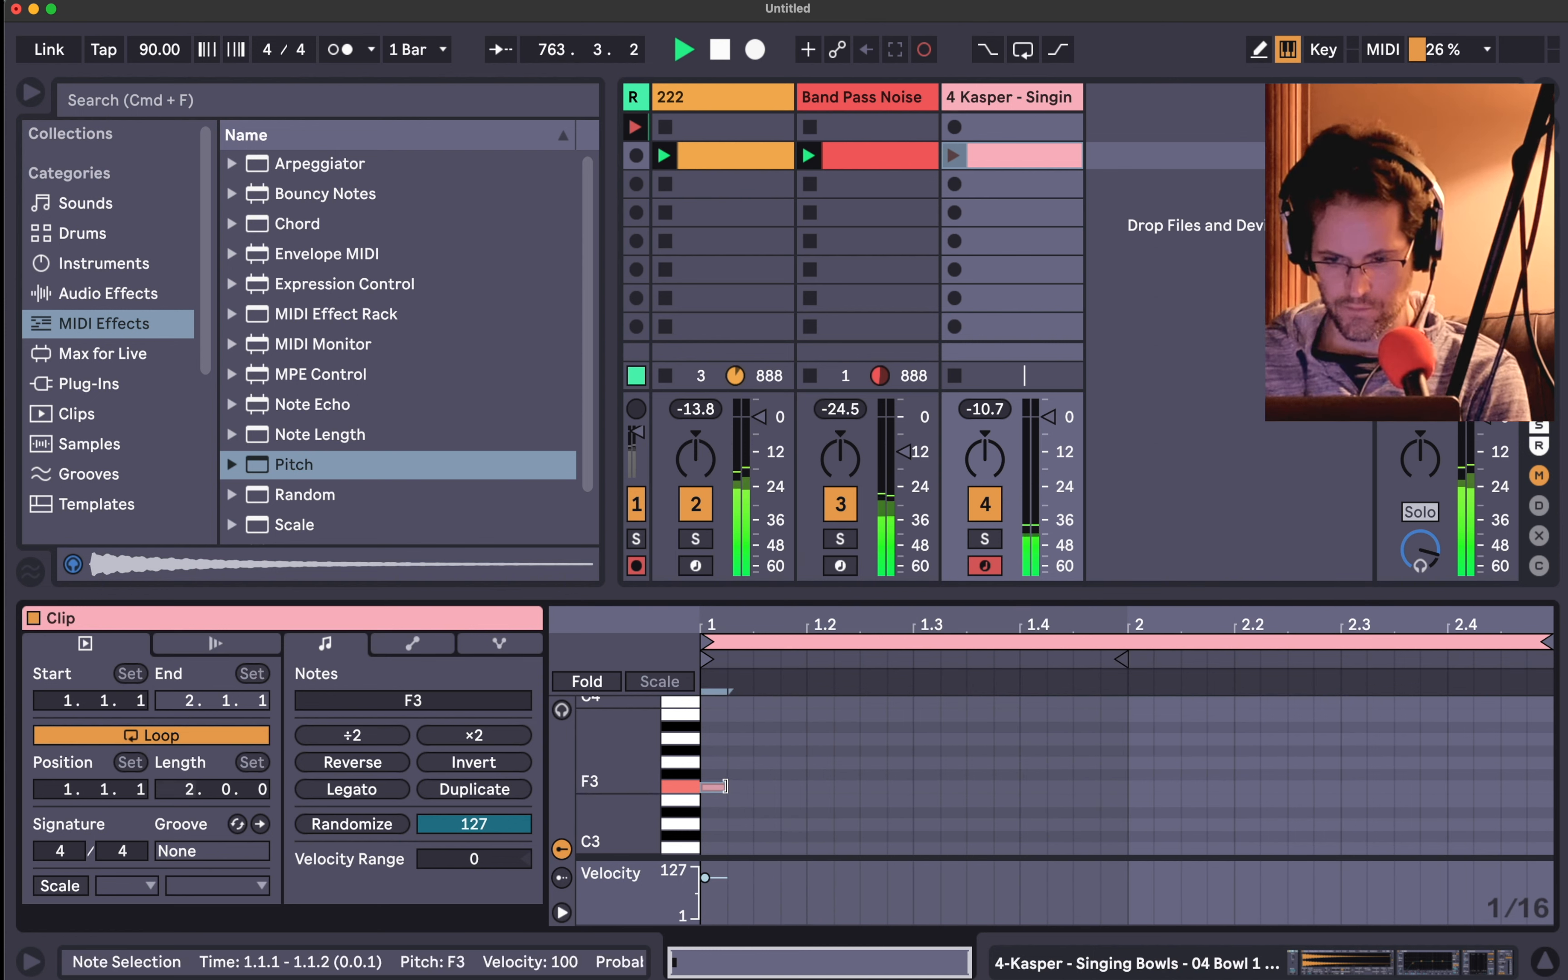
drag(725, 786, 1289, 777)
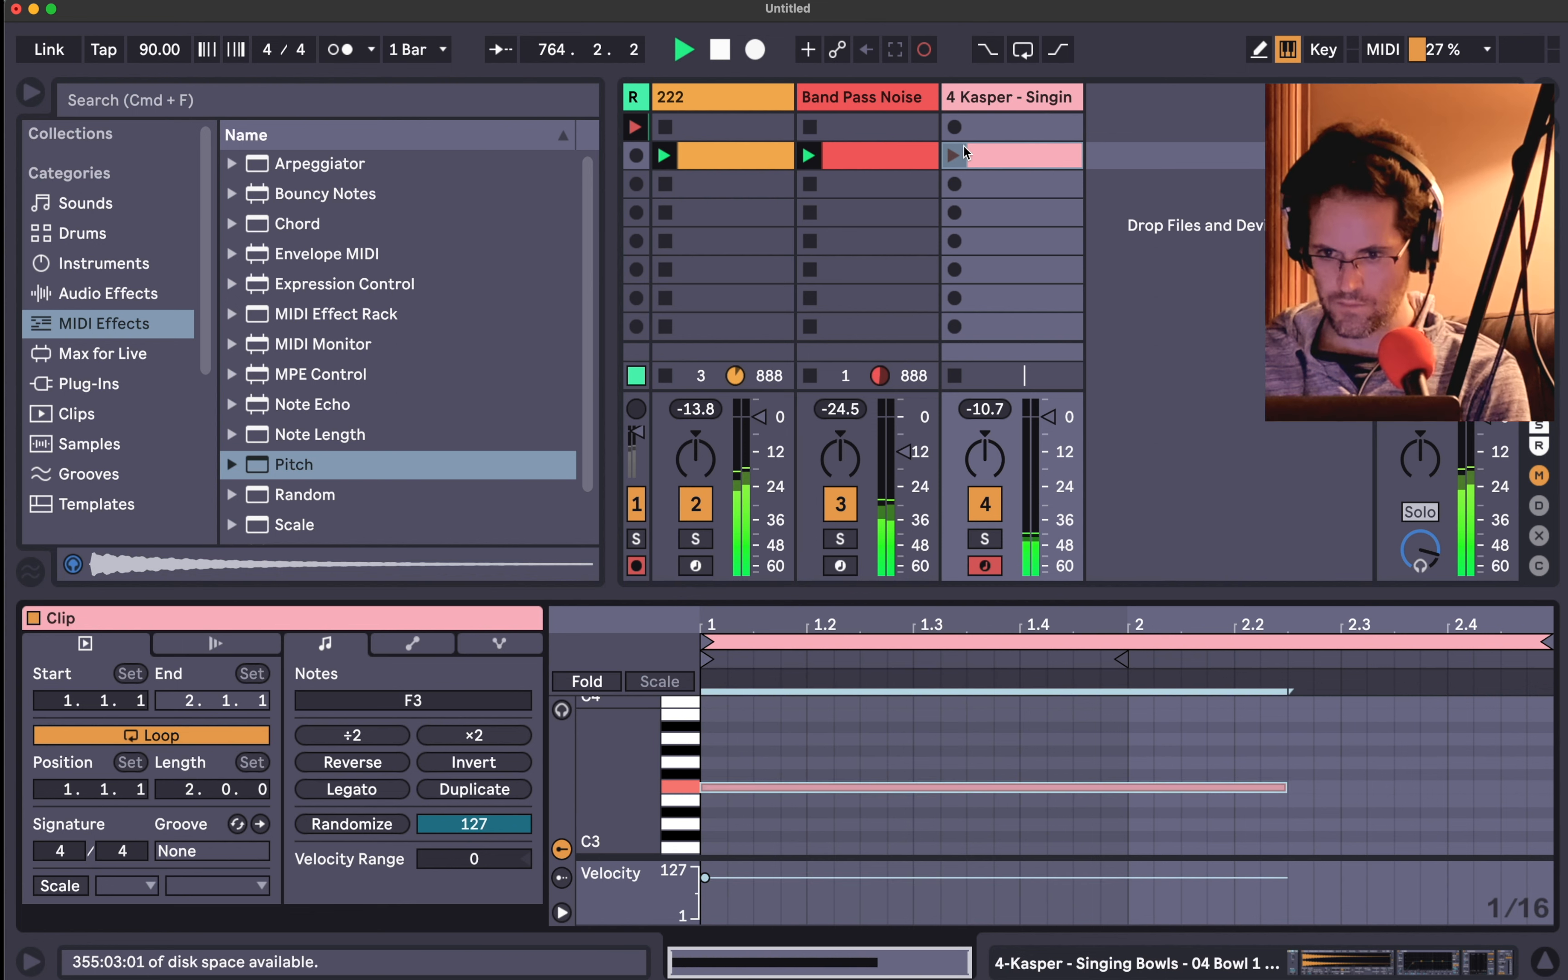
click(957, 153)
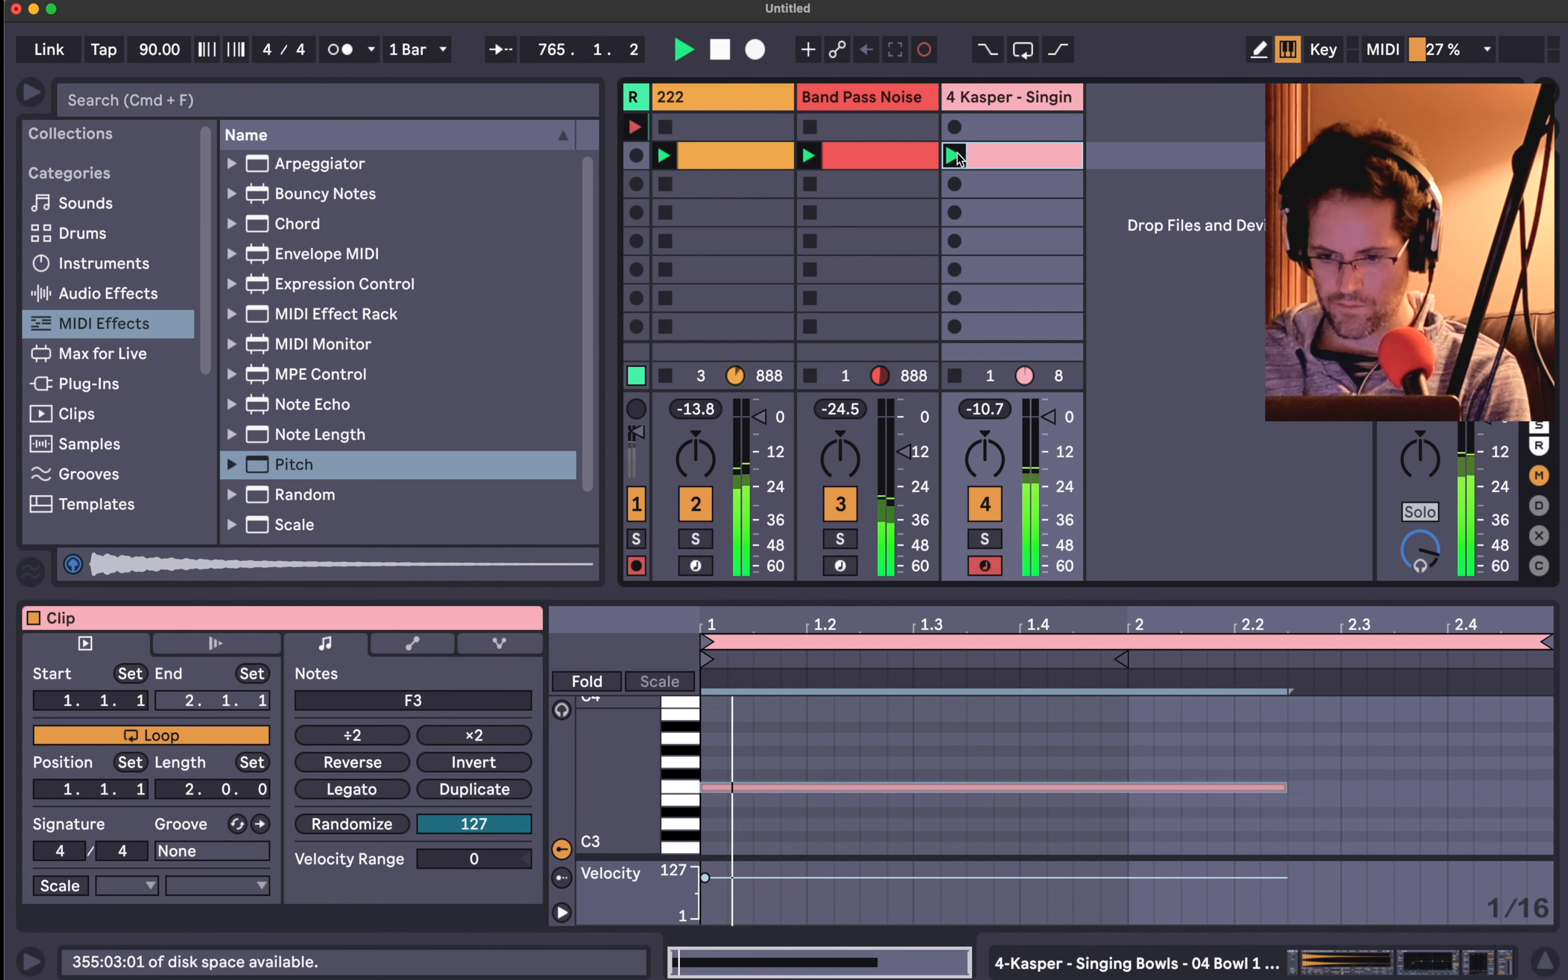
- Set the bowl clip's loop length to 4 bars and extend its F3 note to just past the start of bar 3
key(shift+Tab)
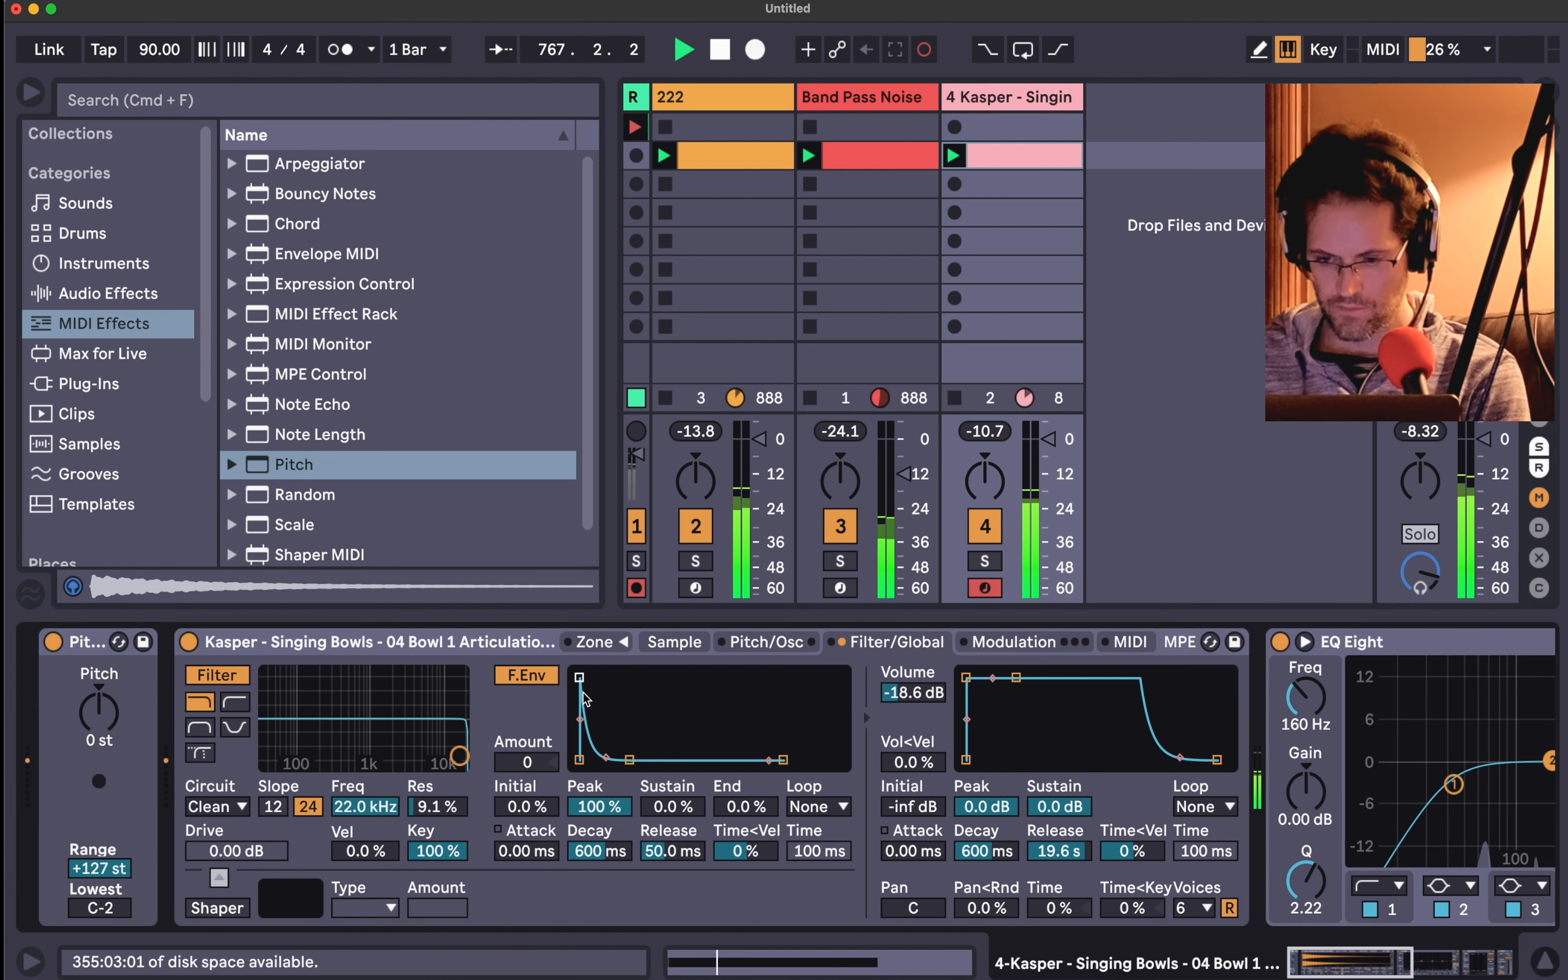
key(shift+Tab)
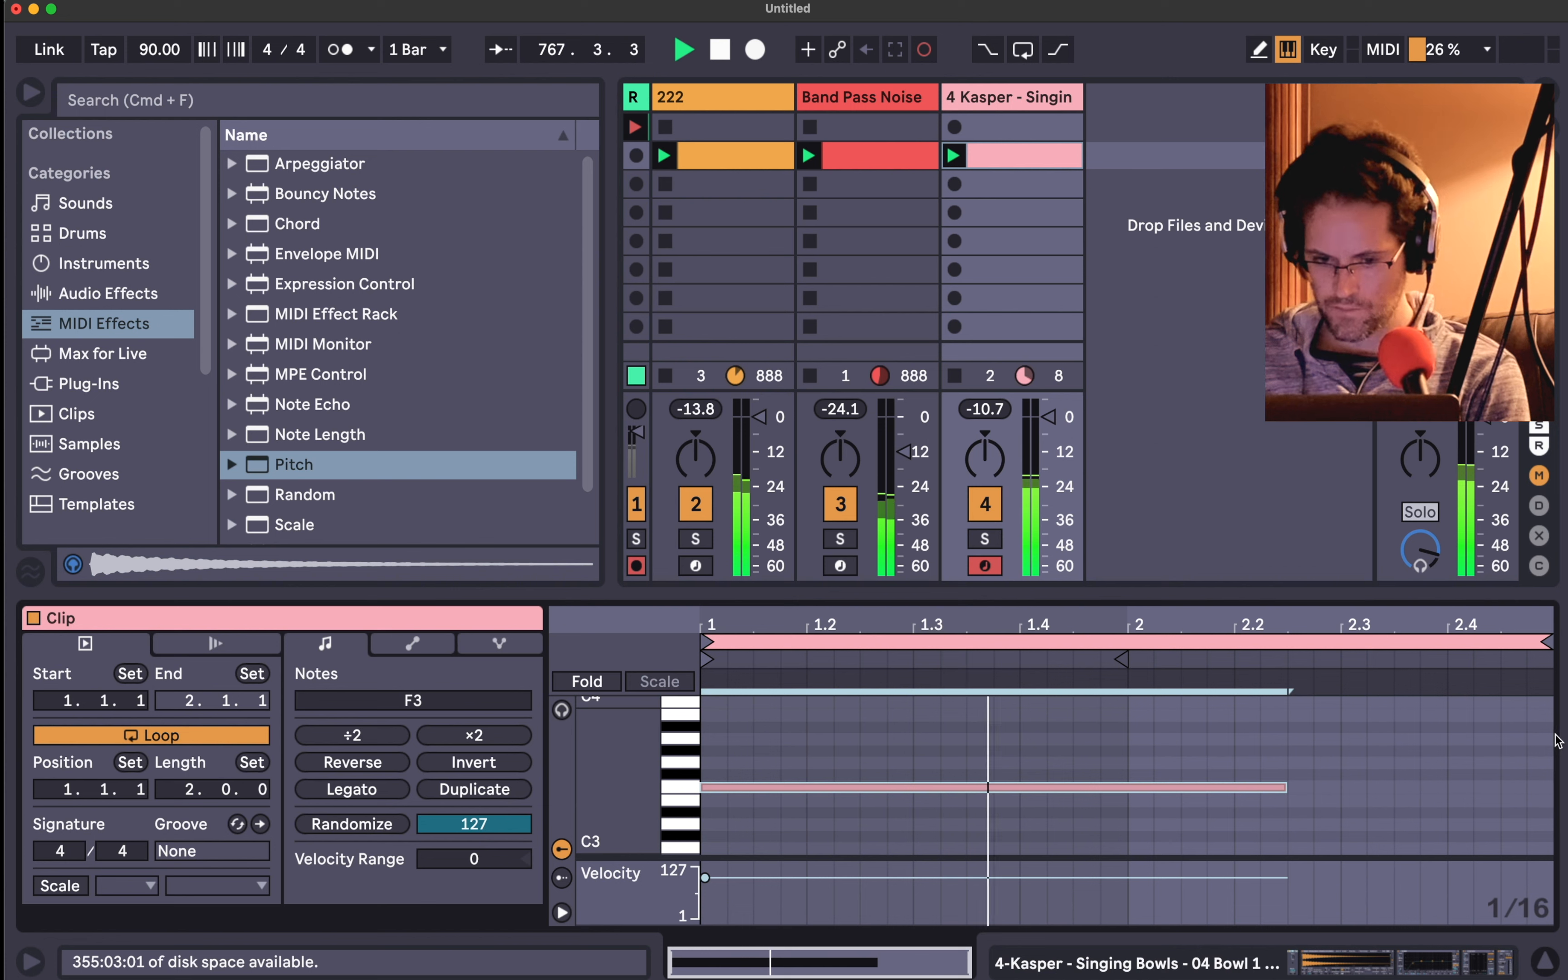
click(188, 789)
text(4)
key(Return)
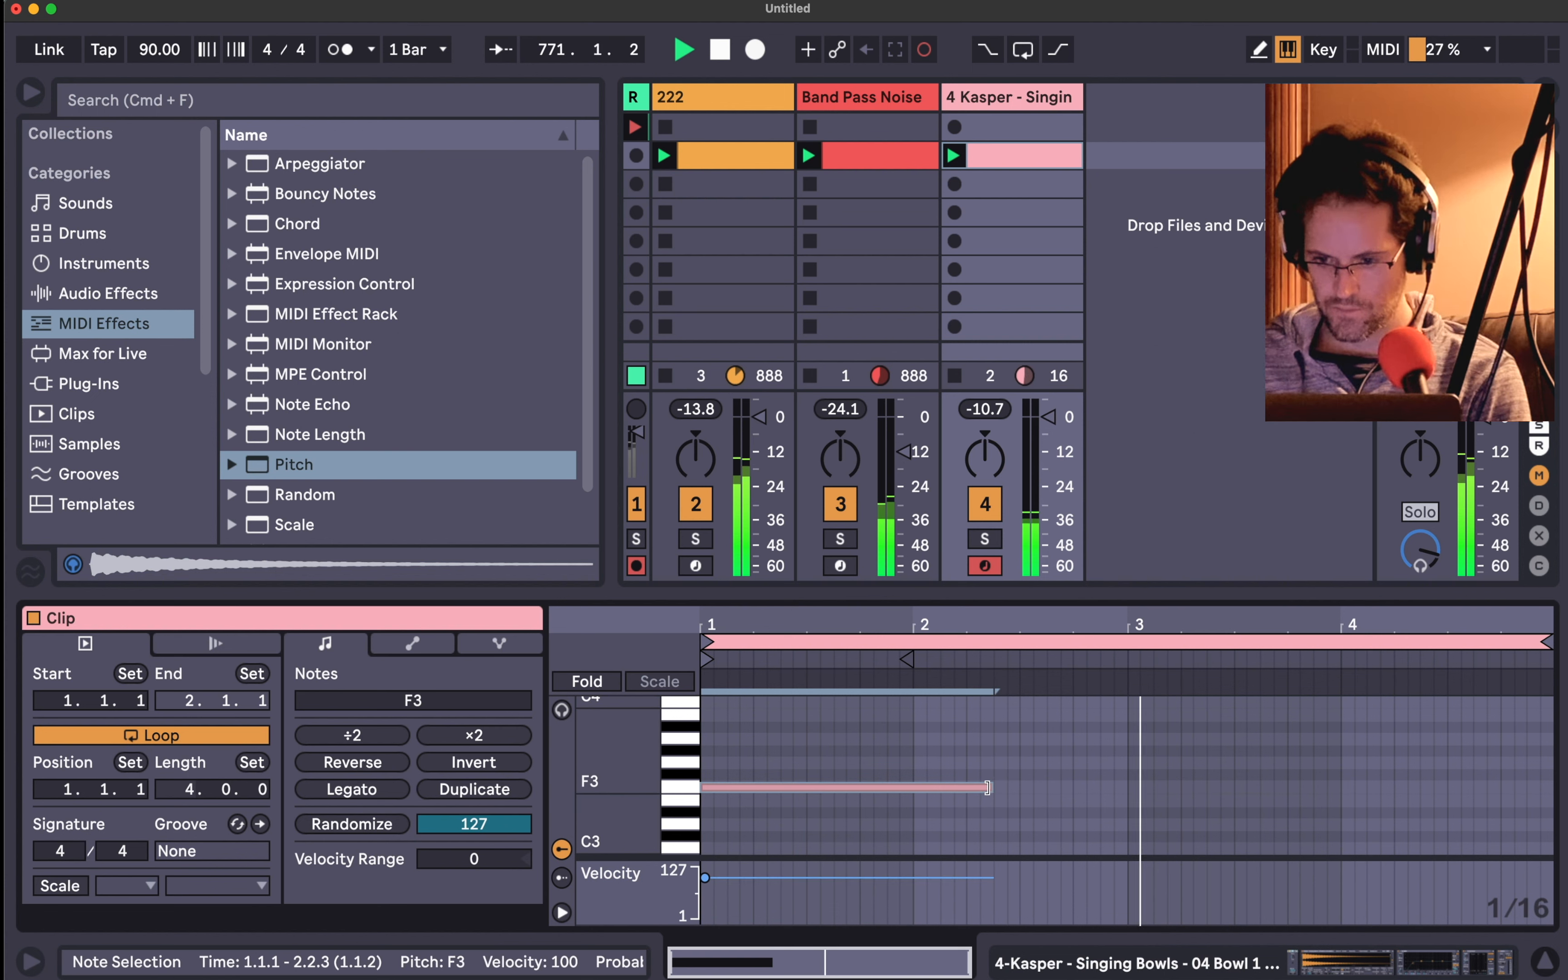
drag(993, 787, 1133, 787)
- Enable the Sampler's forward sustain loop from 136284 to 337274 with a 55908 crossfade, and set the sample end to 337274
key(shift+Tab)
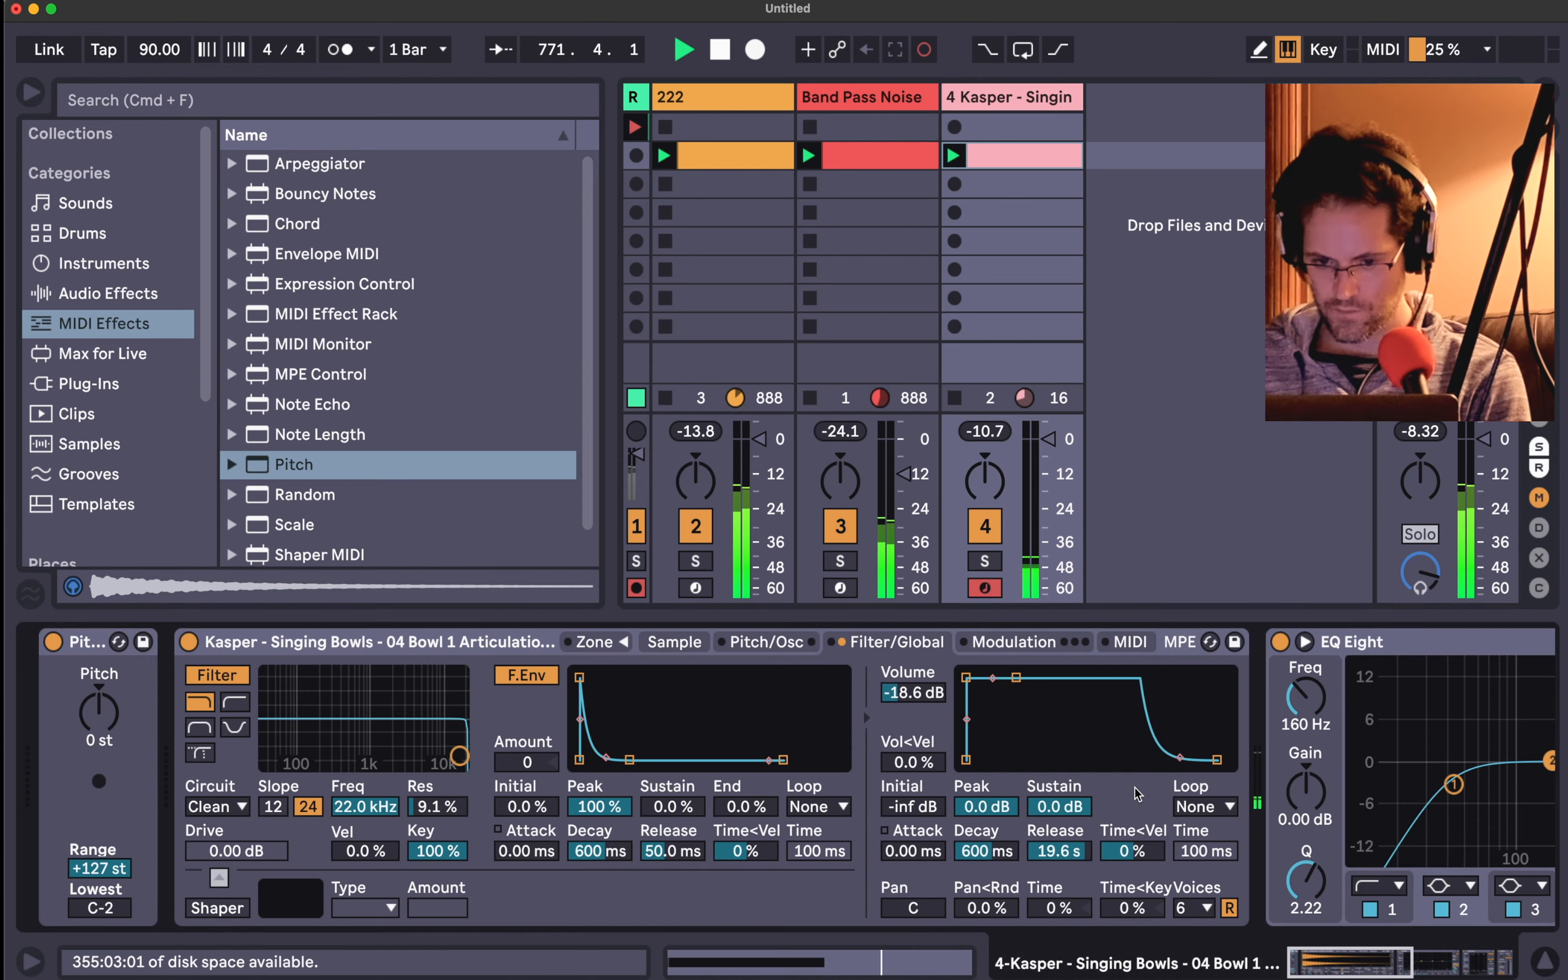
click(674, 641)
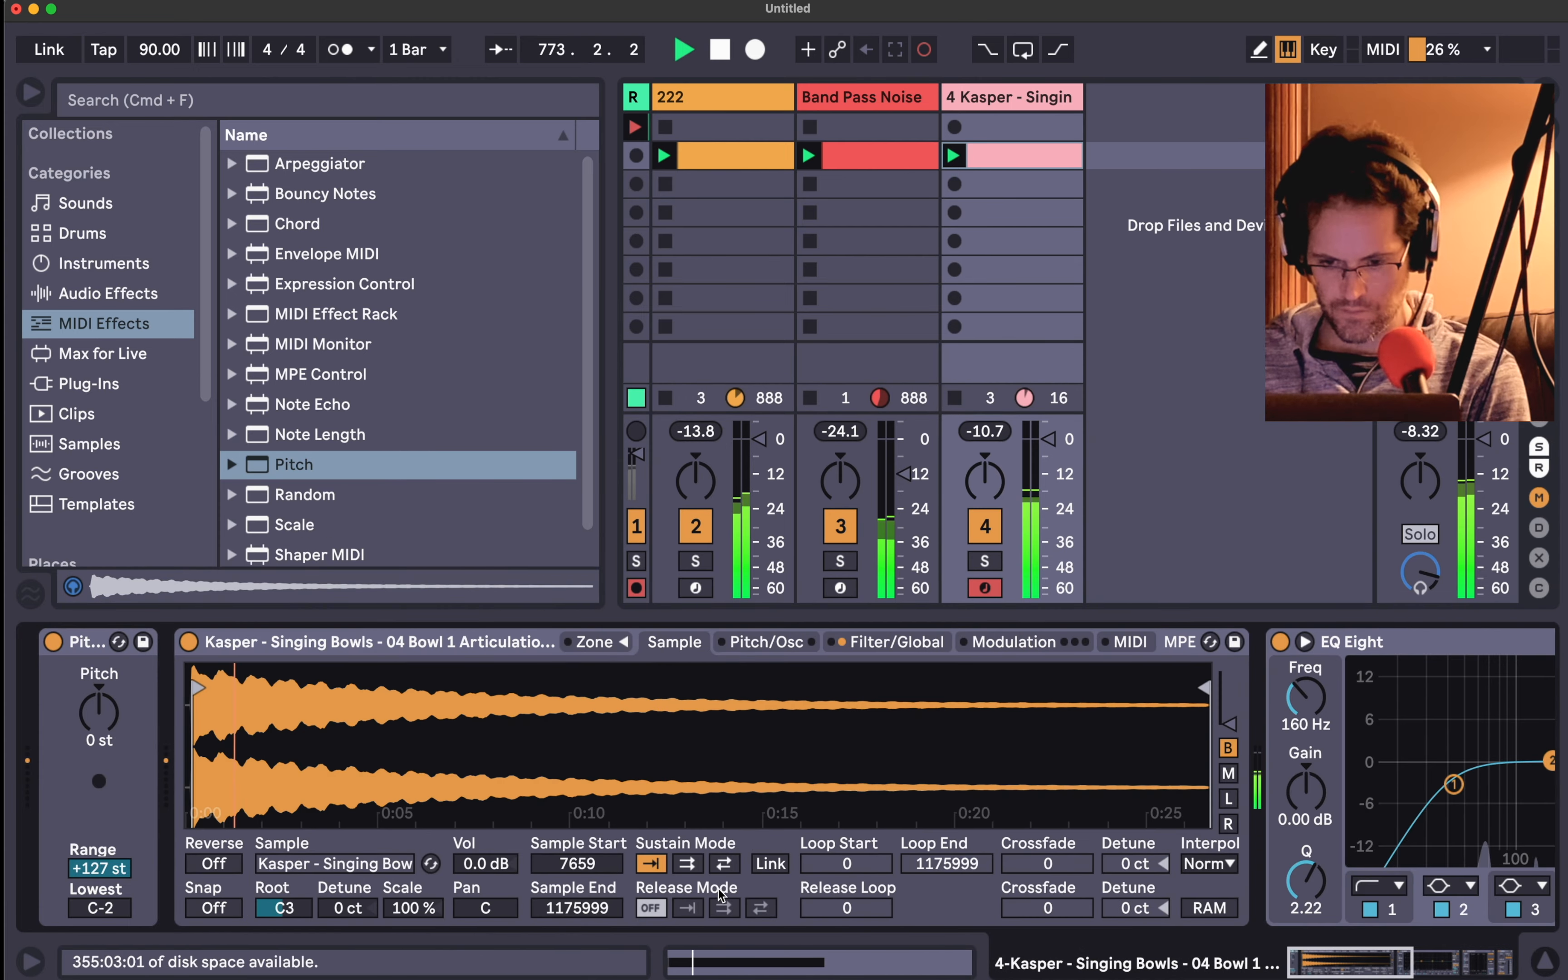
click(687, 864)
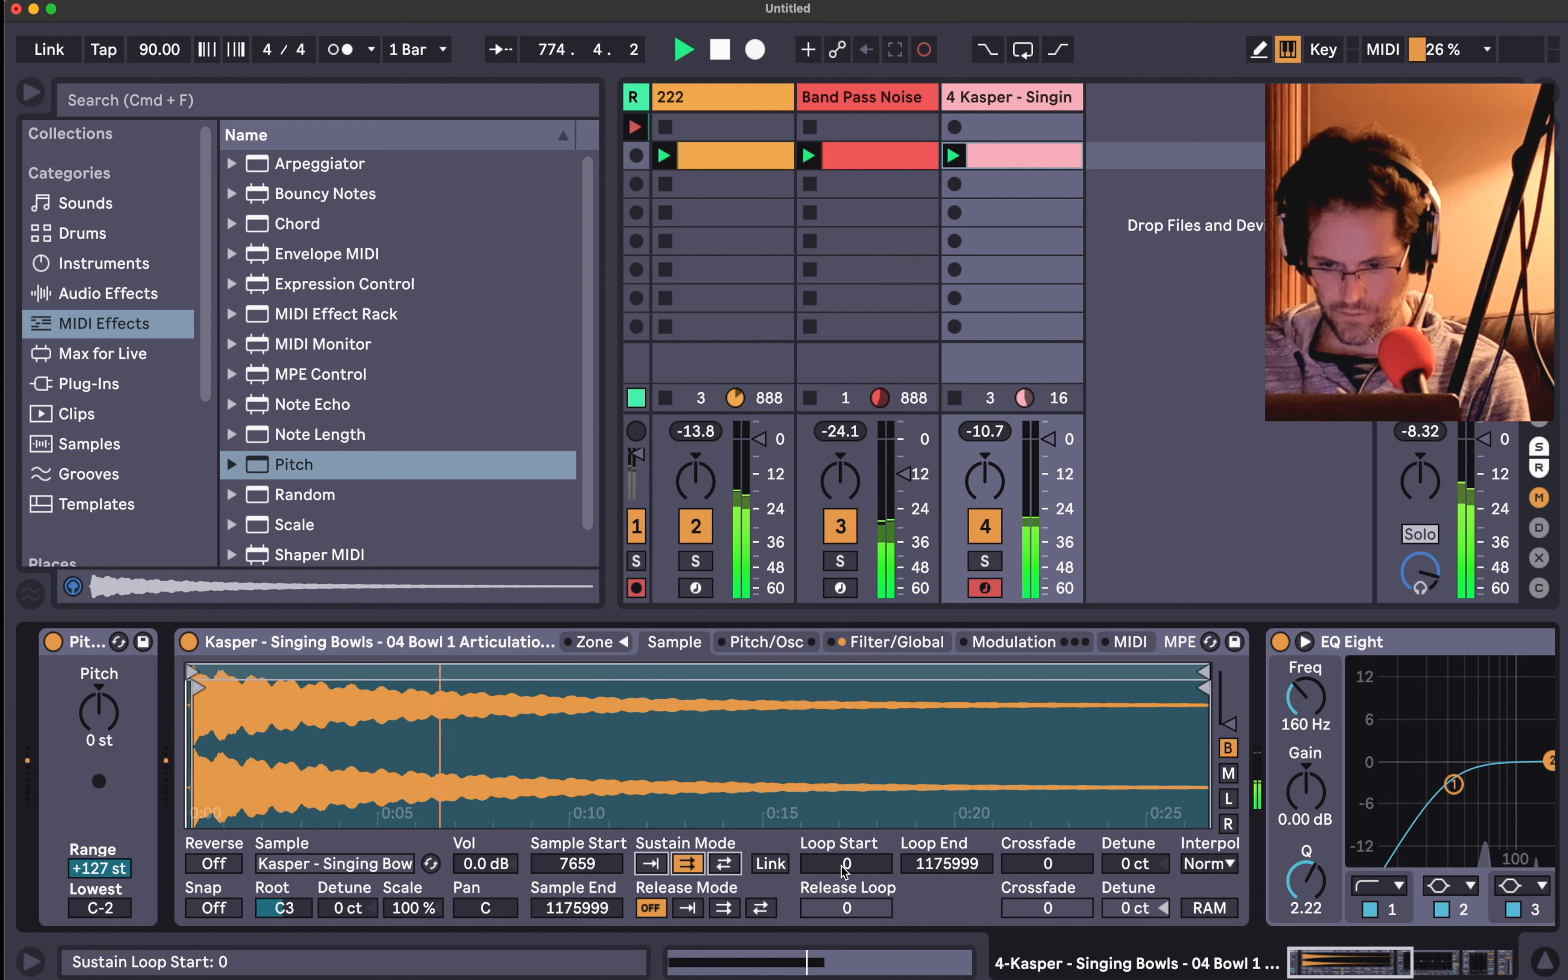
drag(847, 864, 847, 833)
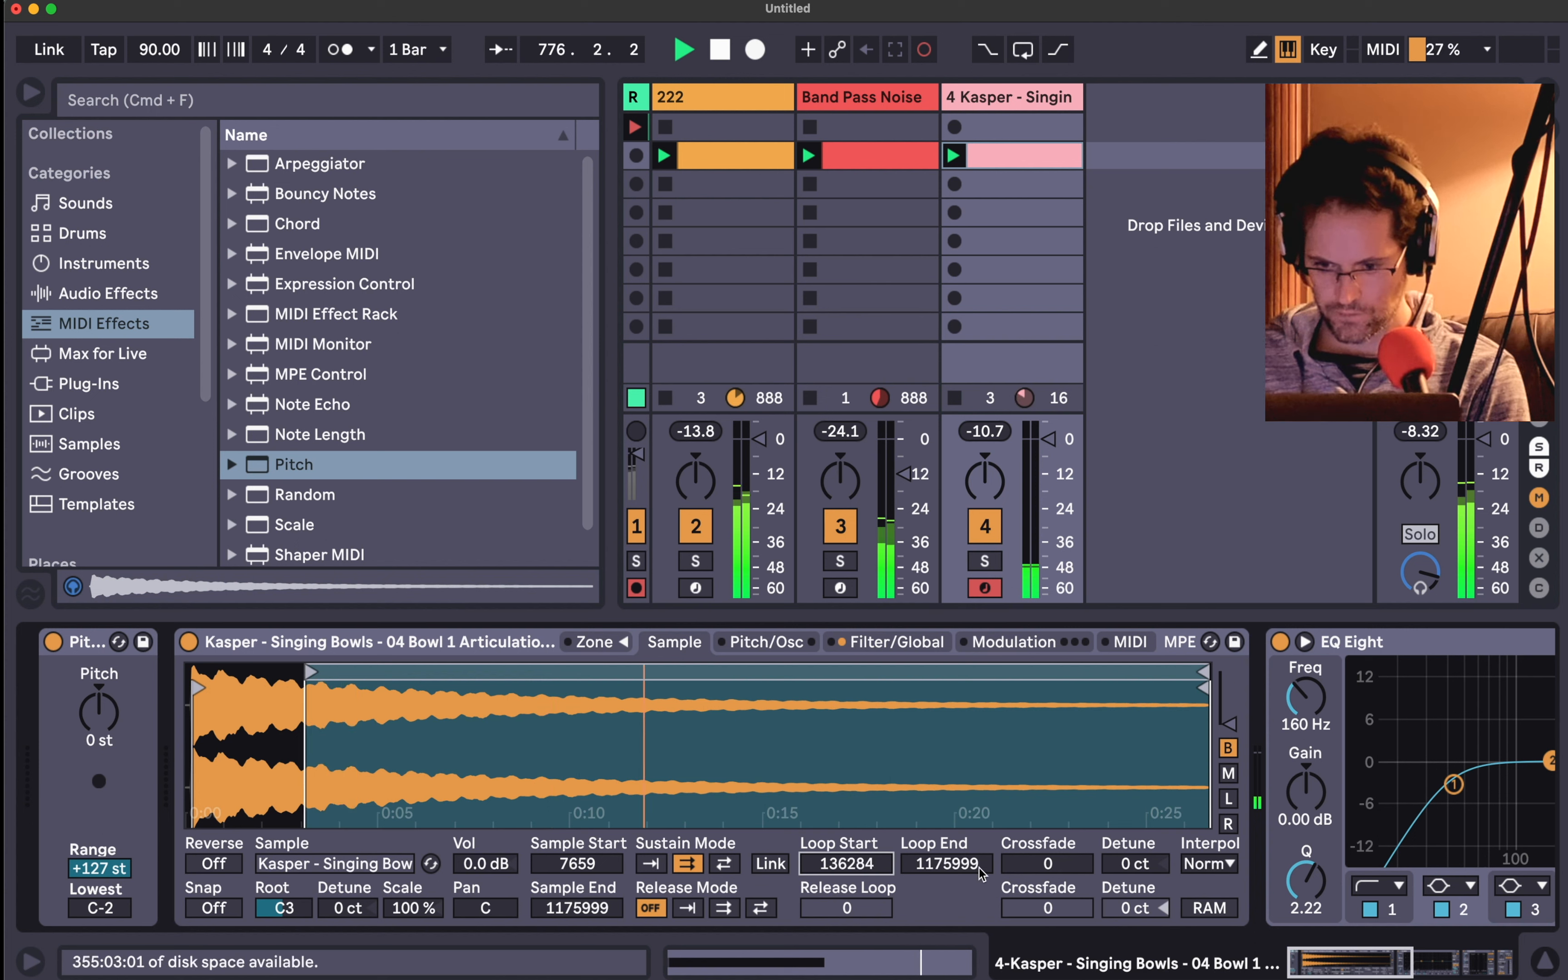
mouse_move(946, 863)
mouse_down()
mouse_move(946, 937)
mouse_move(970, 866)
mouse_move(1056, 856)
mouse_move(1069, 872)
mouse_up()
click(1047, 863)
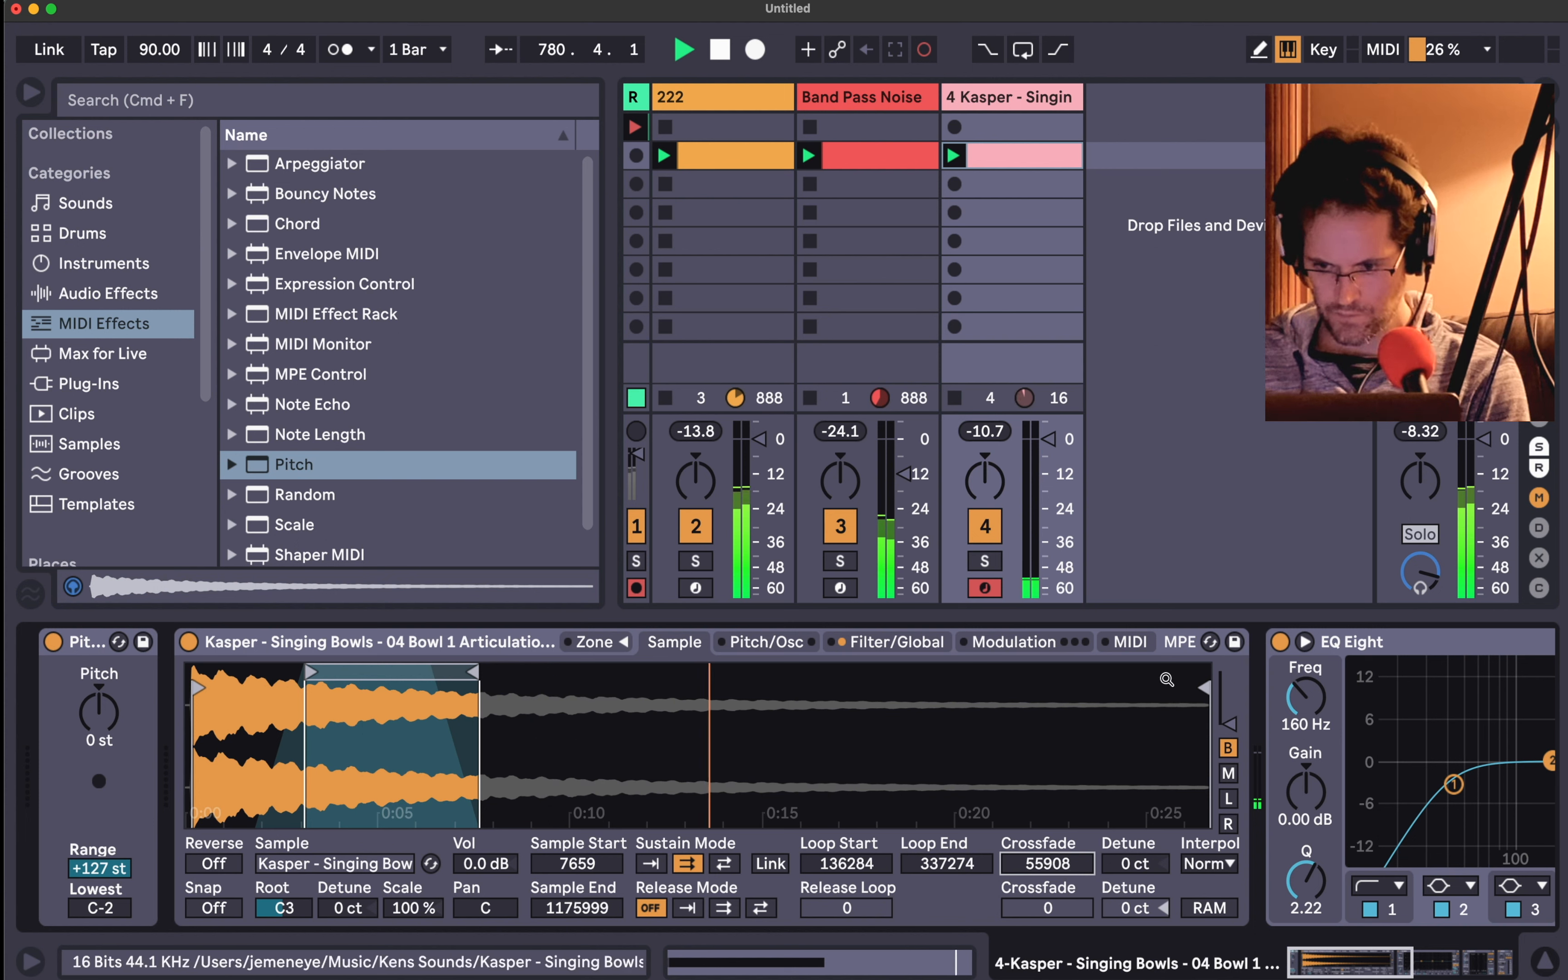
drag(1203, 688, 451, 691)
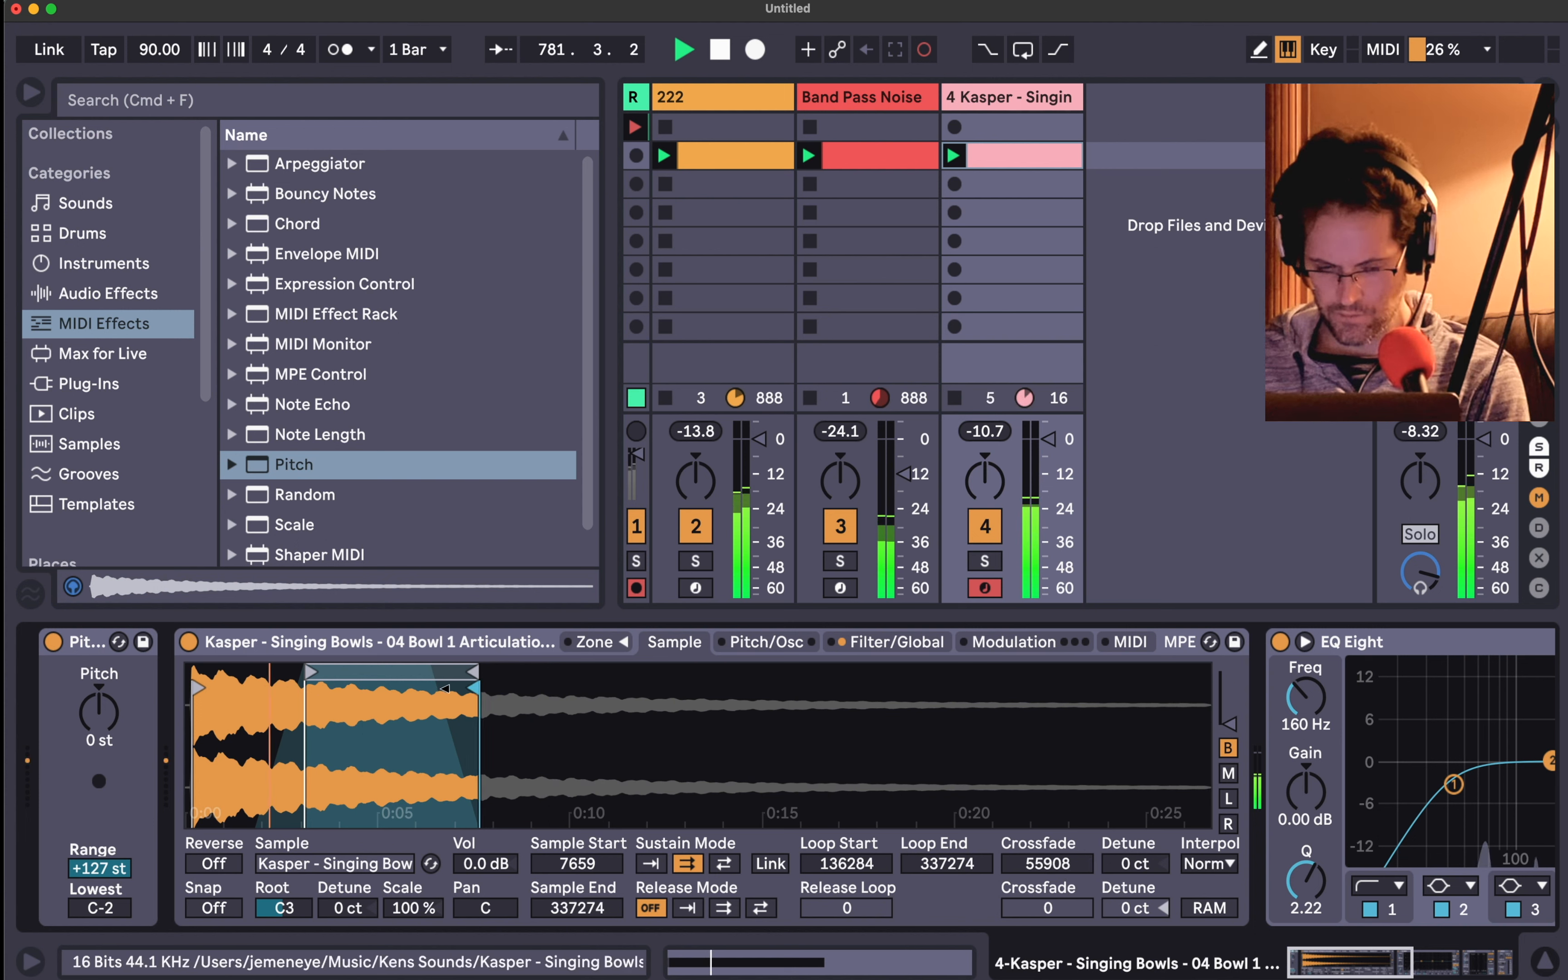
drag(356, 718, 606, 718)
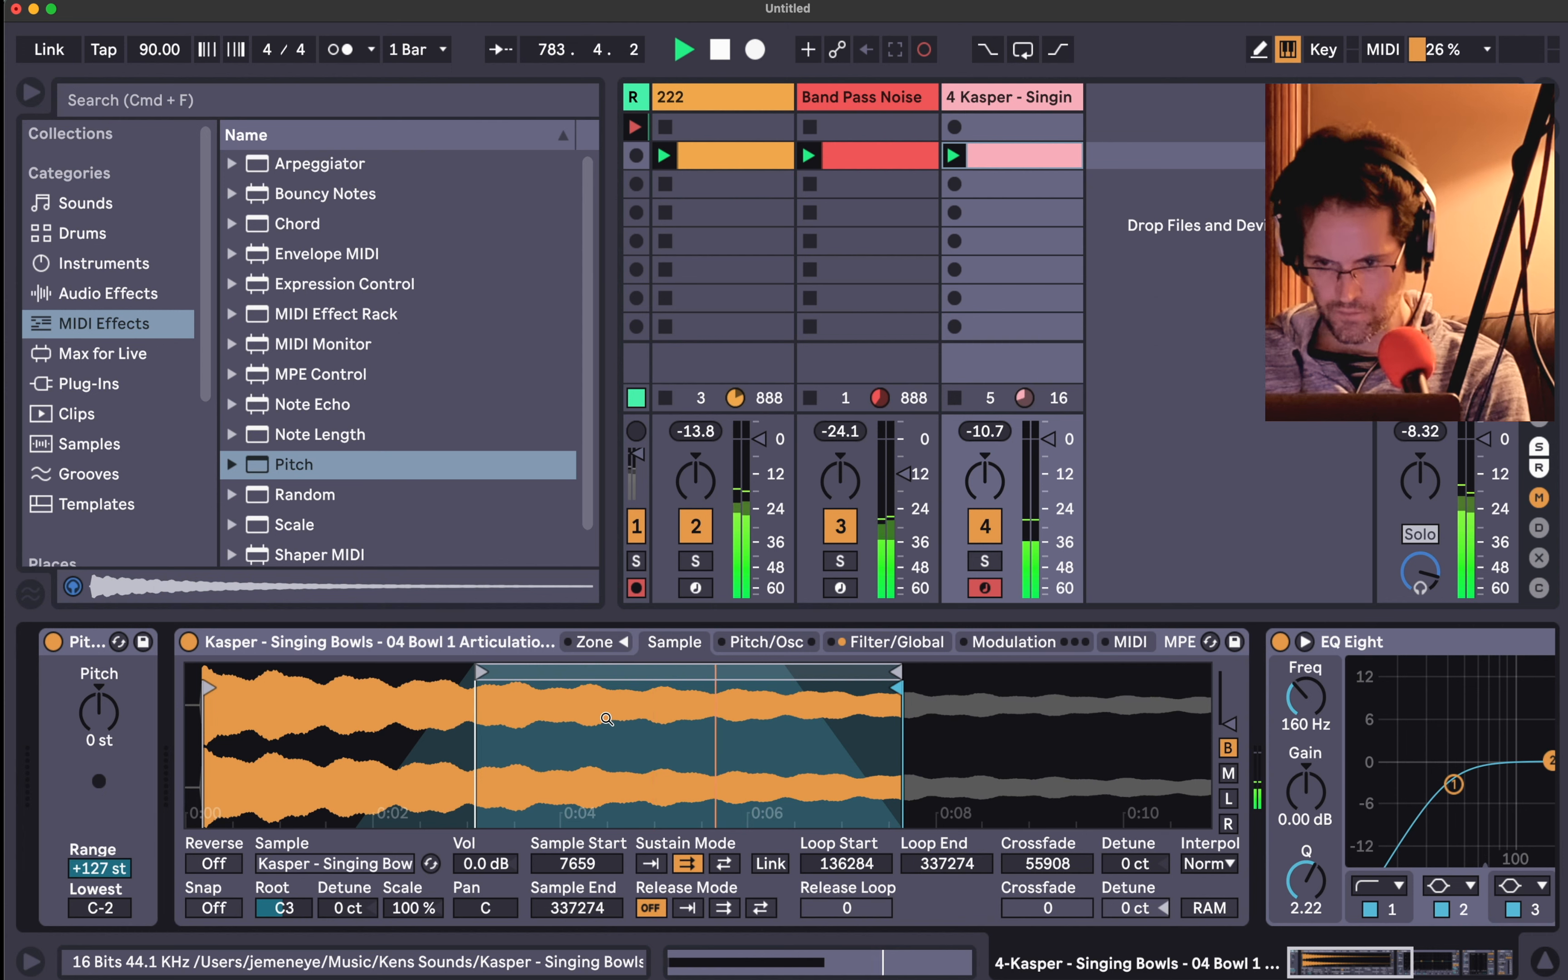
- Rename the bowl clip as 0 and duplicate it into the slot below
key(shift+Tab)
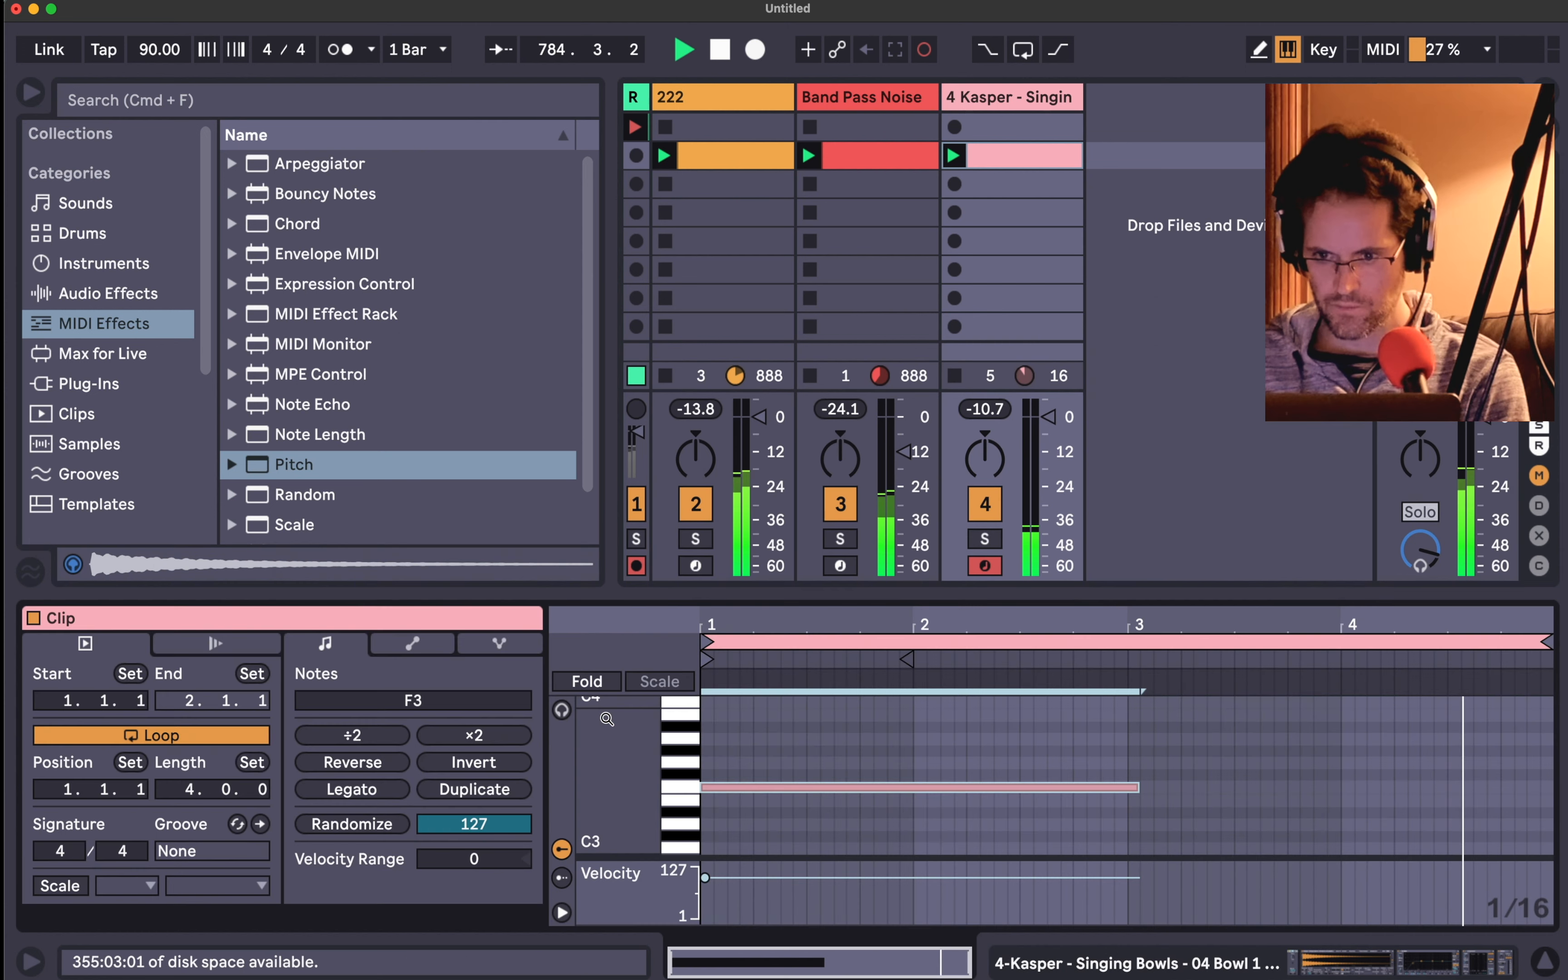
key(shift+Tab)
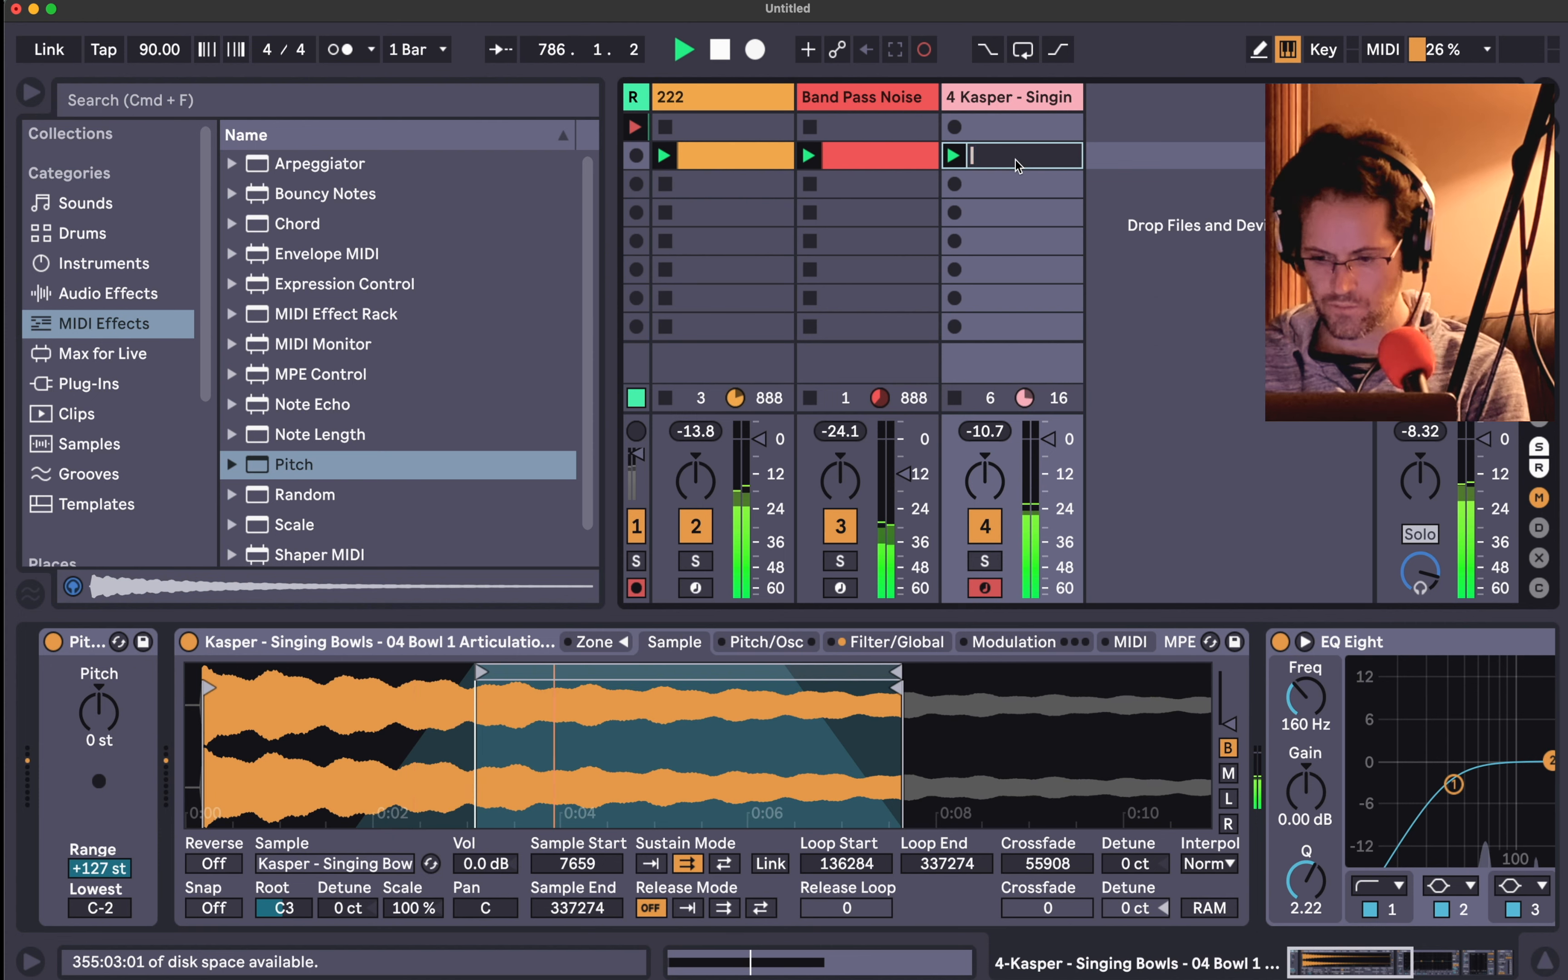
key(super+d)
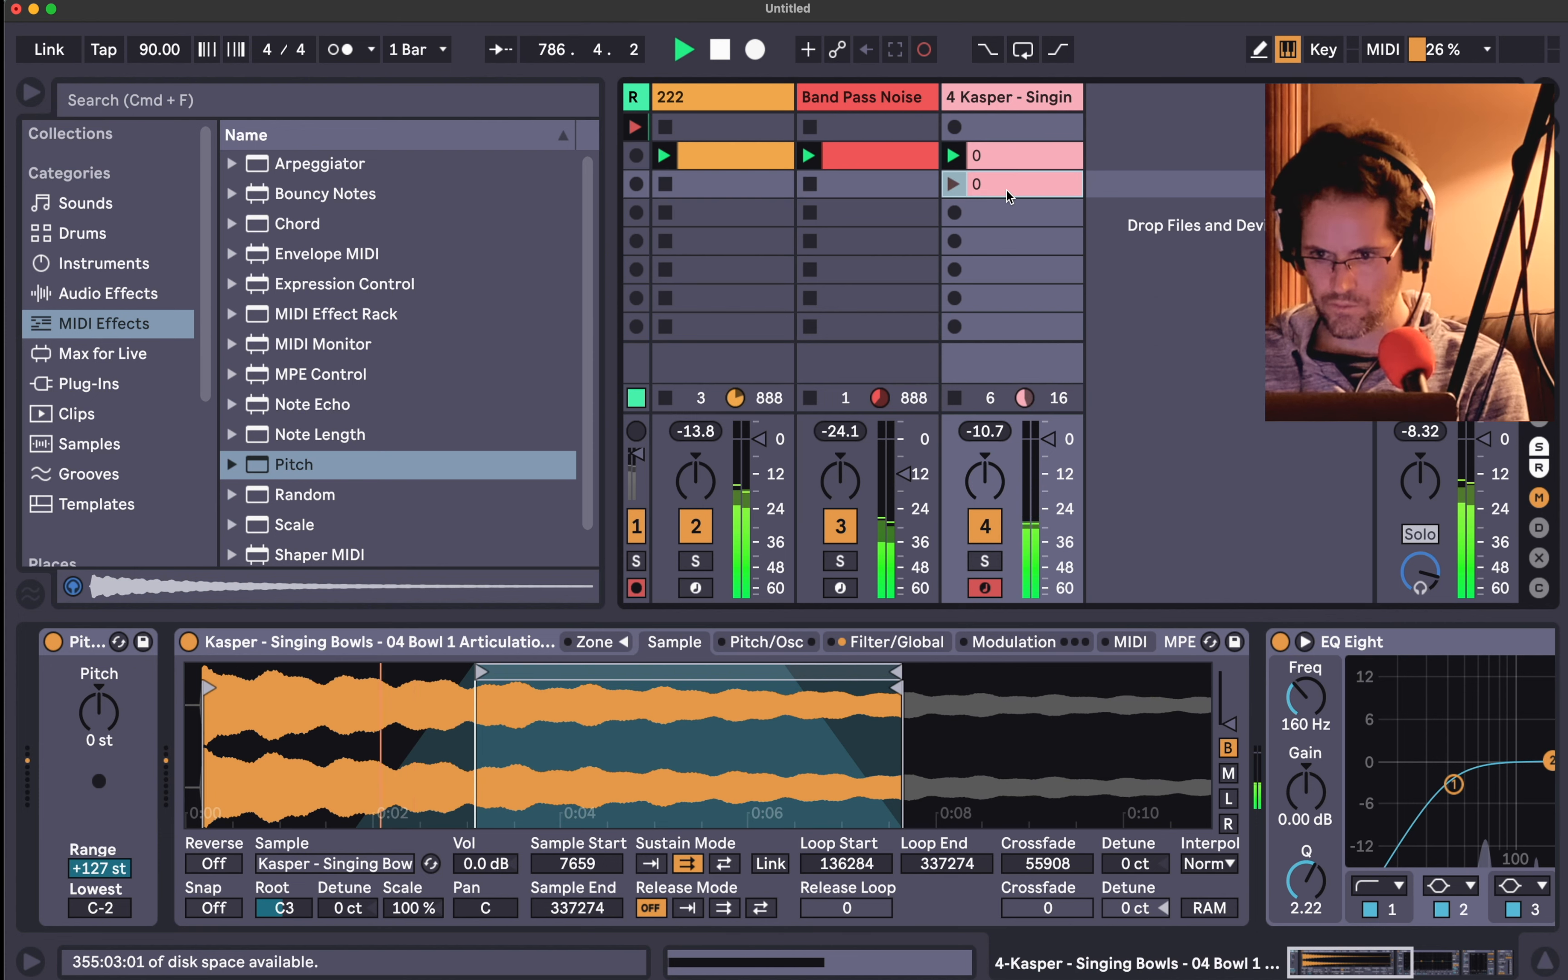
- Raise the note in the duplicated bowl clip two semitones to G3
click(1006, 191)
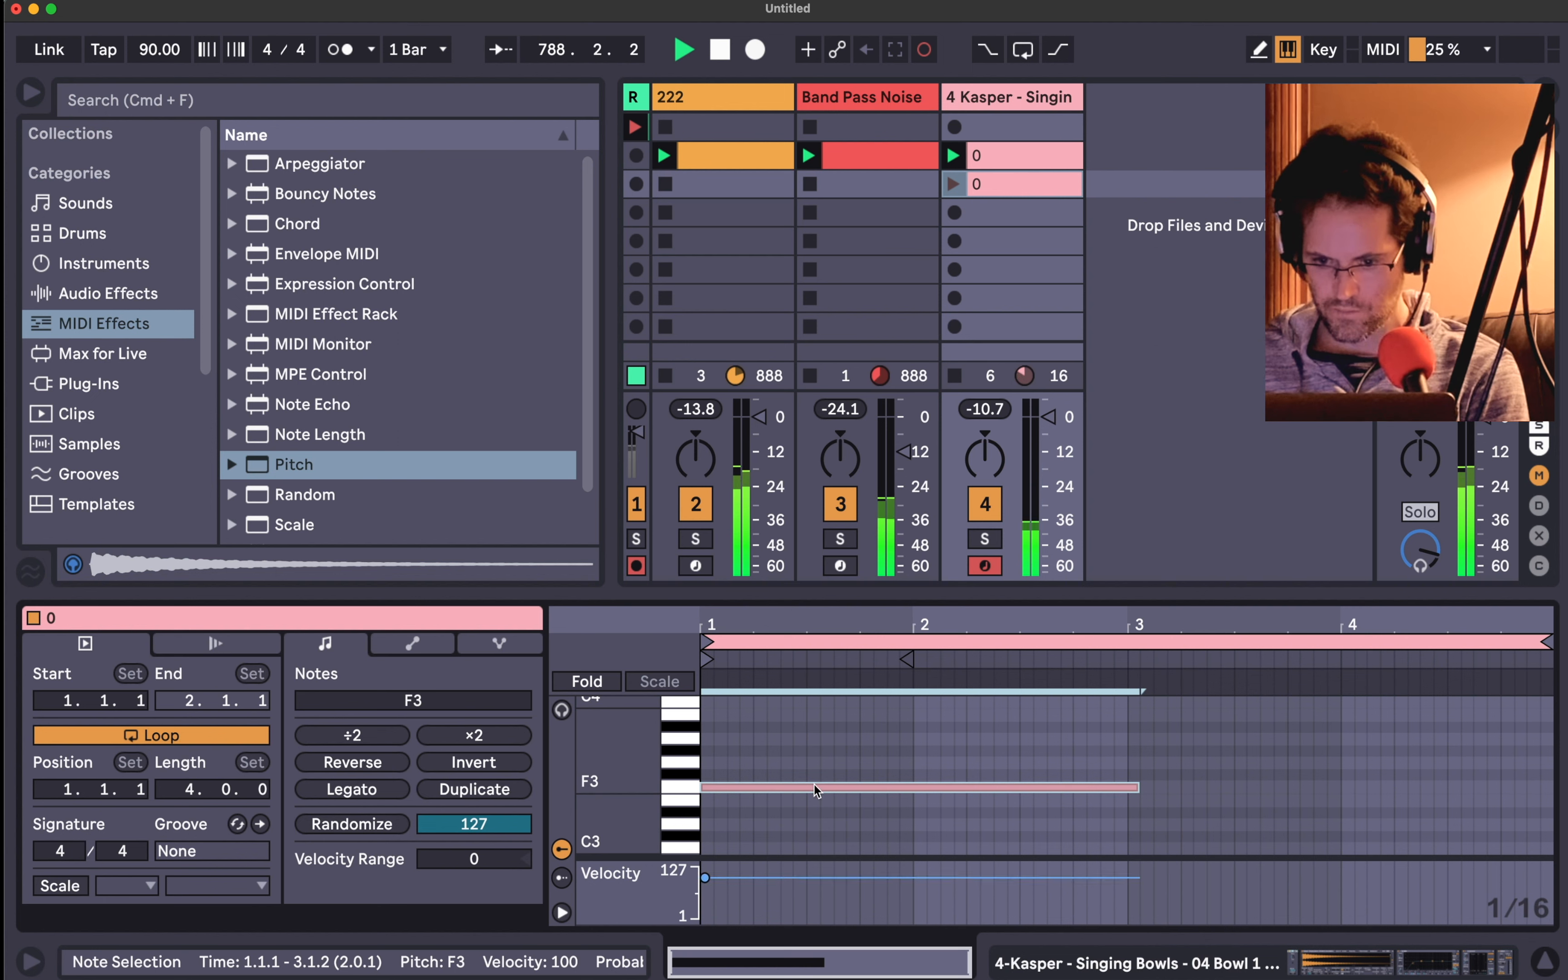
key(Up)
key(Up)
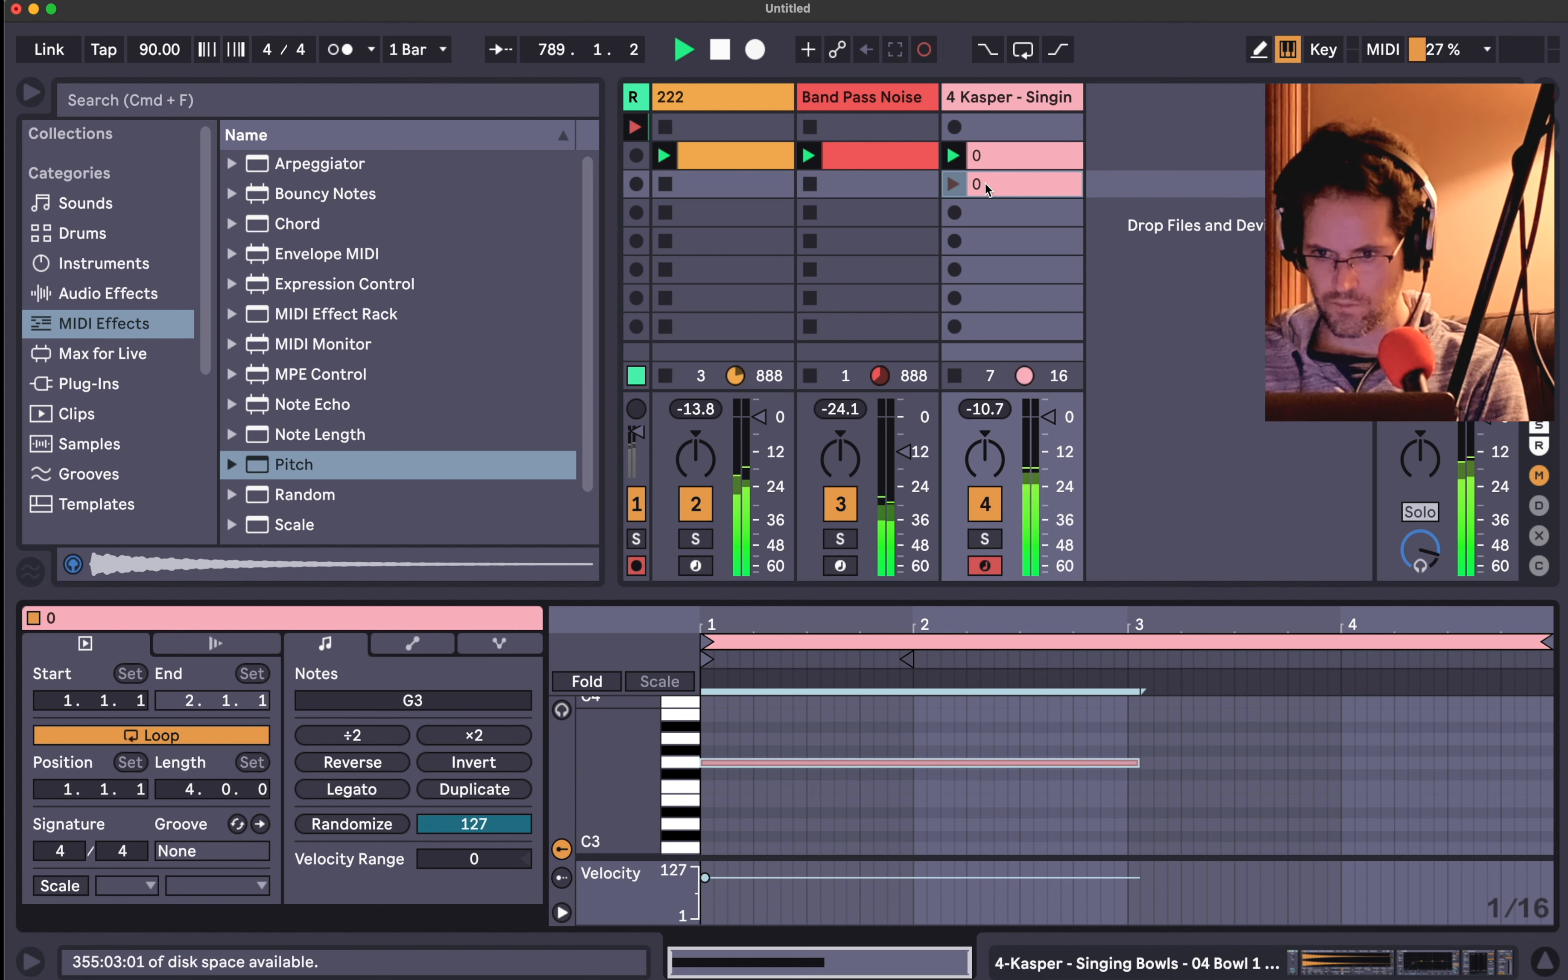
- Enable the follow action on the first bowl clip, named 0, and set its action to Any
click(992, 159)
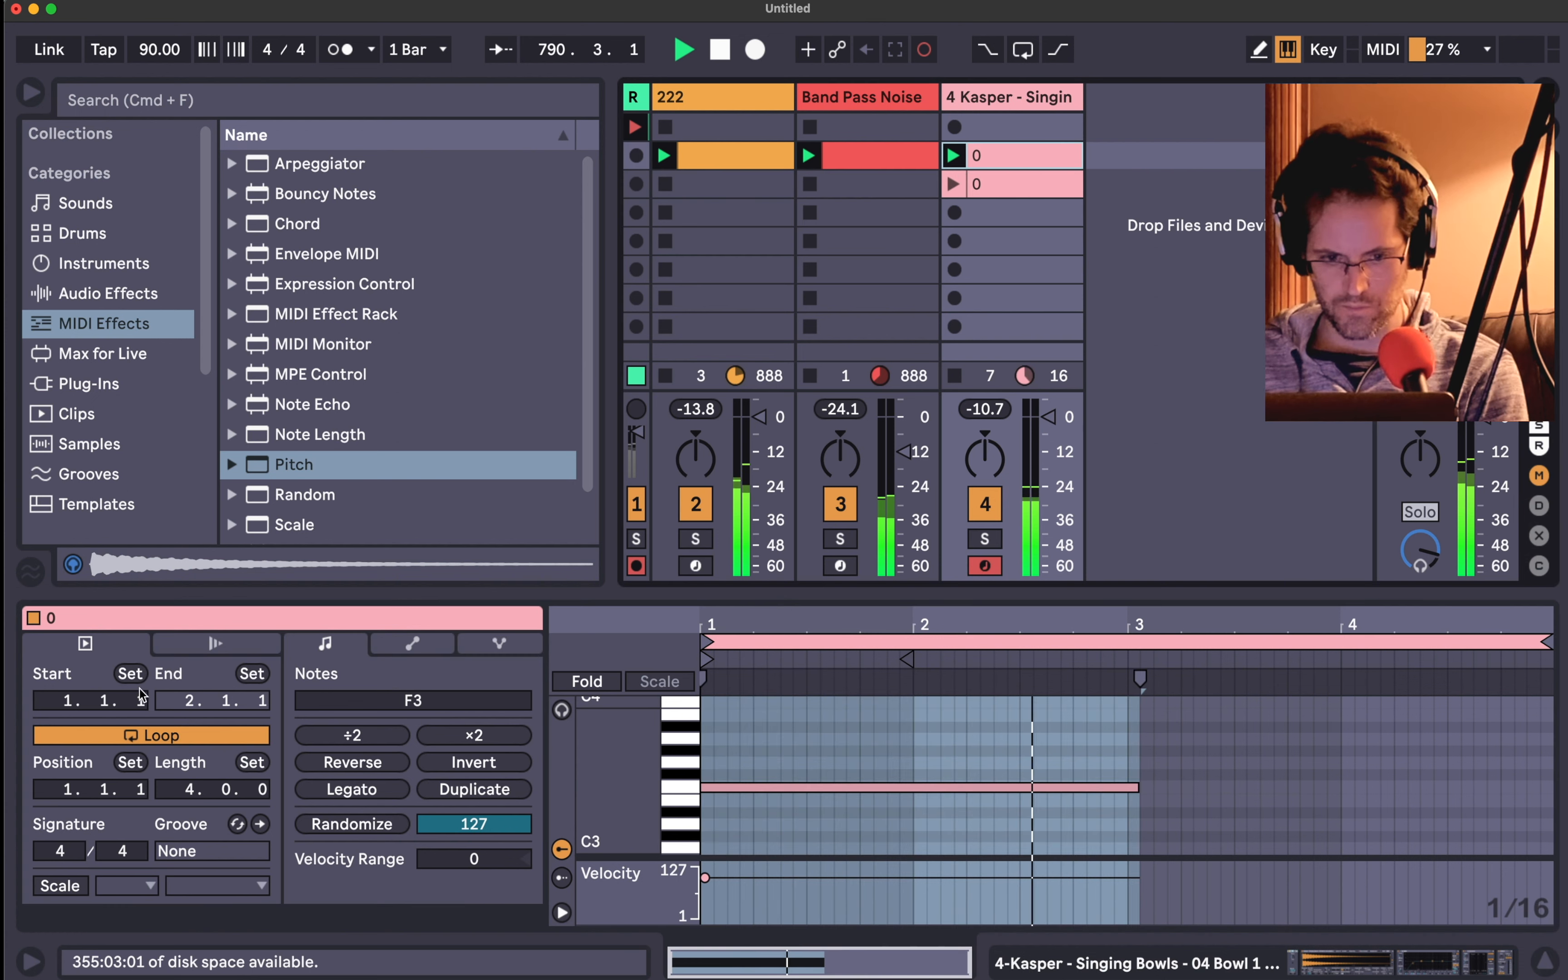
click(216, 643)
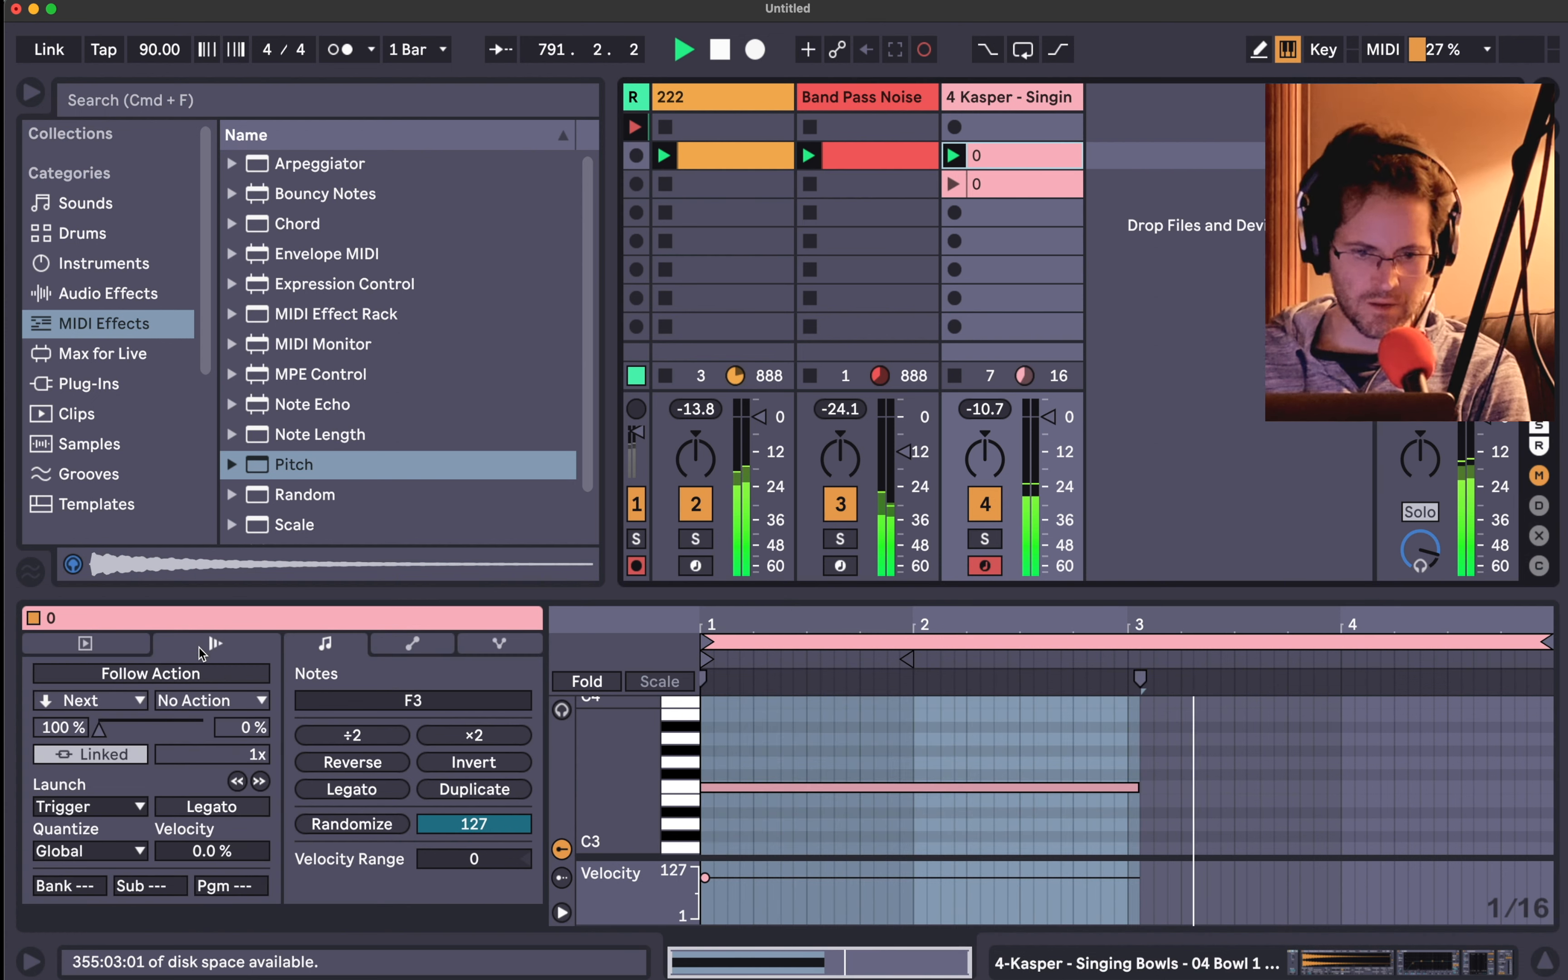
click(150, 674)
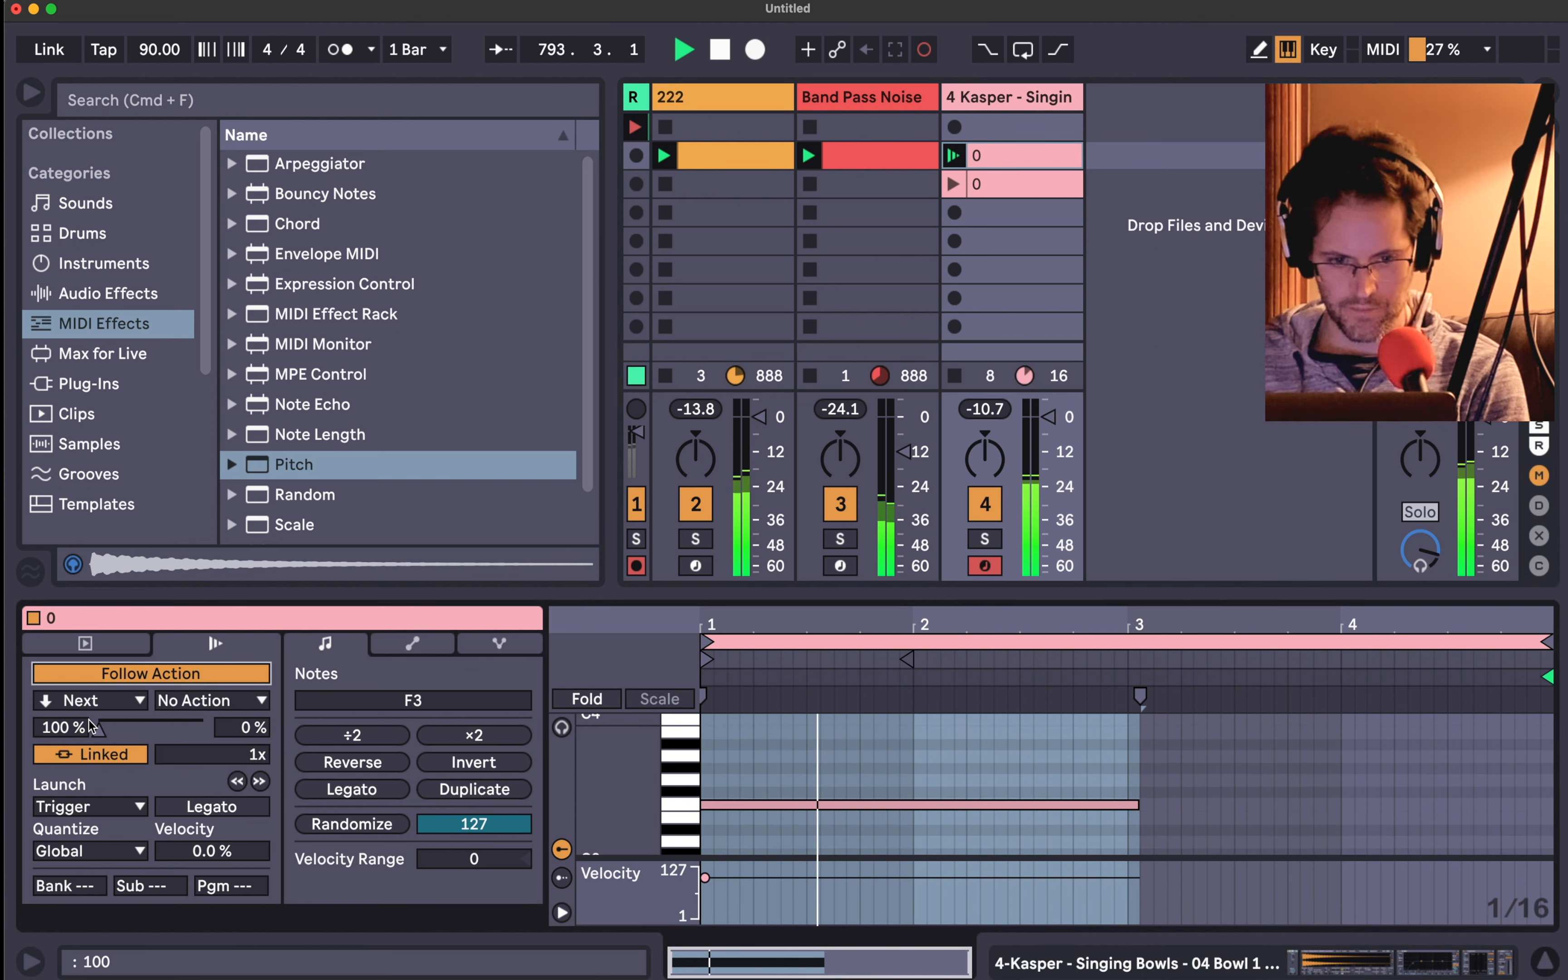
click(104, 701)
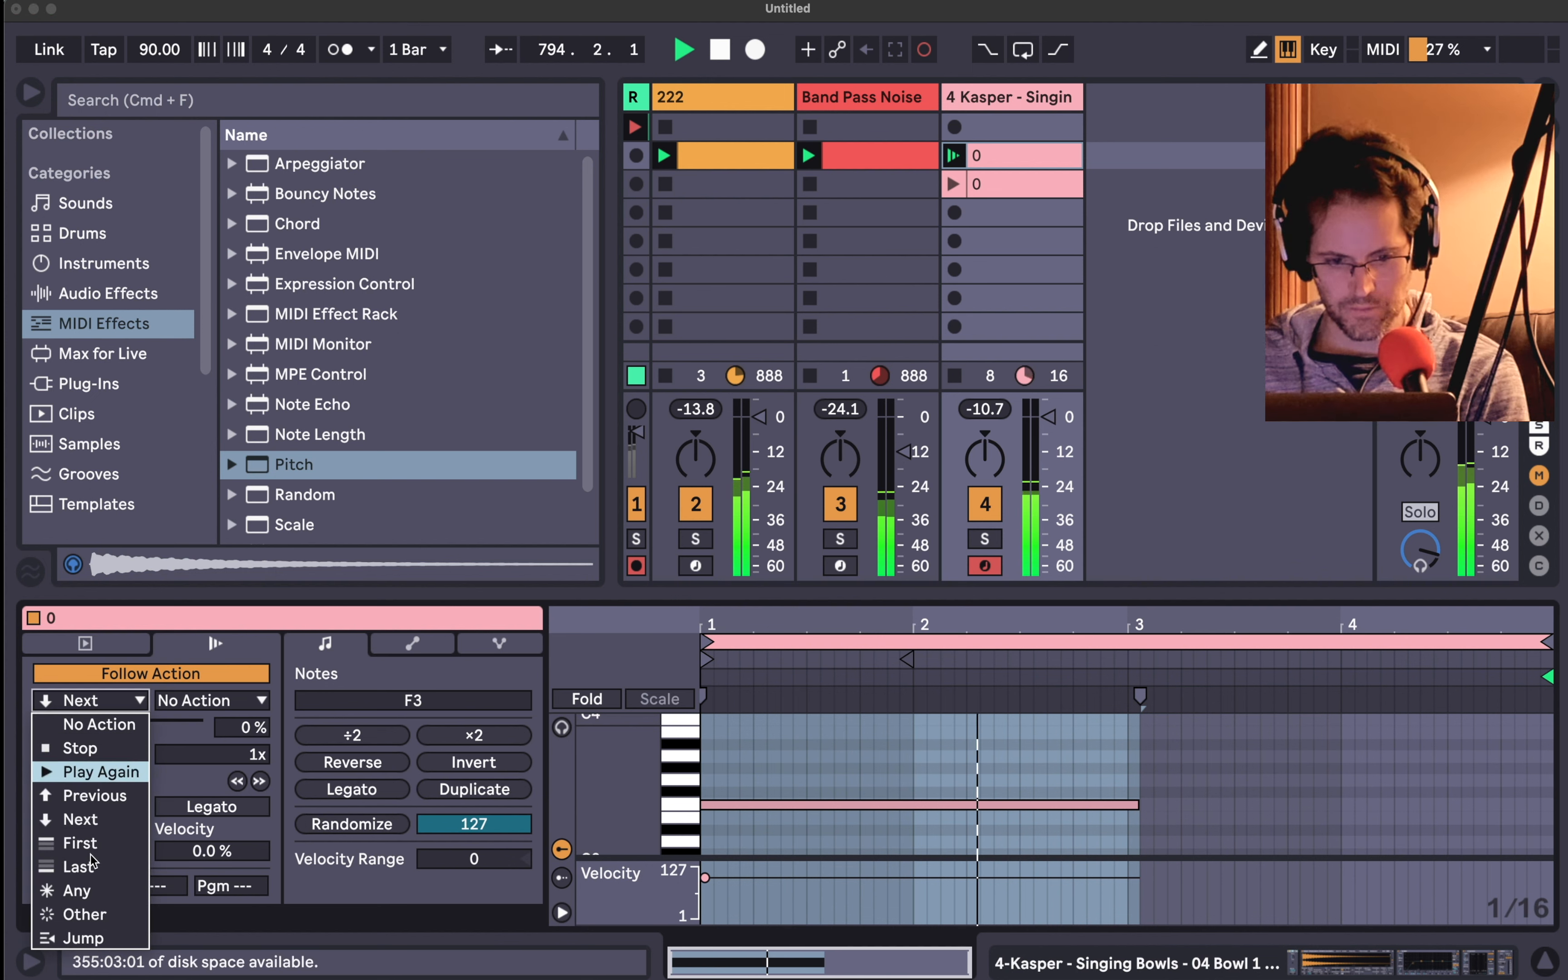
click(89, 893)
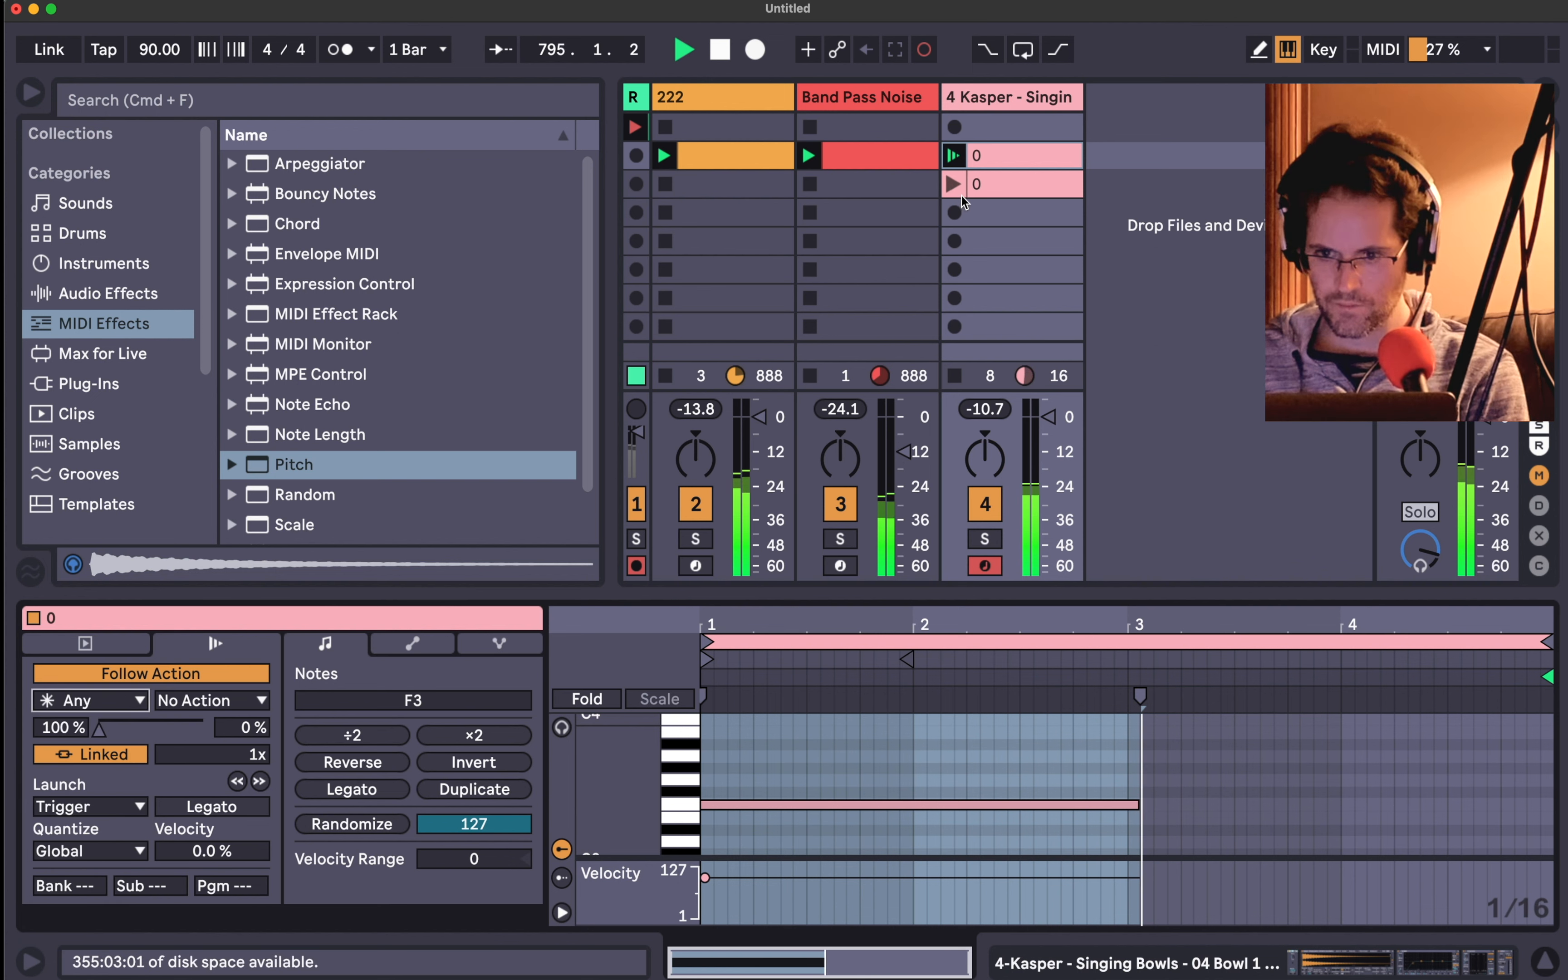
- Enable the follow action on the second bowl clip, holding the G3 note, and set its action to Any
click(990, 188)
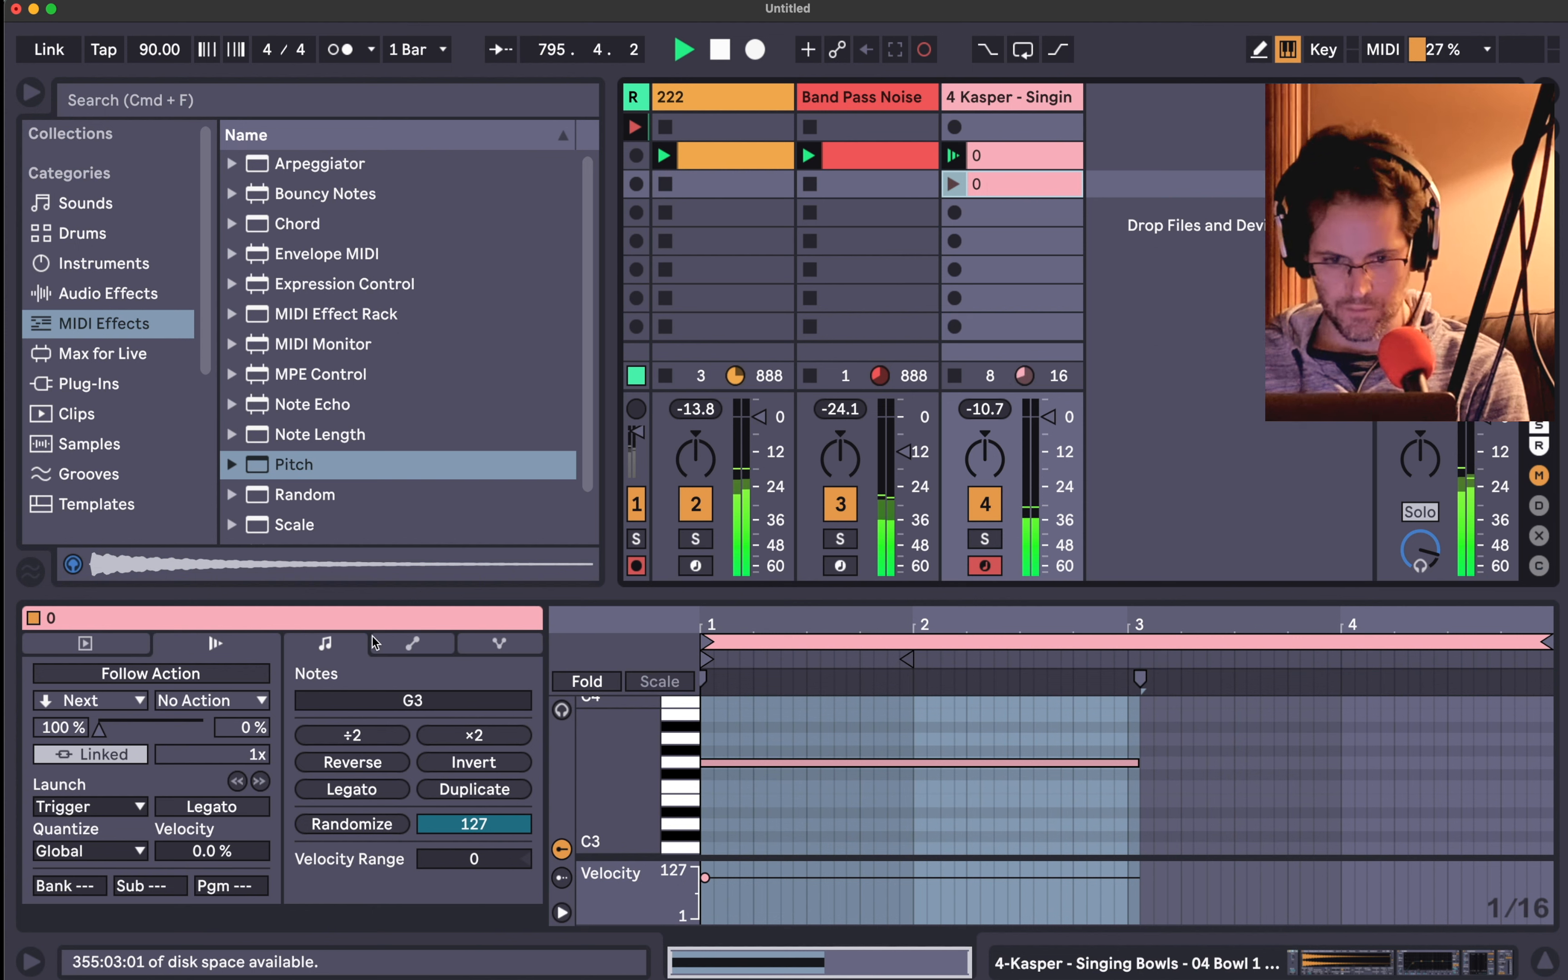
click(205, 678)
click(97, 700)
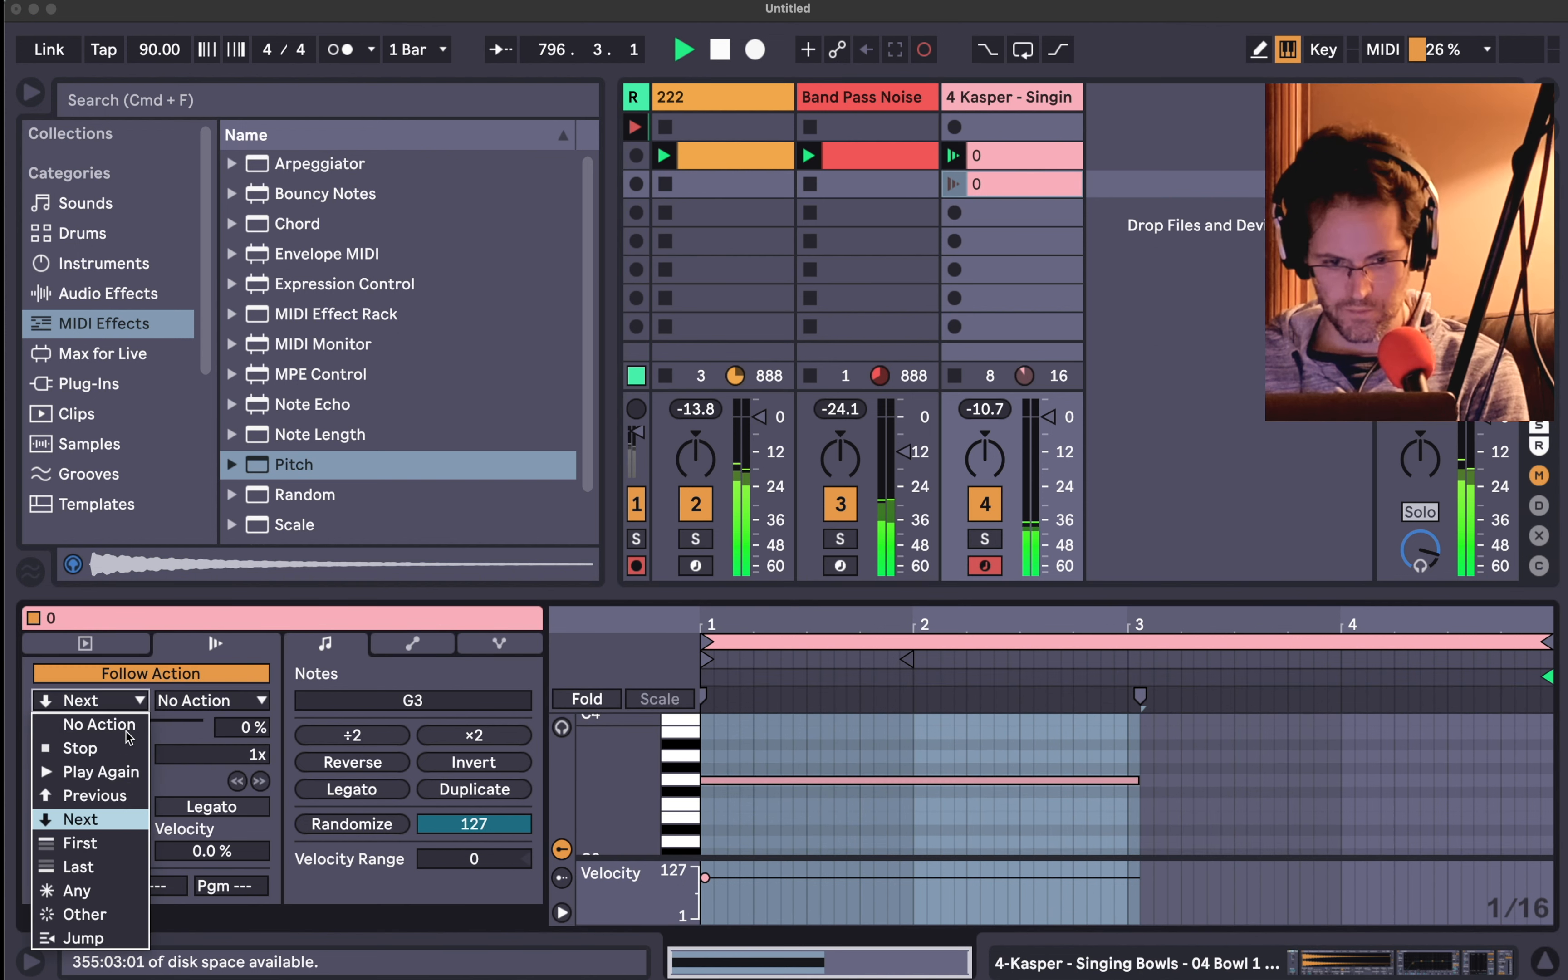
click(94, 892)
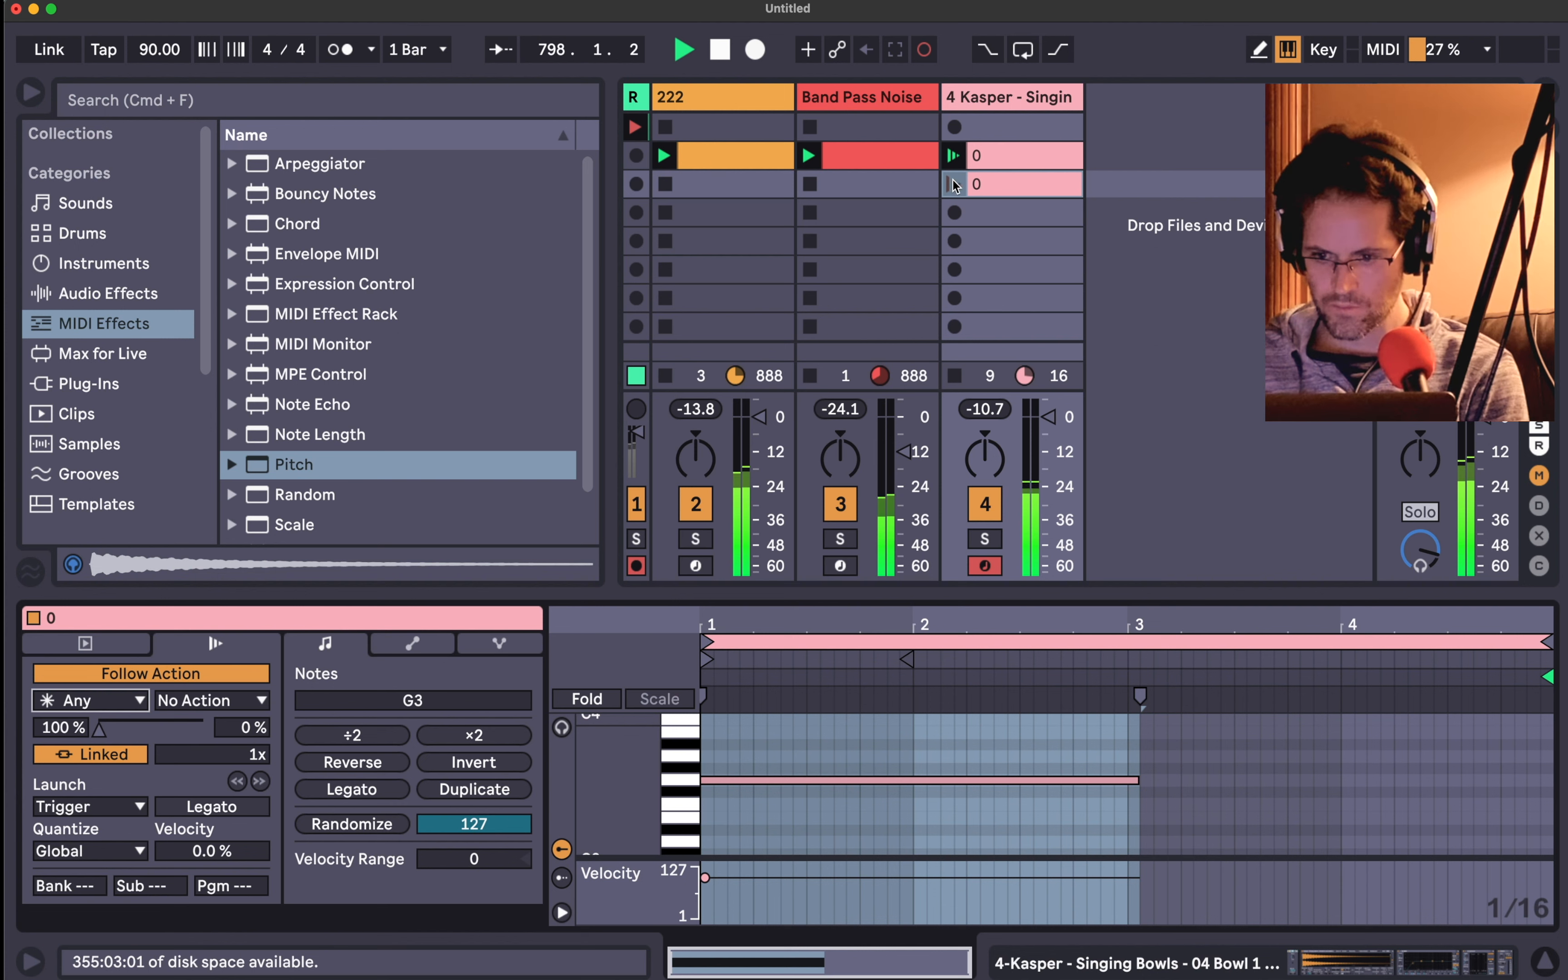
- Rename the second bowl clip as +2 and duplicate it into the slot below
key(super+r)
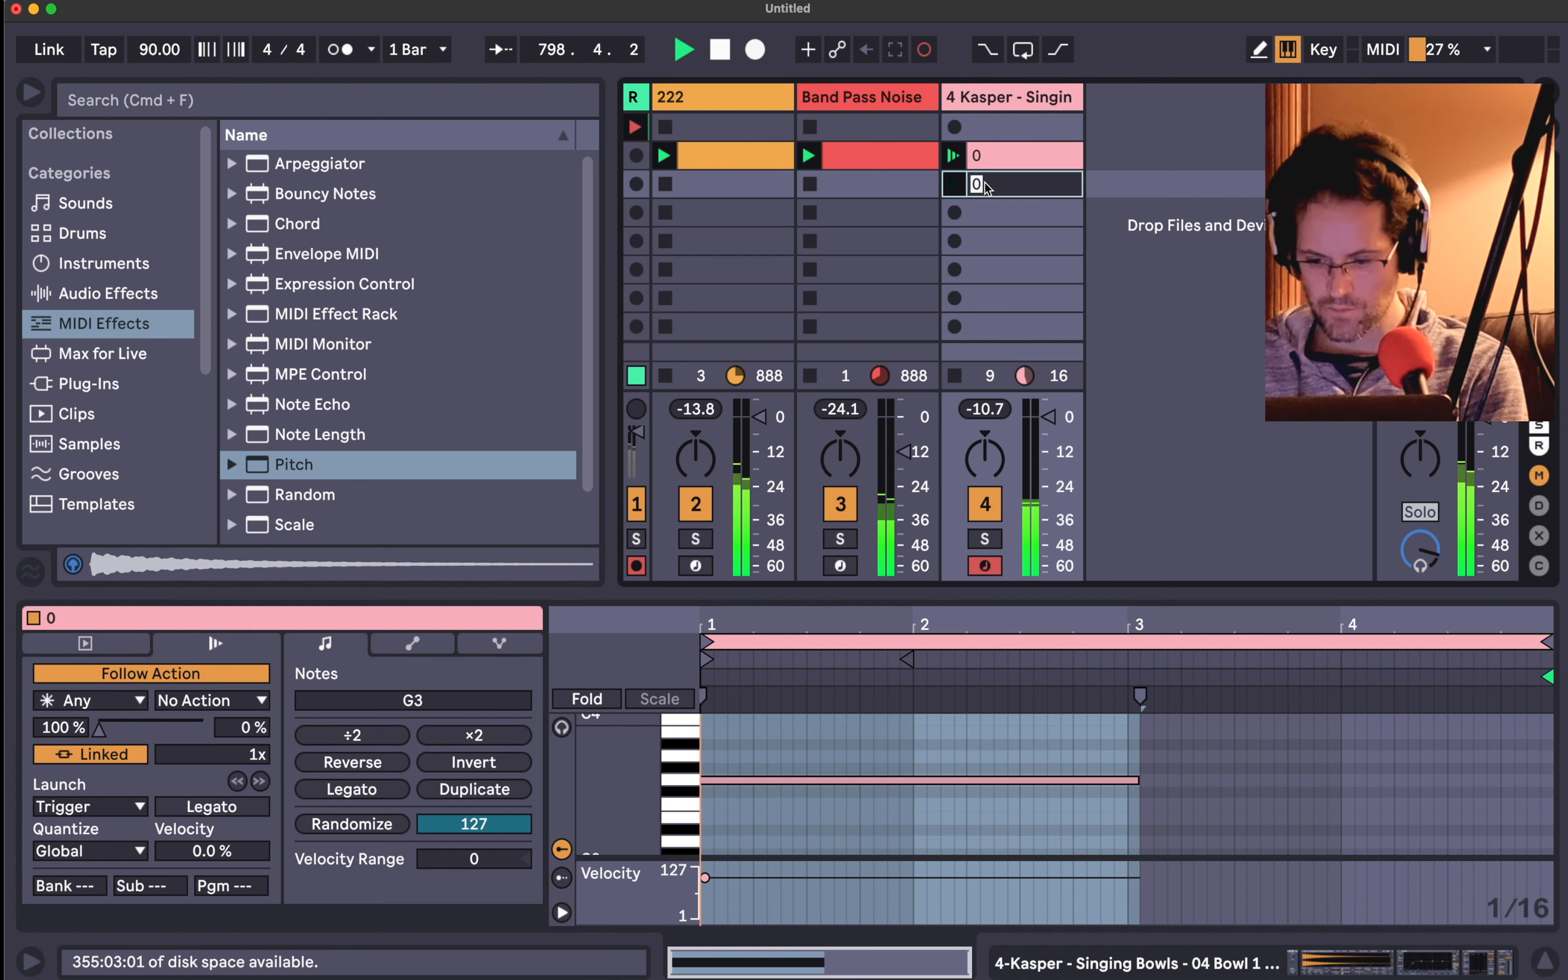
text(+2)
key(Return)
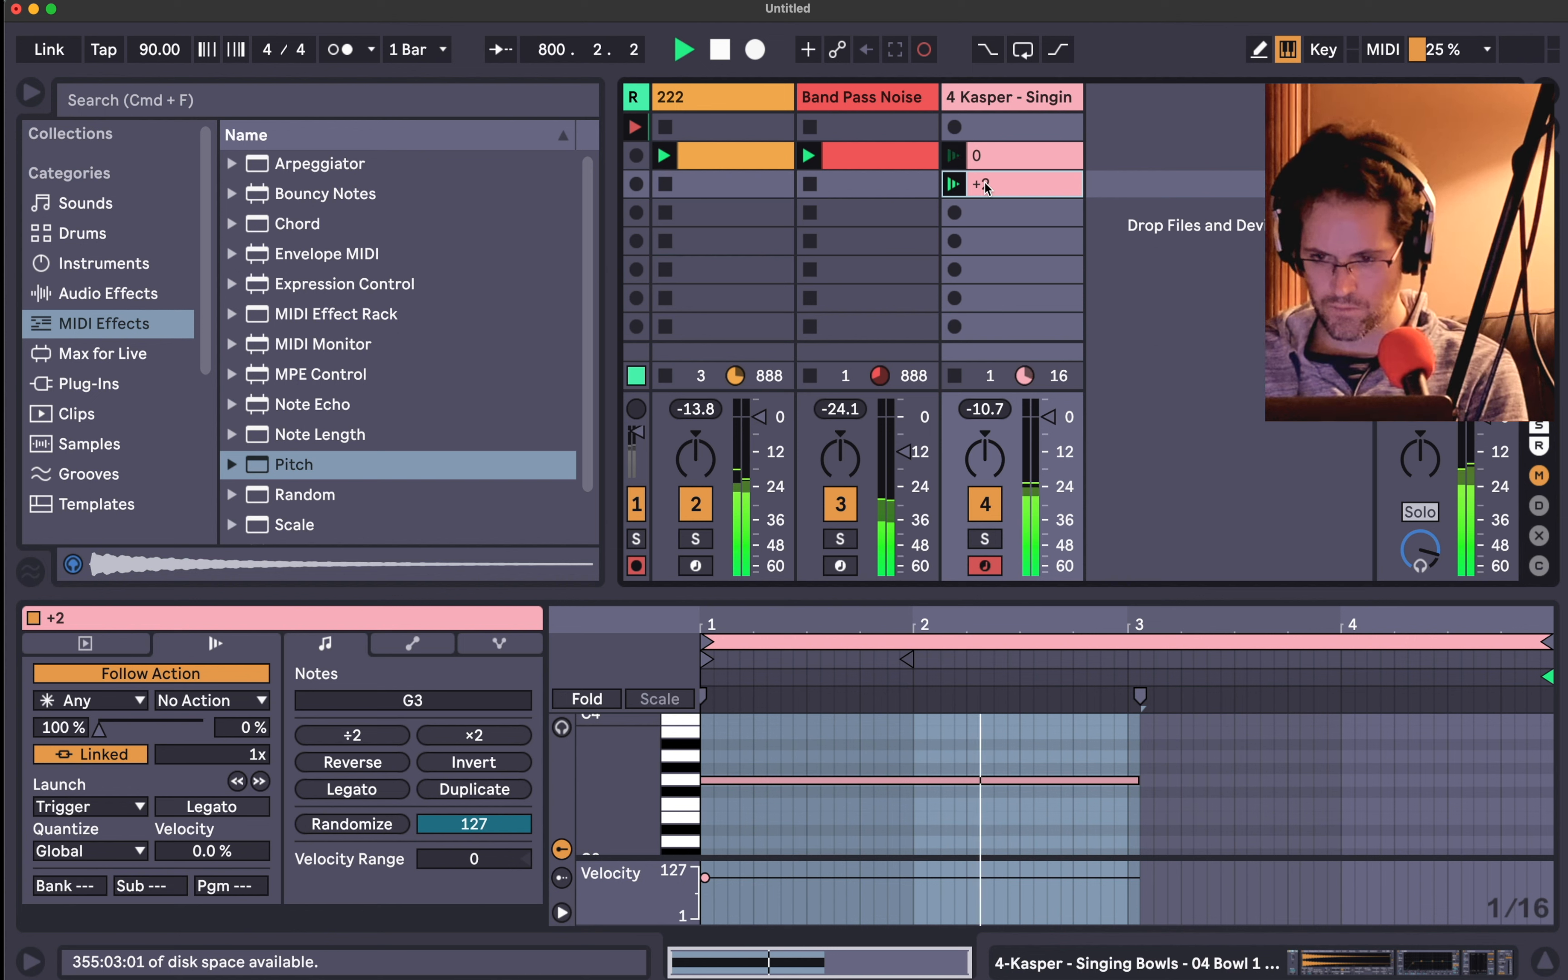
key(super+d)
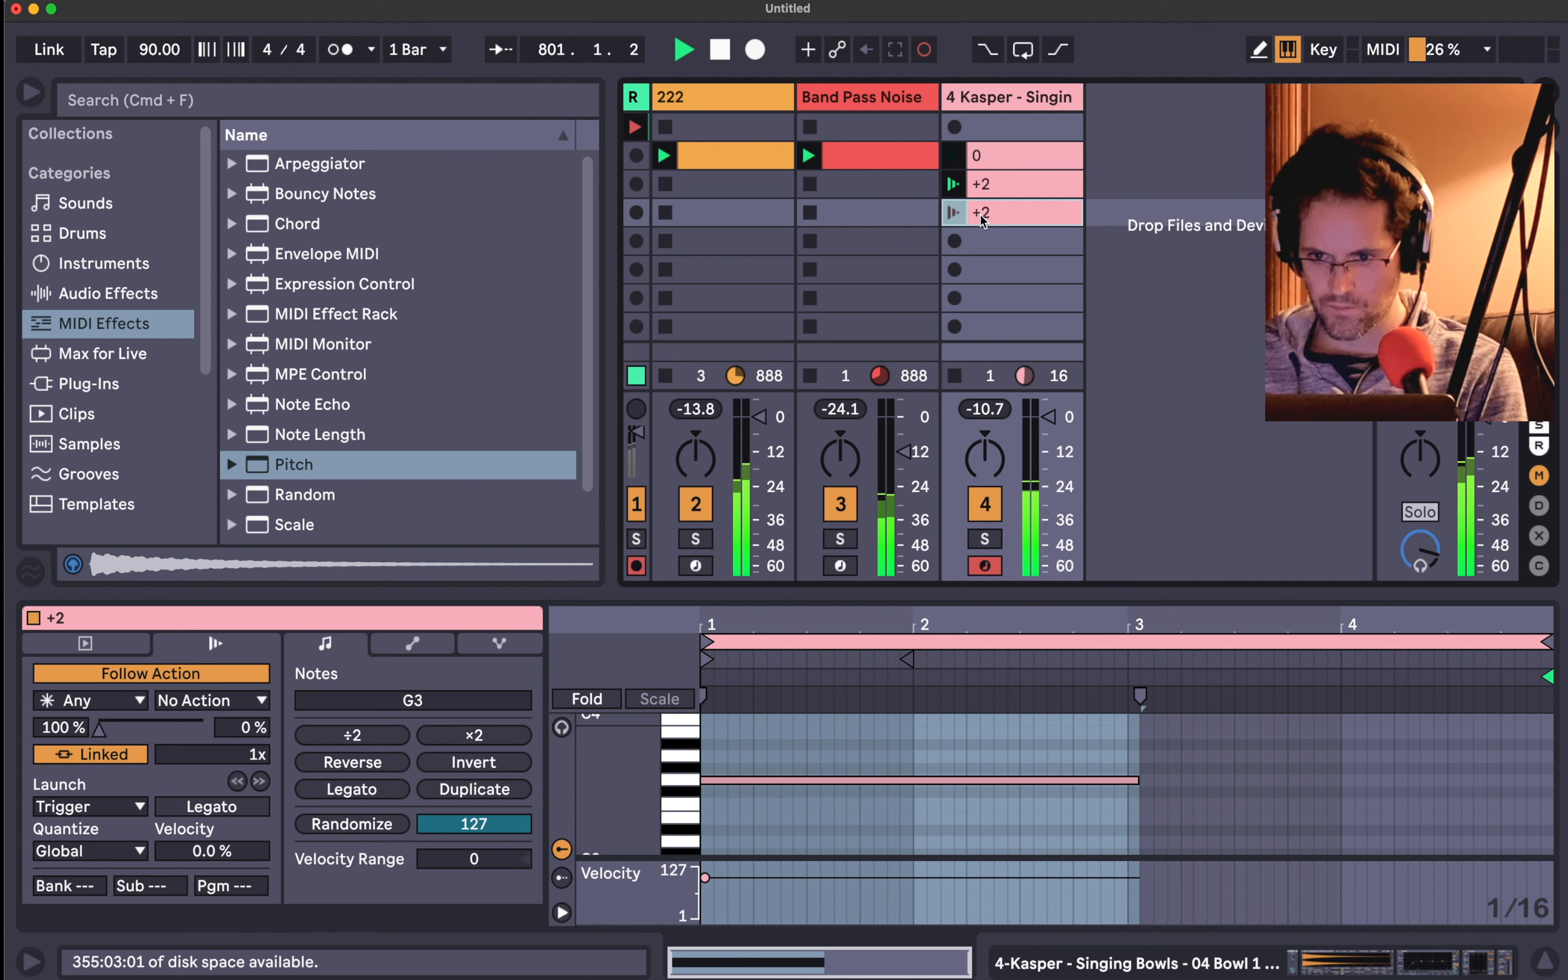
- Raise the note in the third bowl clip four semitones to B3
double_click(979, 216)
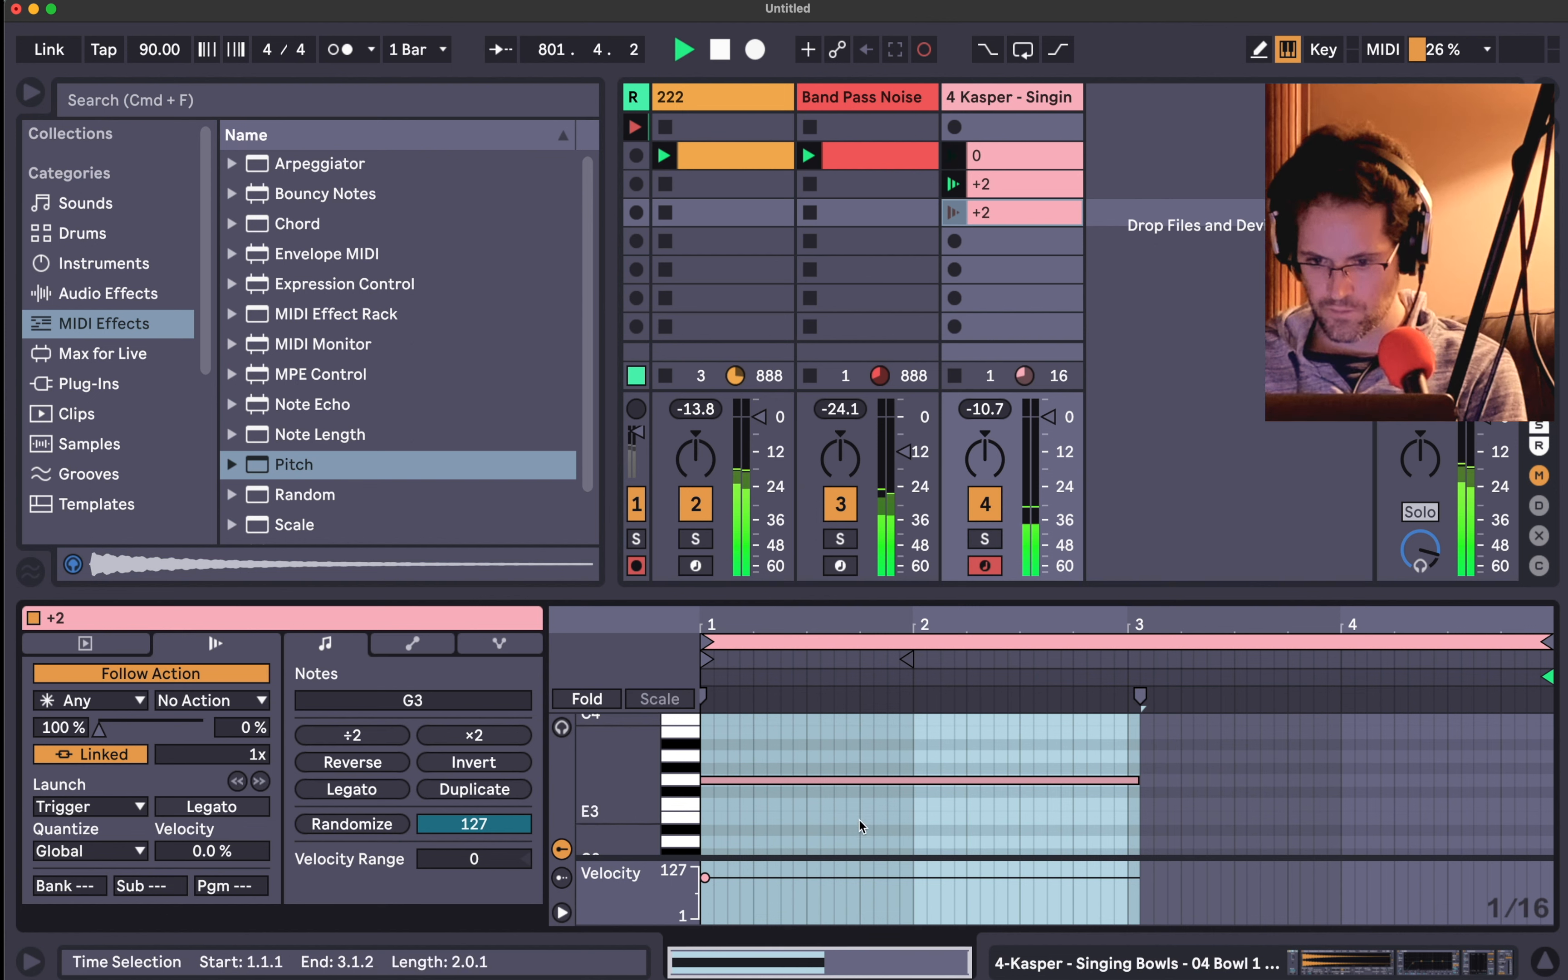
click(870, 779)
key(Up)
key(Up)
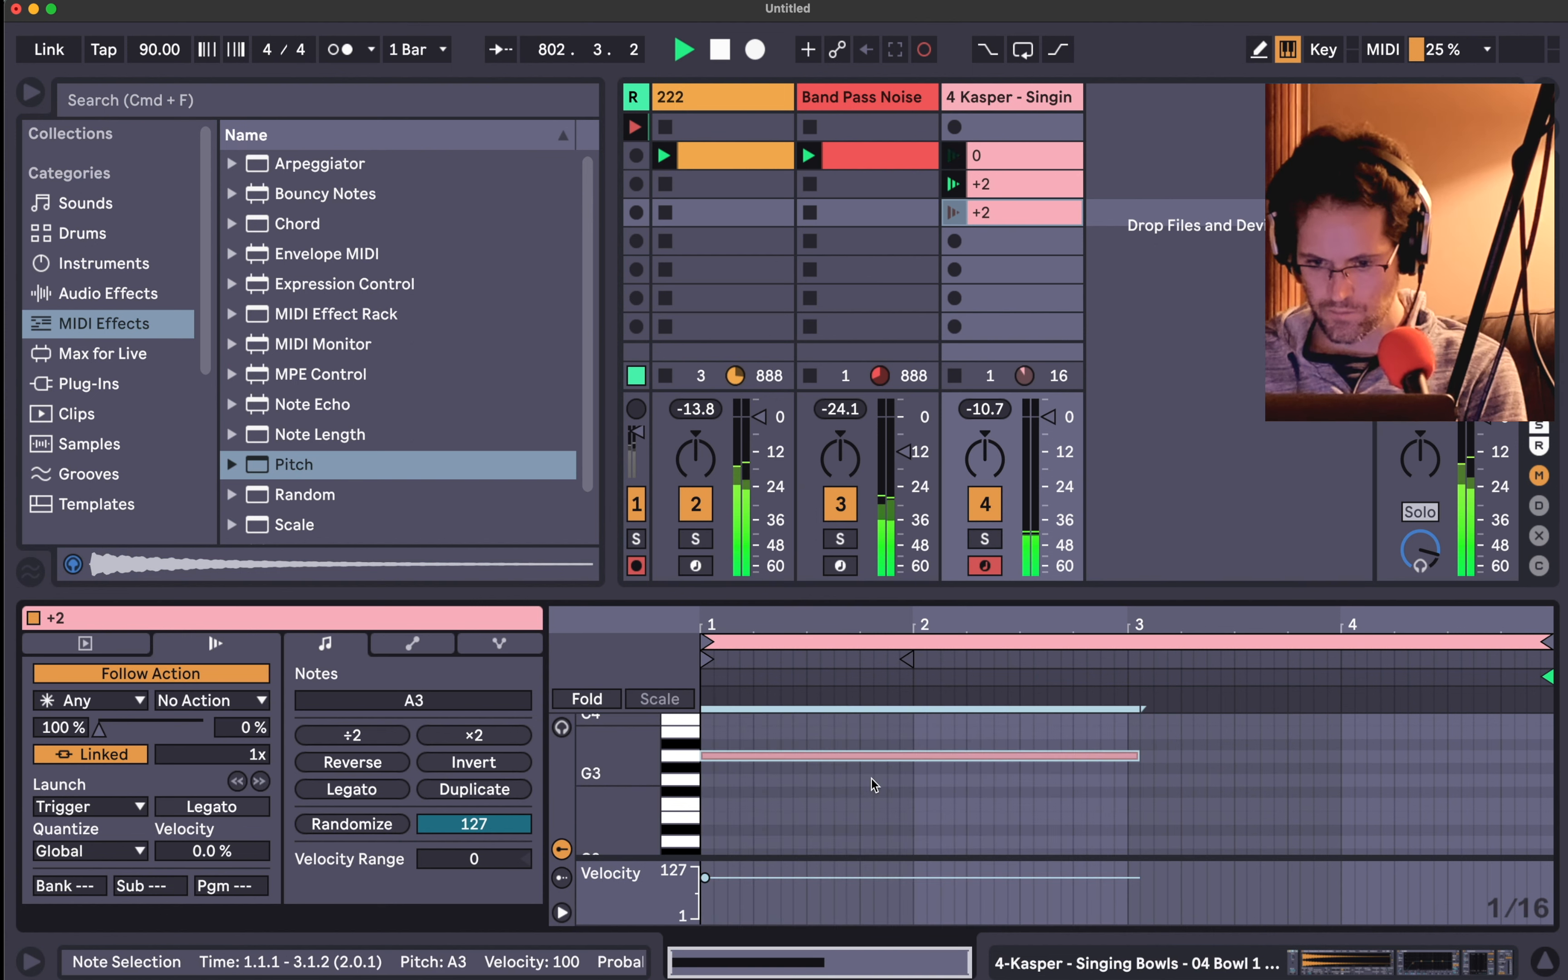
key(Up)
key(Up)
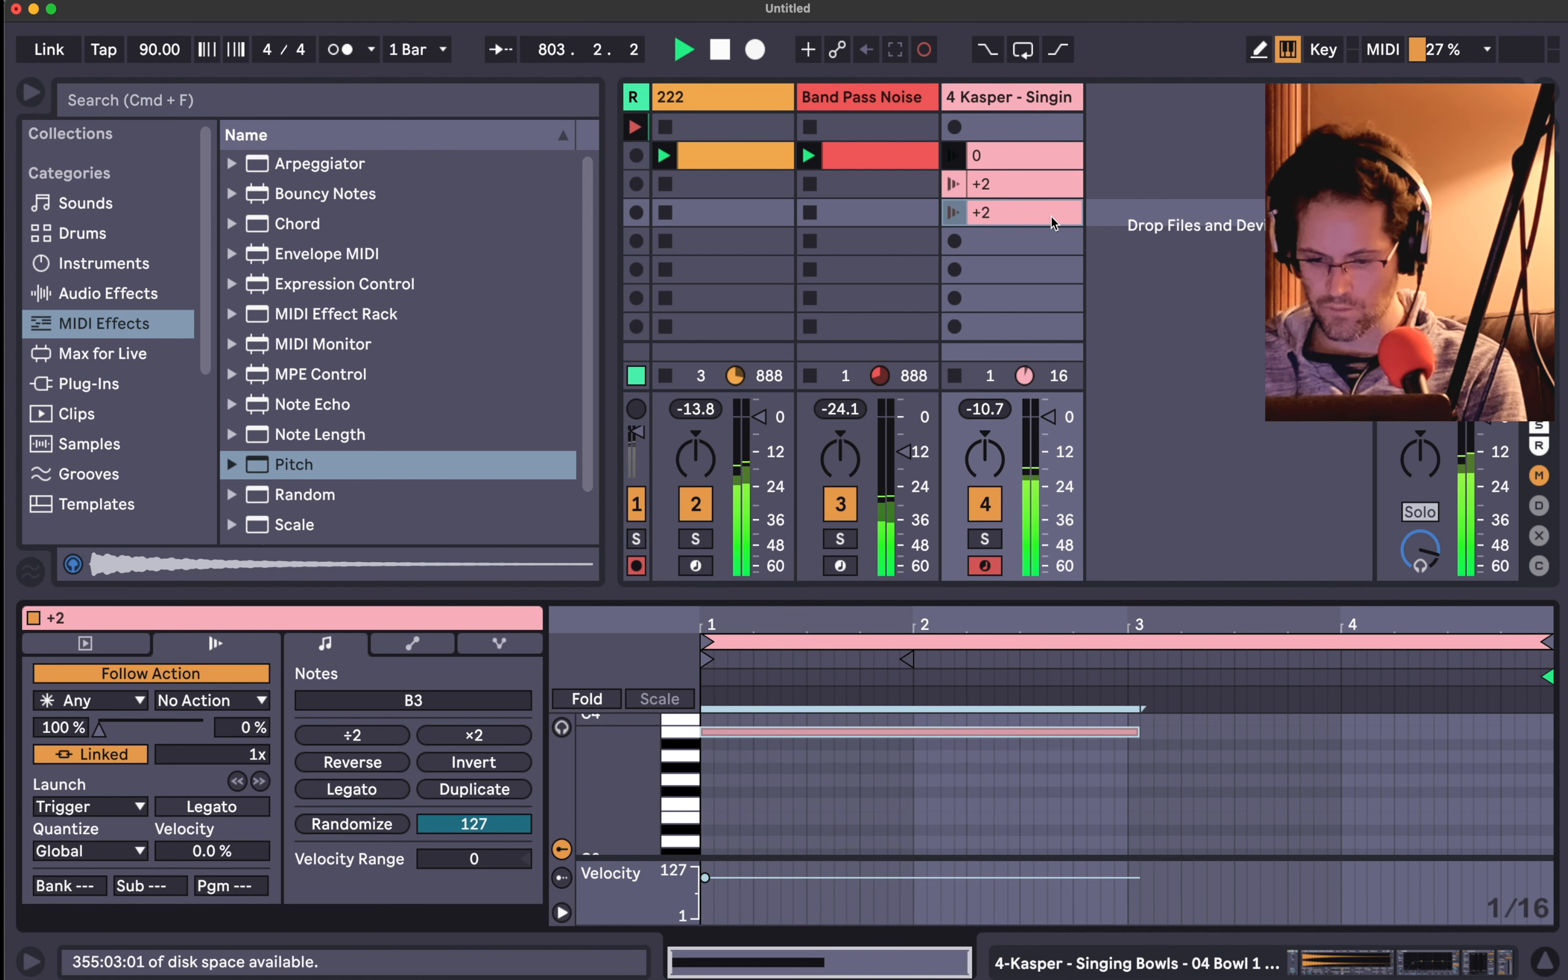
- Rename the third bowl clip as -2, launch it, and enlarge its note editor
key(super+r)
text(-2)
key(Return)
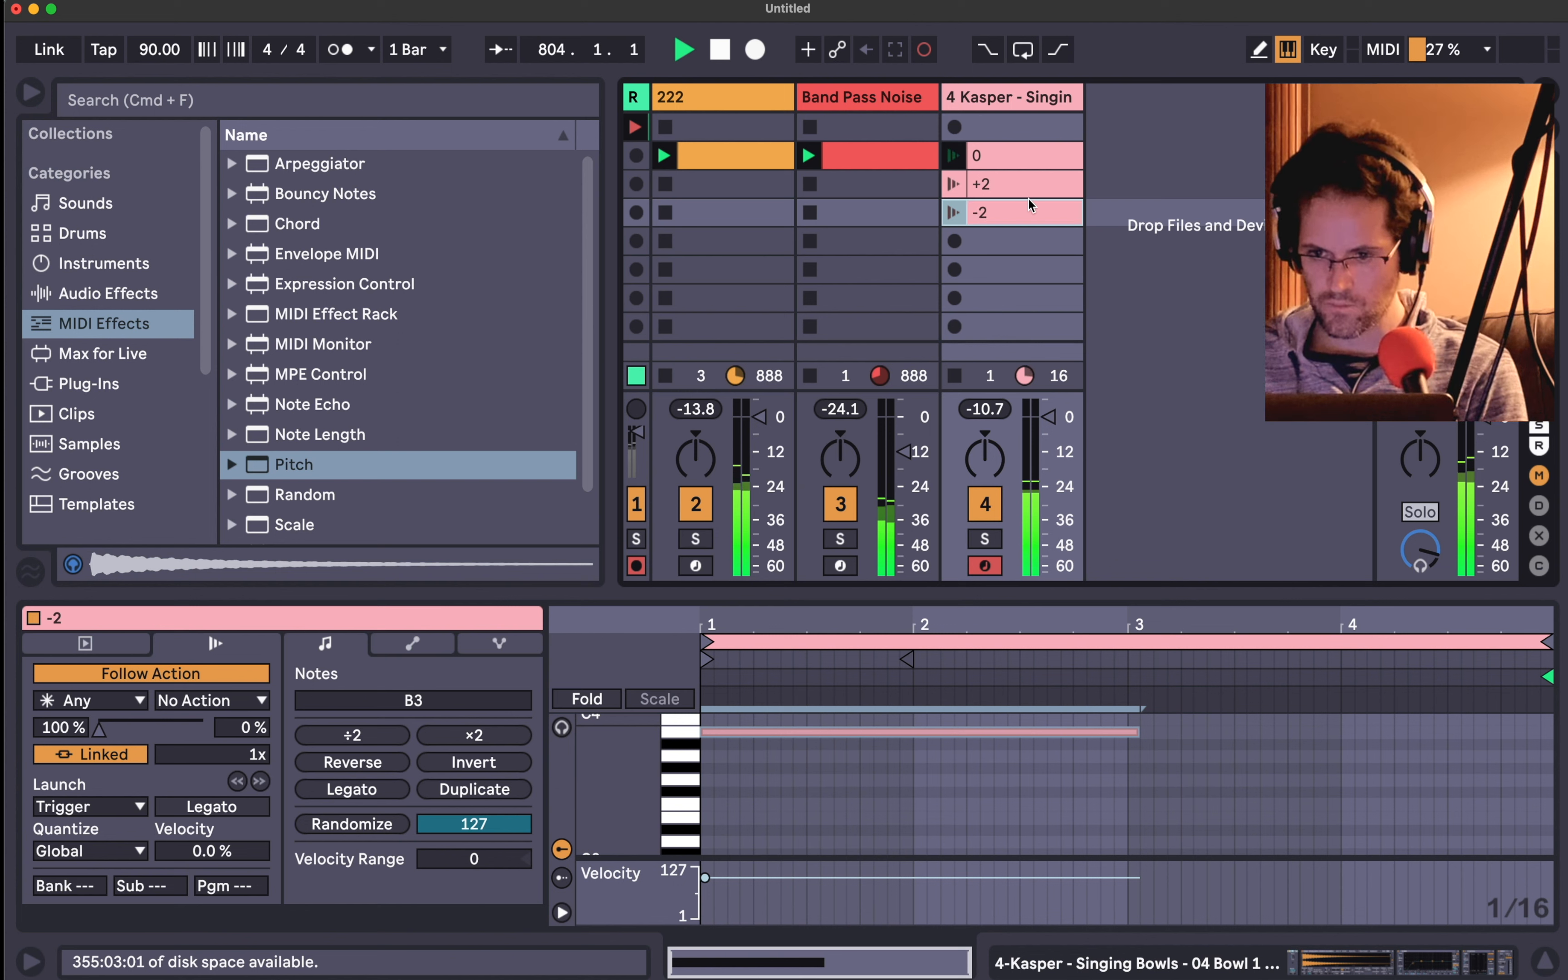
click(954, 214)
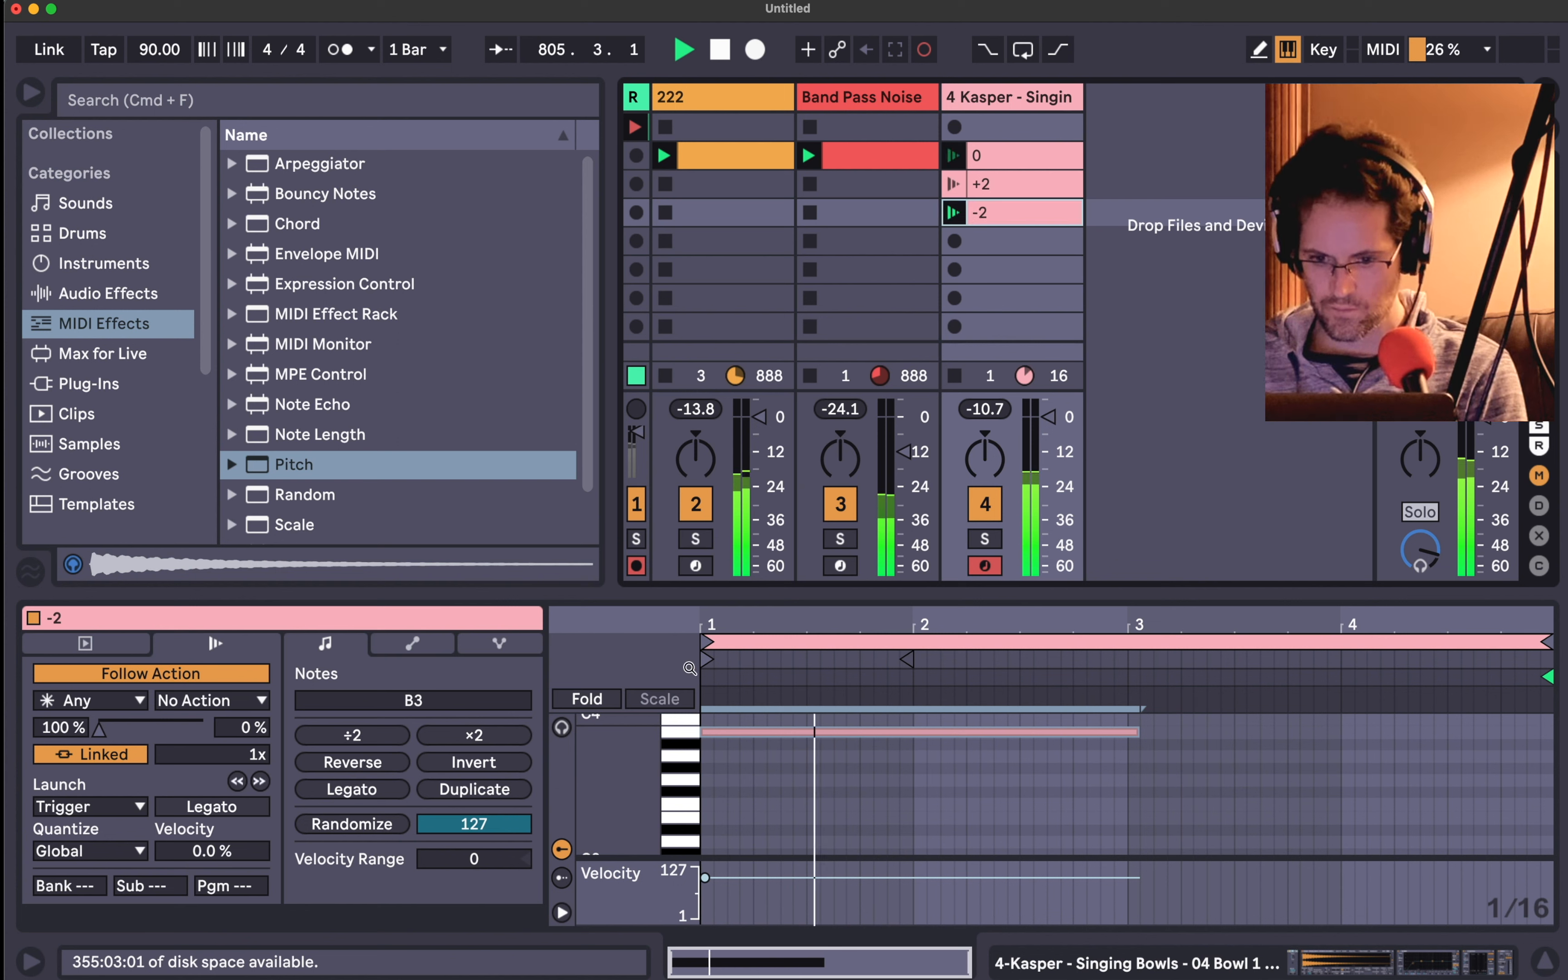
drag(588, 731, 588, 771)
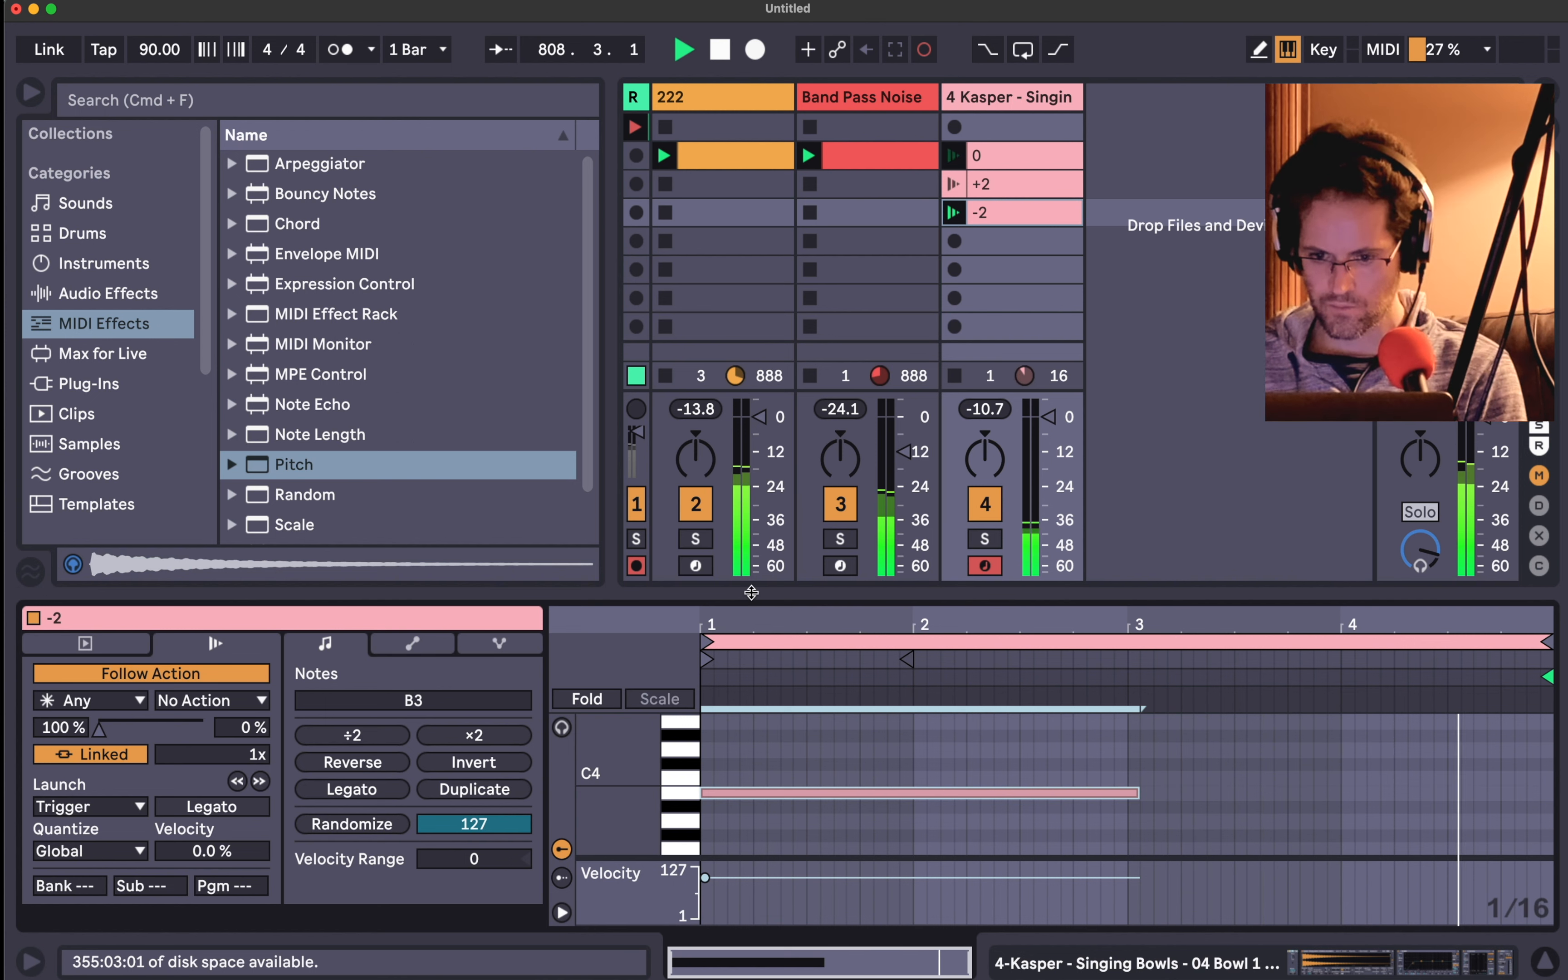
drag(751, 592, 751, 529)
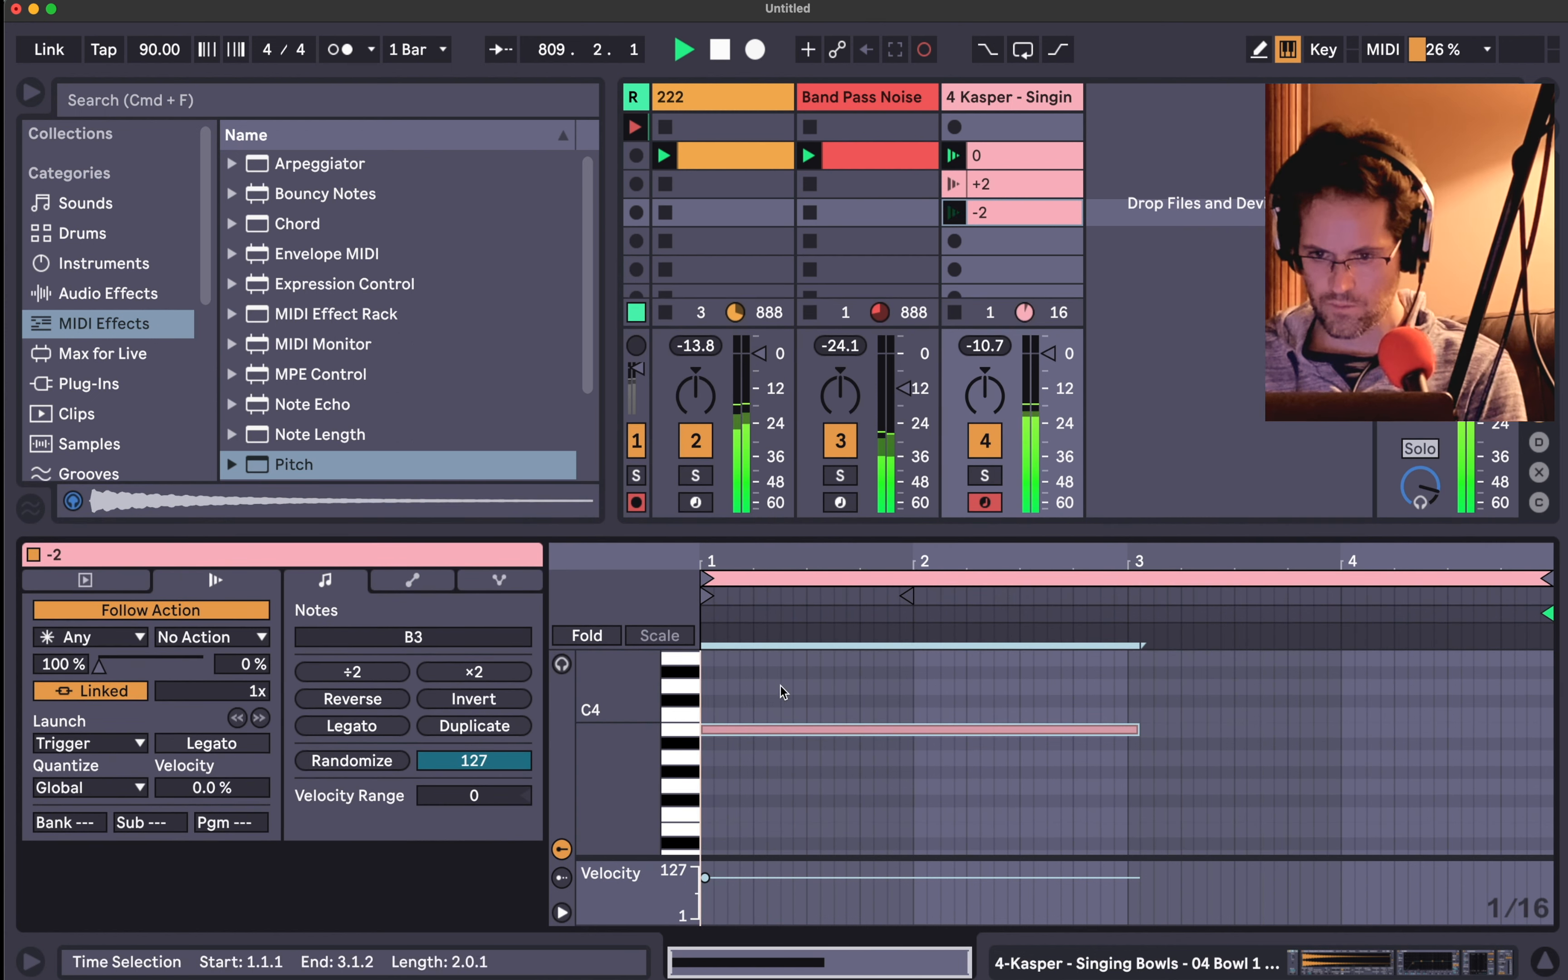
- Add a Hybrid Reverb audio effect to the singing bowl track, between the Compressor and the Limiter
key(shift+Tab)
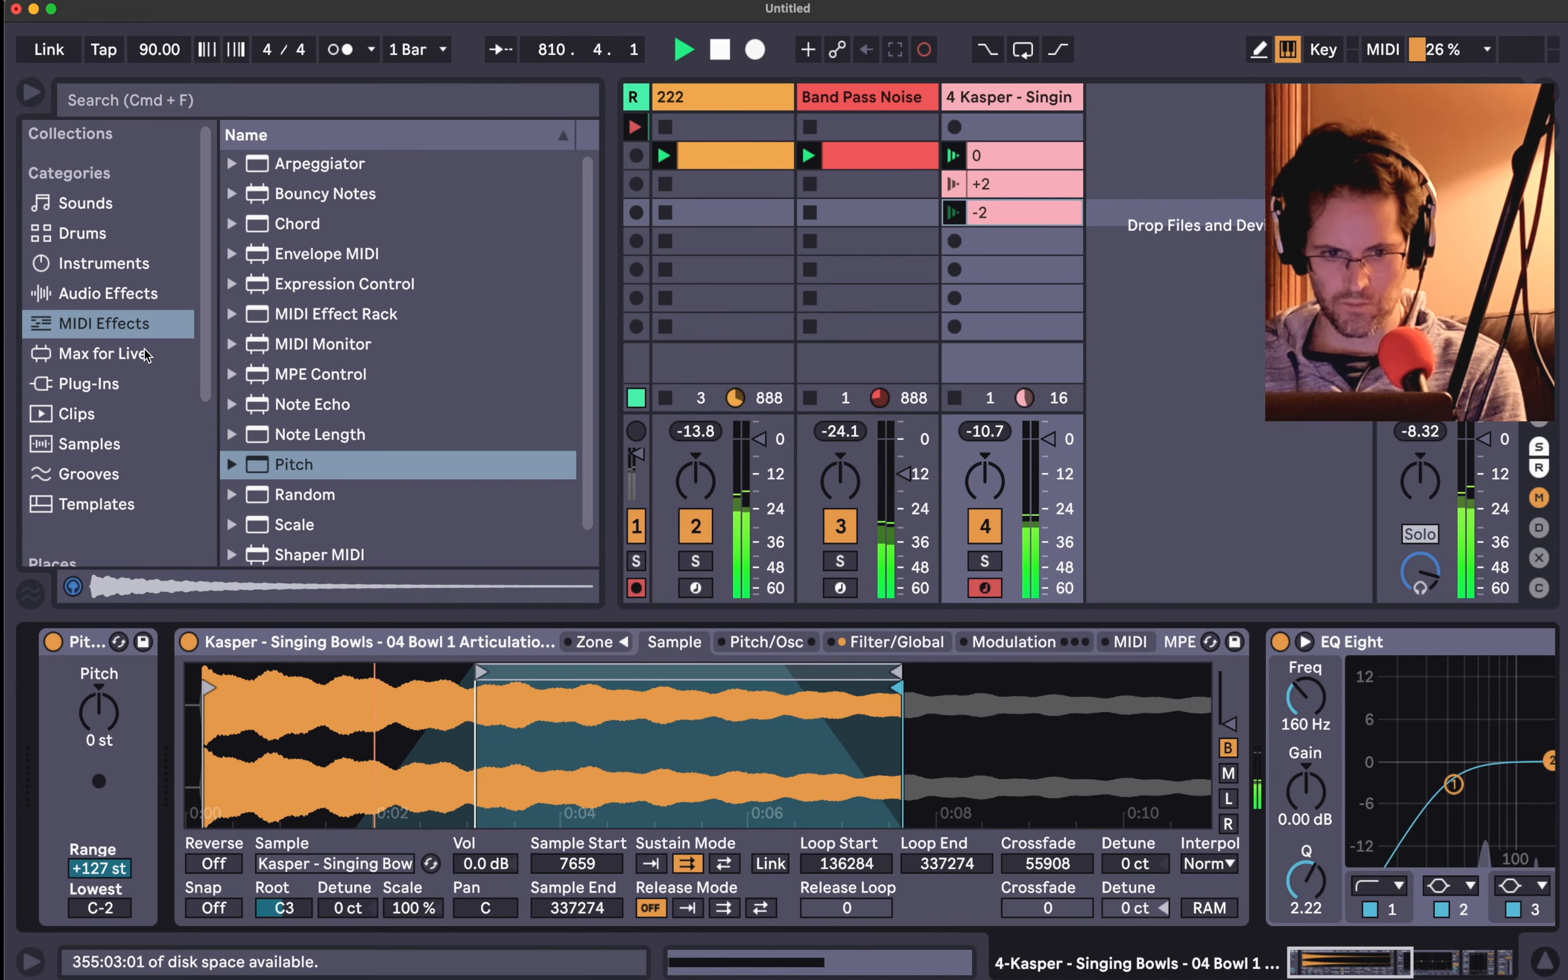
click(147, 295)
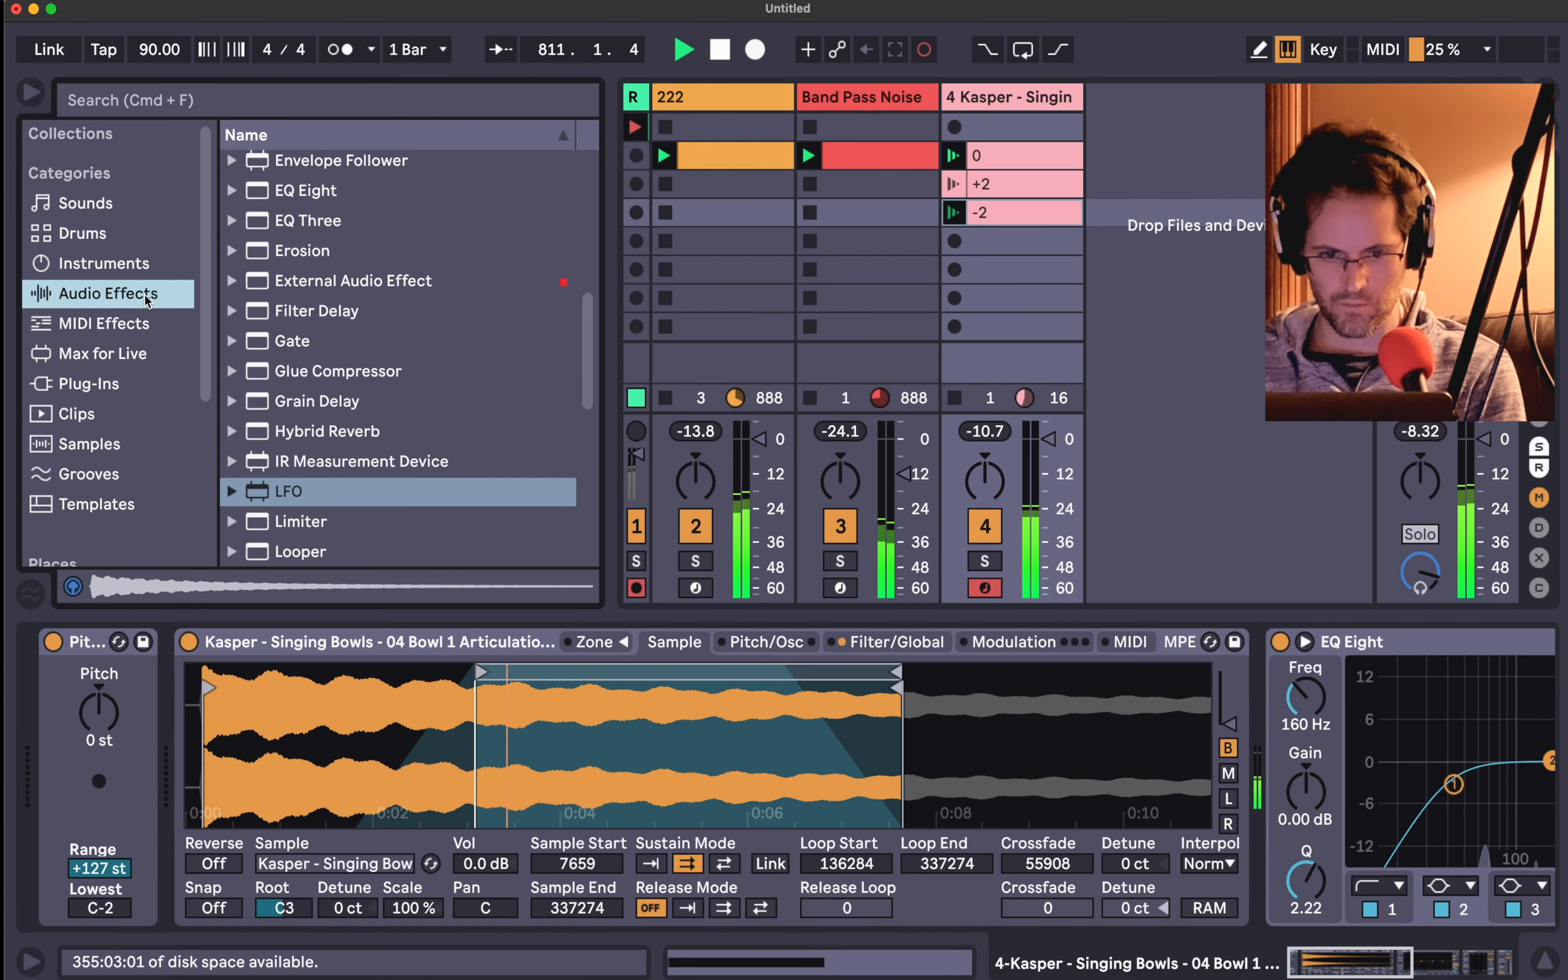
scroll(298, 410, down, 1)
click(298, 410)
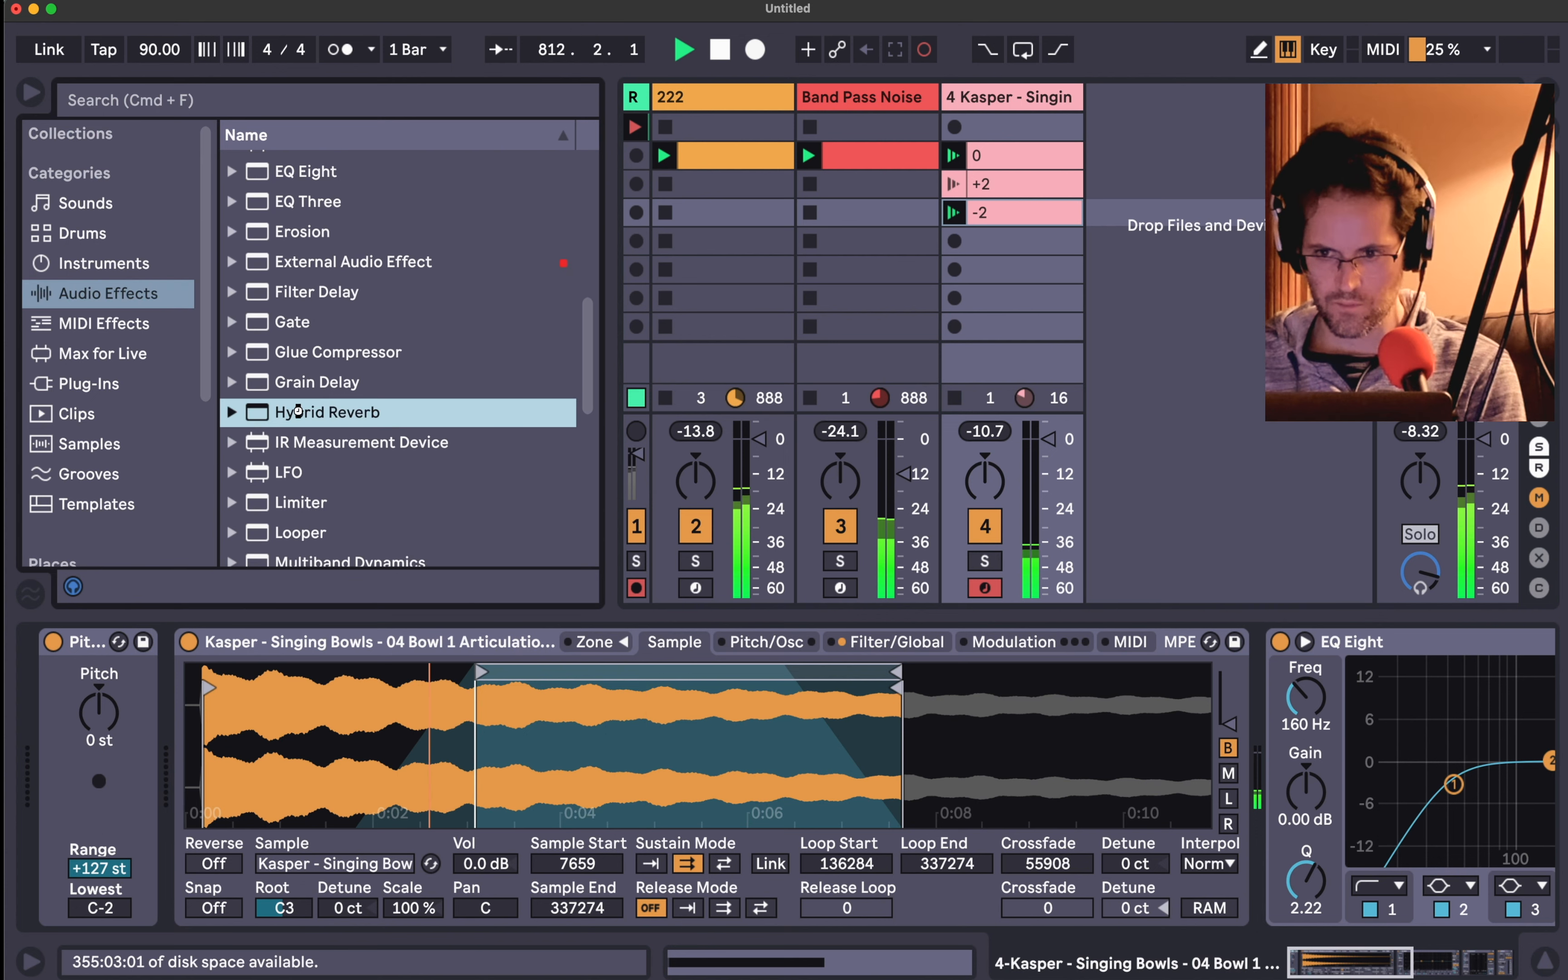
drag(298, 410, 730, 524)
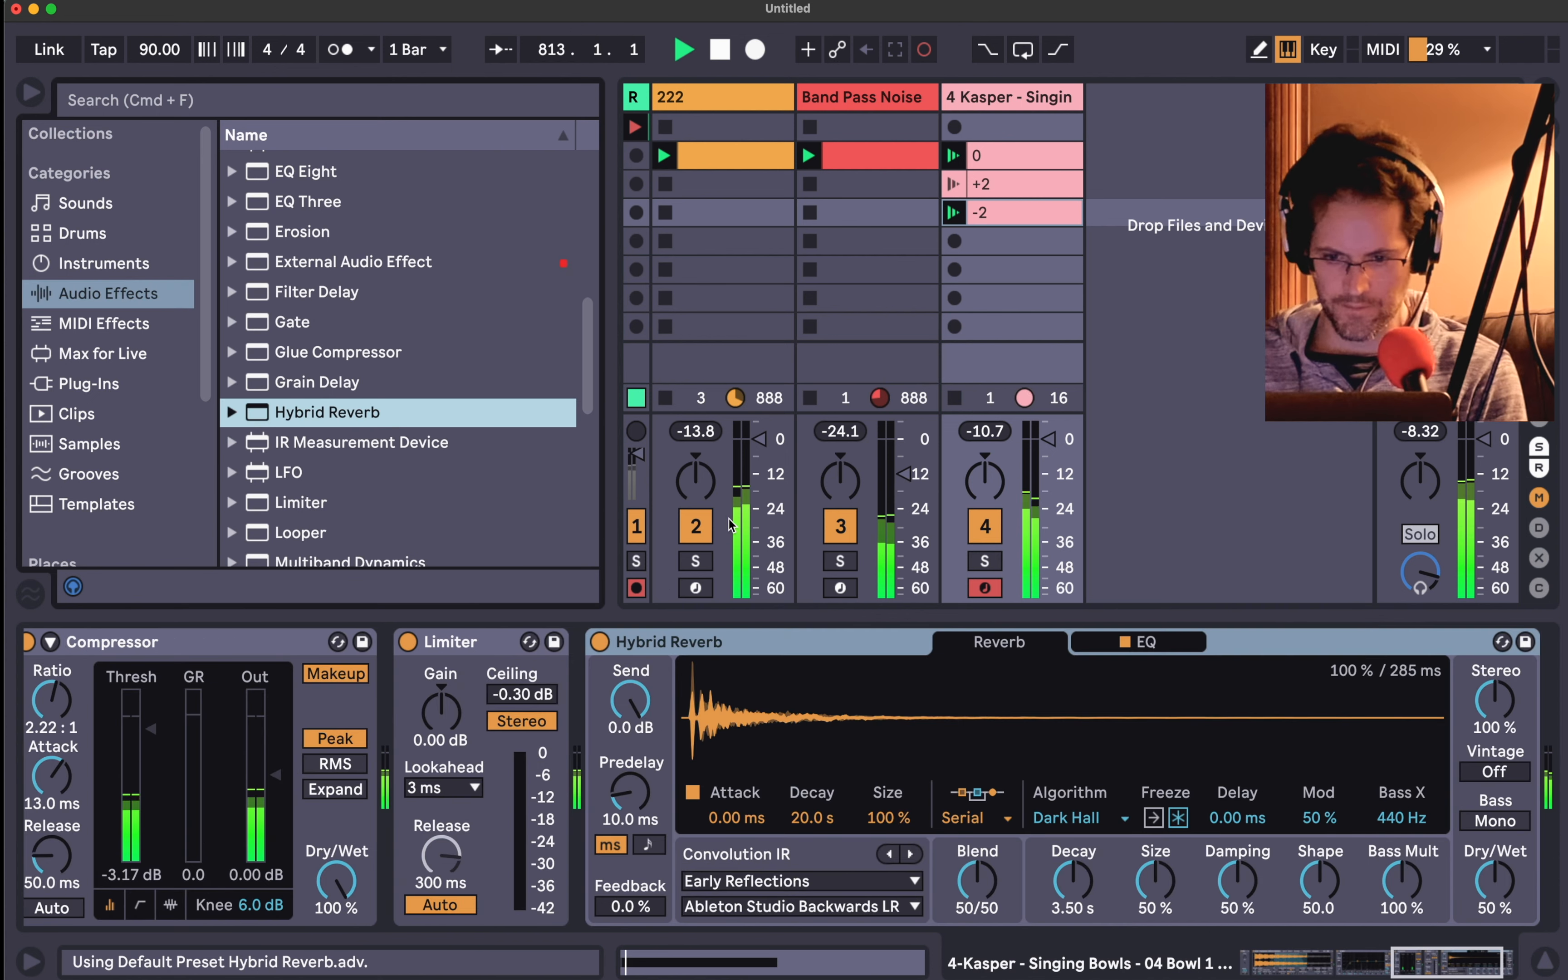
drag(681, 645, 401, 644)
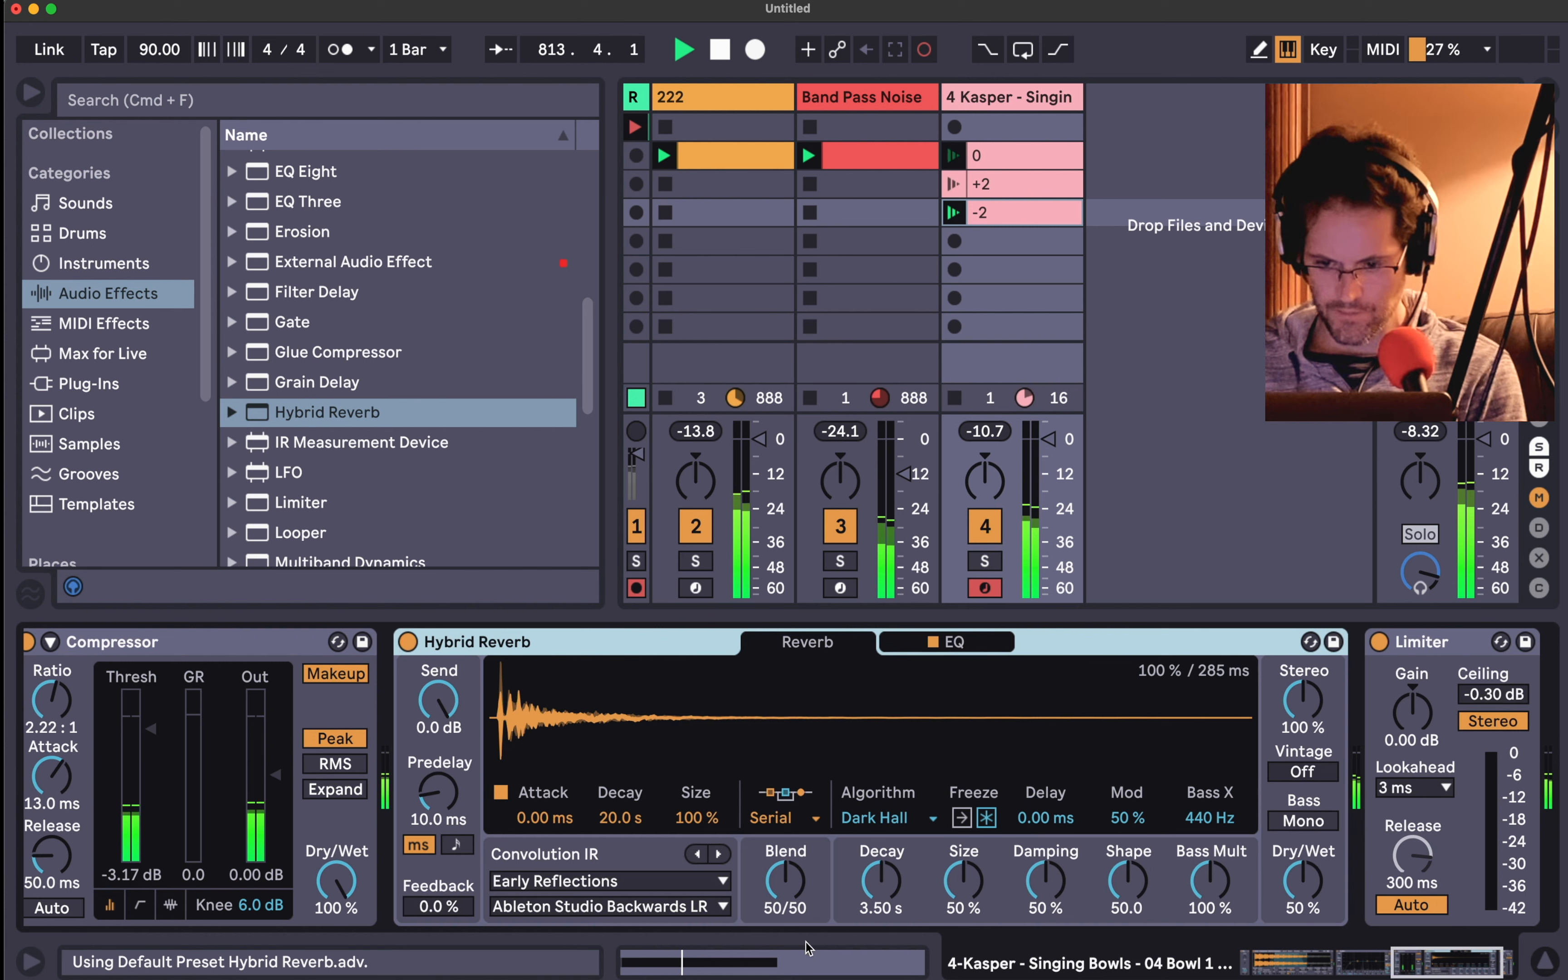
- Set the Hybrid Reverb to the Bigger Spaces impulse Cathedral Beauvais LR, with a 27.0 s decay and 34% dry/wet
click(669, 880)
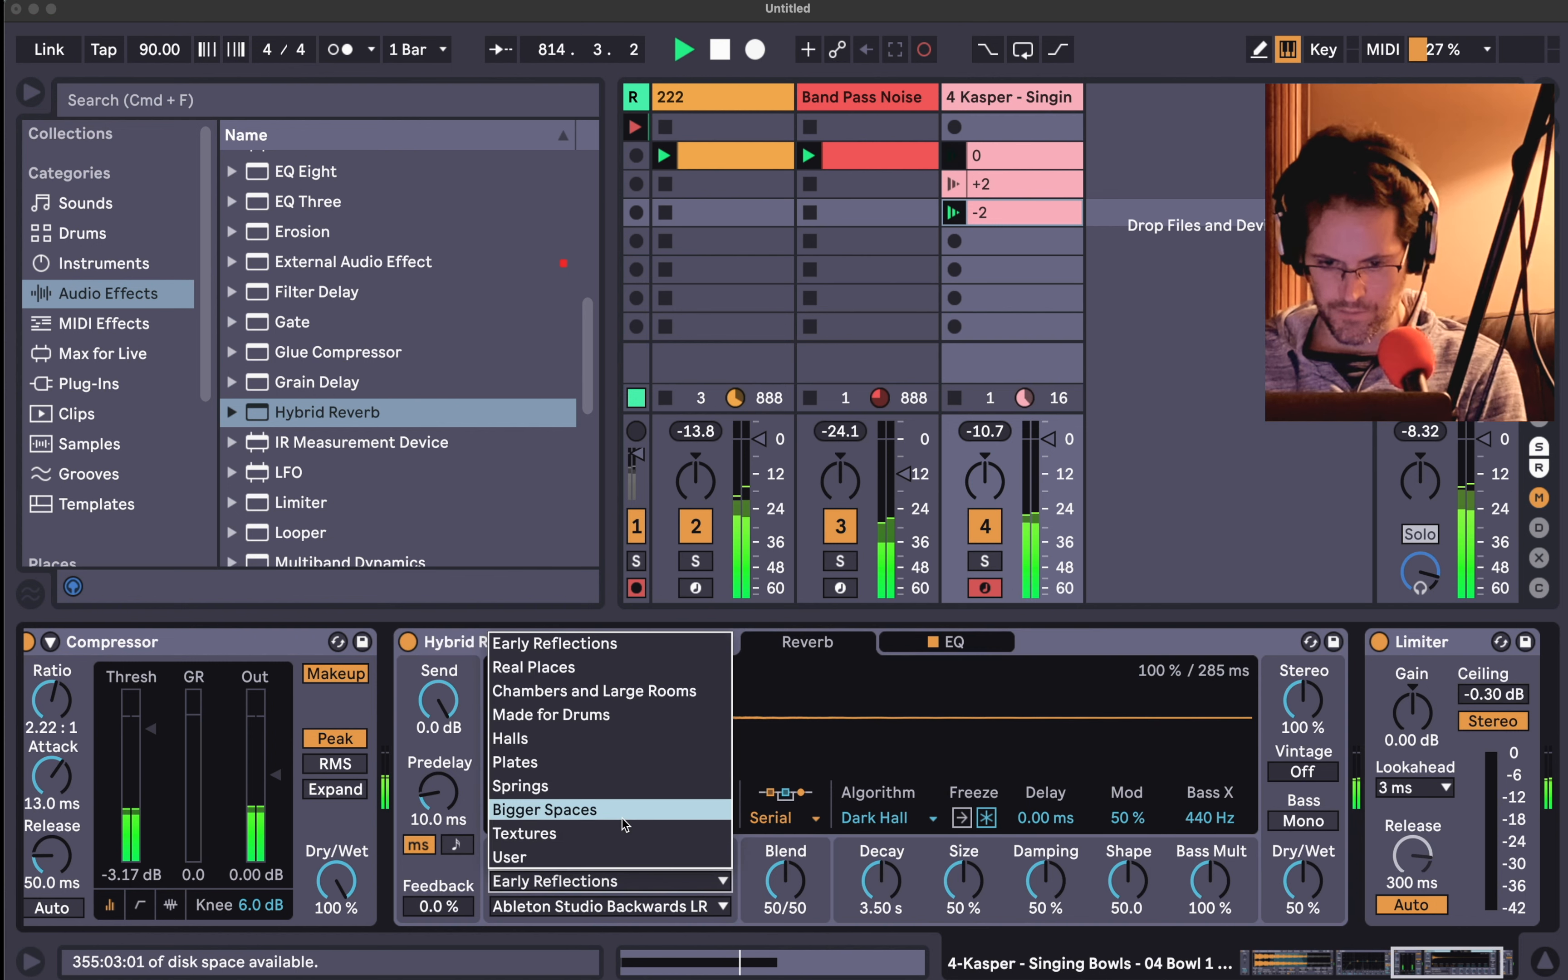
click(583, 809)
click(625, 901)
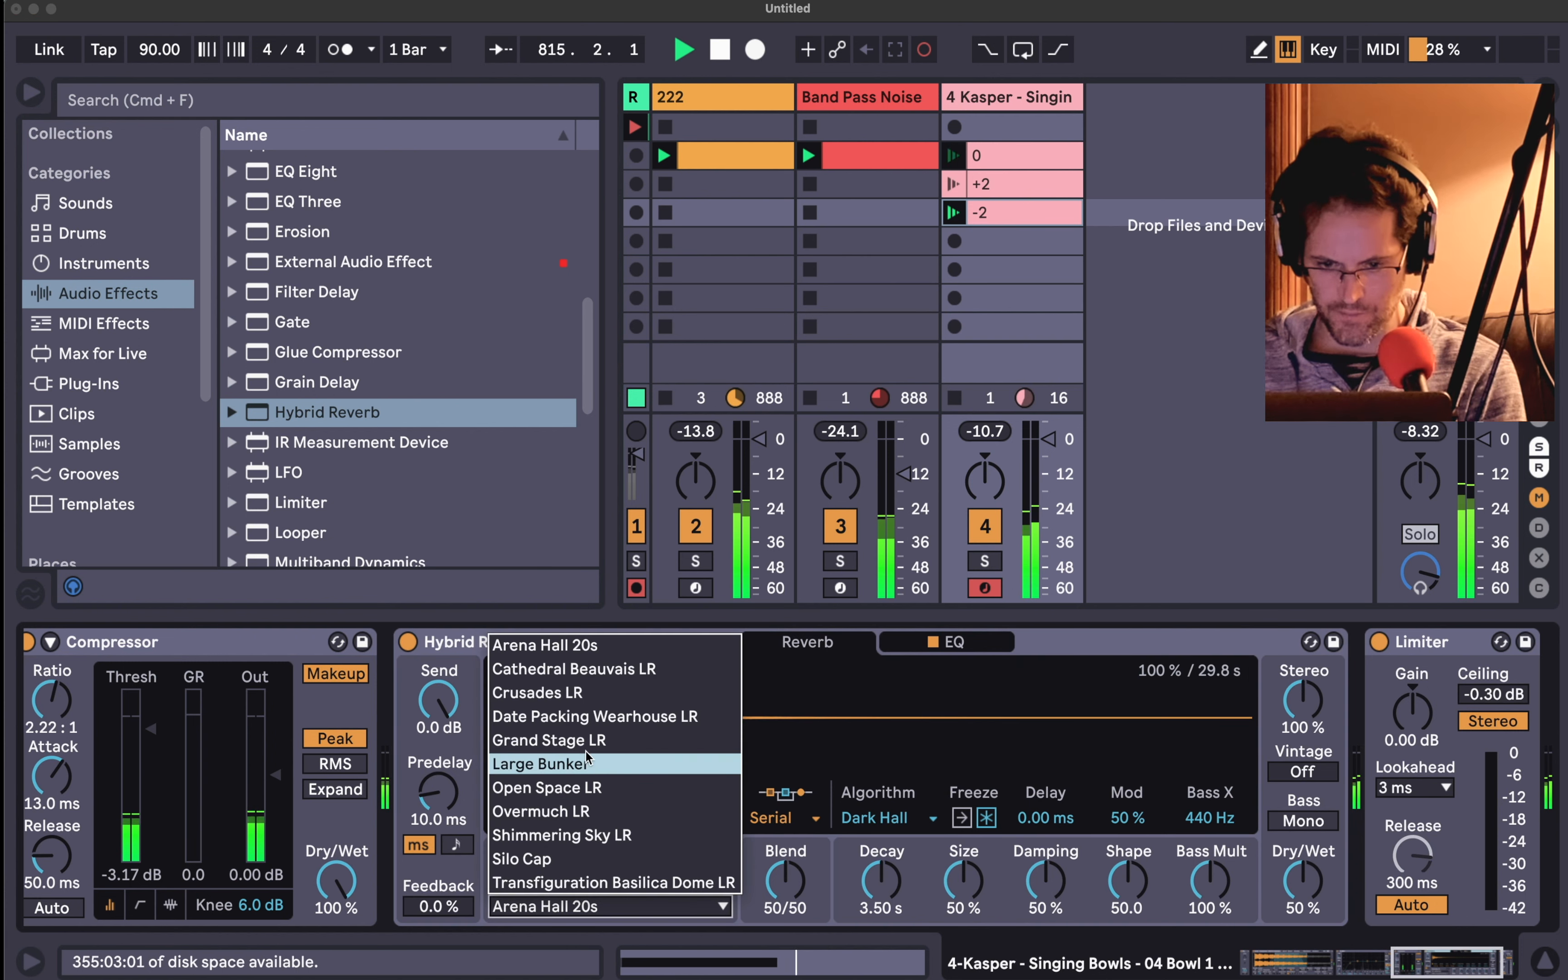
click(651, 740)
click(708, 901)
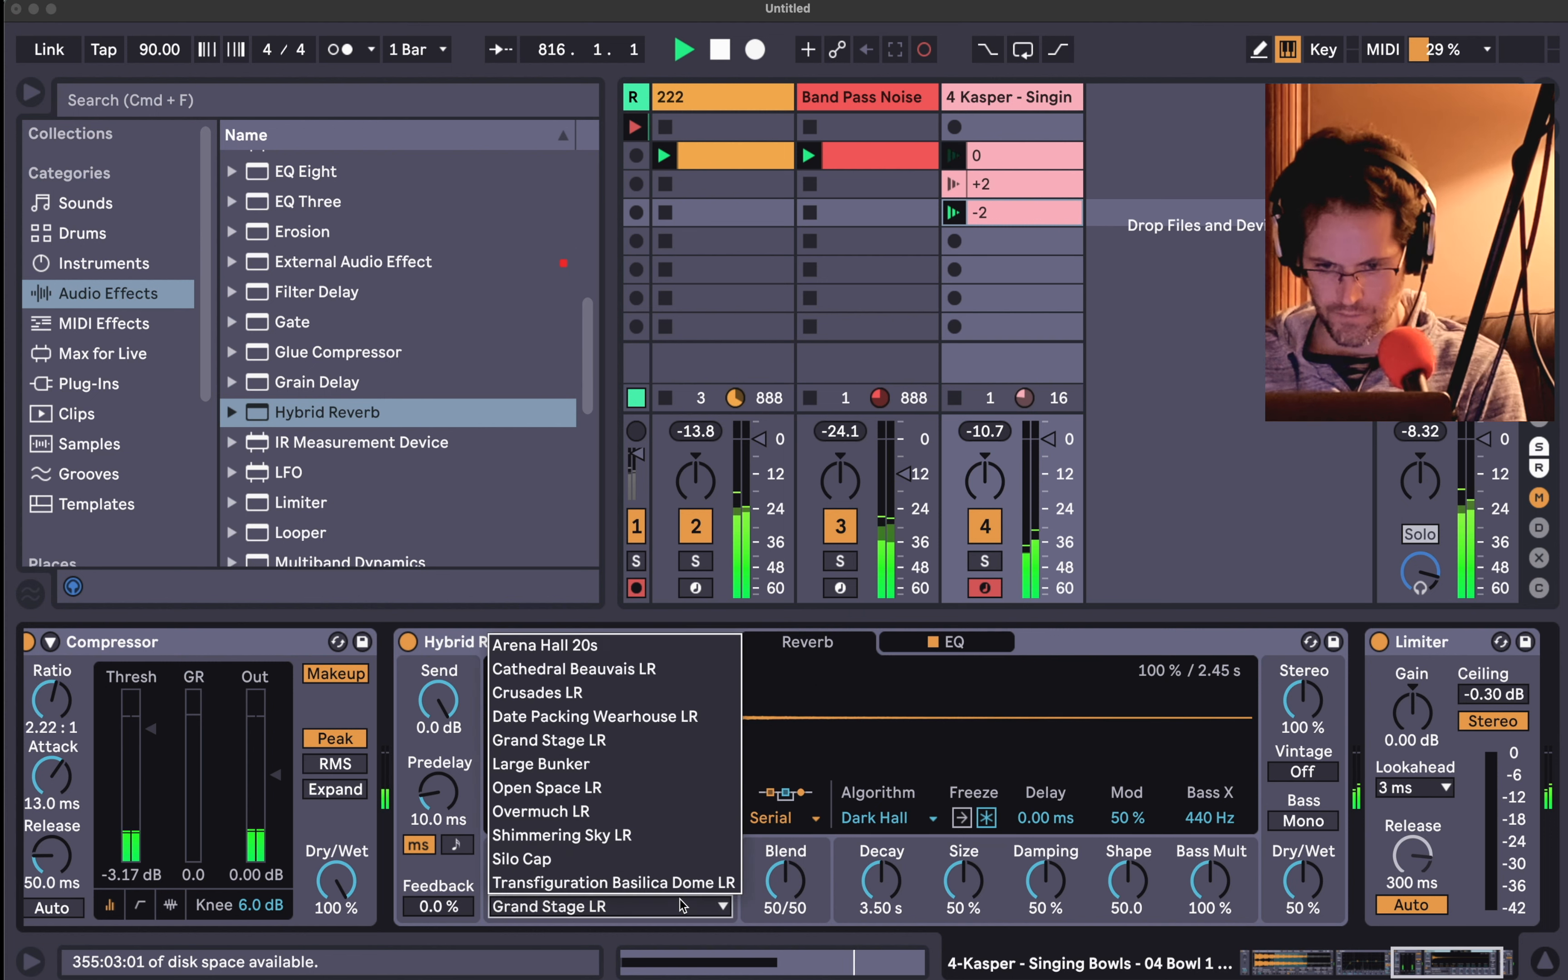
click(636, 674)
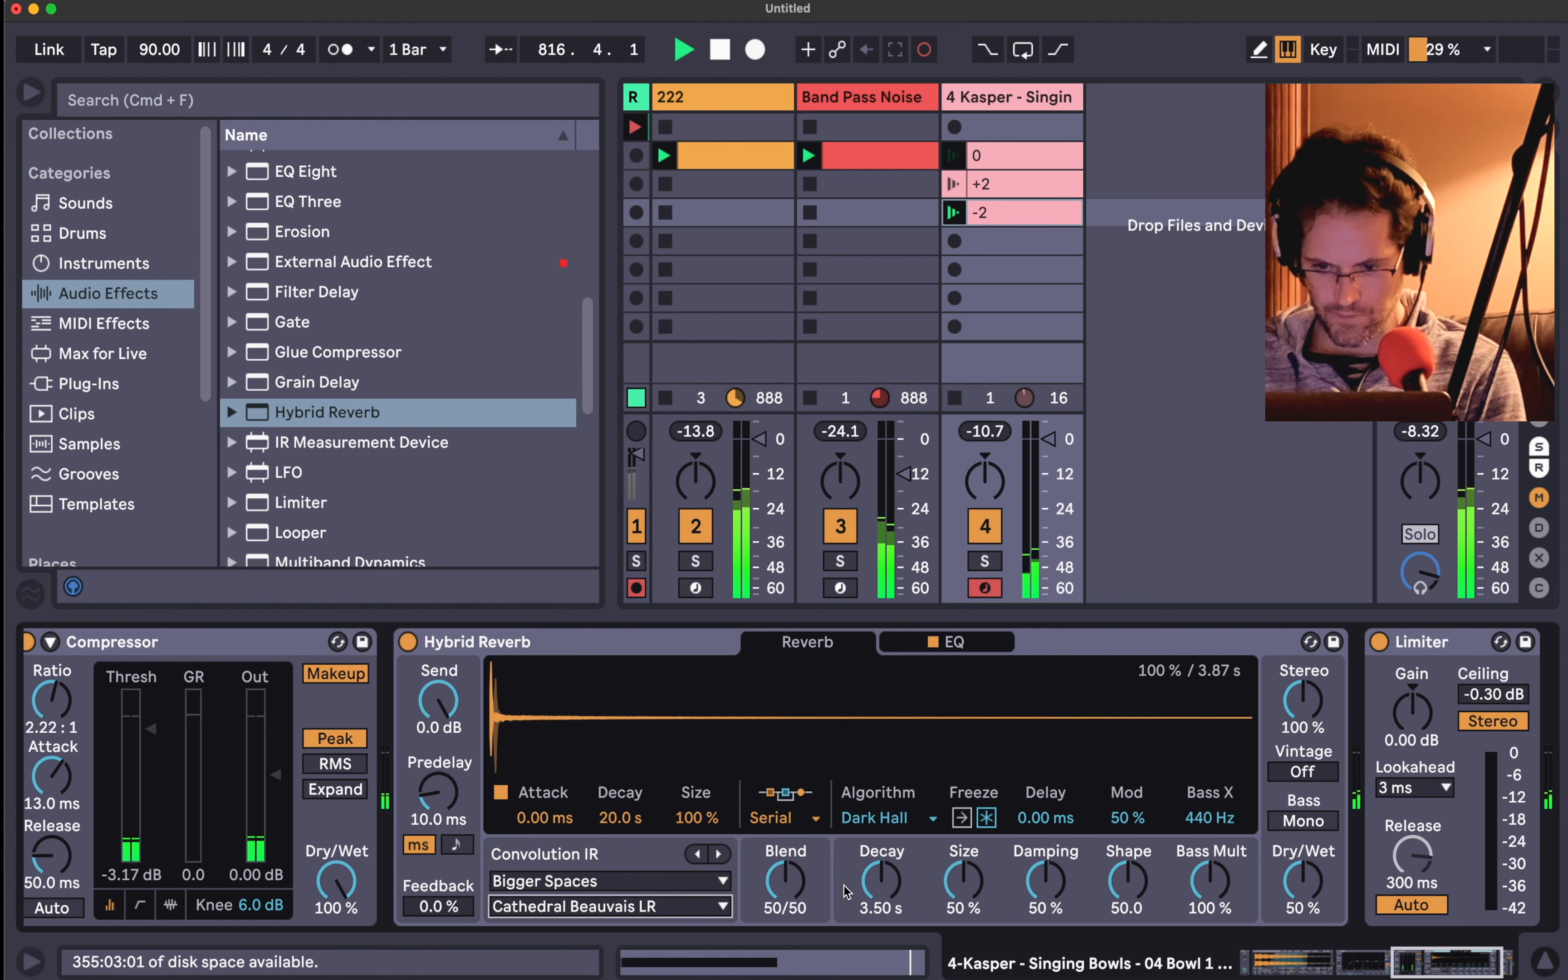
drag(881, 880, 880, 816)
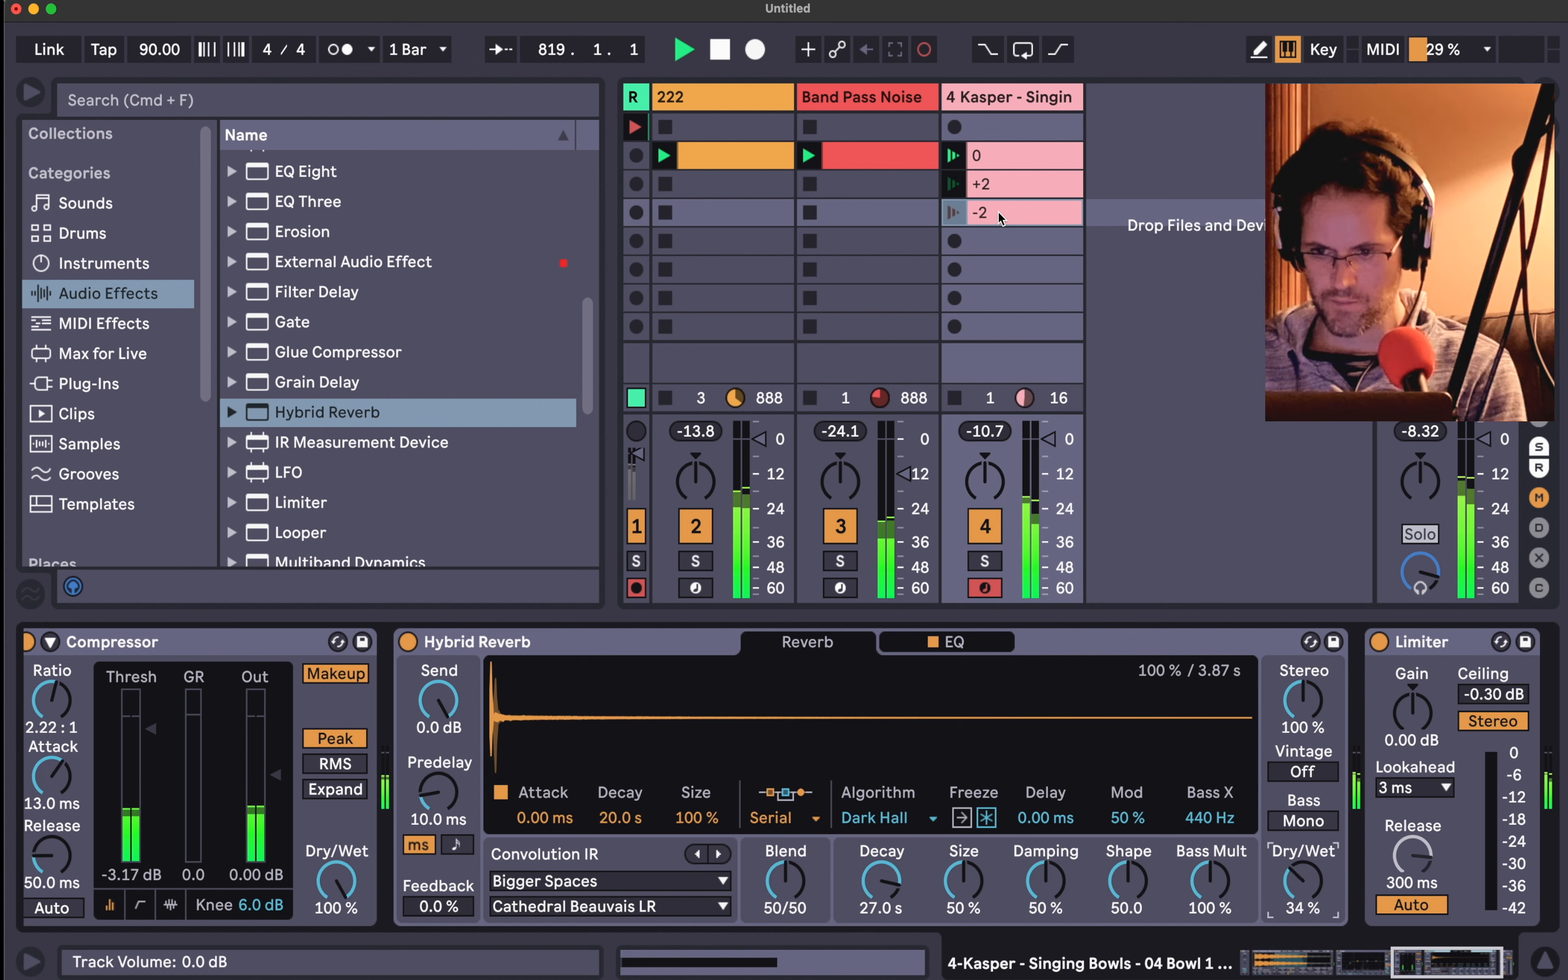
- Duplicate the -2 bowl clip into the slot below and lower the copy's note three semitones to G#3
click(1019, 216)
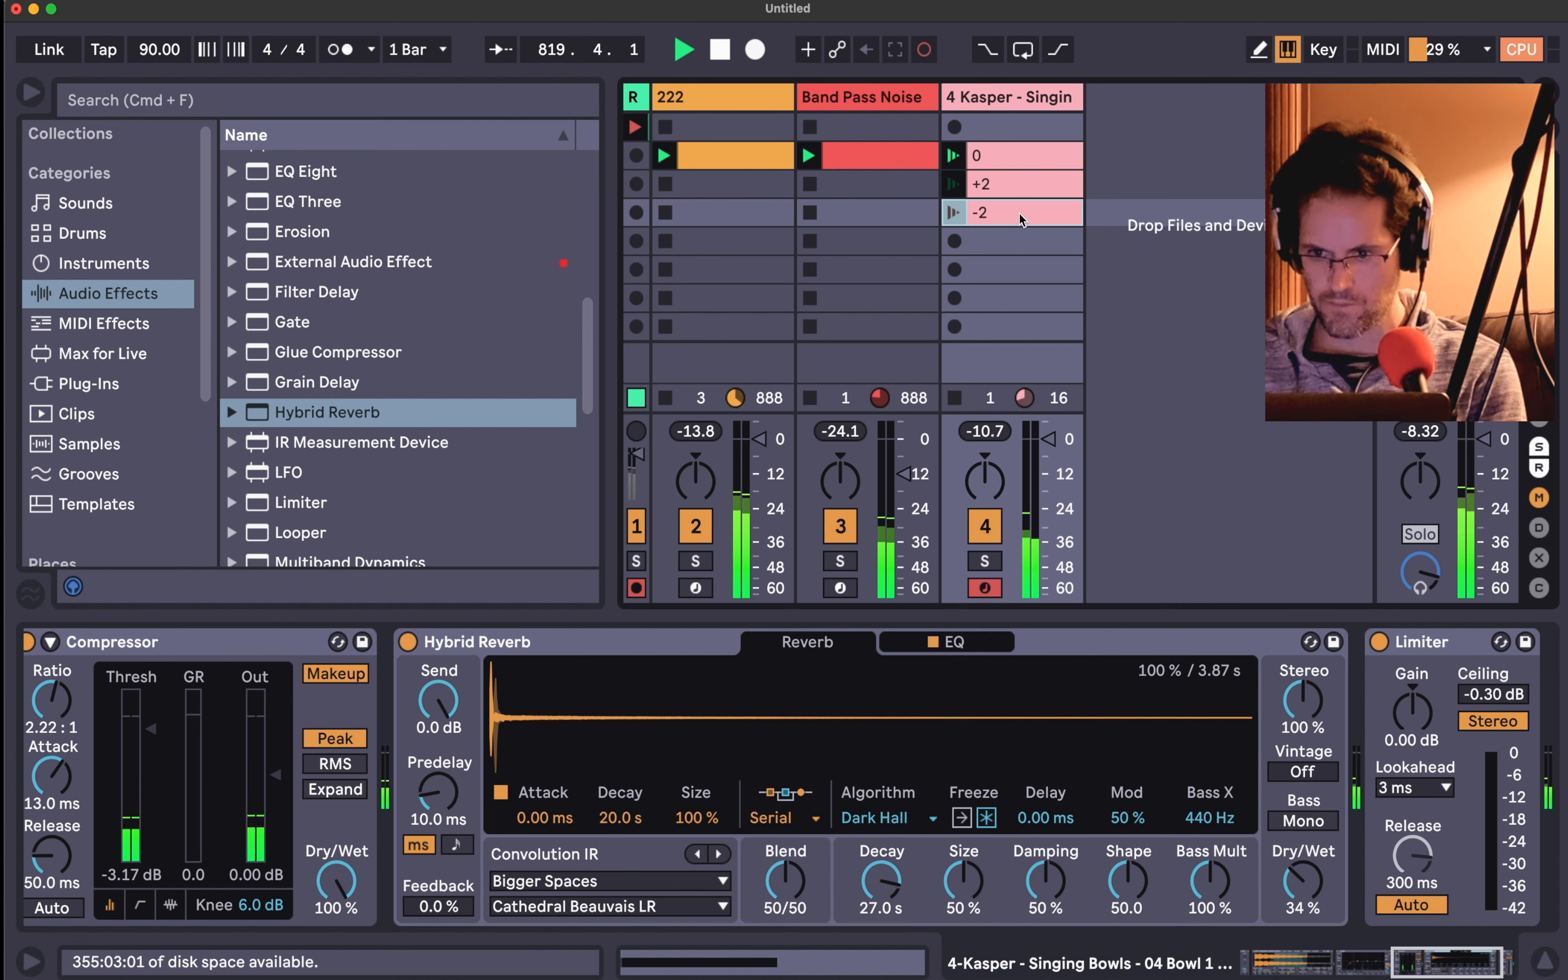
key(super+d)
double_click(1013, 240)
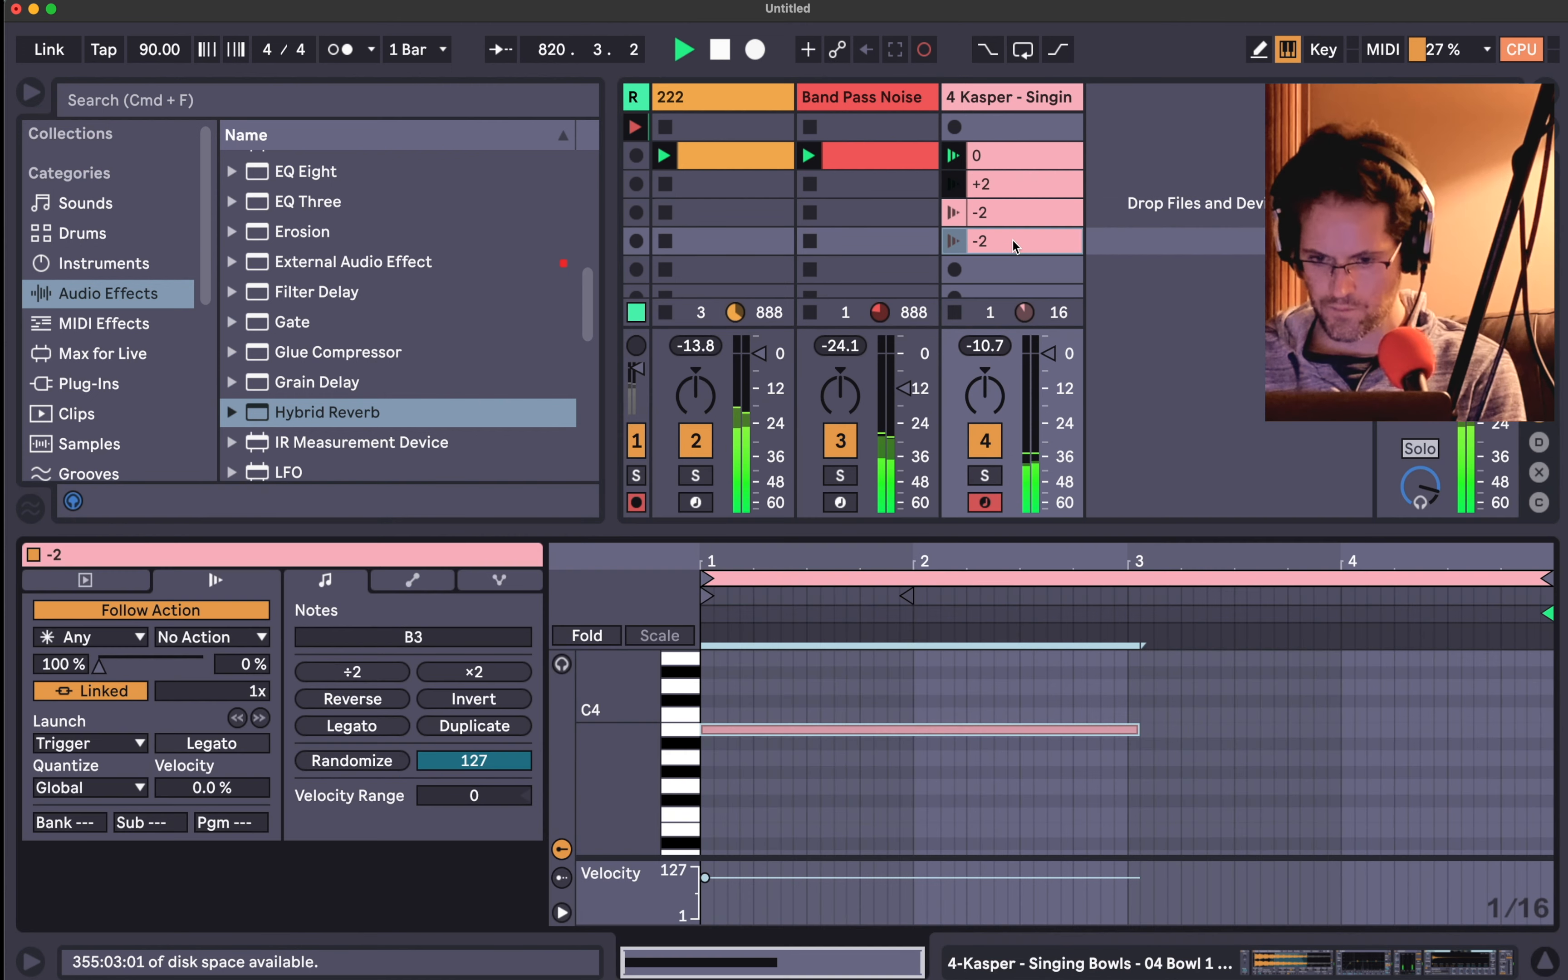
click(784, 730)
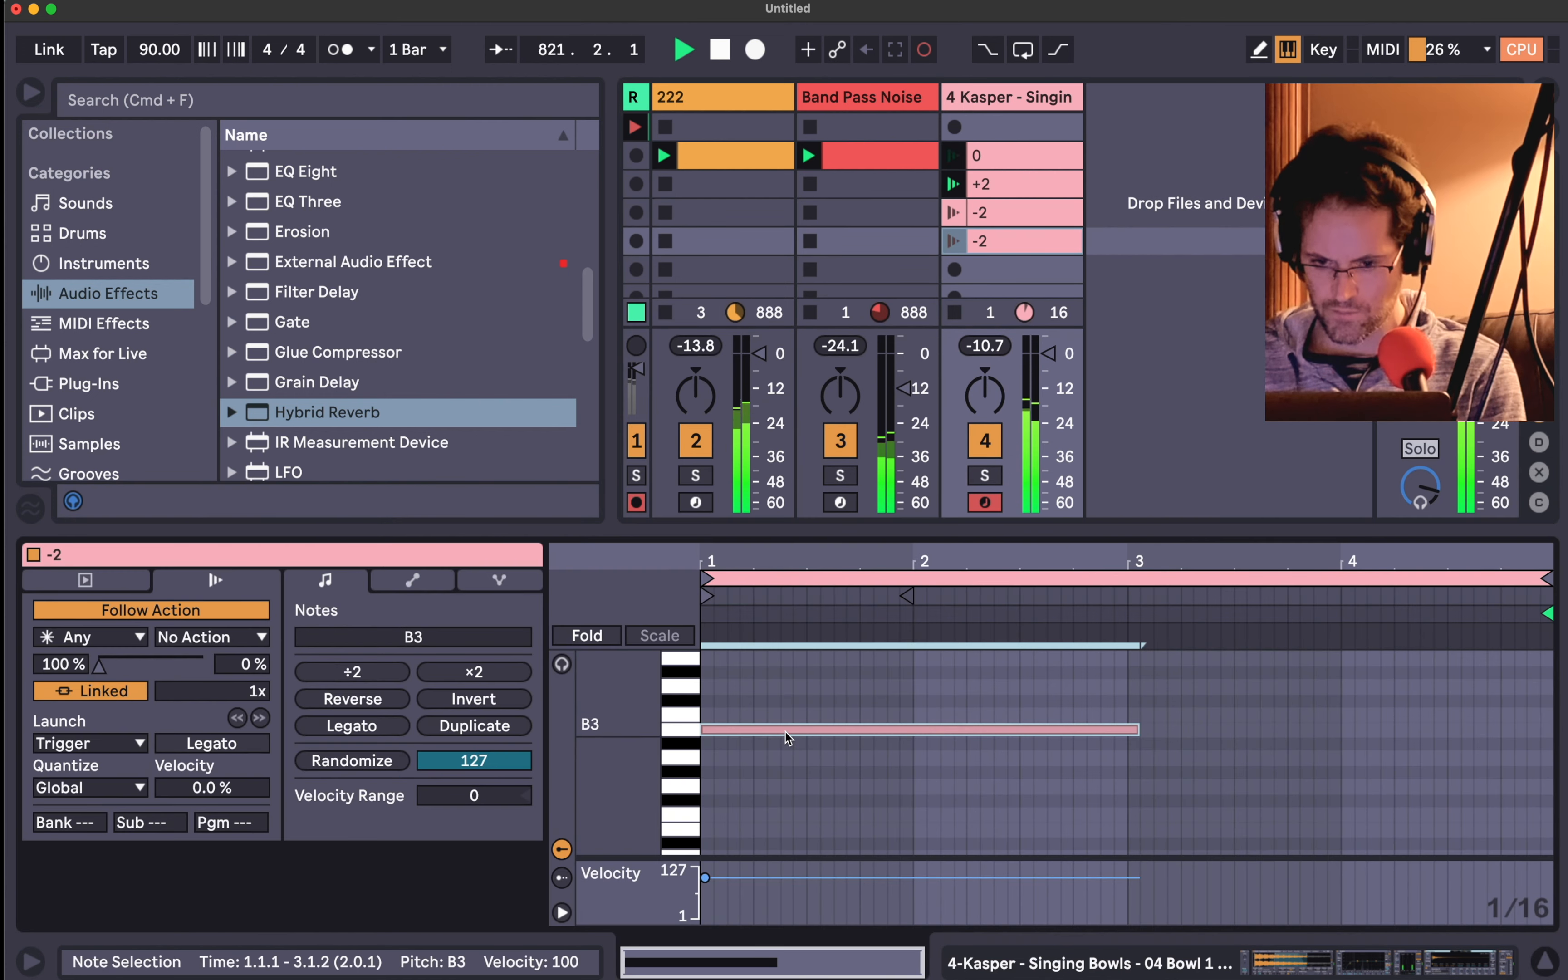
key(Down)
key(Down)
key(Down)
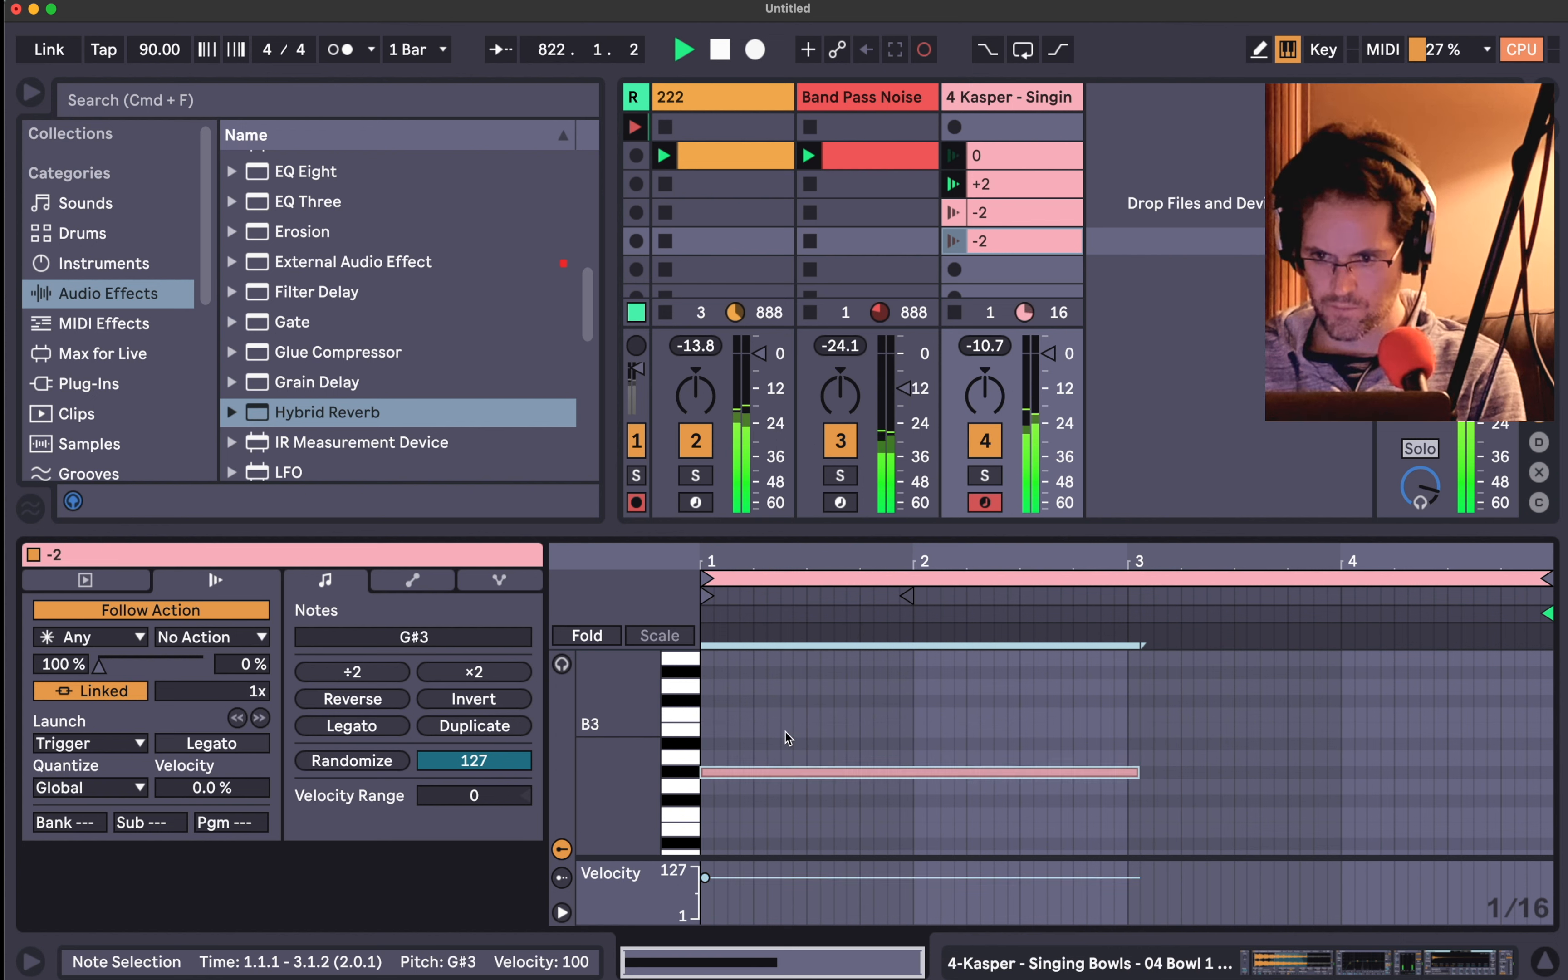
- Launch the fourth bowl clip and rename it as -5
click(955, 242)
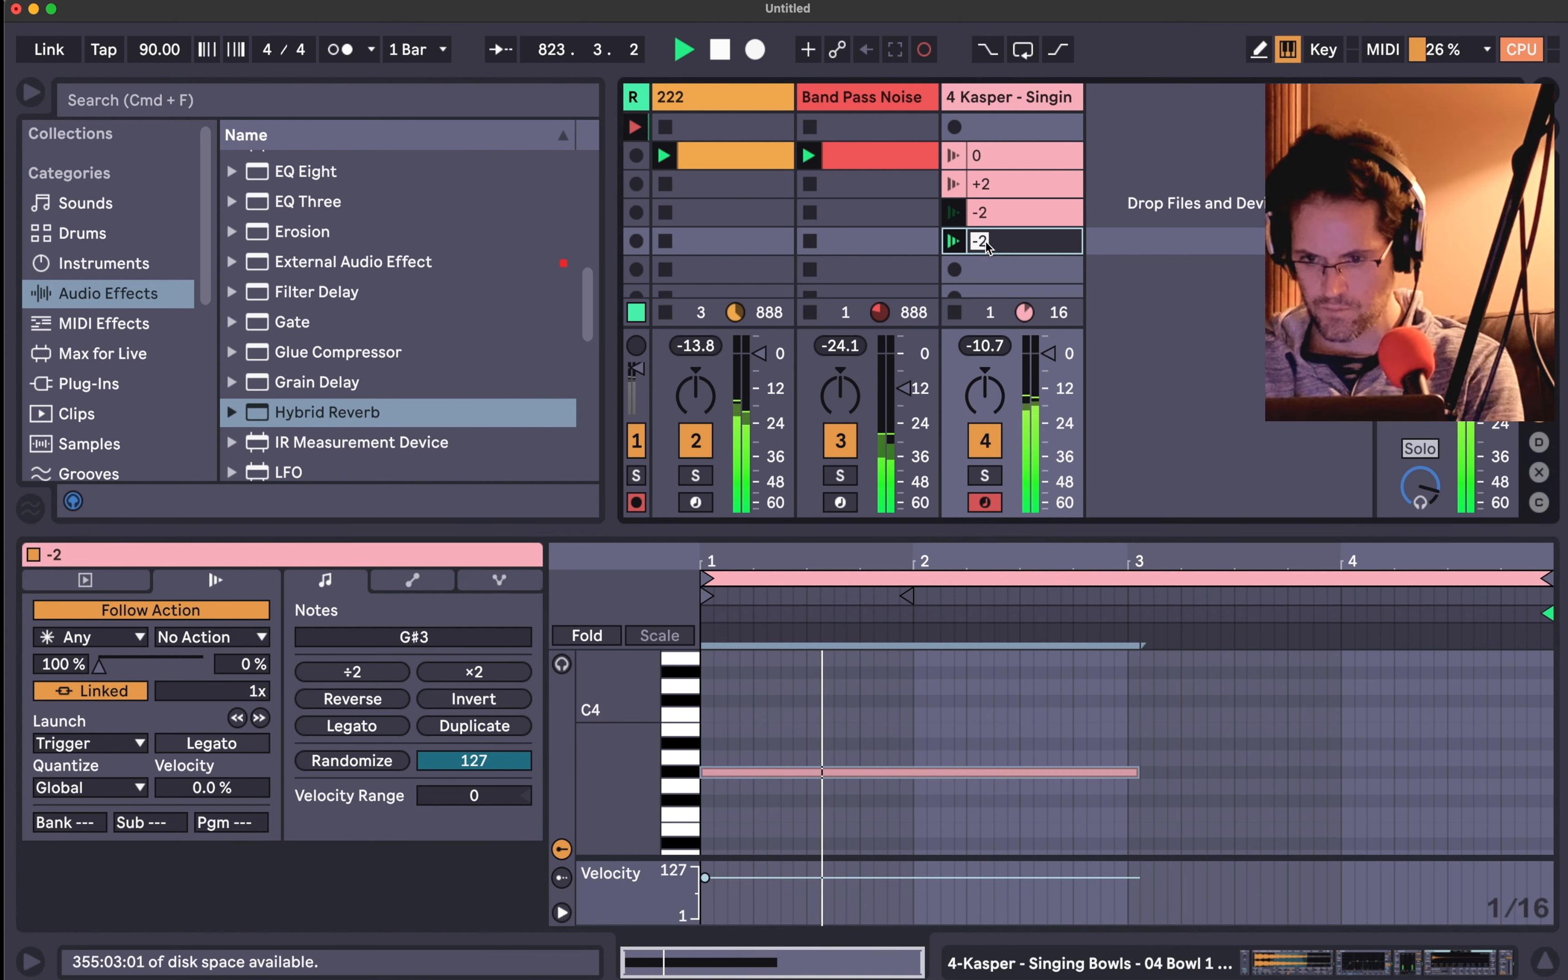
text(5)
key(Return)
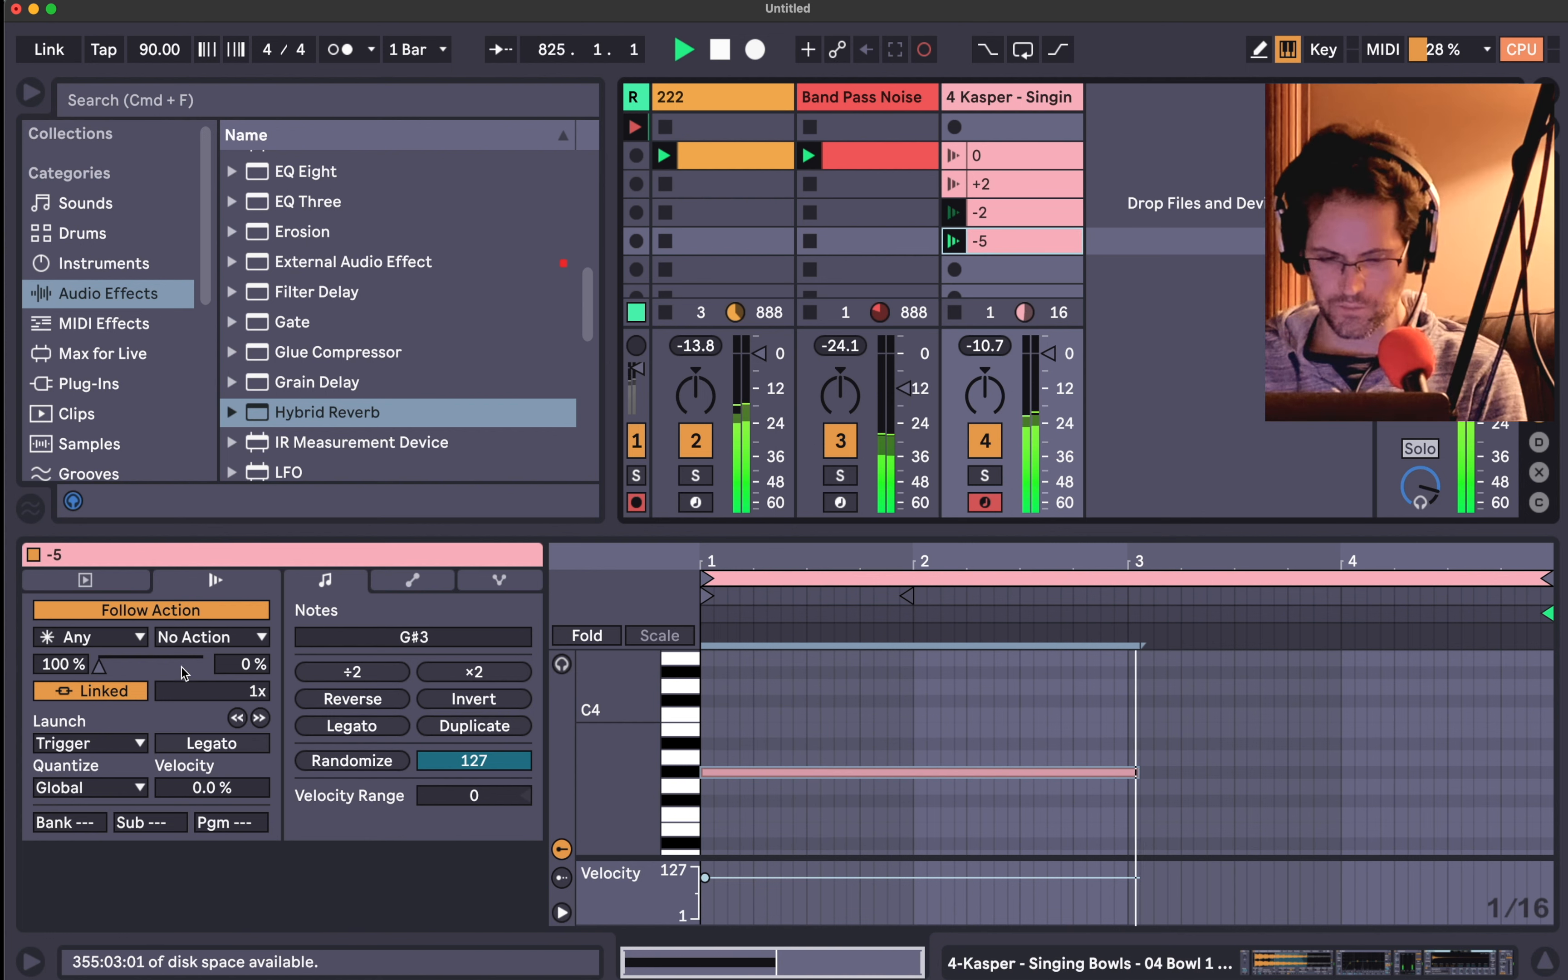
- Set the -5 clip's follow action to Other and launch the 0 clip on the singing bowl track
click(91, 637)
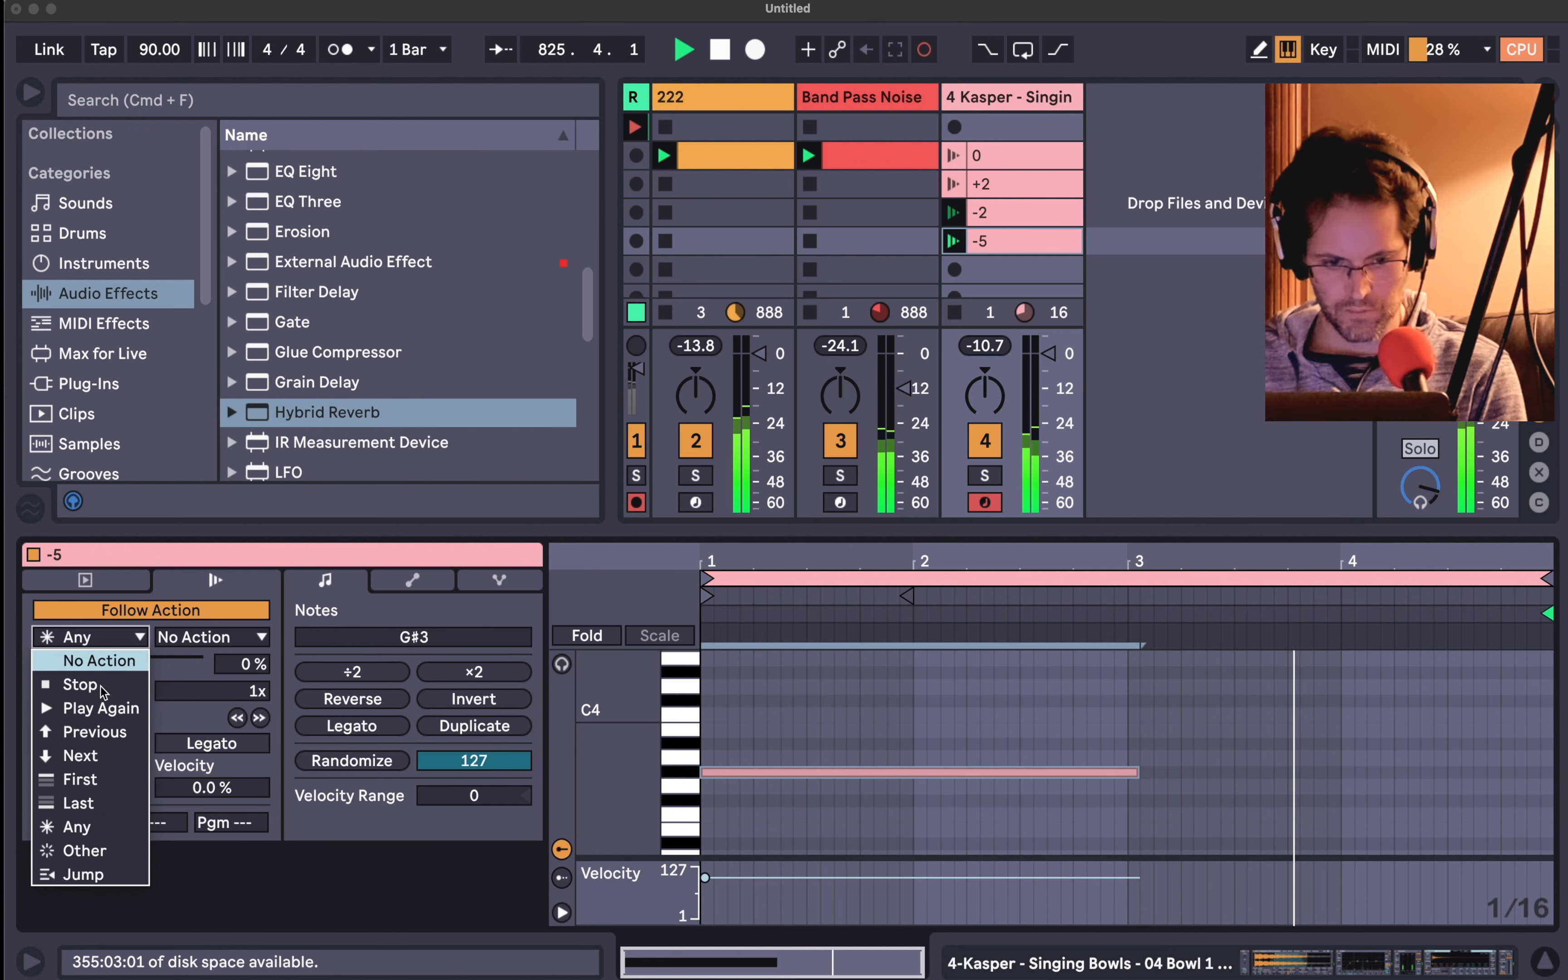
click(91, 849)
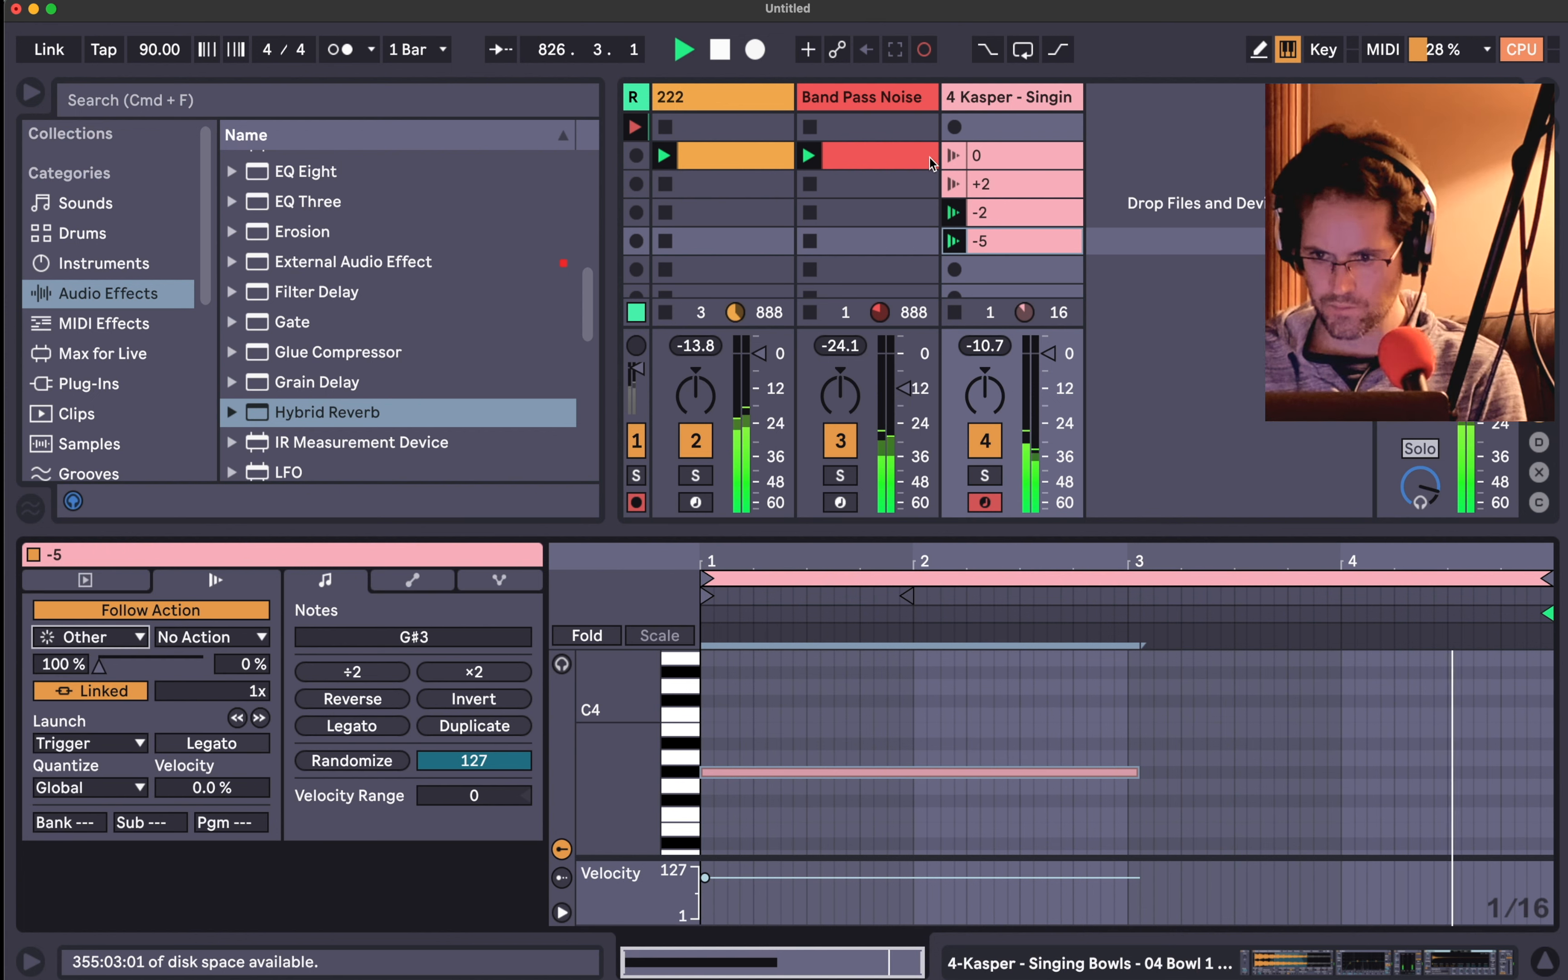
click(955, 157)
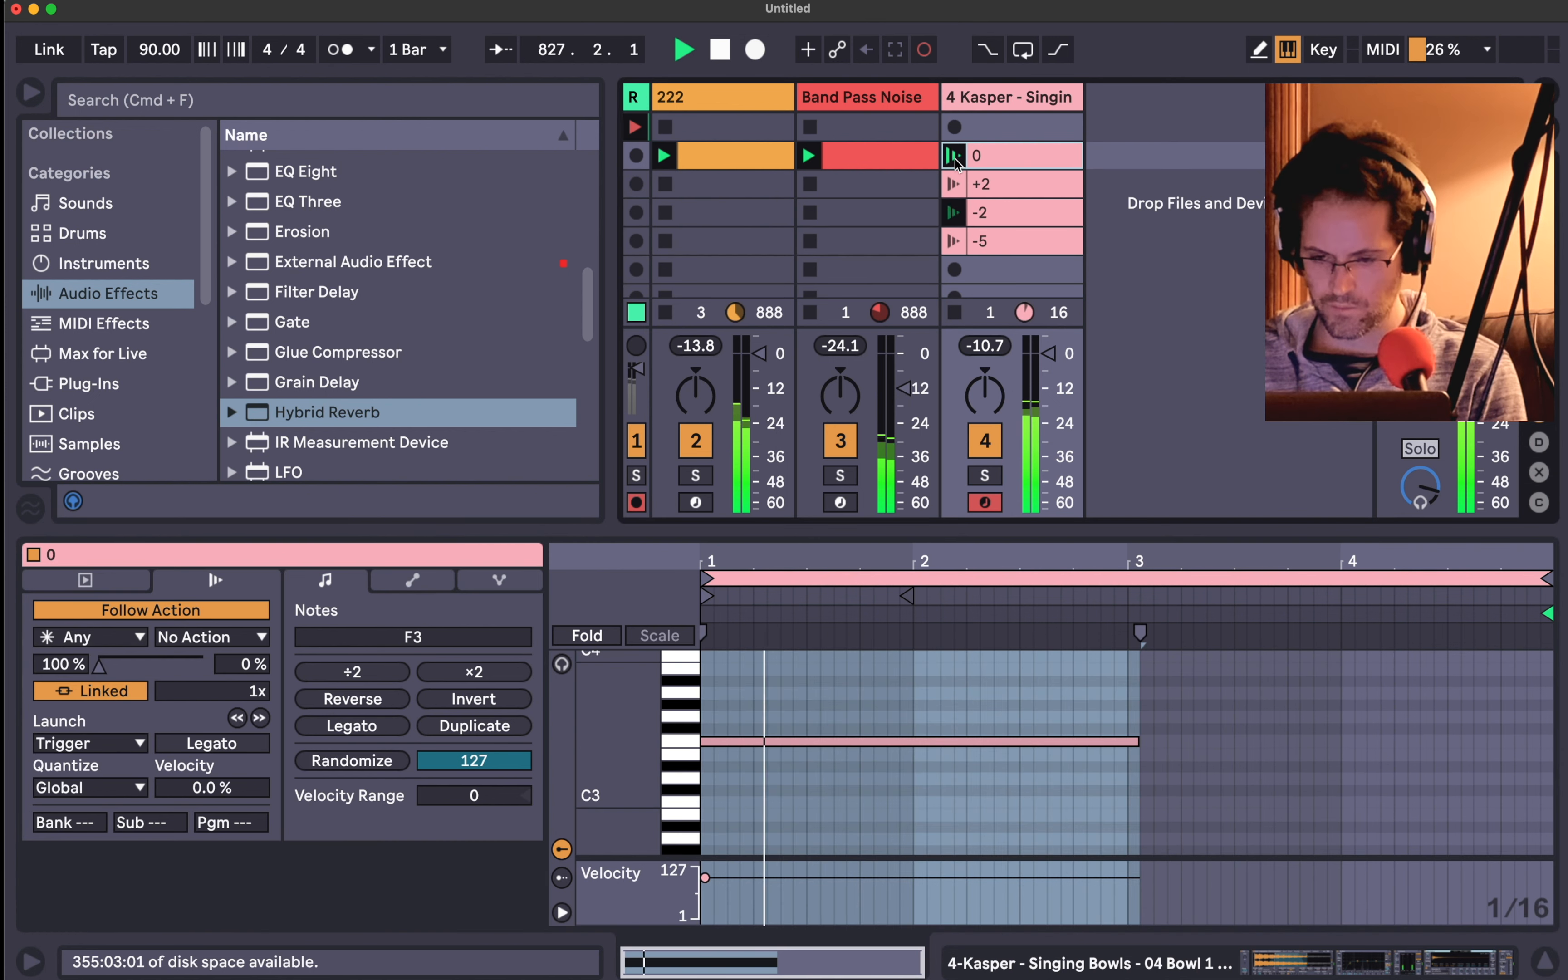
- In the singing bowl Sampler's volume envelope, set the attack to 226 ms and the release to 30.2 s
key(shift+Tab)
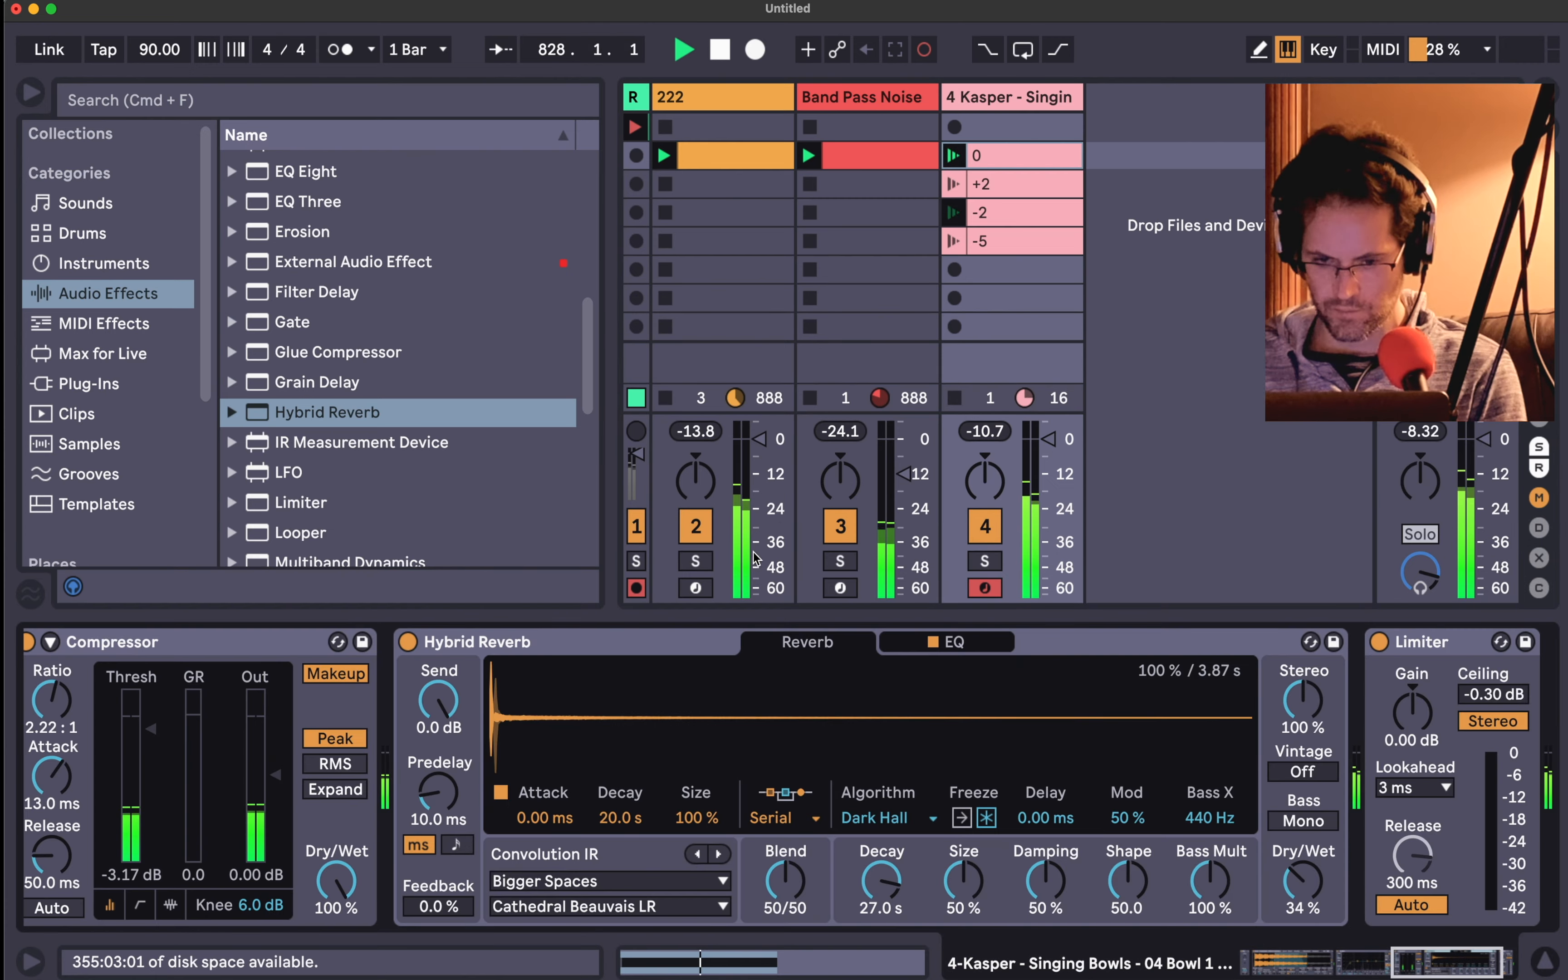
scroll(675, 736, left, 10)
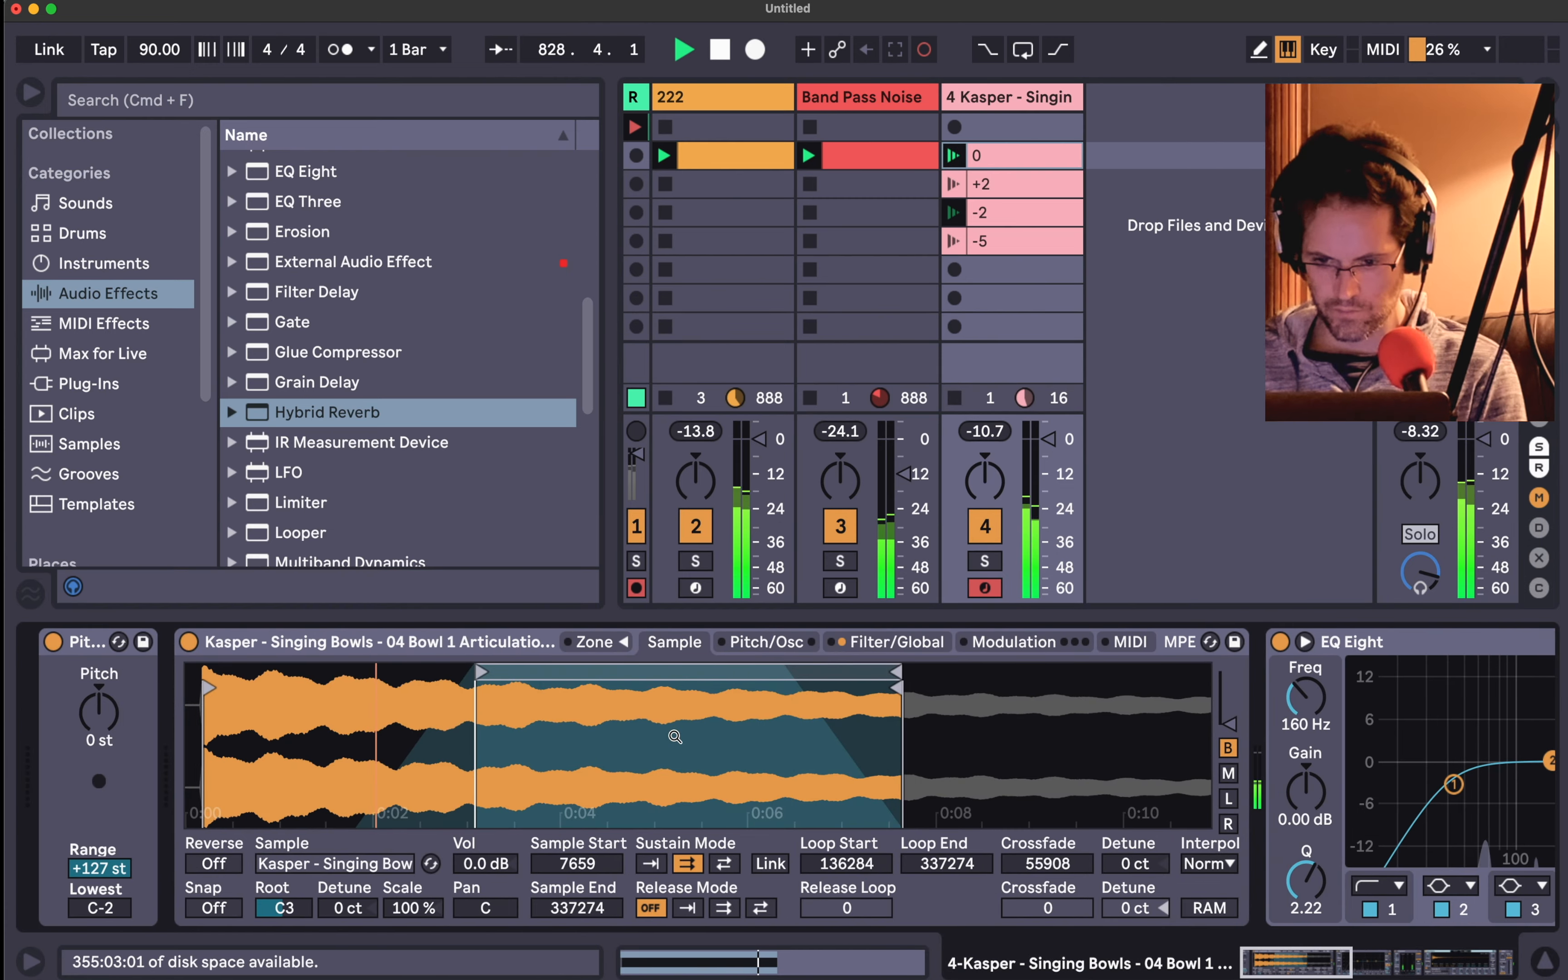
click(920, 644)
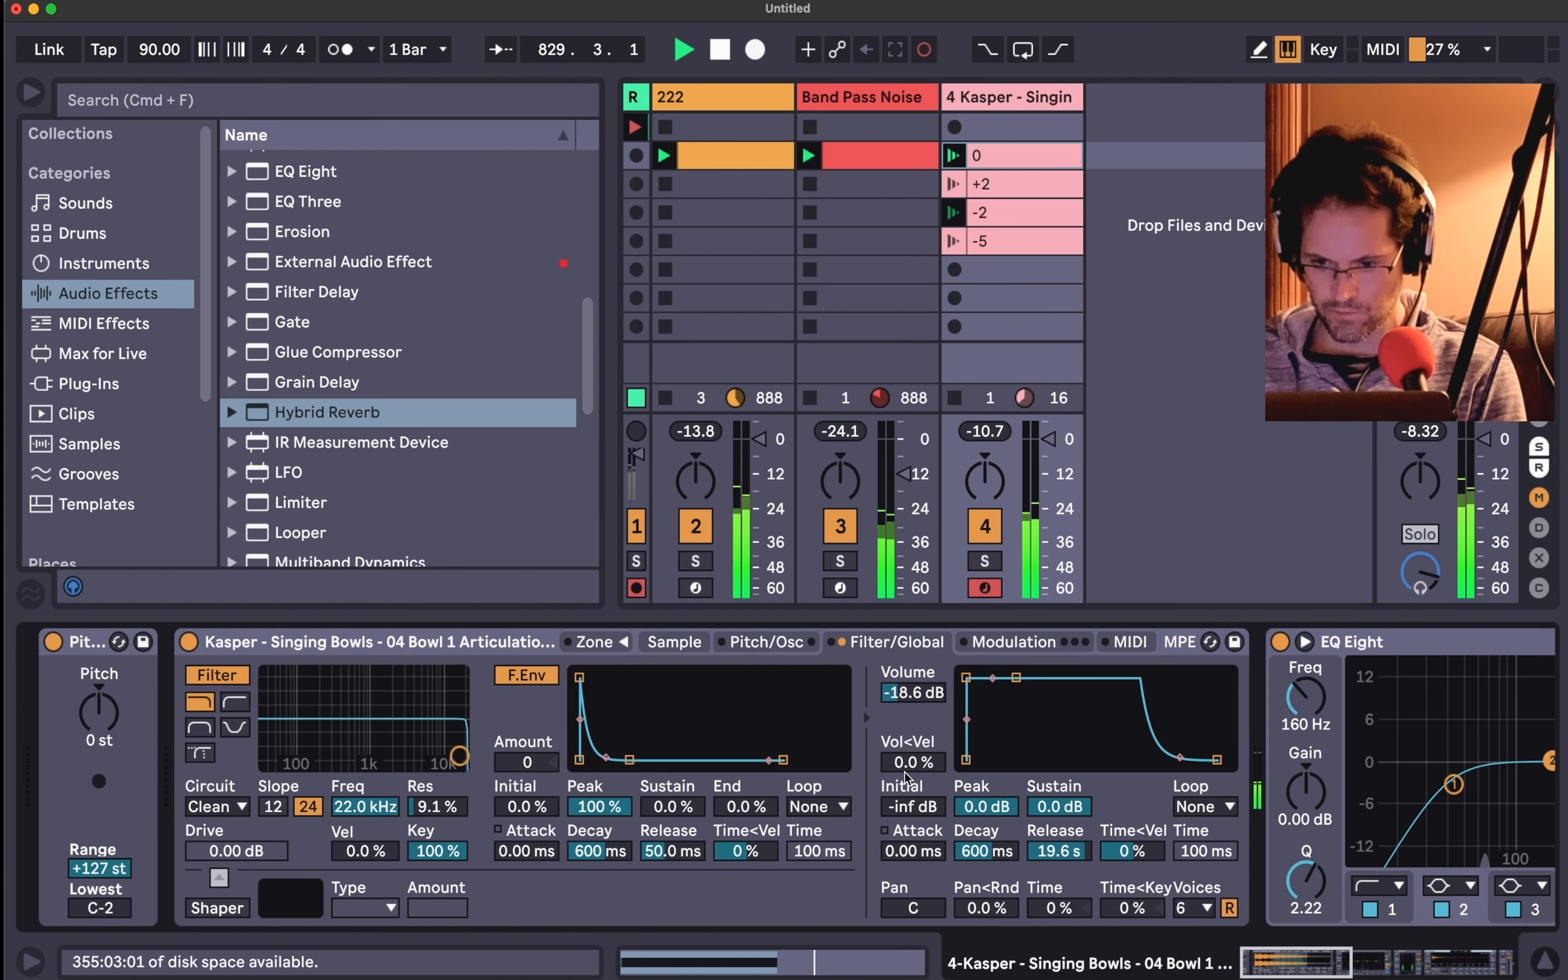
drag(912, 850, 913, 800)
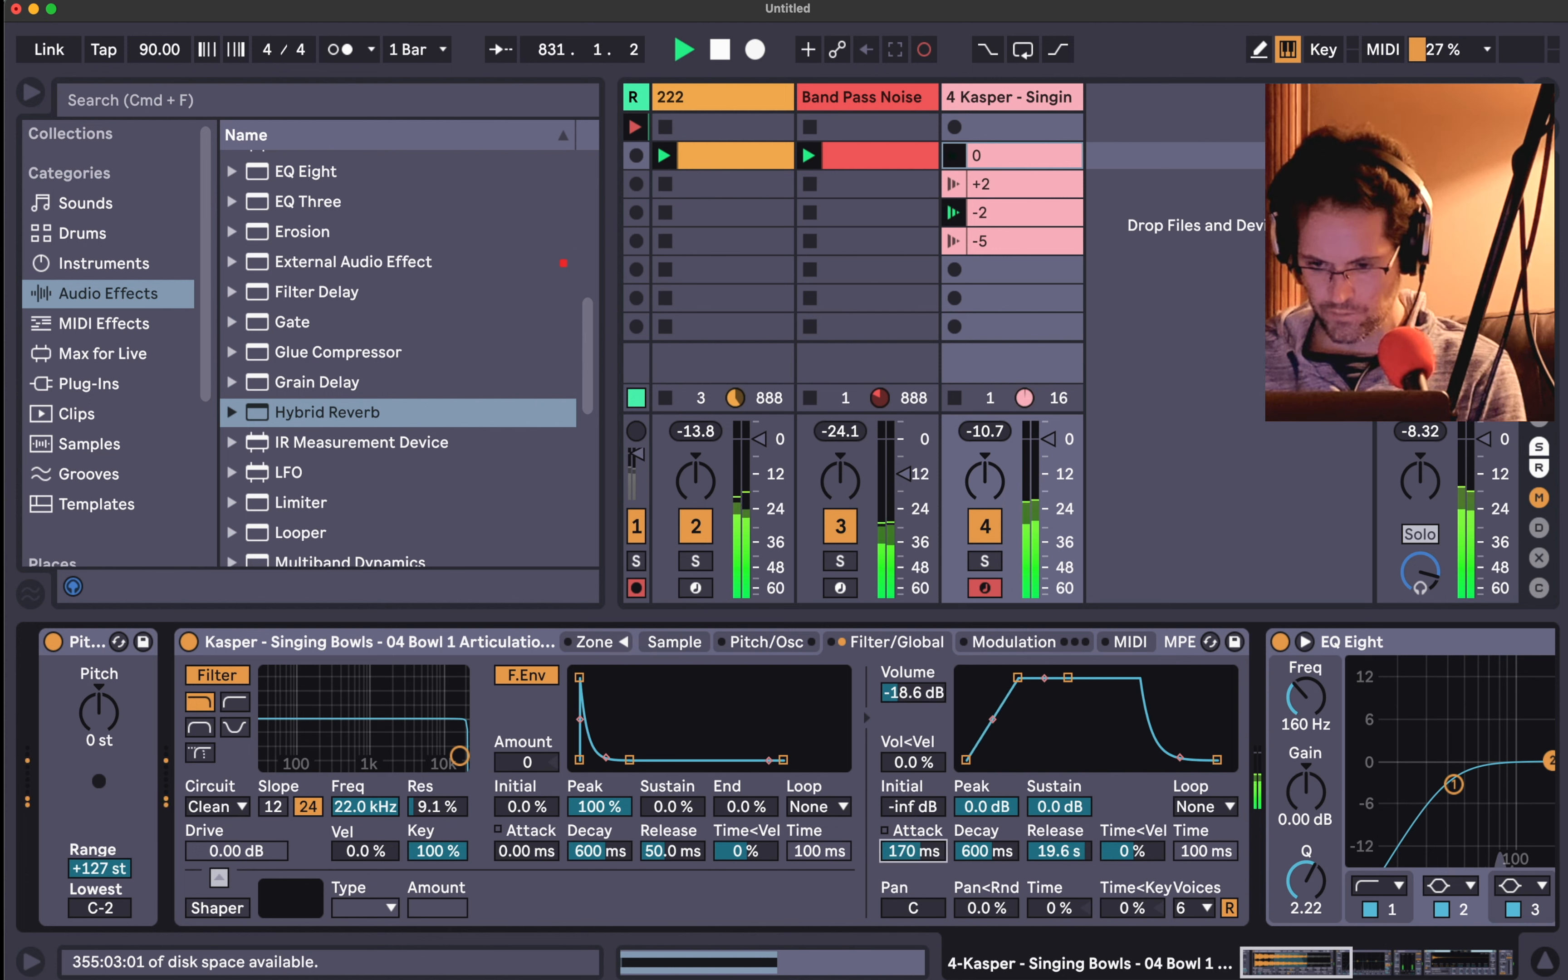
scroll(917, 846, up, 4)
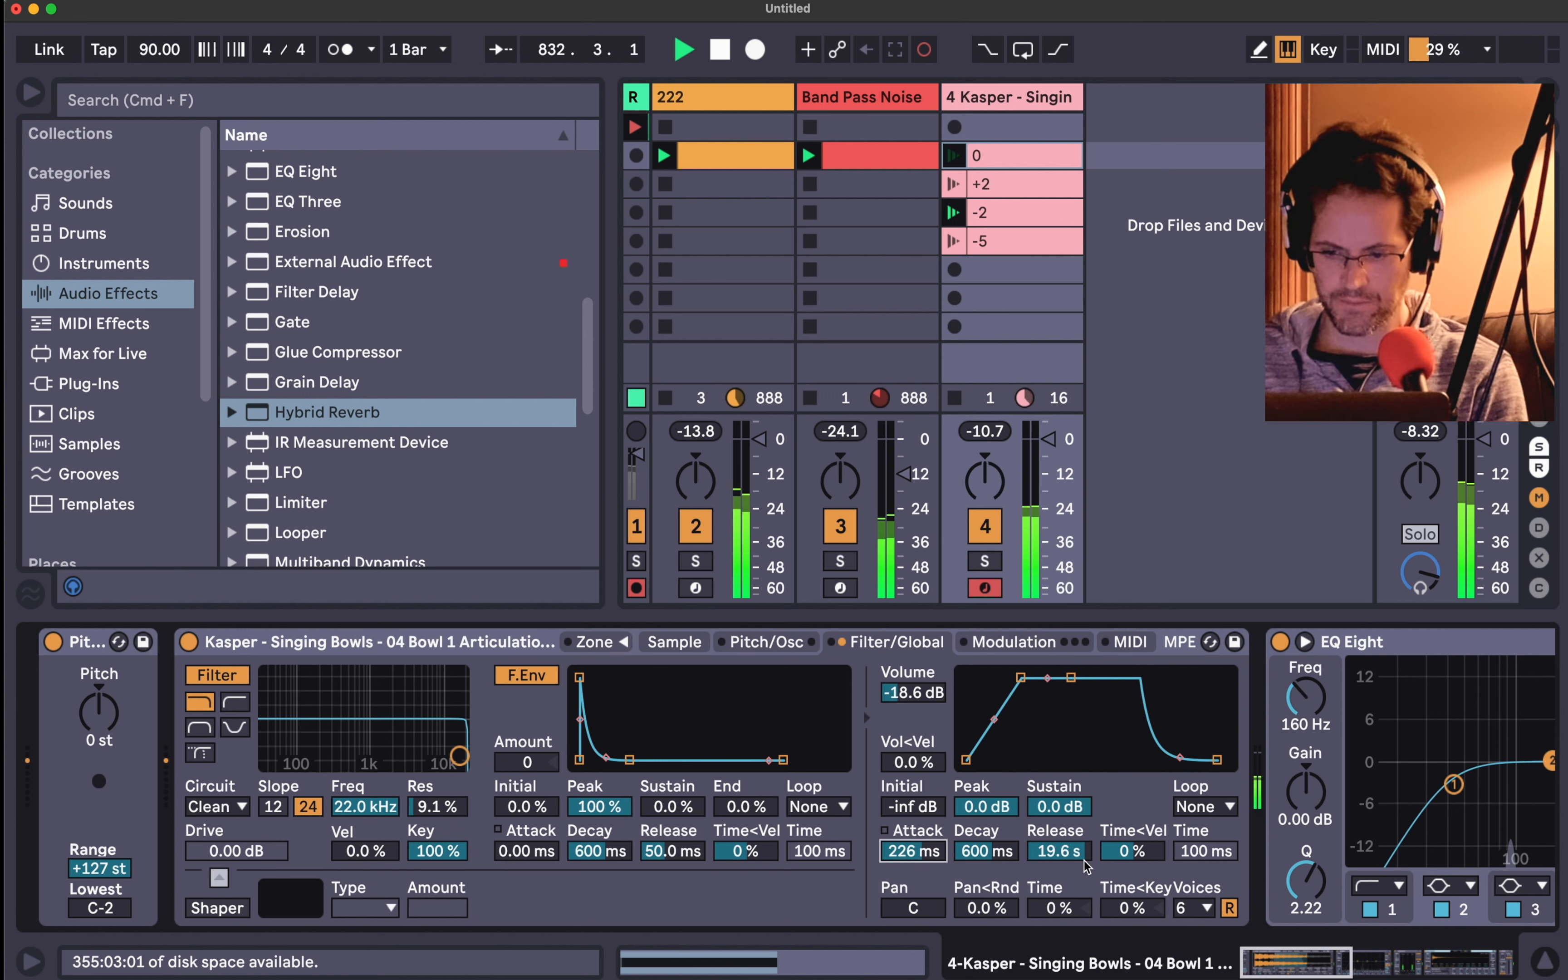
drag(1064, 853, 1064, 841)
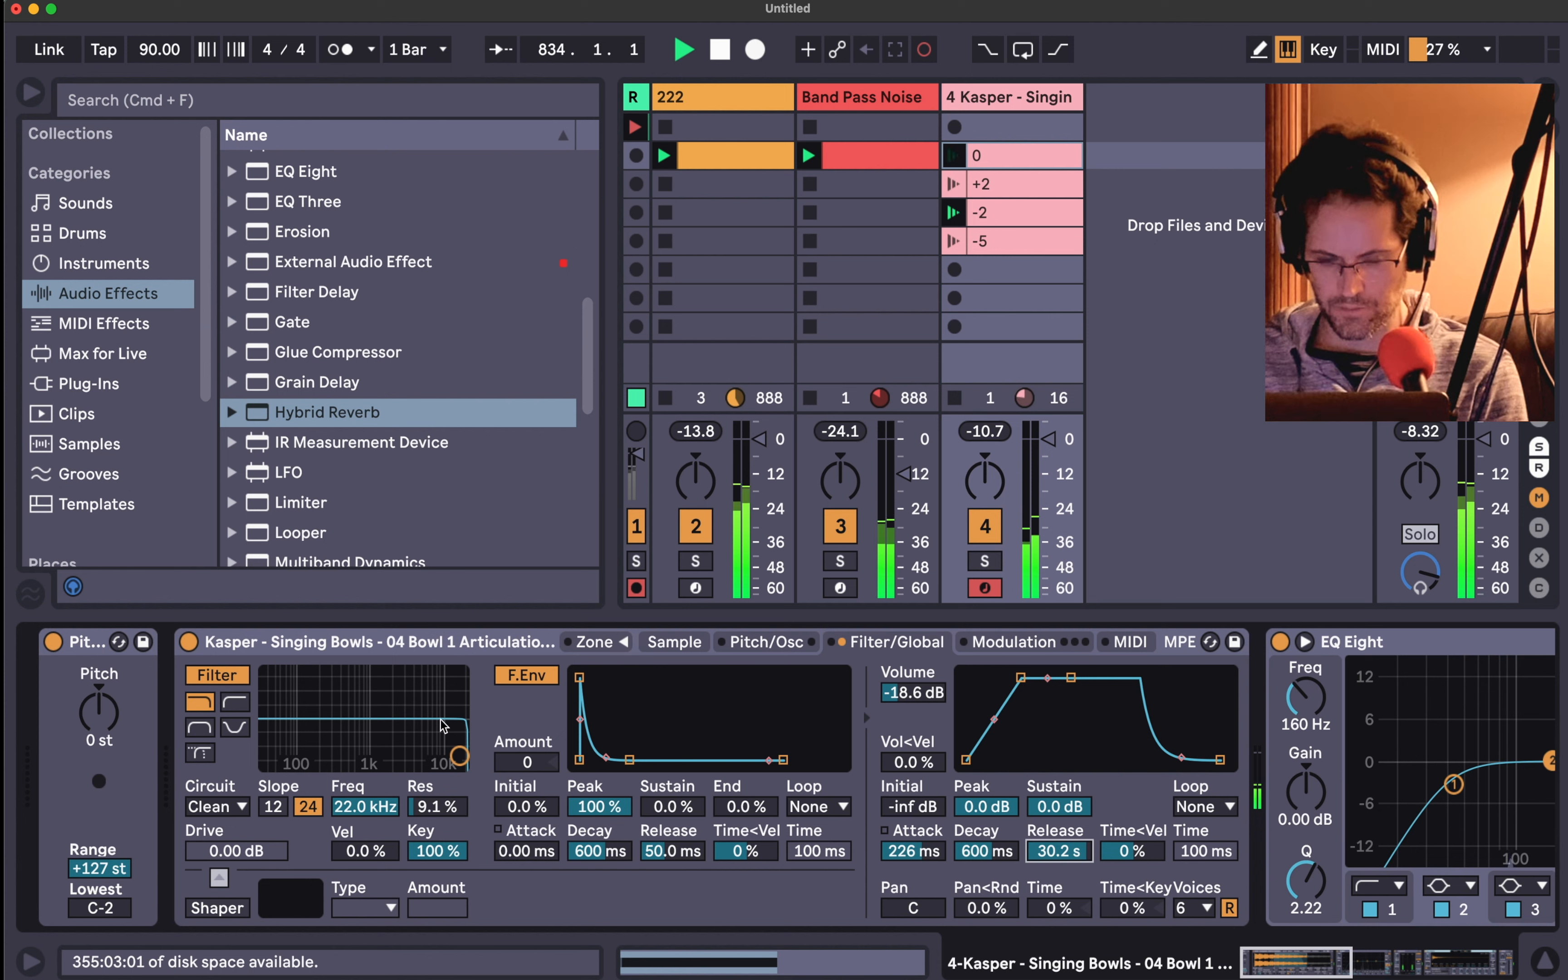
- Switch the Sampler's filter to high-pass with a frequency of 111 Hz and 30% resonance
click(239, 707)
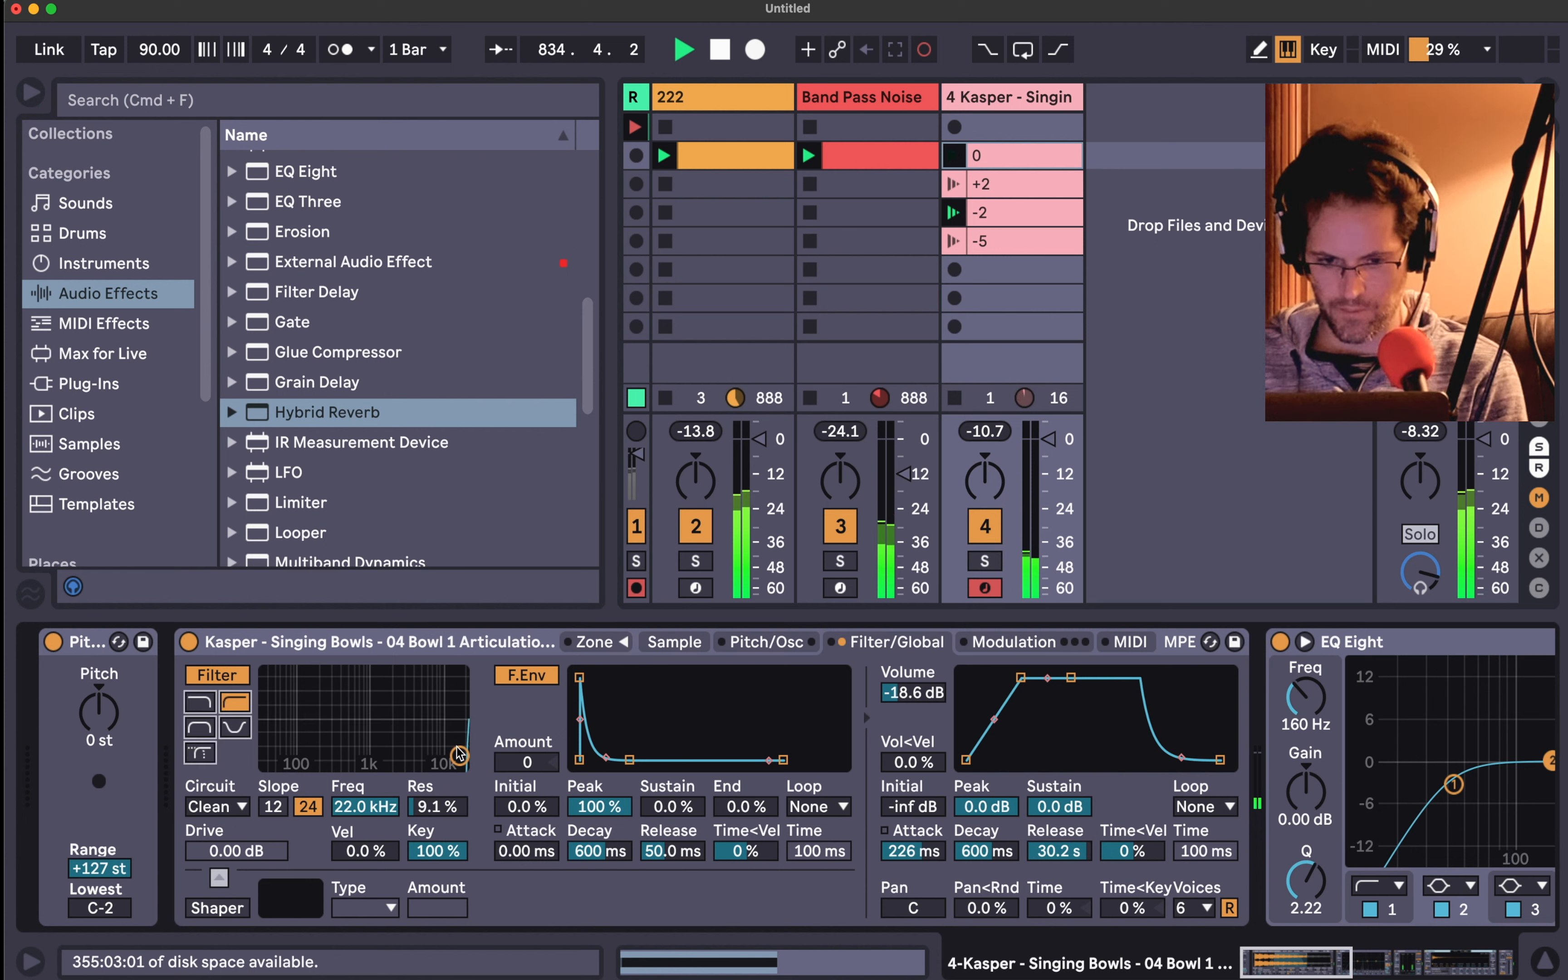
drag(458, 755, 306, 741)
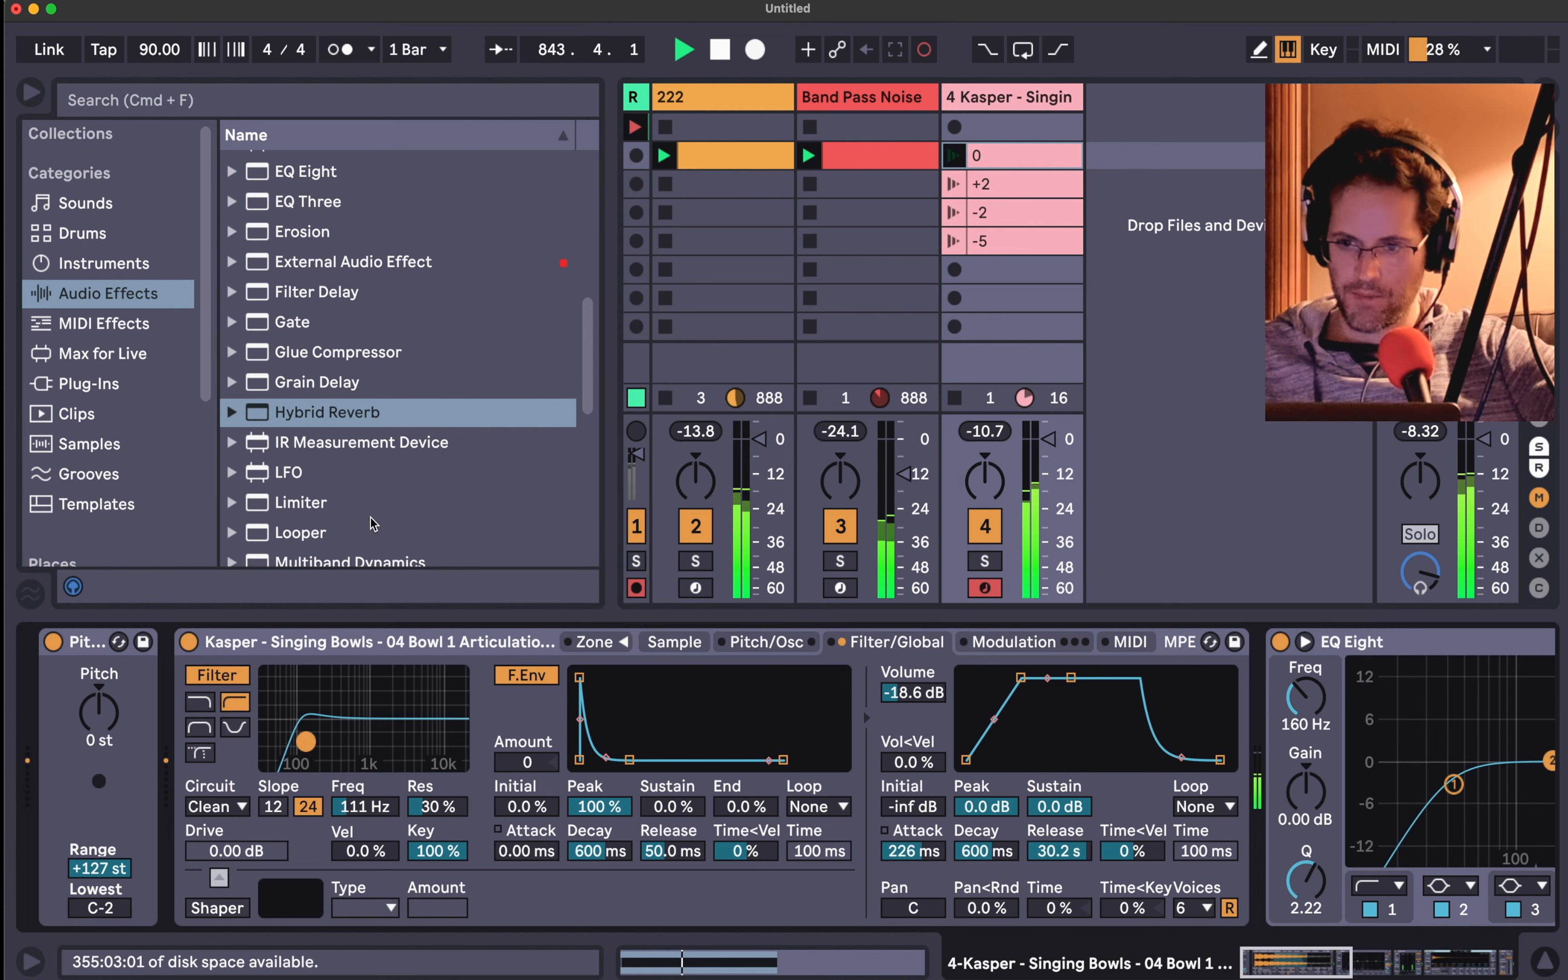
- Compare the note pitches of the 0, +2 and -2 singing bowl clips against the piano roll keys
click(1034, 157)
mouse_move(615, 759)
mouse_down()
mouse_move(647, 748)
mouse_move(614, 746)
mouse_up()
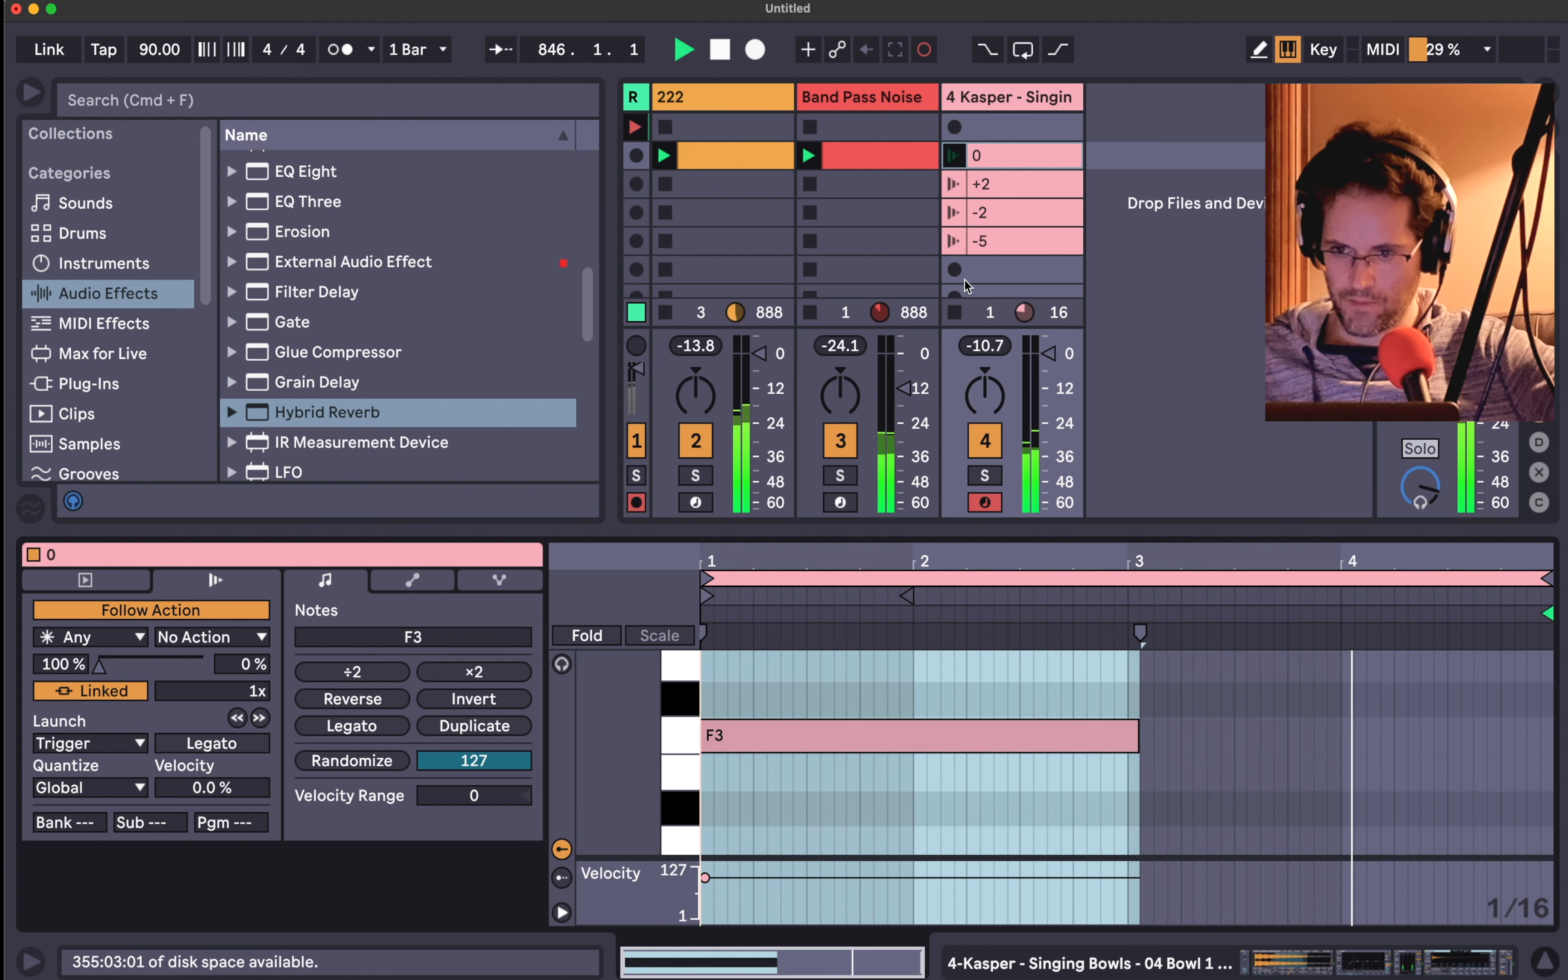
click(991, 189)
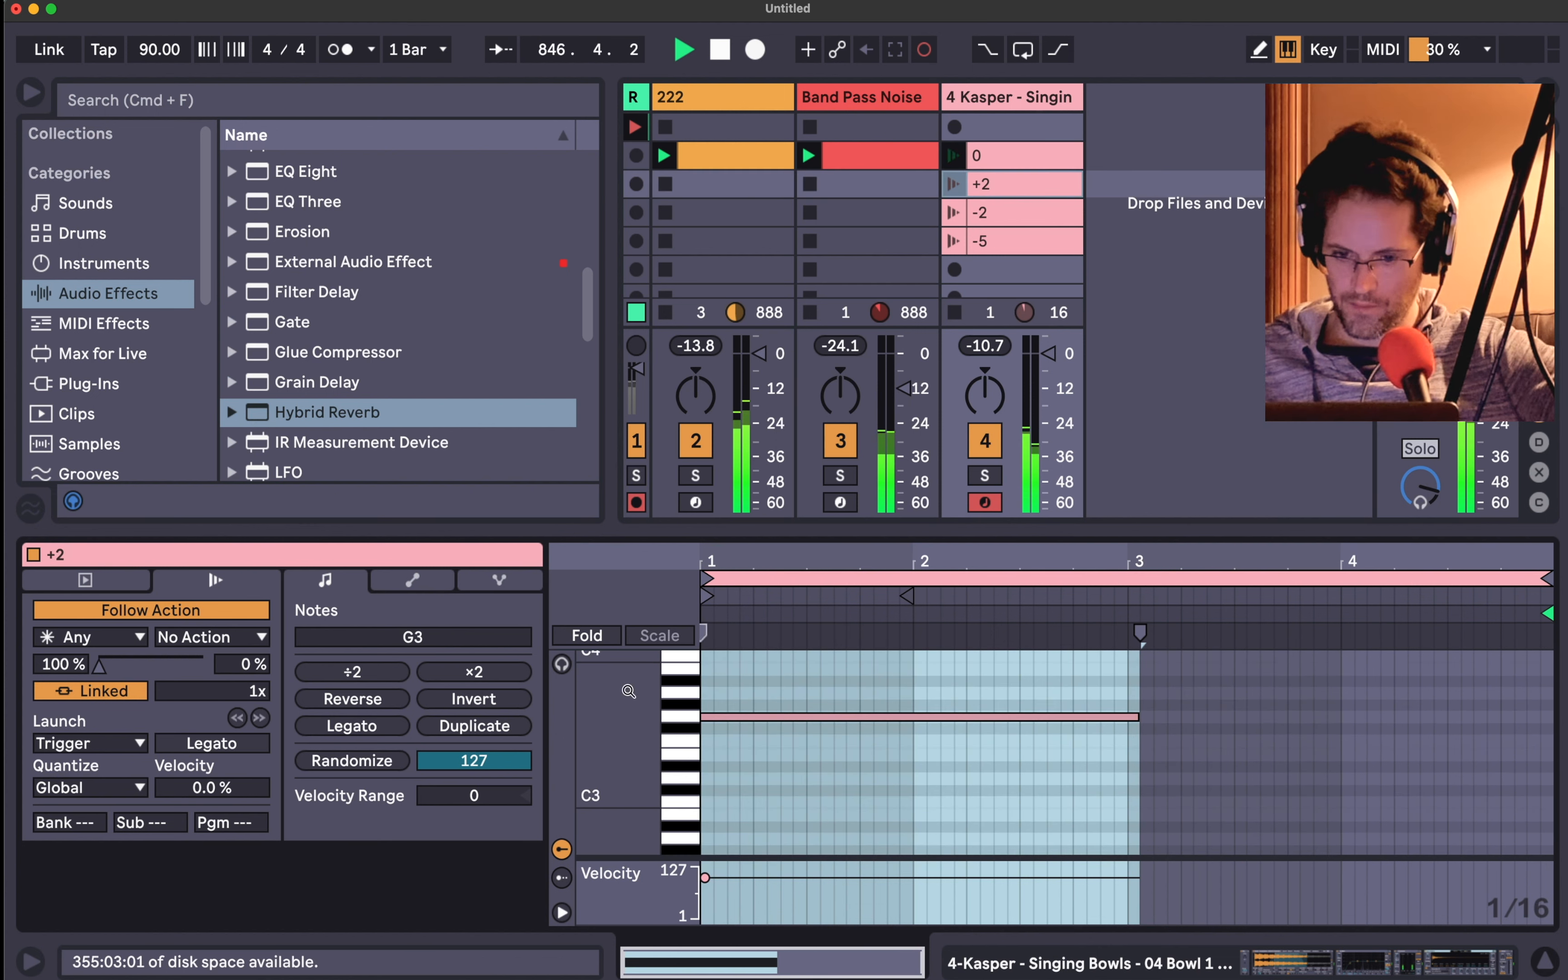
mouse_move(623, 698)
mouse_down()
mouse_move(657, 723)
mouse_move(616, 727)
mouse_up()
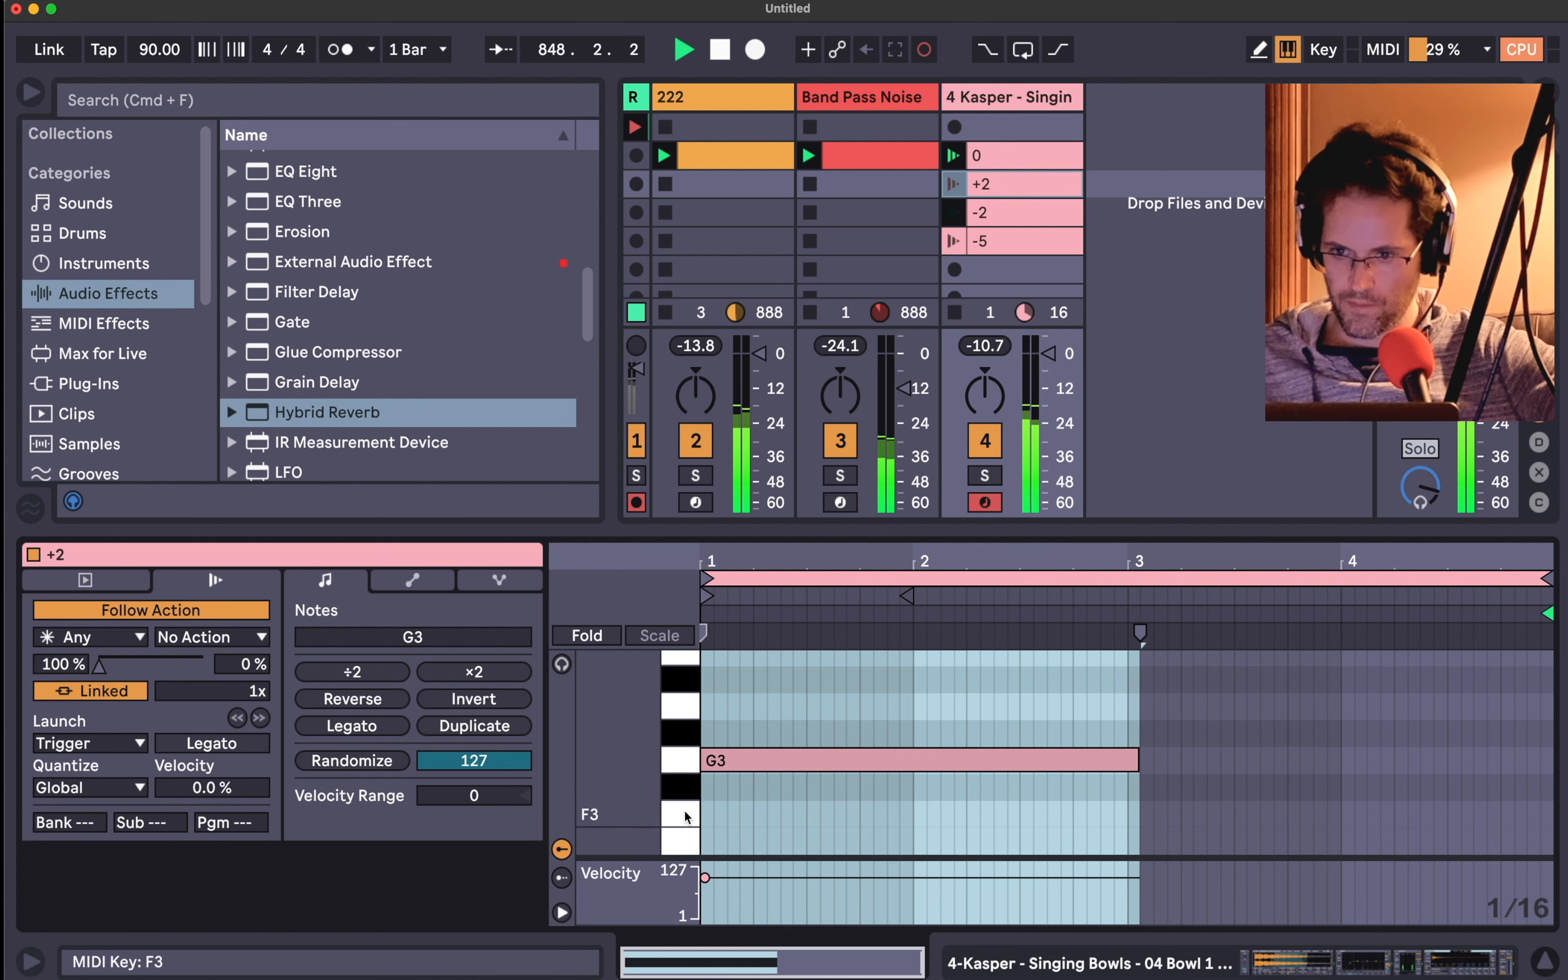
click(997, 216)
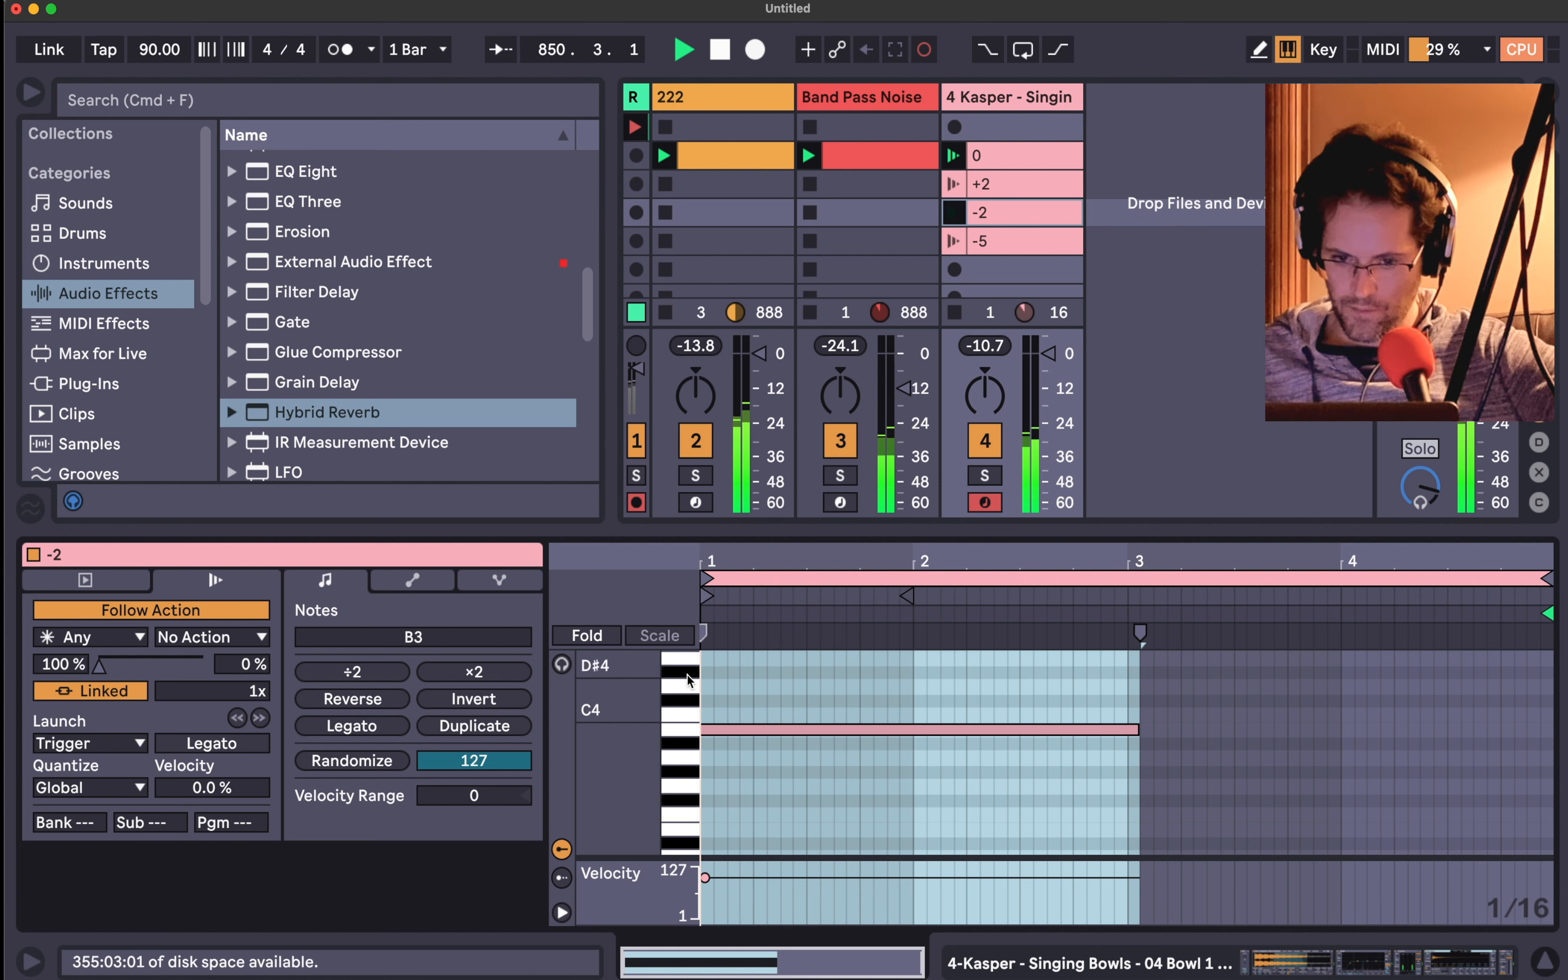
drag(623, 730, 664, 730)
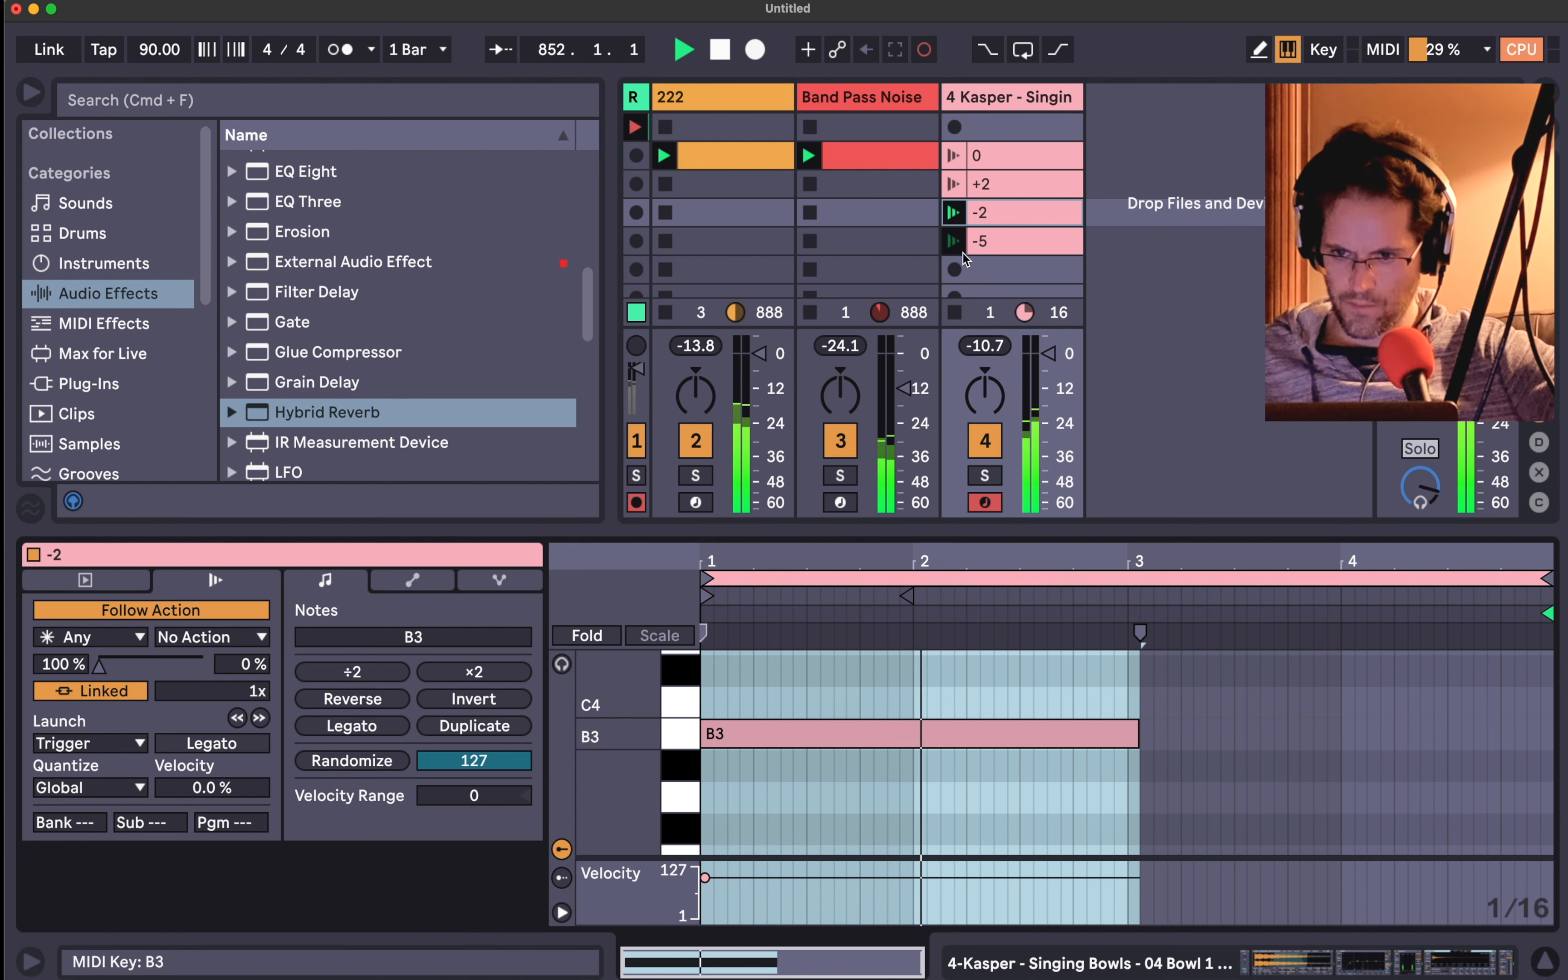
click(1001, 159)
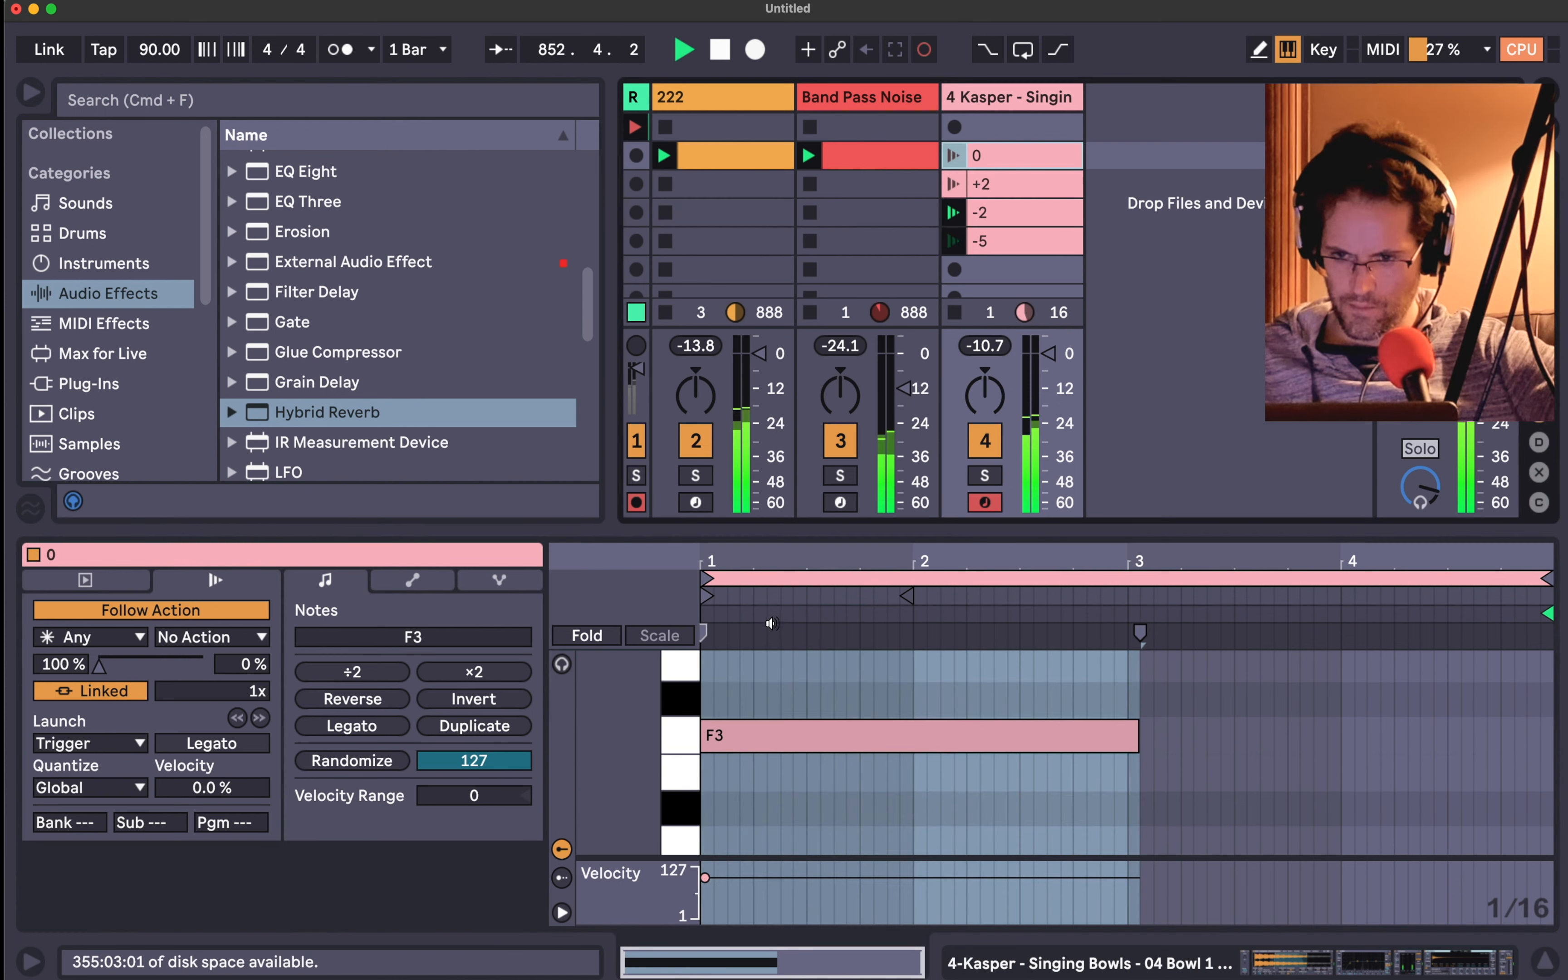
click(1006, 215)
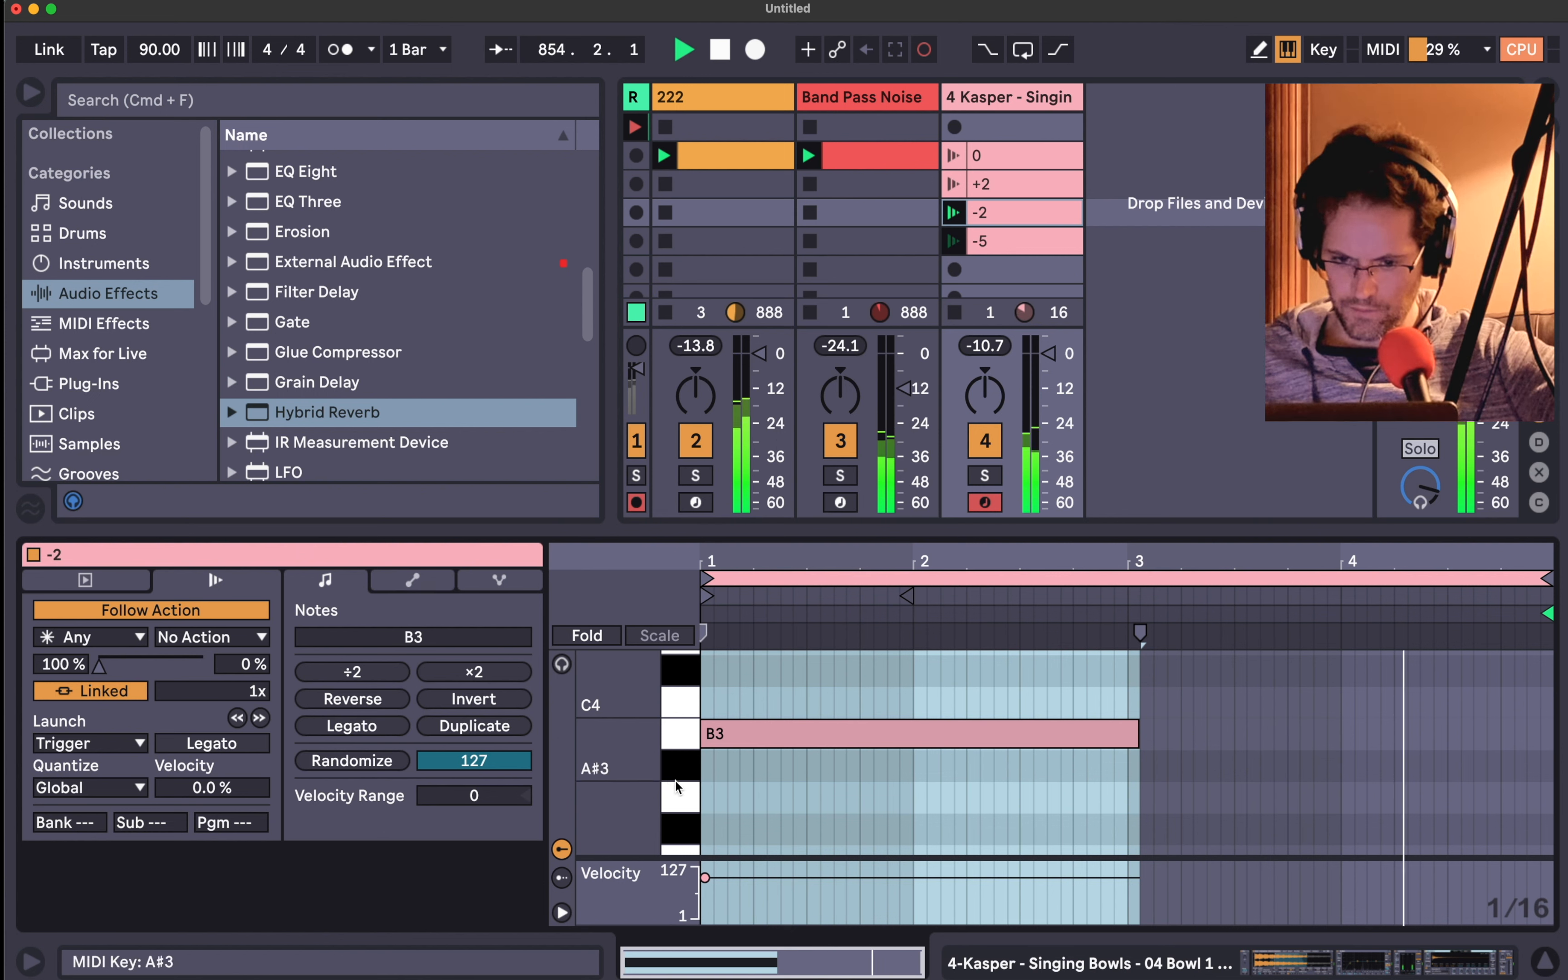
scroll(697, 764, up, 1)
scroll(697, 763, up, 2)
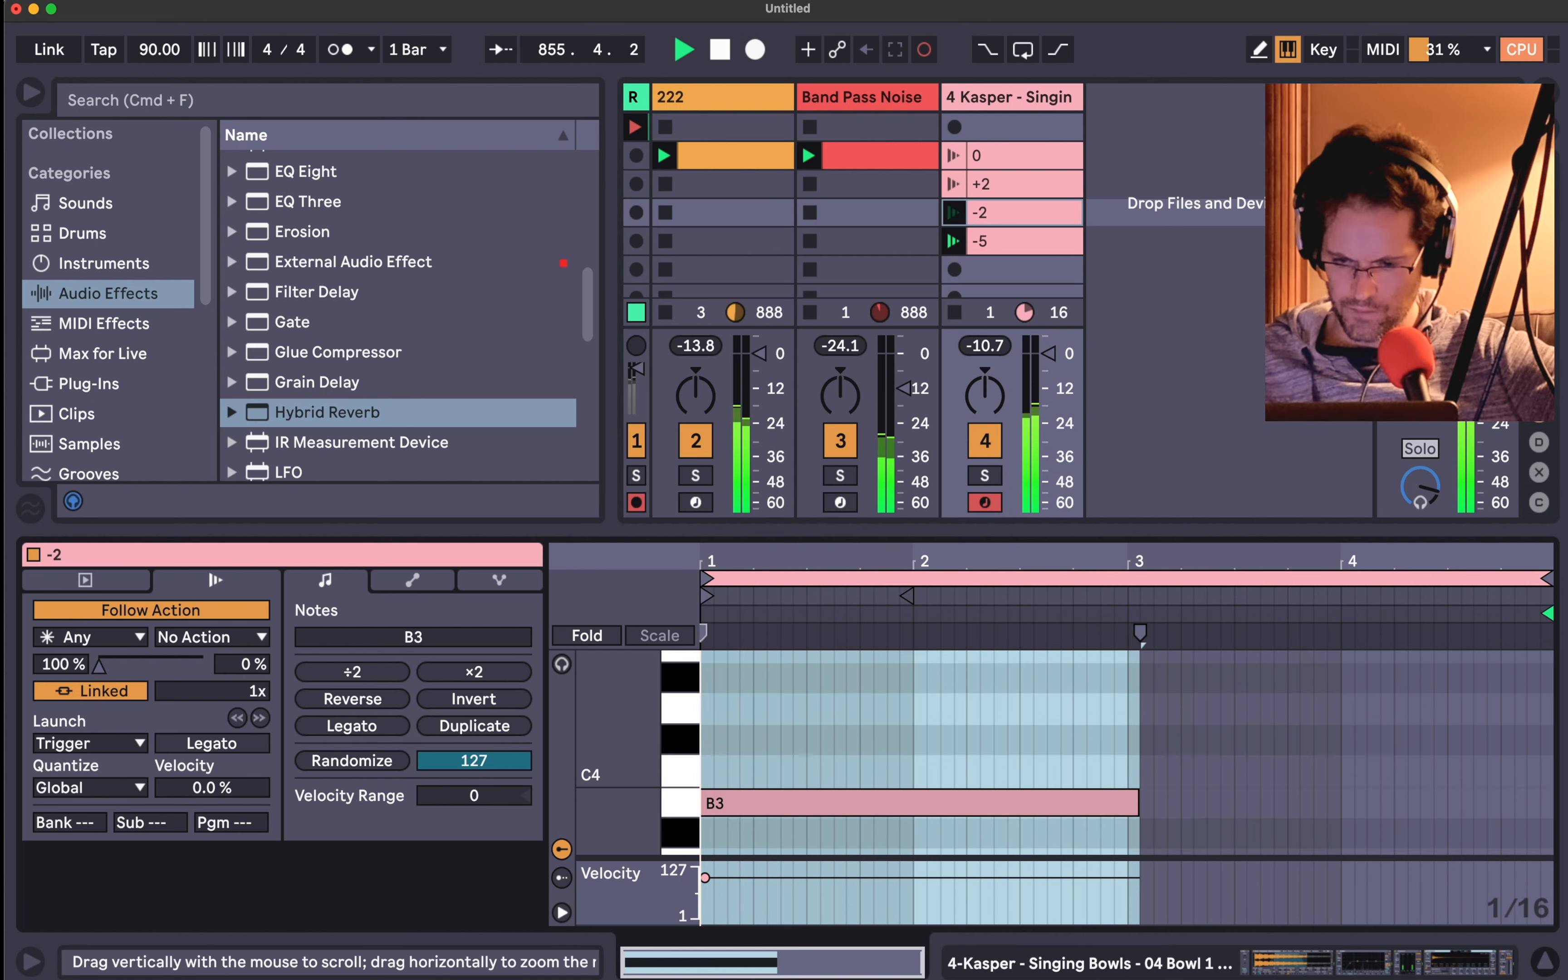
drag(645, 756, 629, 757)
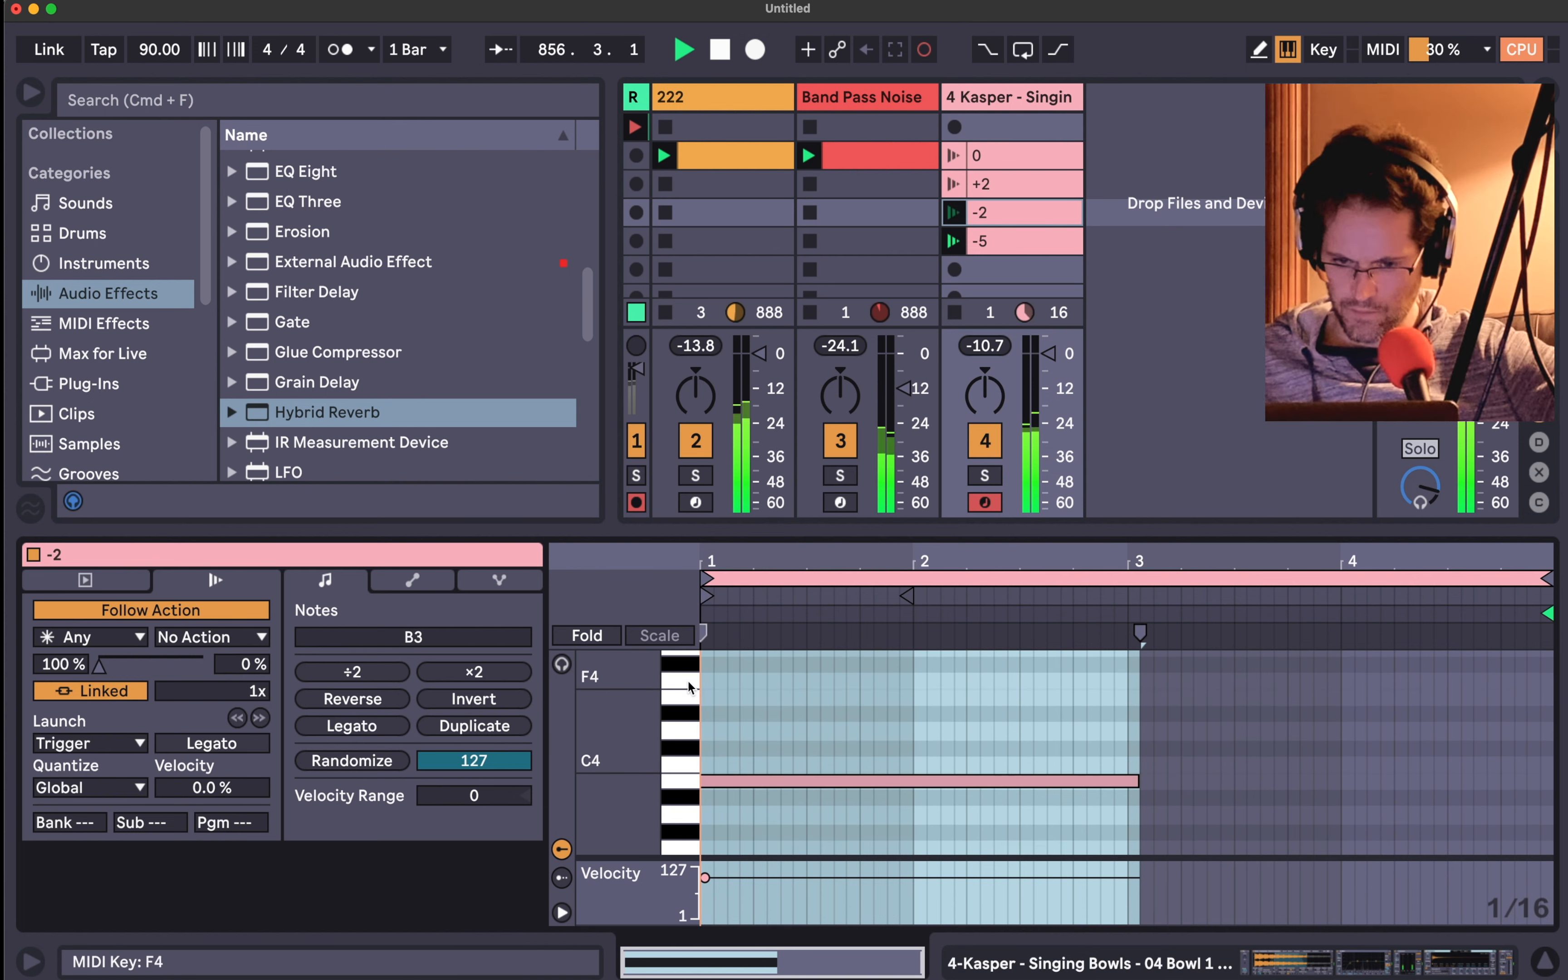
scroll(676, 777, down, 1)
scroll(677, 777, down, 3)
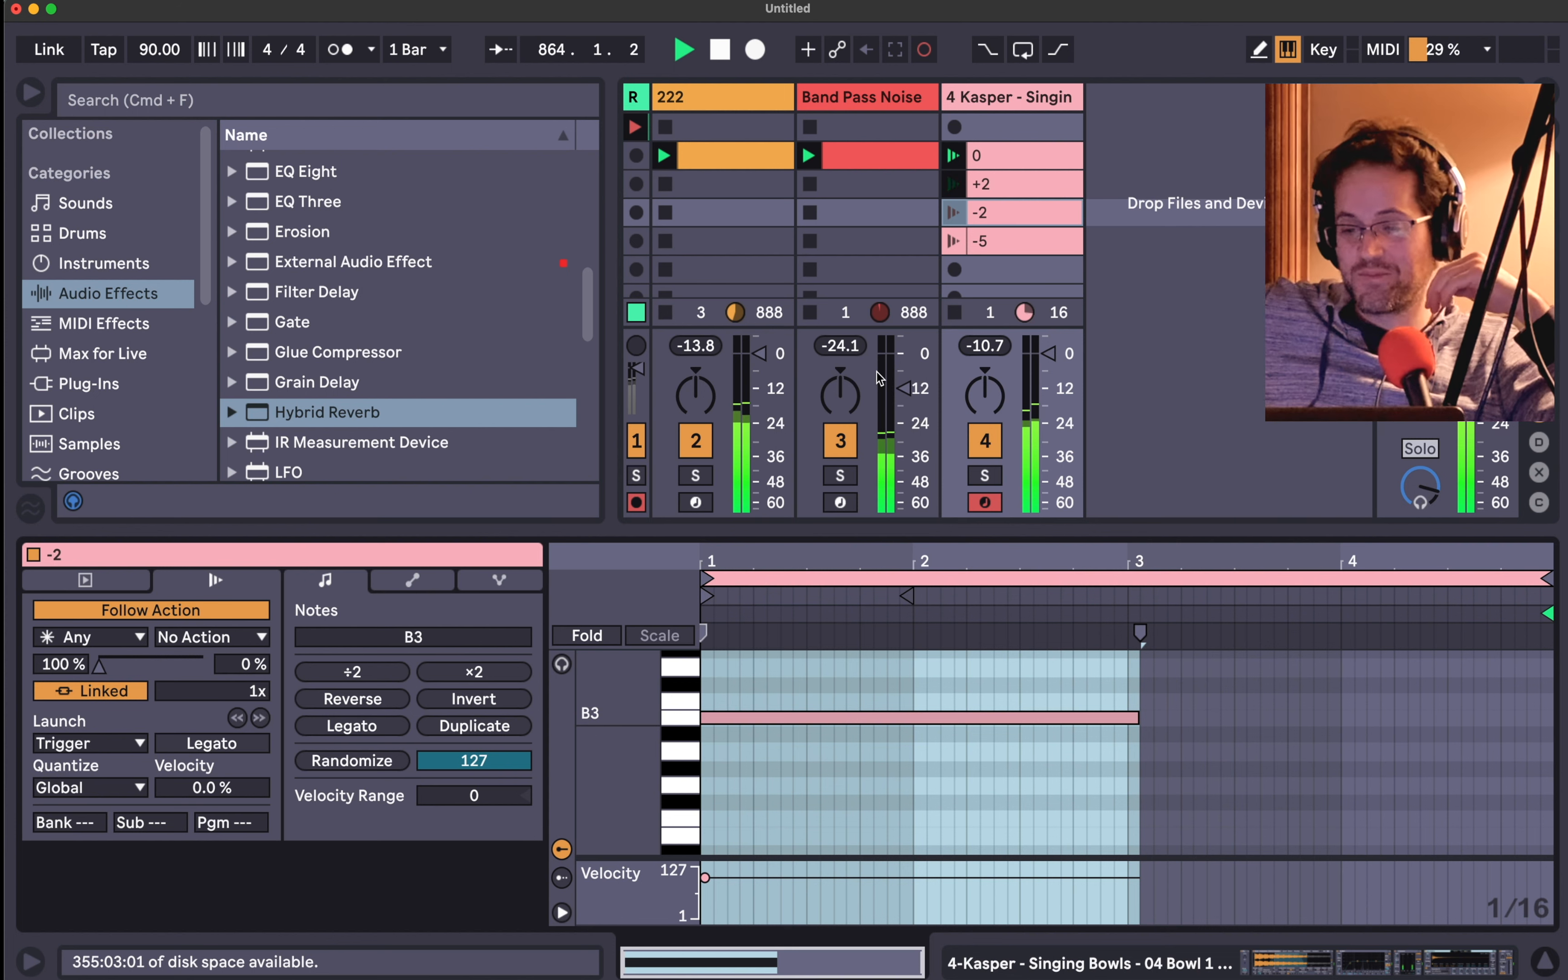
- Mute the Band Pass Noise and 222 tracks to hear the singing bowl alone, and show the bowl track's devices
click(840, 443)
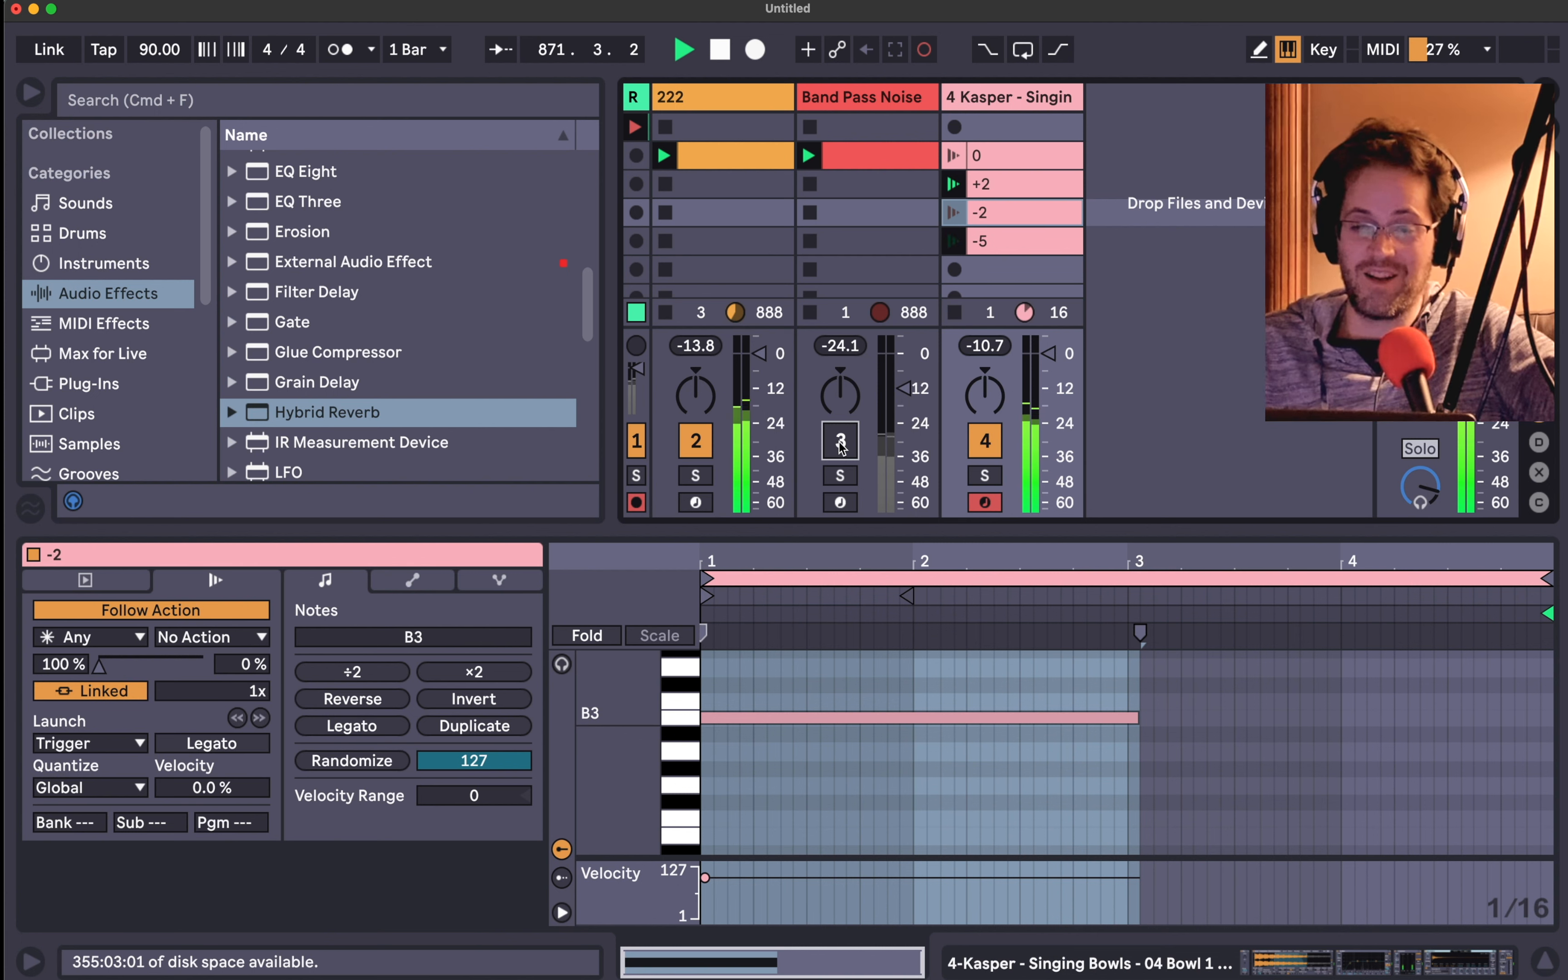
click(701, 443)
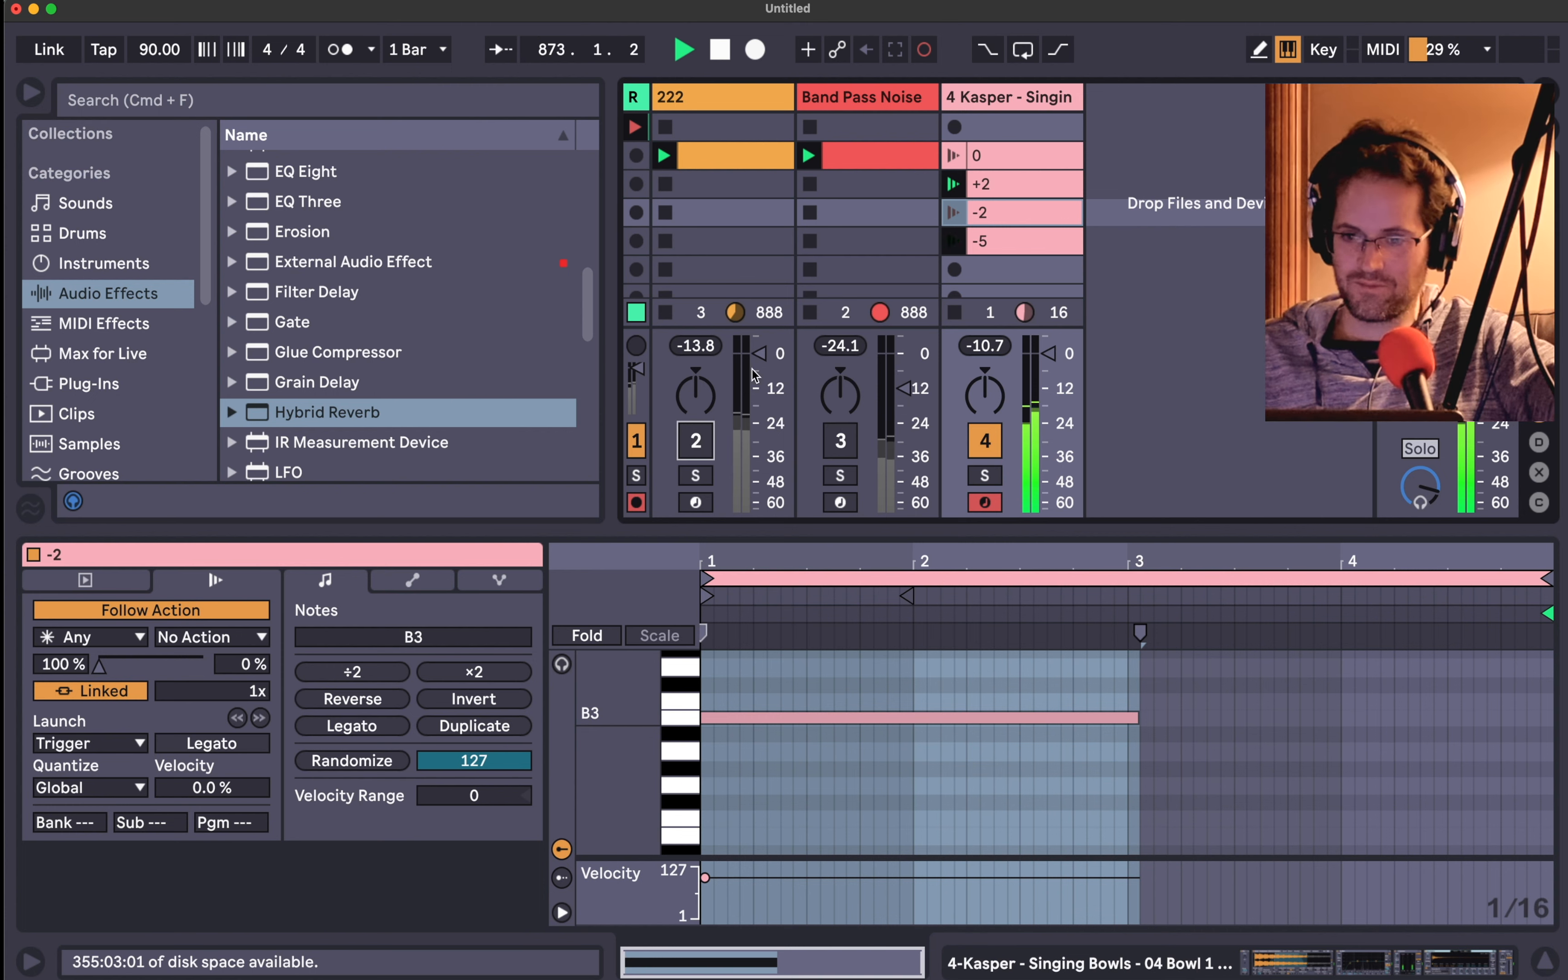
click(995, 108)
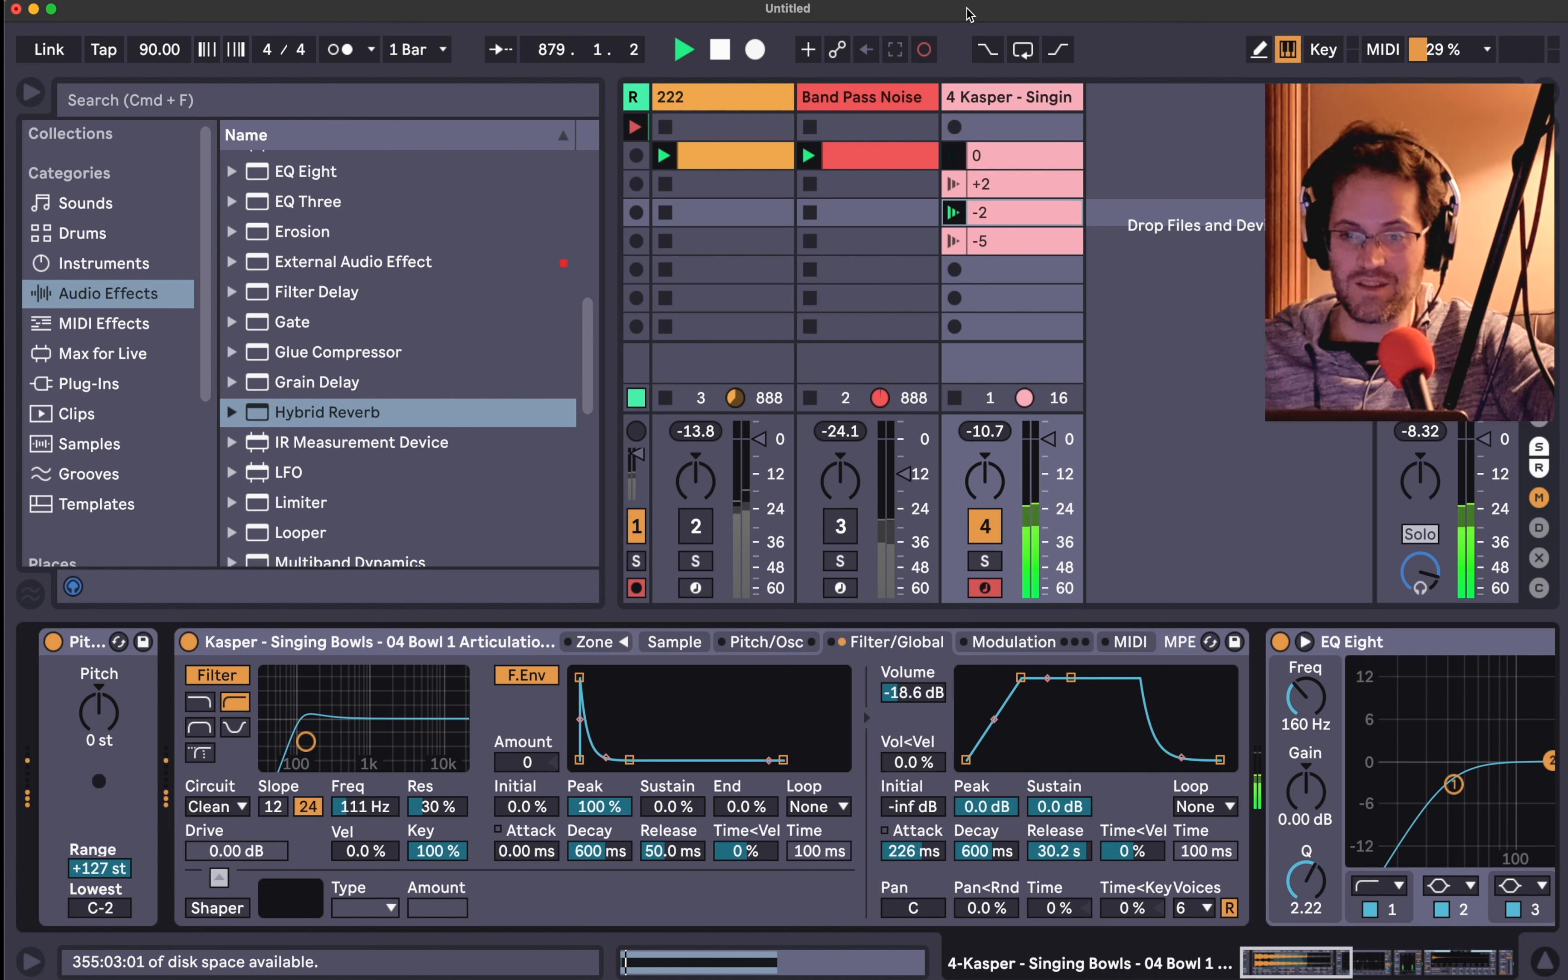
- Unmute both noise tracks and rebalance the mix: Band Pass Noise slightly louder, 222 at -6.0 dB, singing bowl at -3.0 dB
click(852, 531)
mouse_move(908, 478)
mouse_down()
mouse_move(908, 600)
mouse_move(908, 446)
mouse_move(909, 499)
mouse_move(908, 469)
mouse_up()
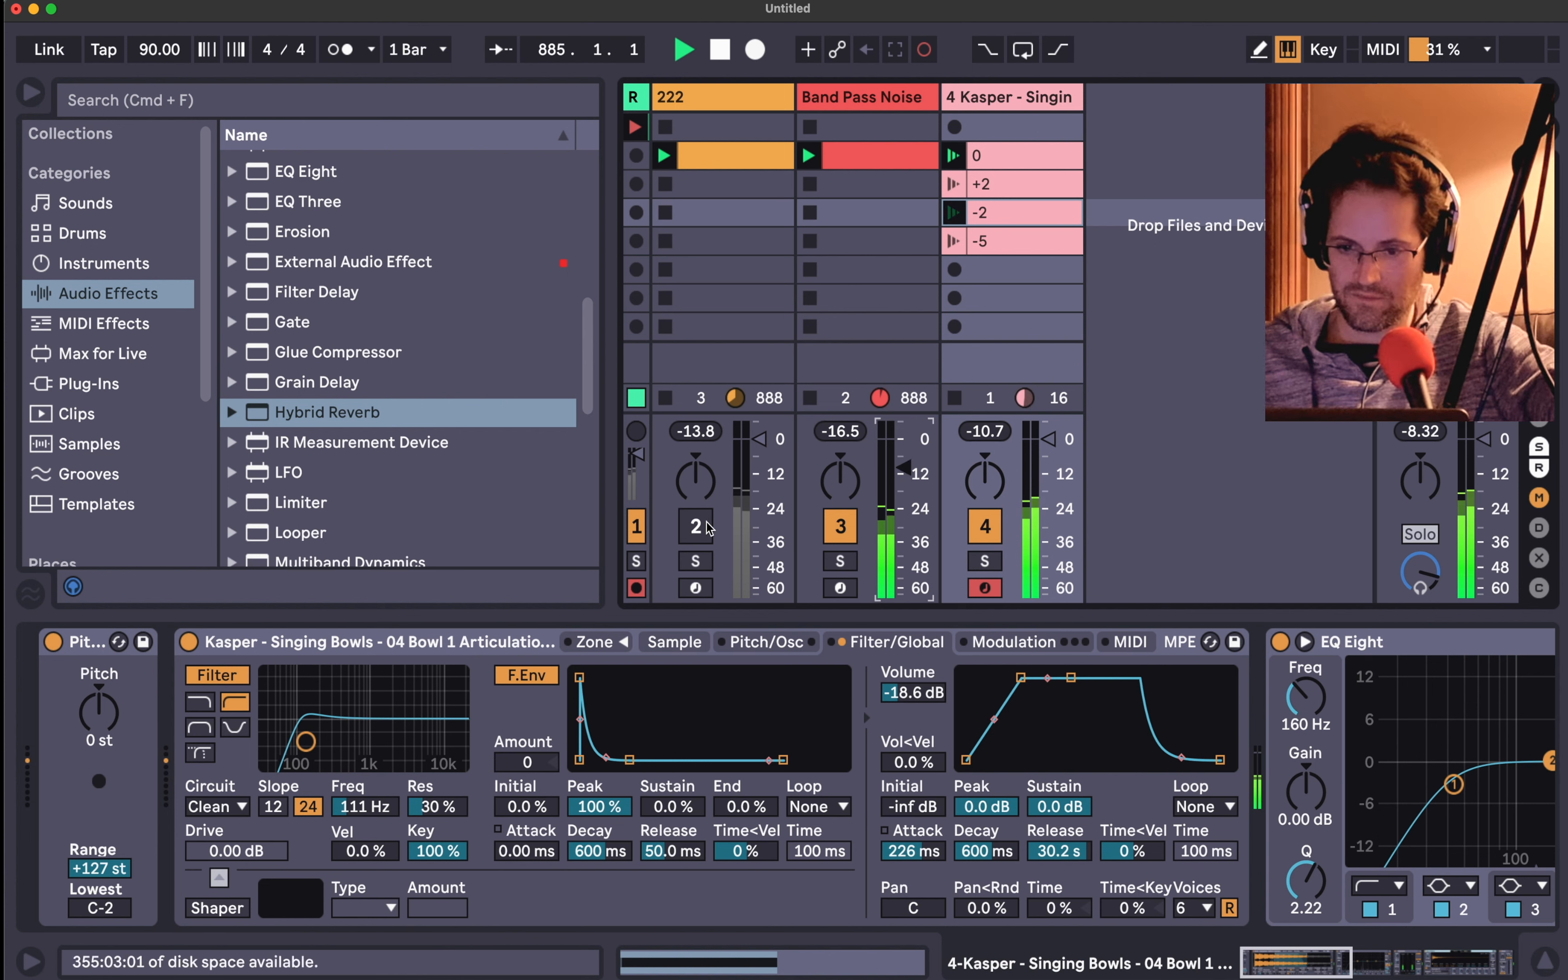
drag(772, 520, 760, 456)
click(695, 528)
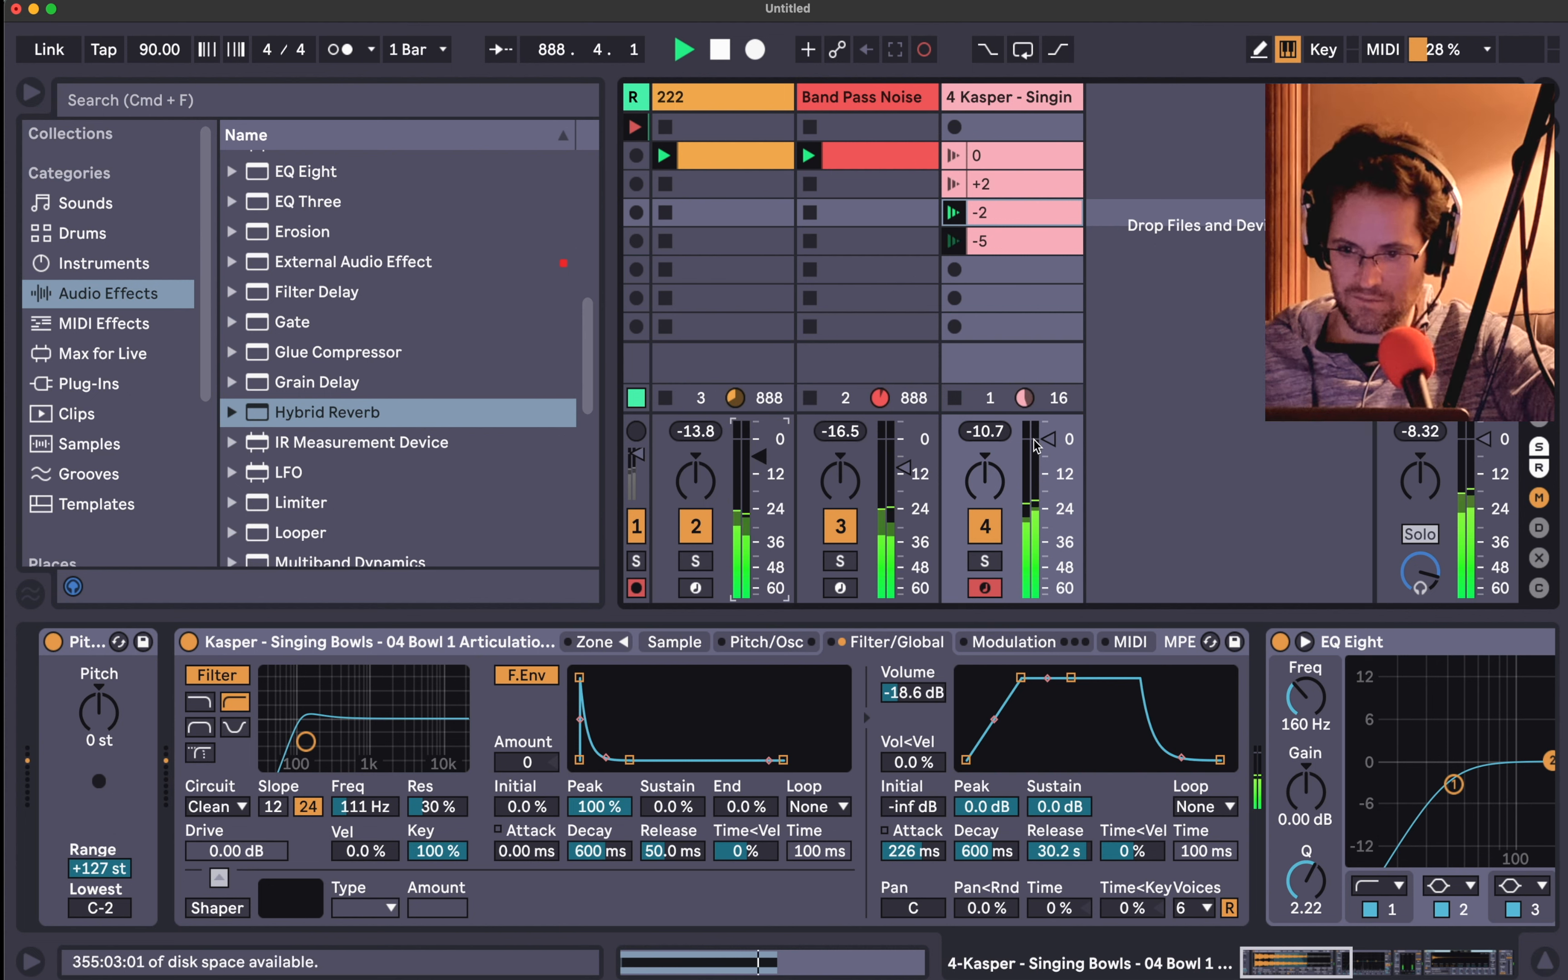
mouse_move(1048, 438)
mouse_down()
mouse_move(1048, 464)
mouse_move(1047, 447)
mouse_up()
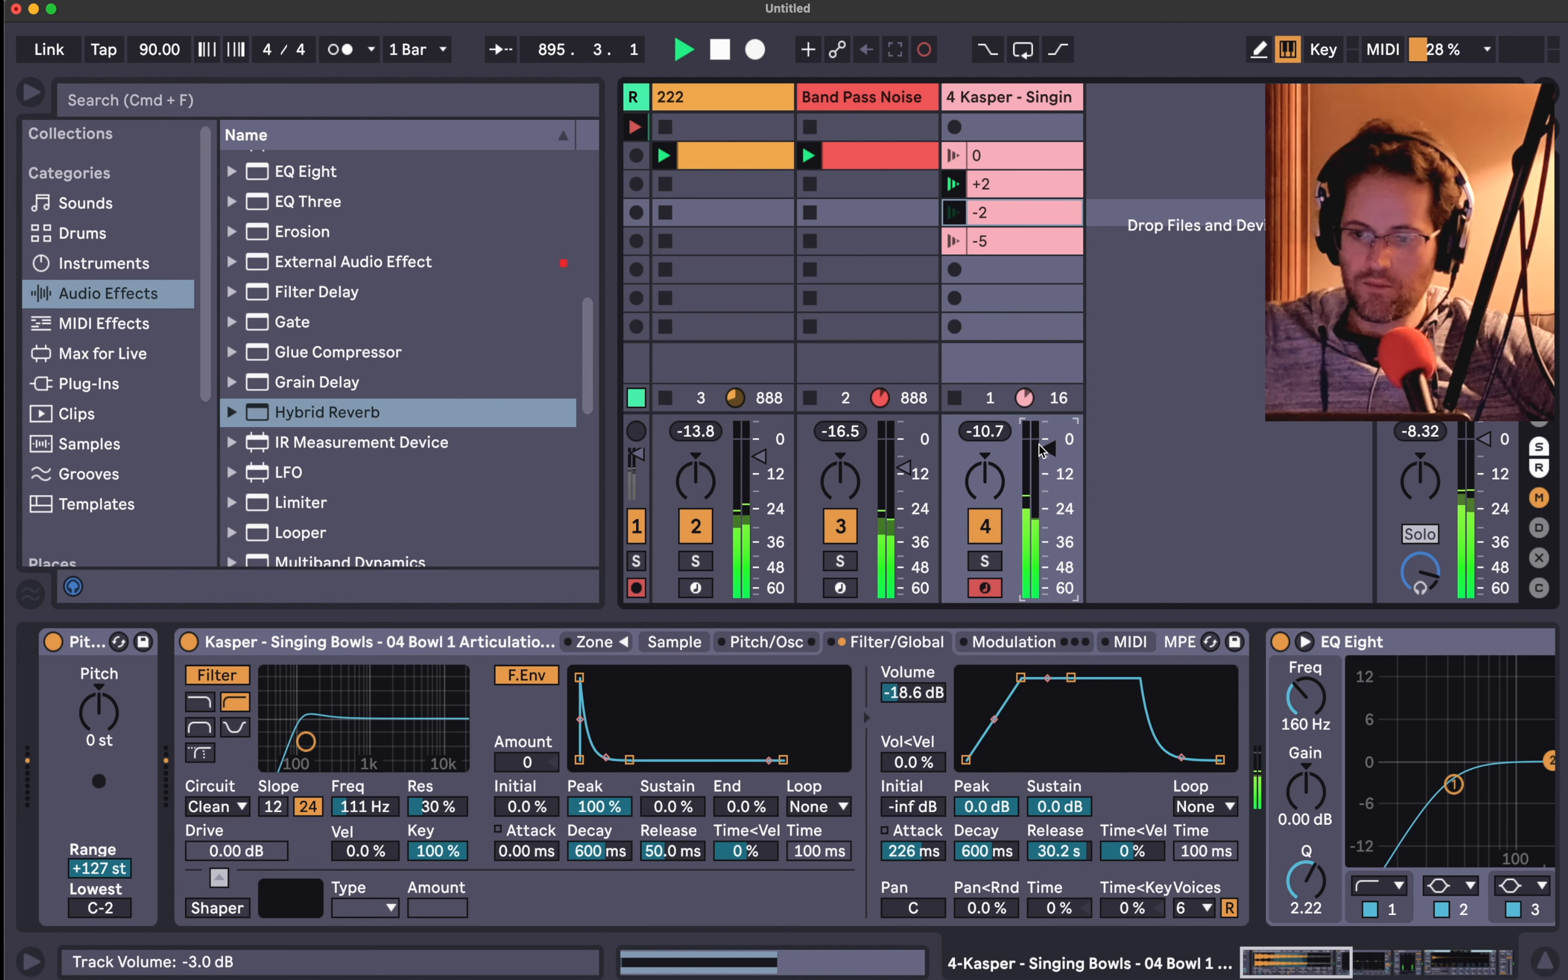
- With the singing bowl track muted and stopped, rebalance the noise tracks: 222 at -3.0 dB and Band Pass Noise near -12 dB
click(991, 527)
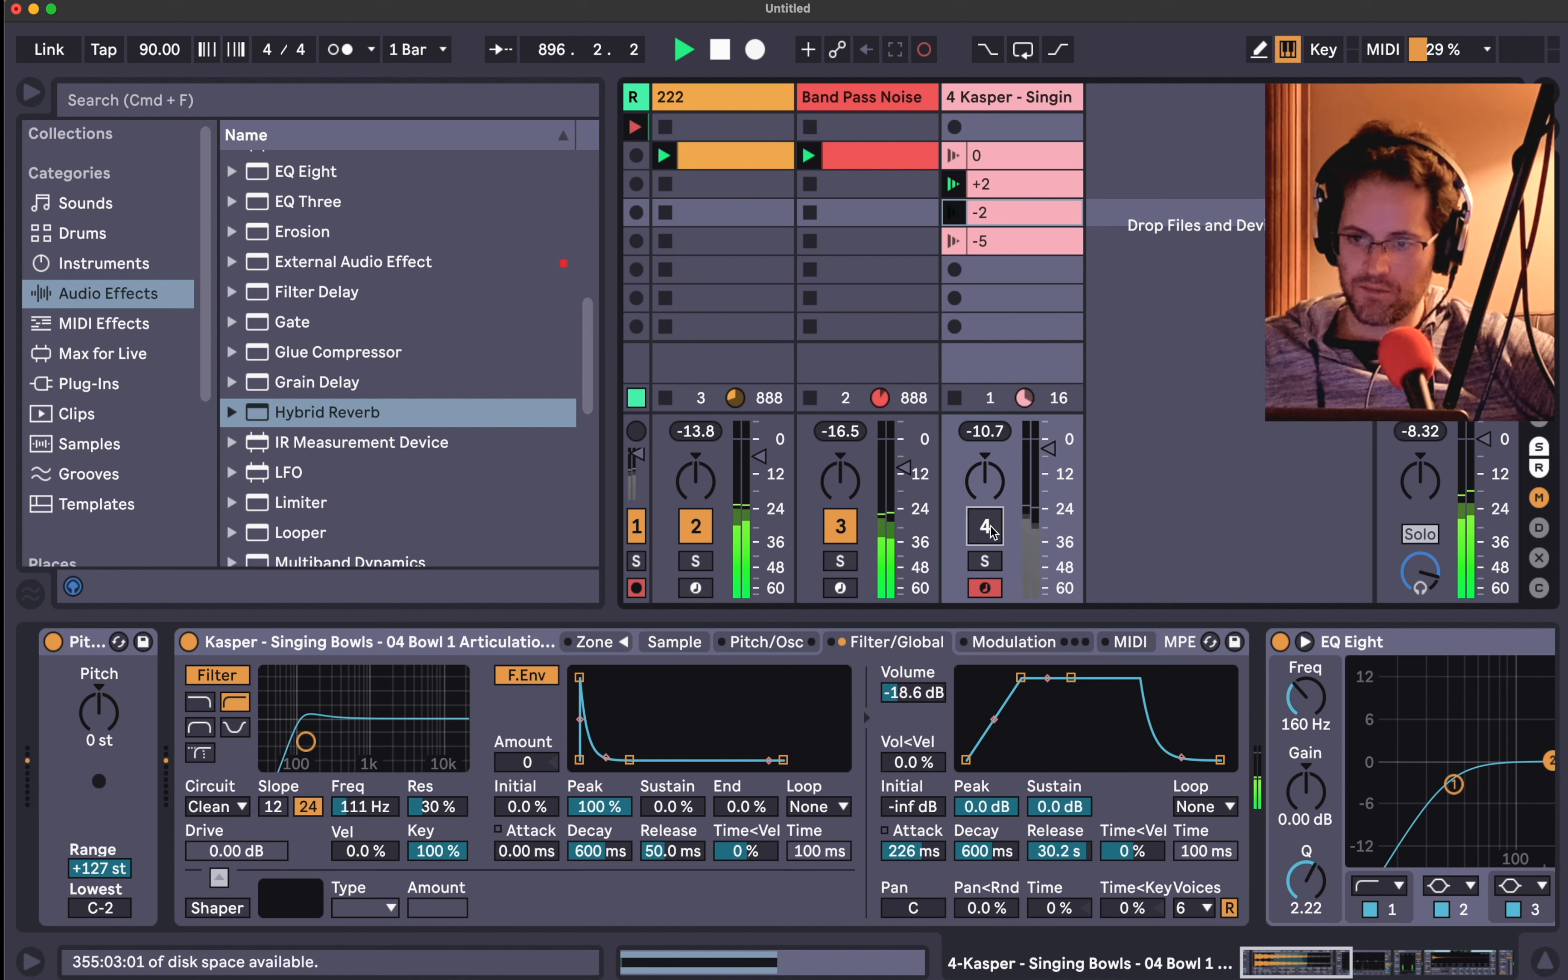
click(958, 400)
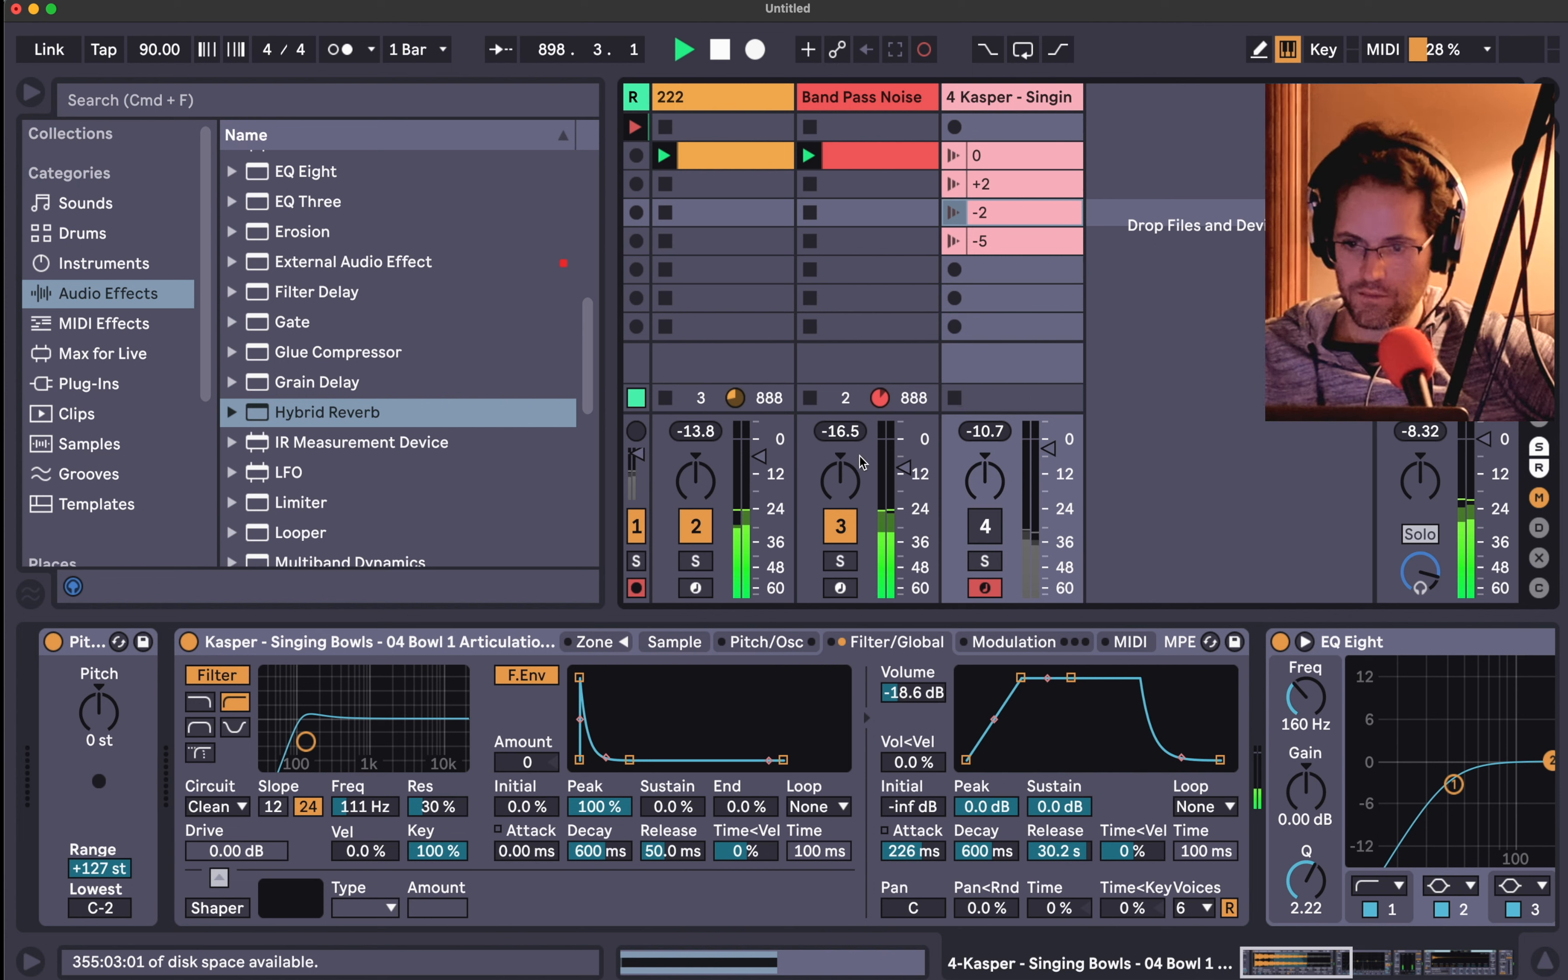
drag(911, 475, 911, 594)
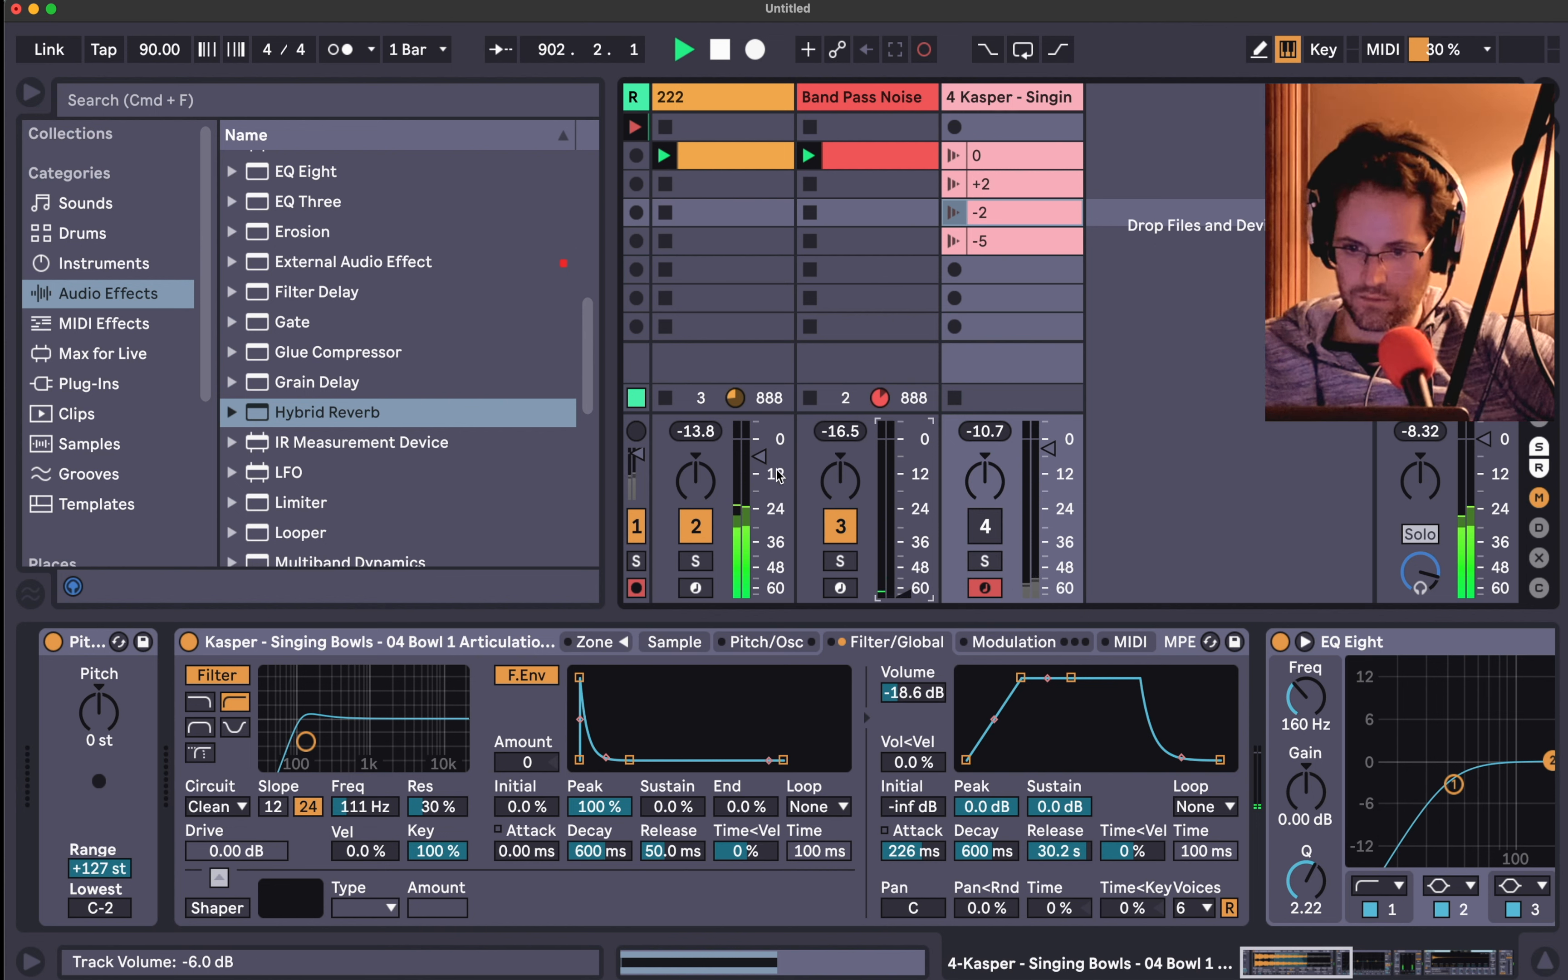
click(760, 457)
mouse_move(760, 457)
mouse_down()
mouse_move(760, 485)
mouse_move(765, 447)
mouse_up()
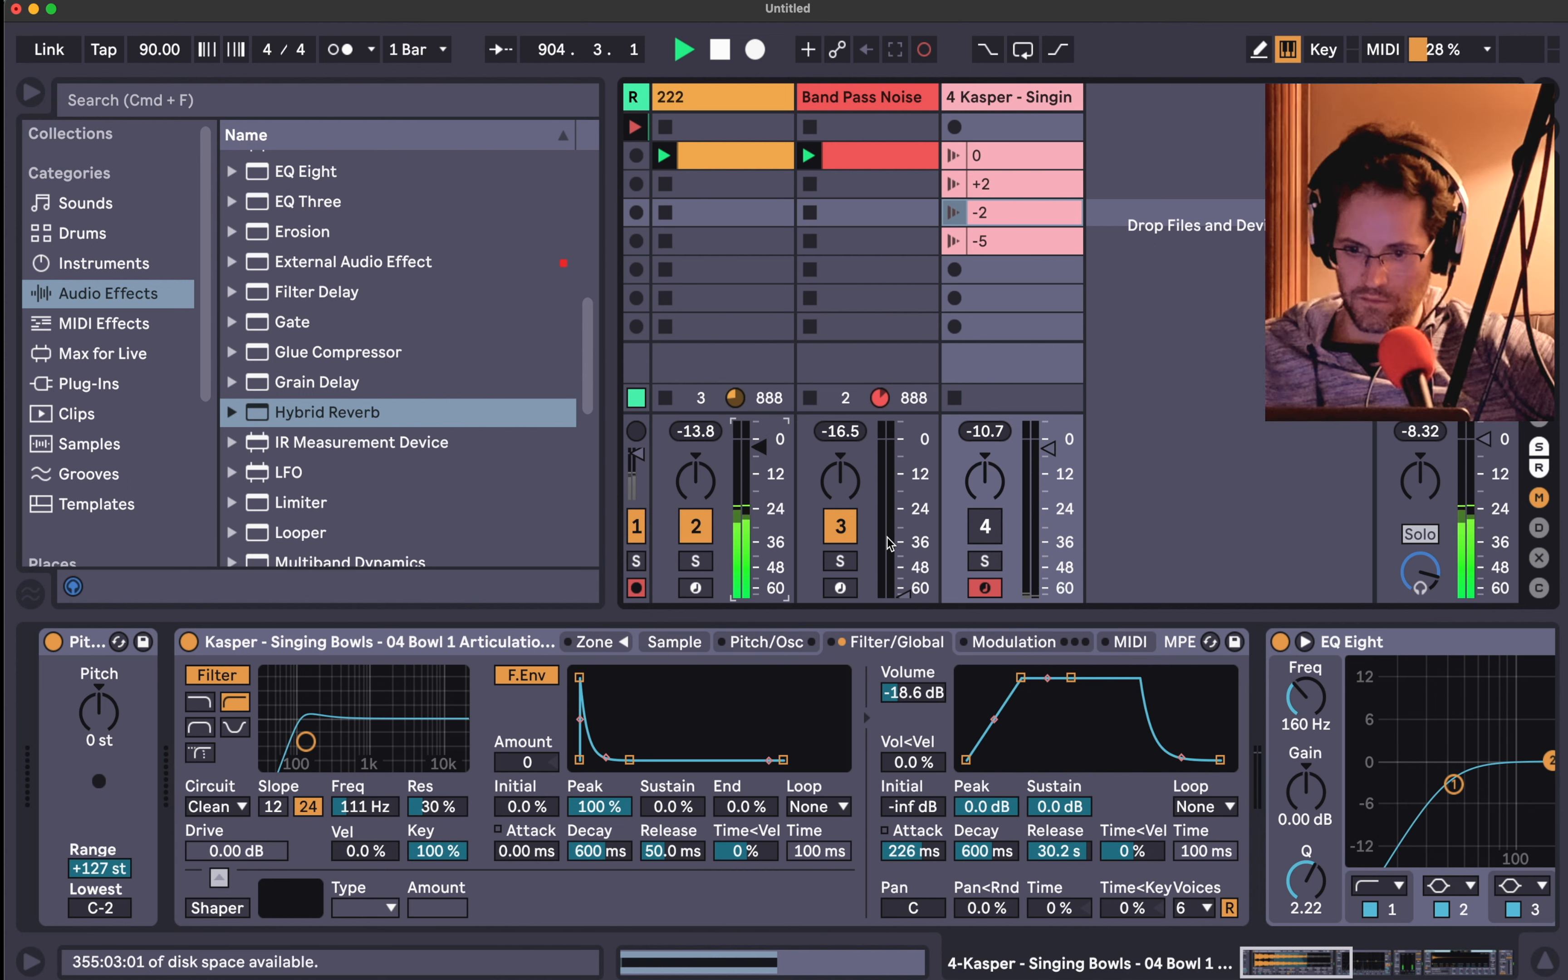
drag(904, 591, 903, 478)
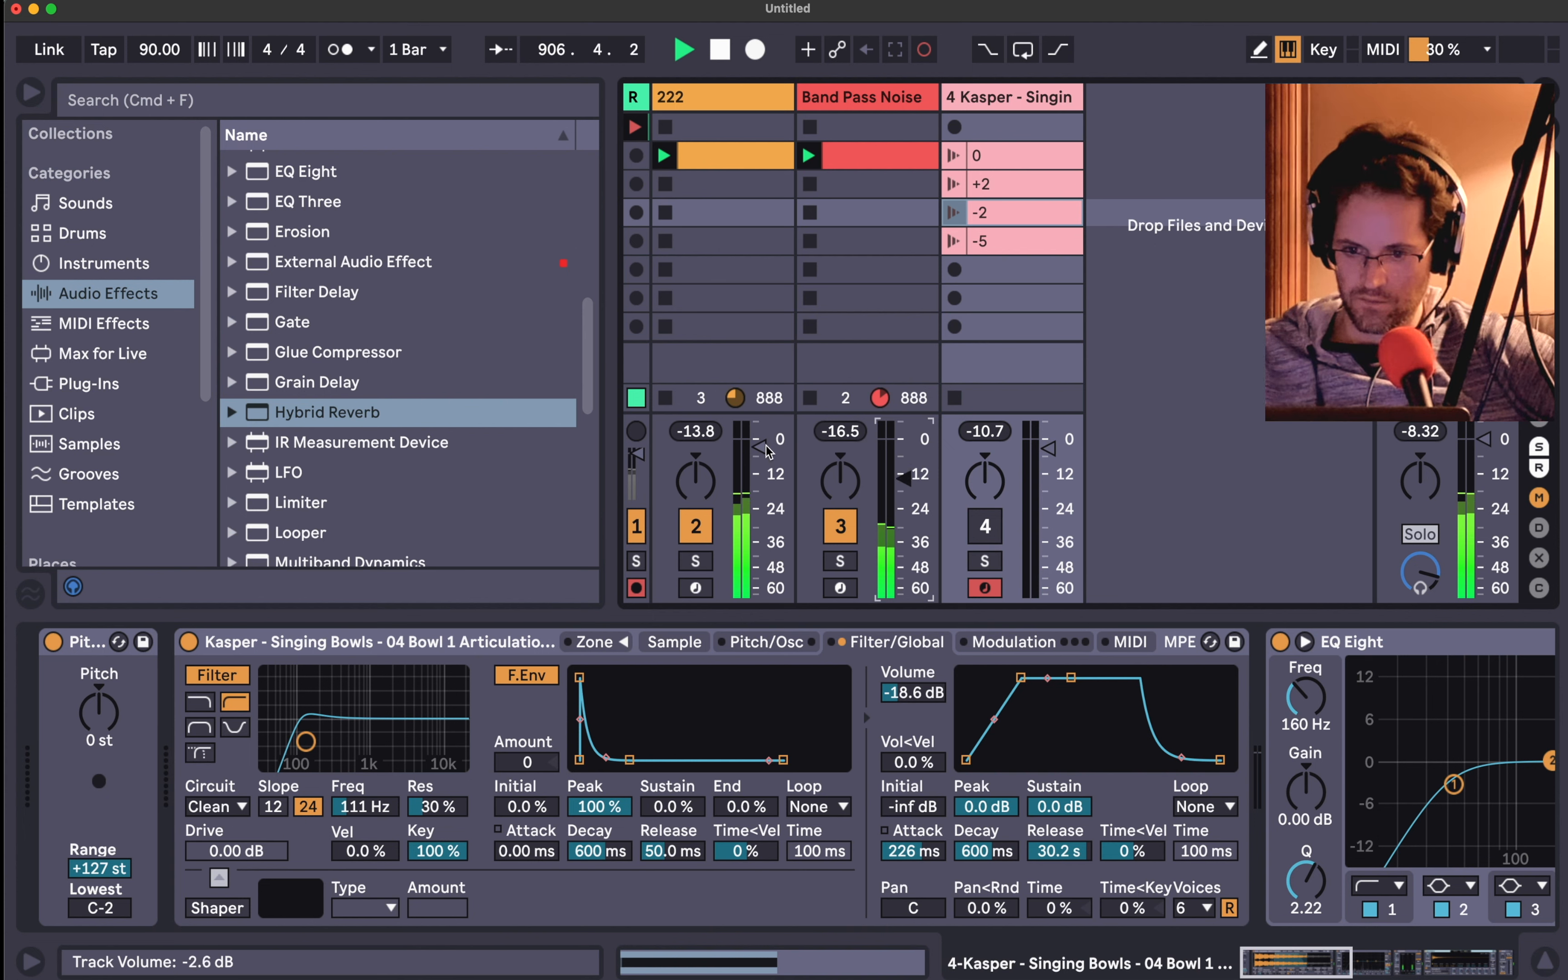
drag(758, 457, 758, 447)
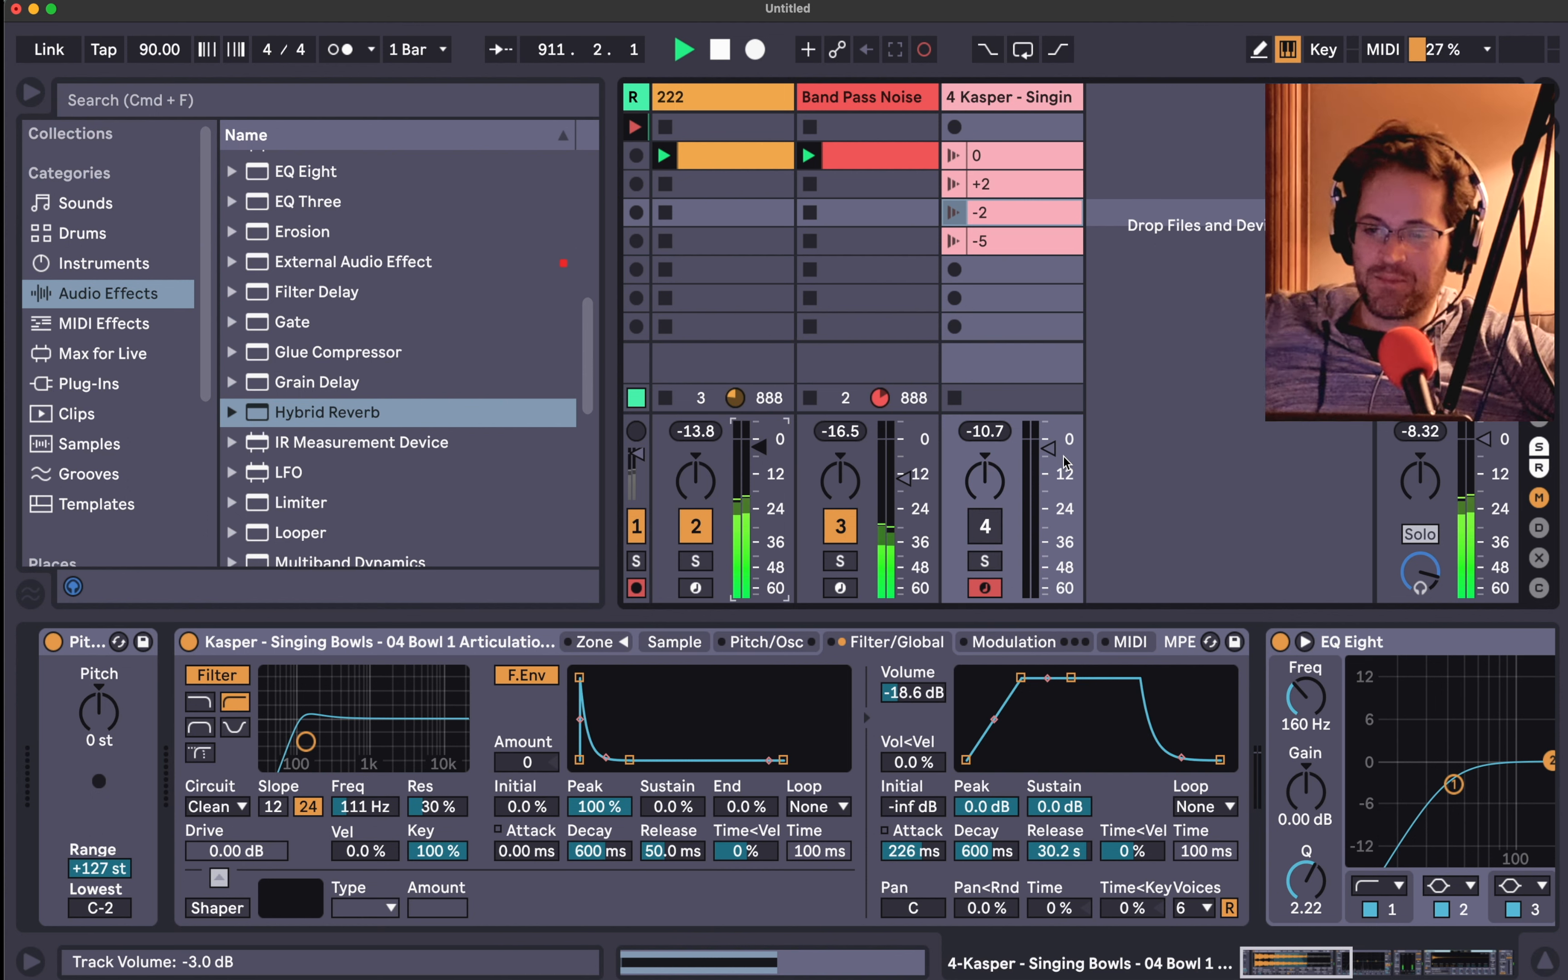
- Launch the singing bowl track's 0 clip and unmute the track
click(956, 158)
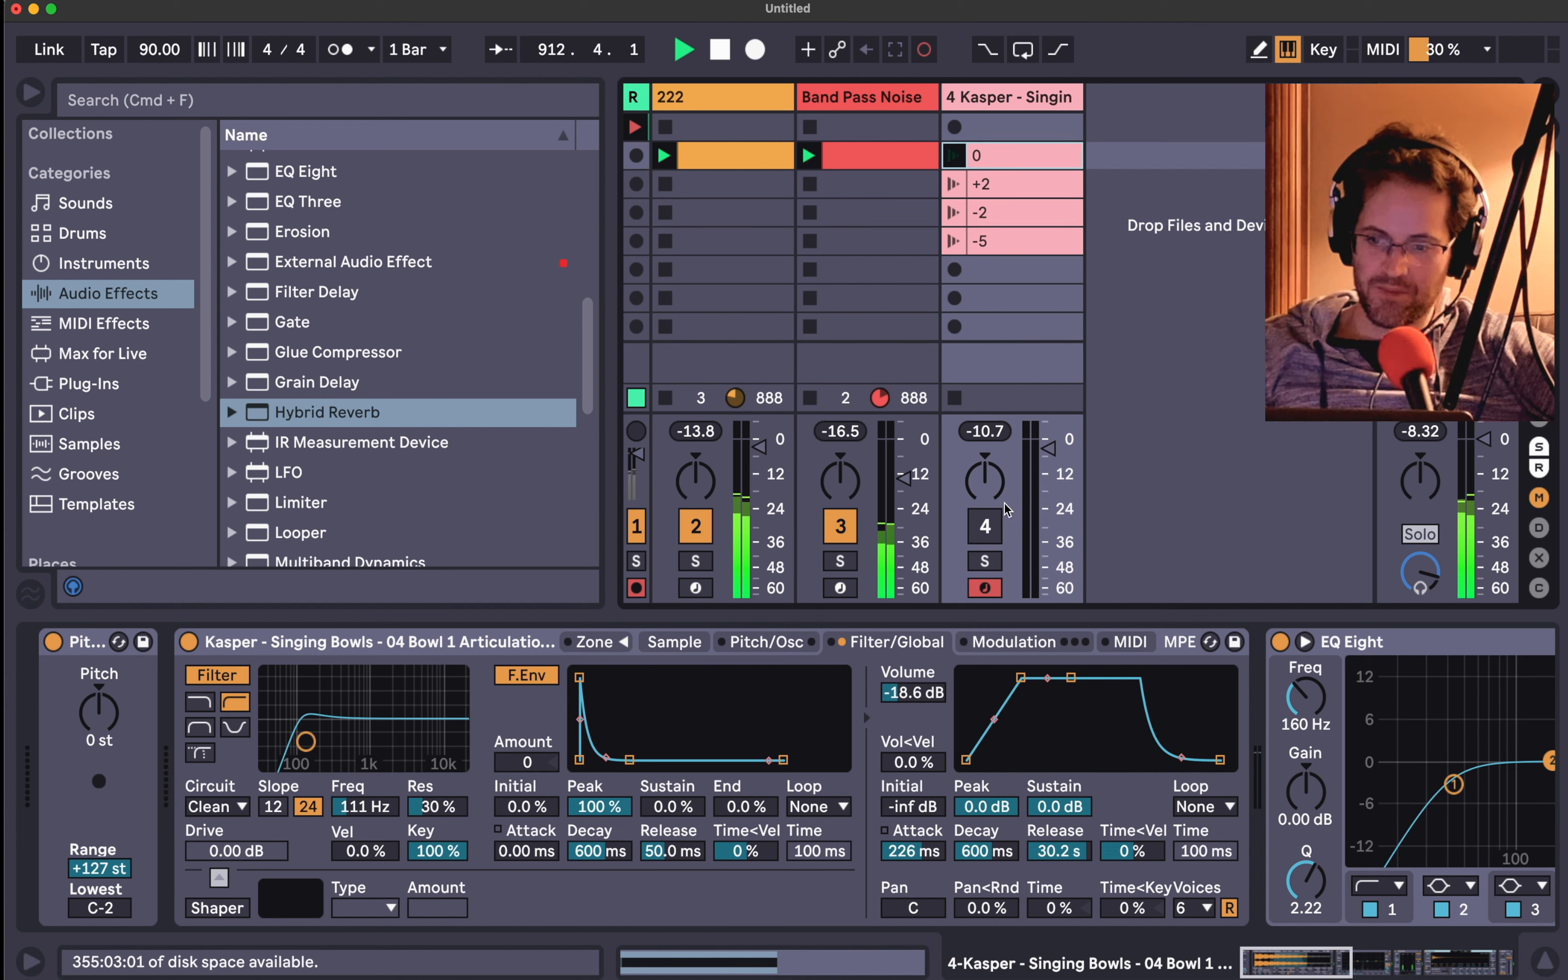
click(985, 526)
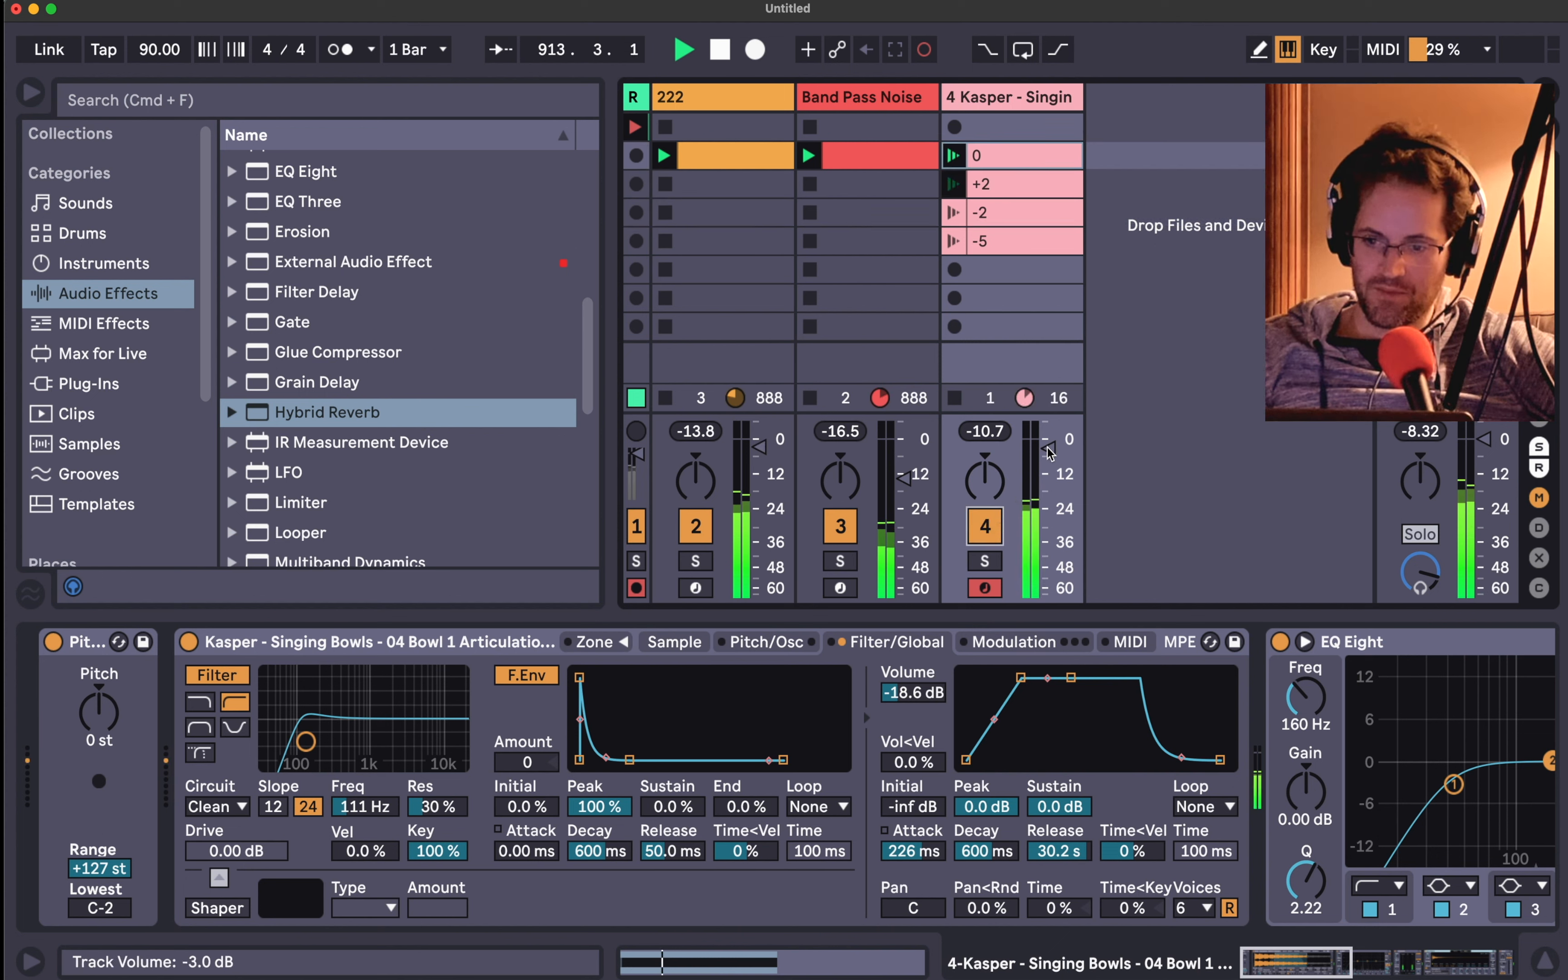
- Lower the singing bowl track to near -12 dB, mute and stop it, and raise the Band Pass Noise track's volume slightly
drag(1048, 593, 1048, 480)
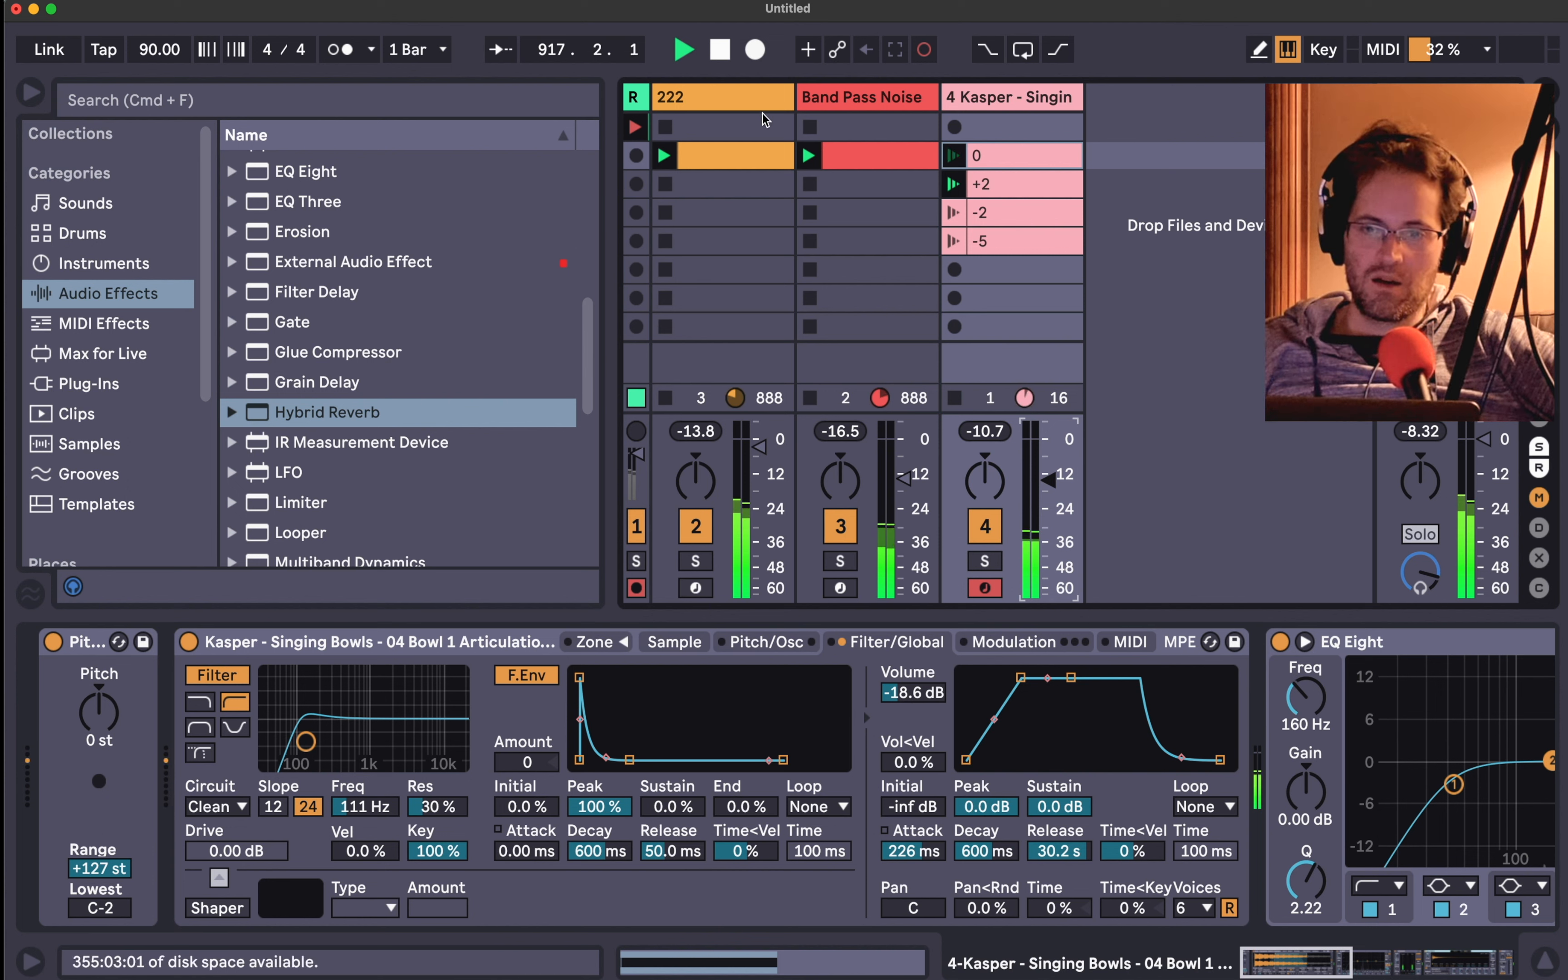
click(991, 535)
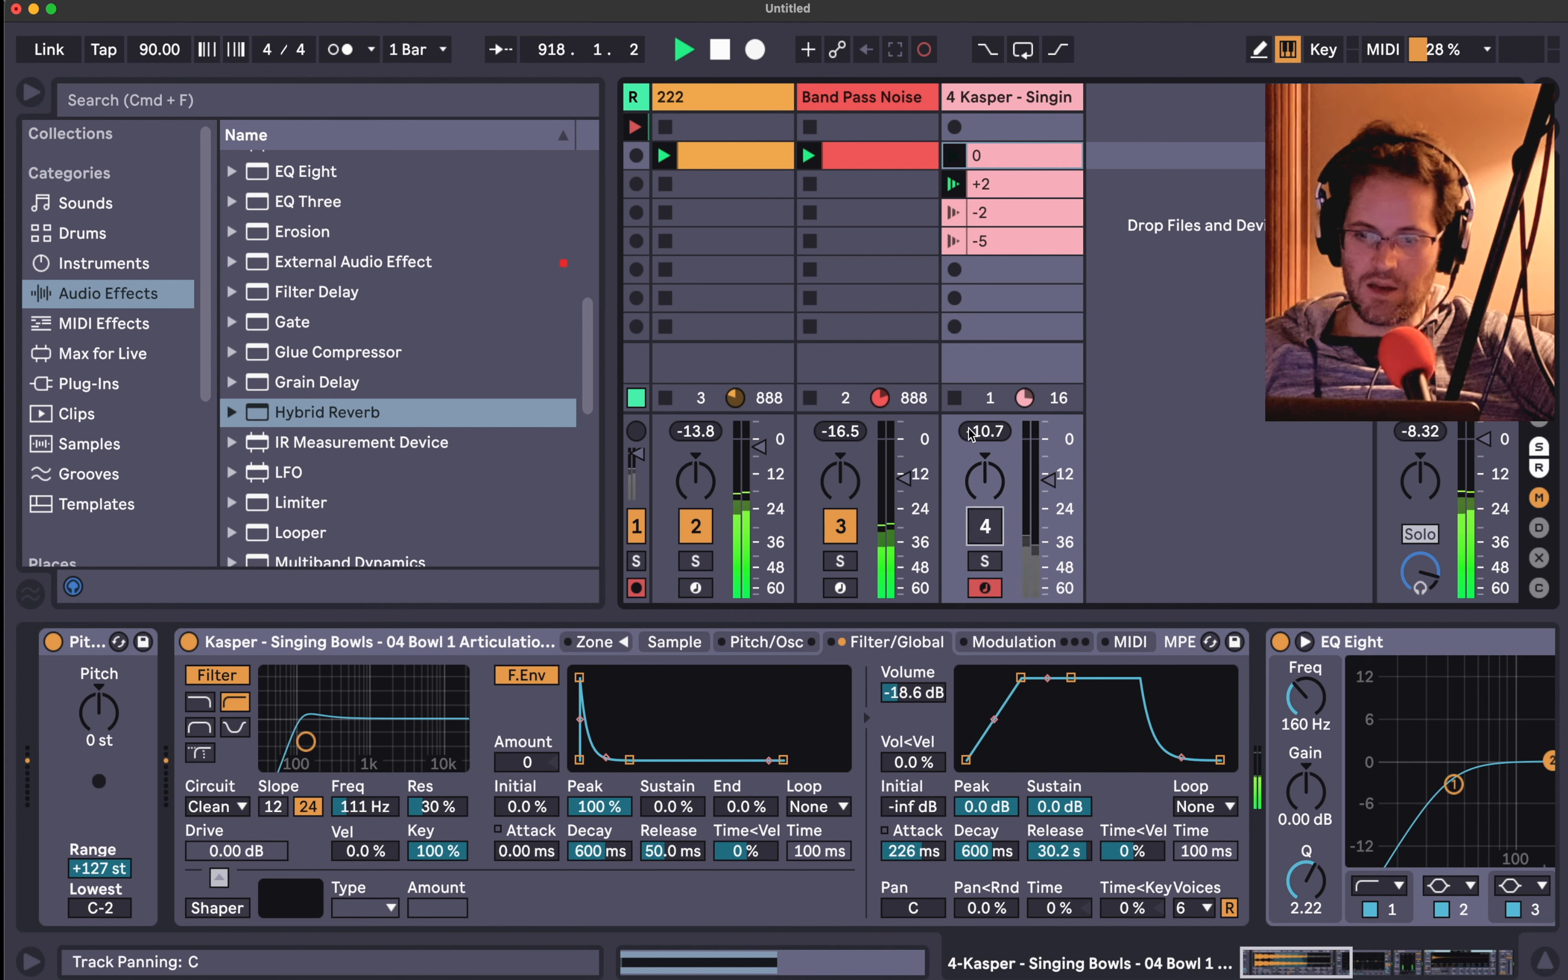
click(957, 404)
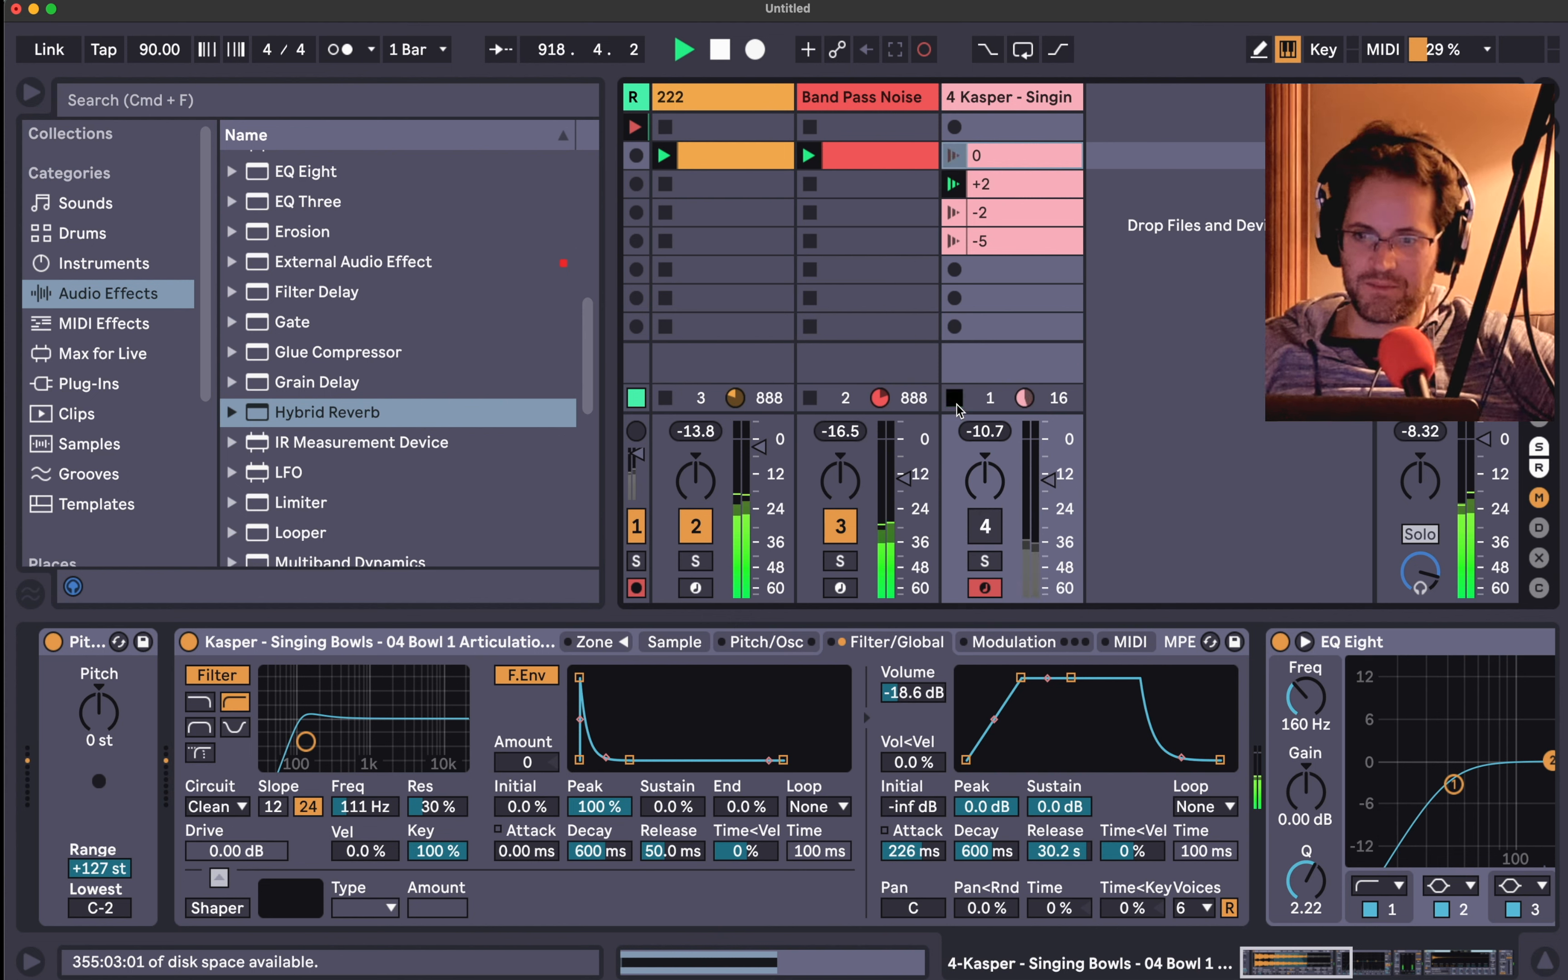
drag(903, 479, 903, 471)
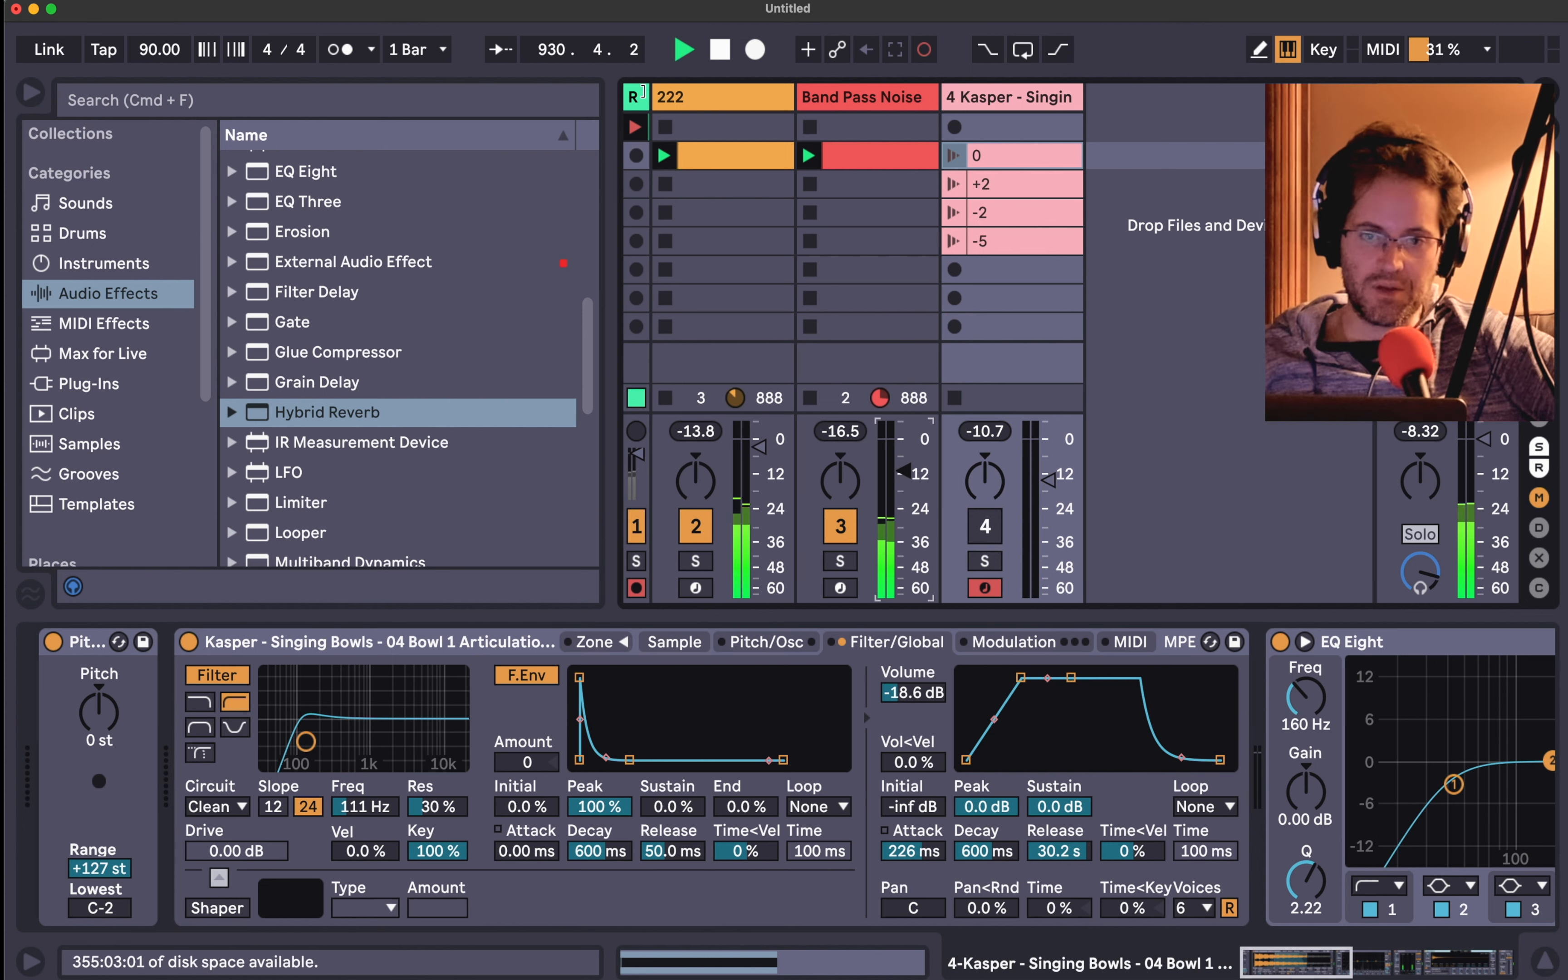
- Widen the R recording track and show the waveform of its R 2 clip
drag(643, 91, 817, 97)
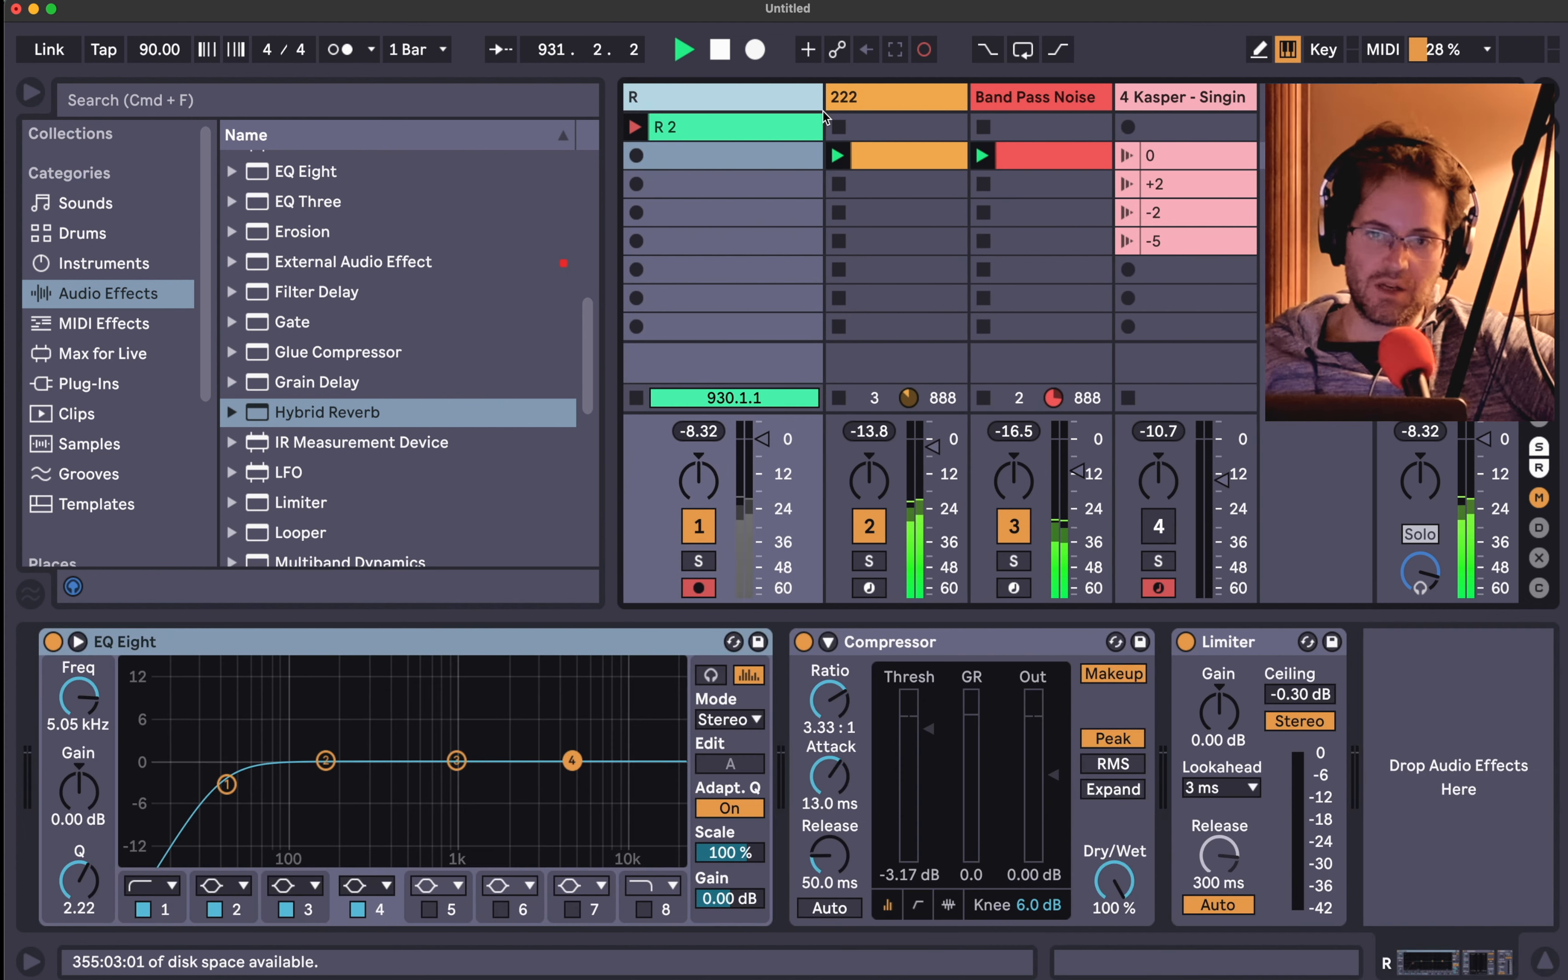
click(788, 123)
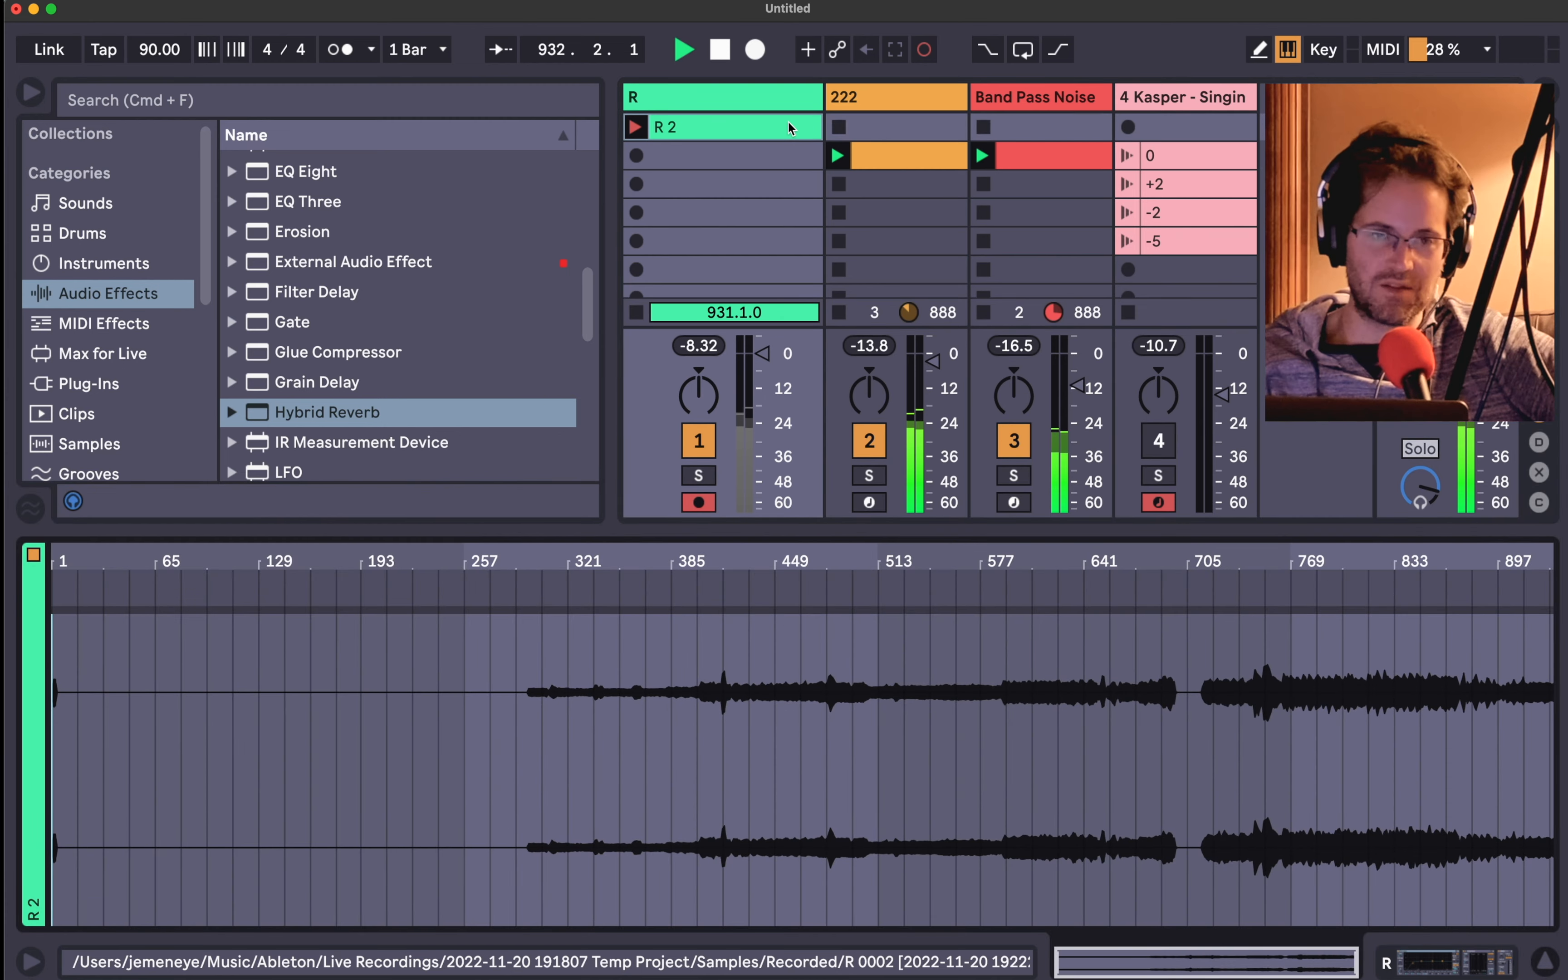